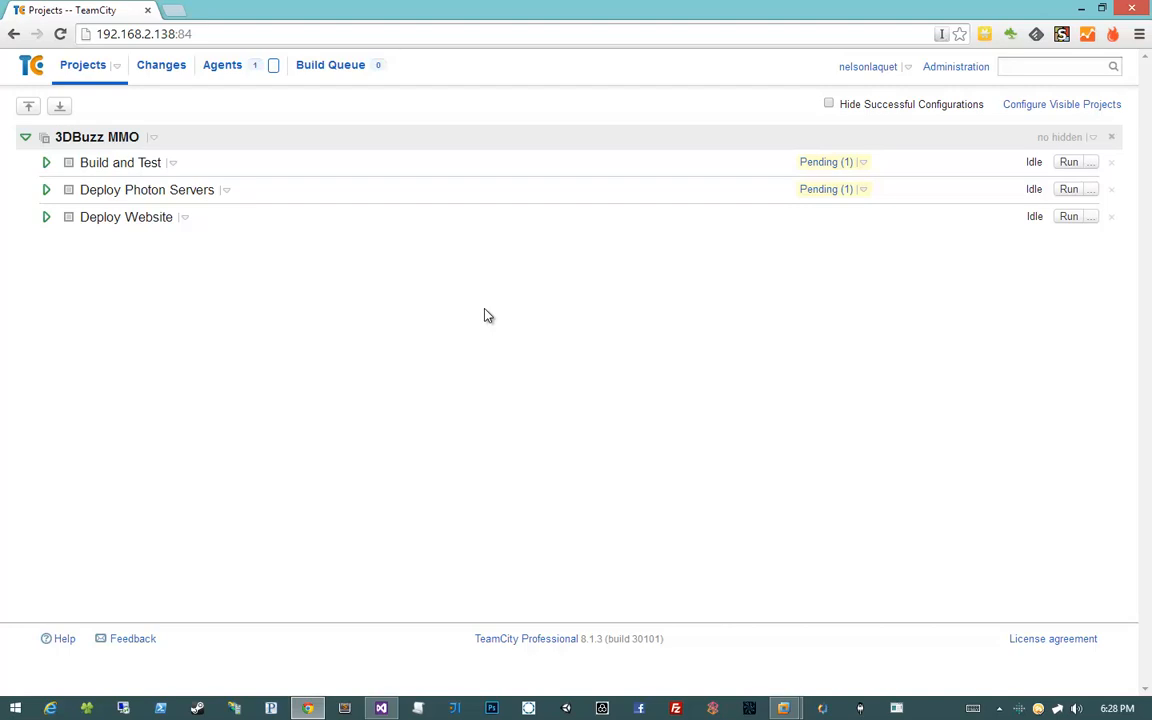
Open BuzzMMOBuild.proj in Visual Studio and review its BuildSolution target and VersionNumber property
left_click(381, 708)
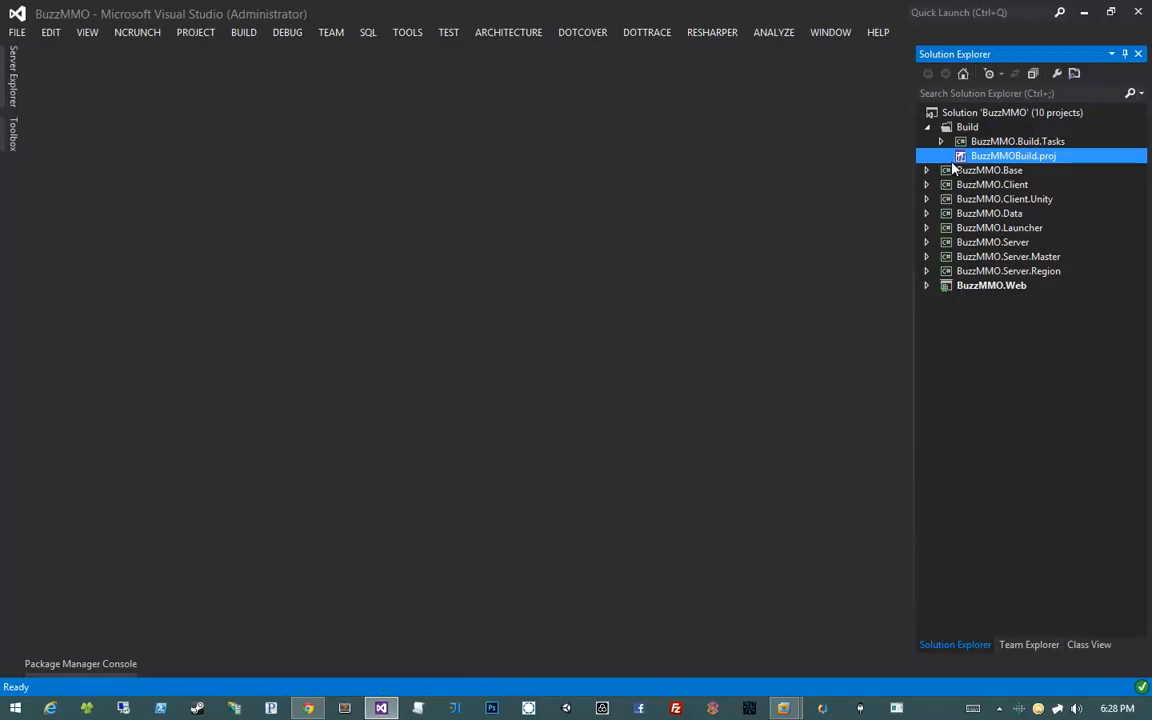
double_click(1013, 156)
left_click(247, 286)
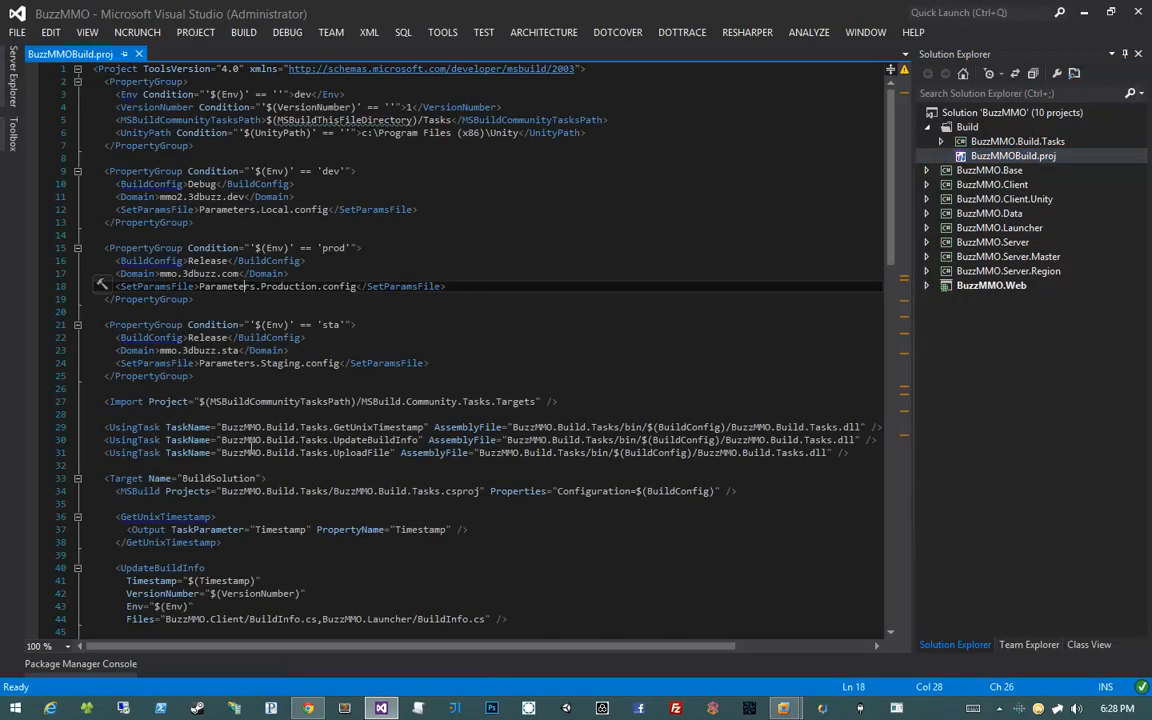
scroll(250, 445, "down", 7)
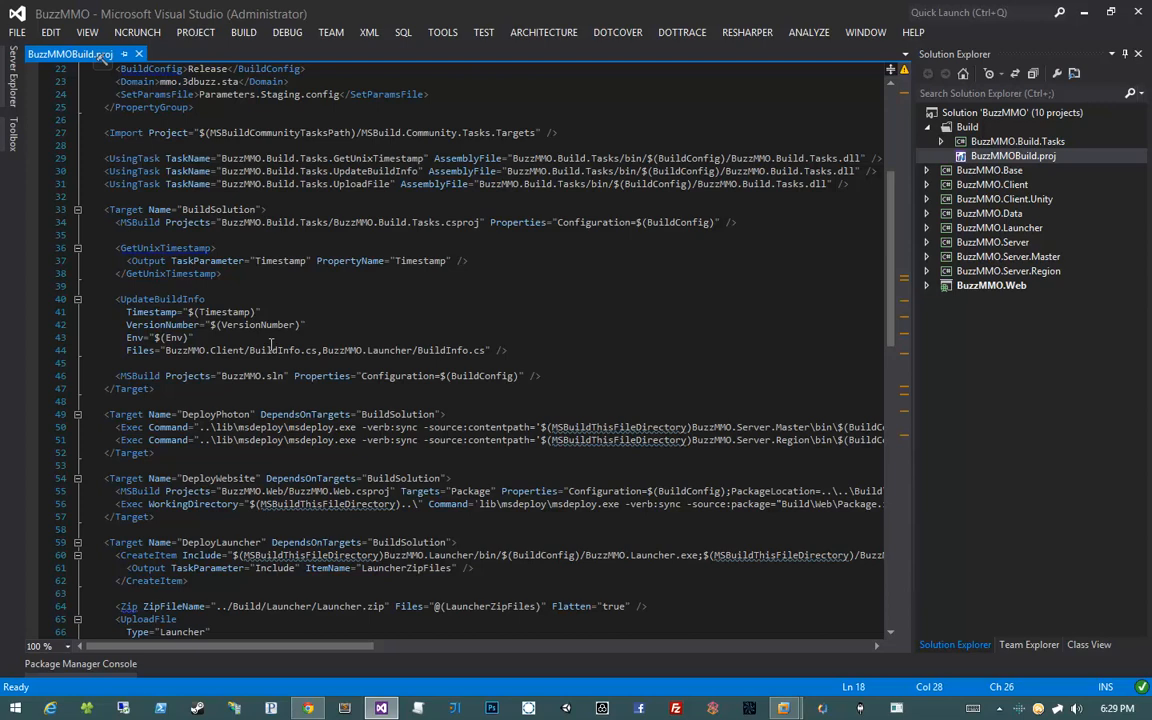
scroll(270, 346, "up", 3)
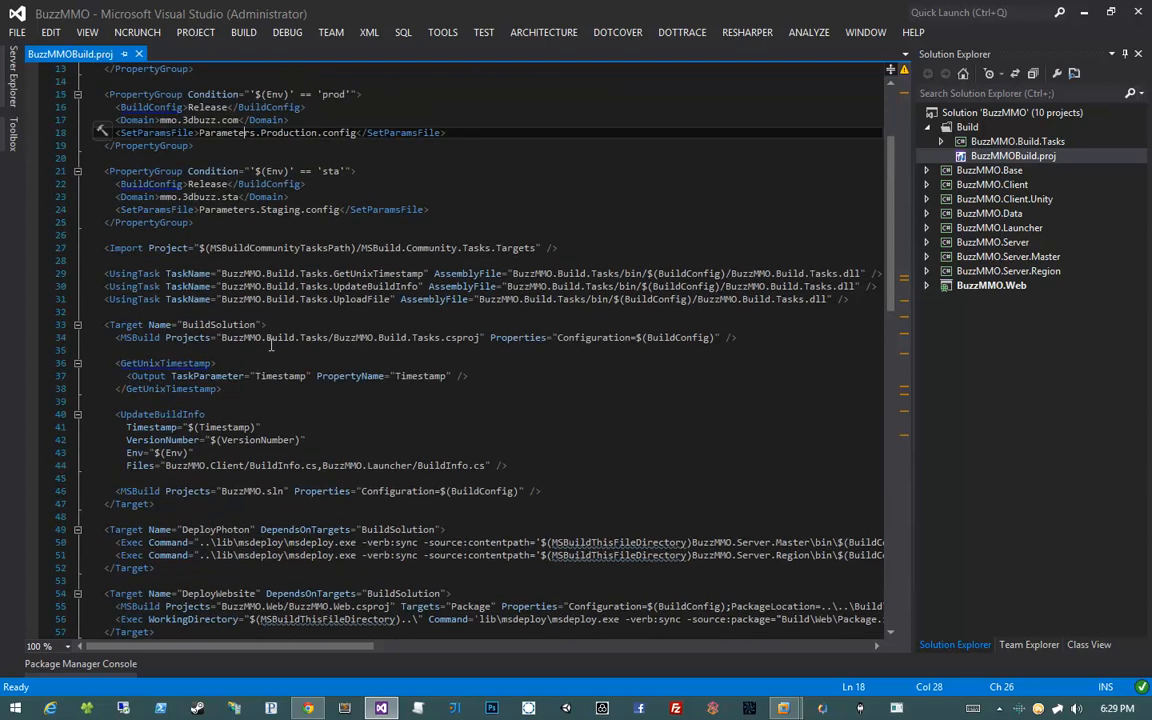
double_click(277, 439)
scroll(300, 420, "up", 3)
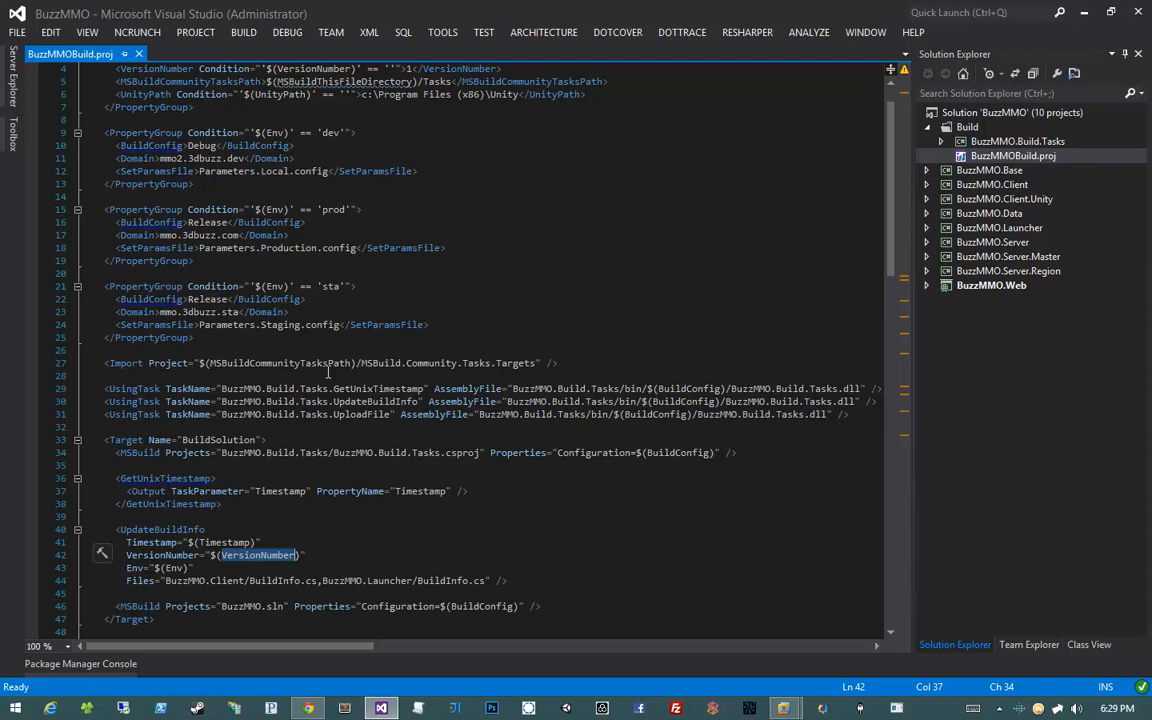
Expand the Deploy Website, Deploy Photon Servers and Build and Test rows to show their latest builds
left_click(308, 708)
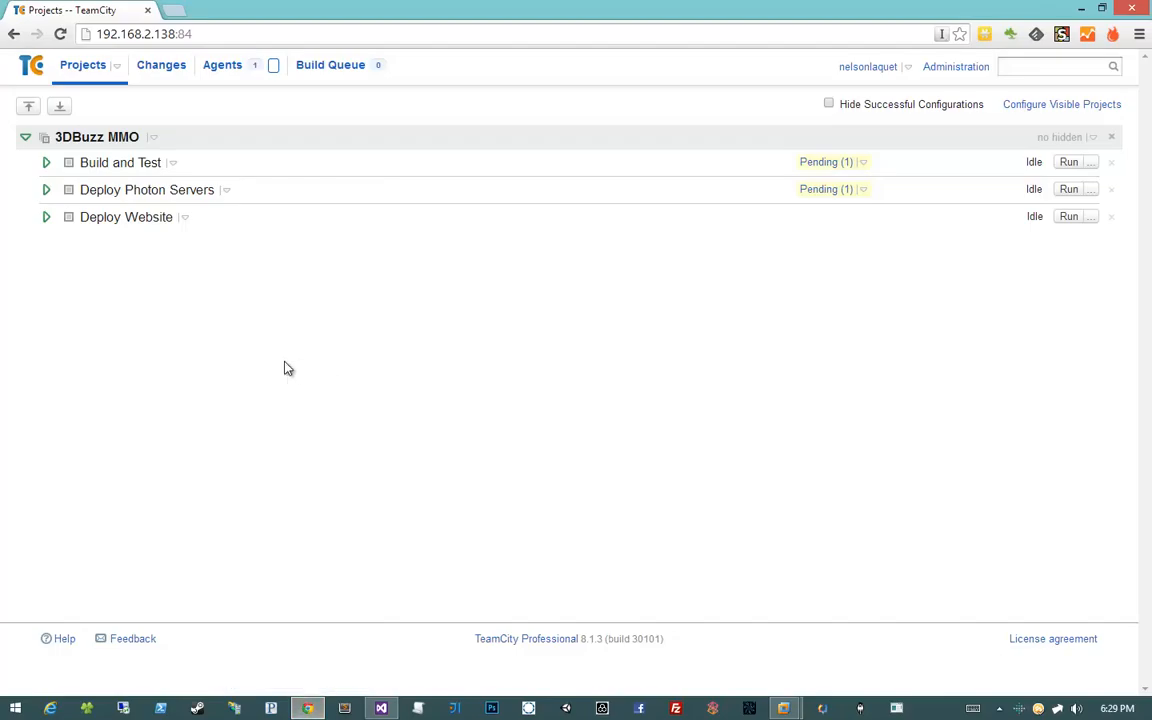
left_click(46, 218)
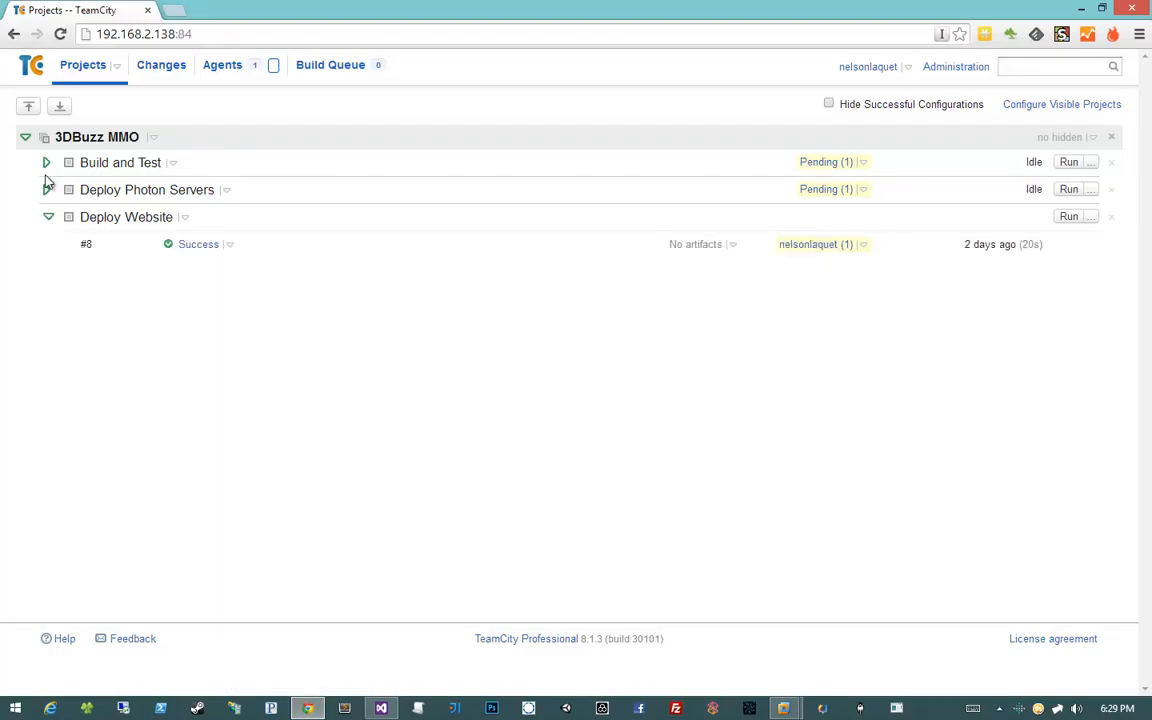
left_click(46, 187)
left_click(46, 166)
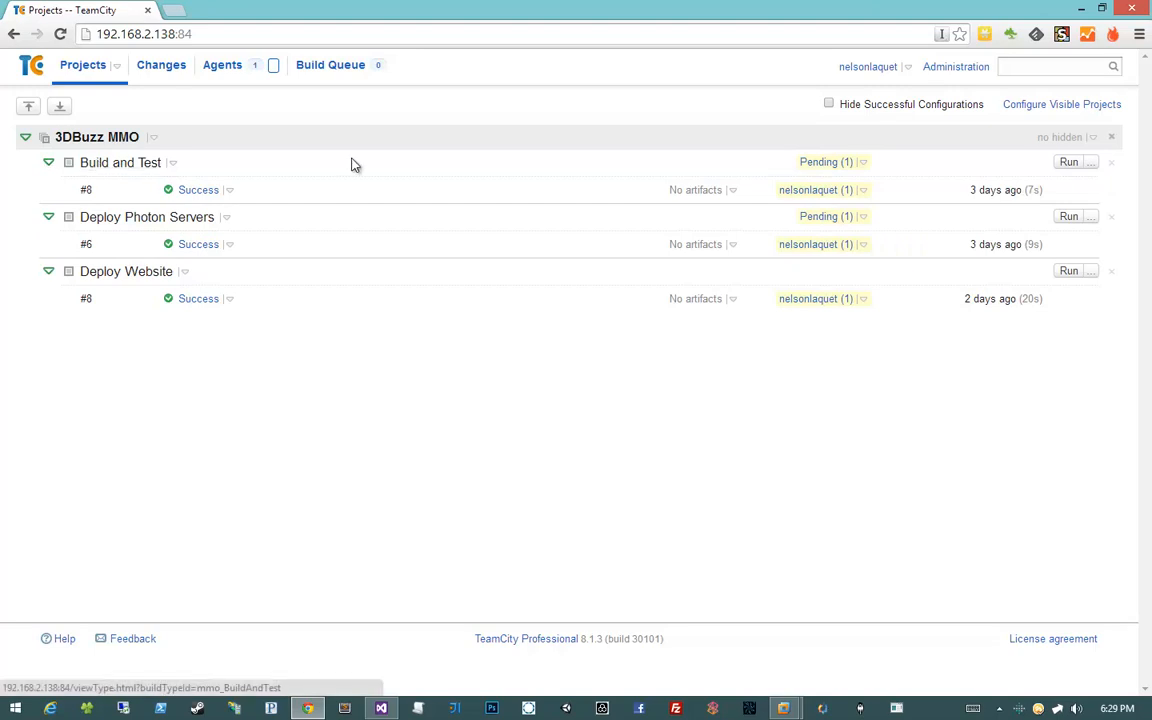
left_click_drag(160, 300, 62, 180)
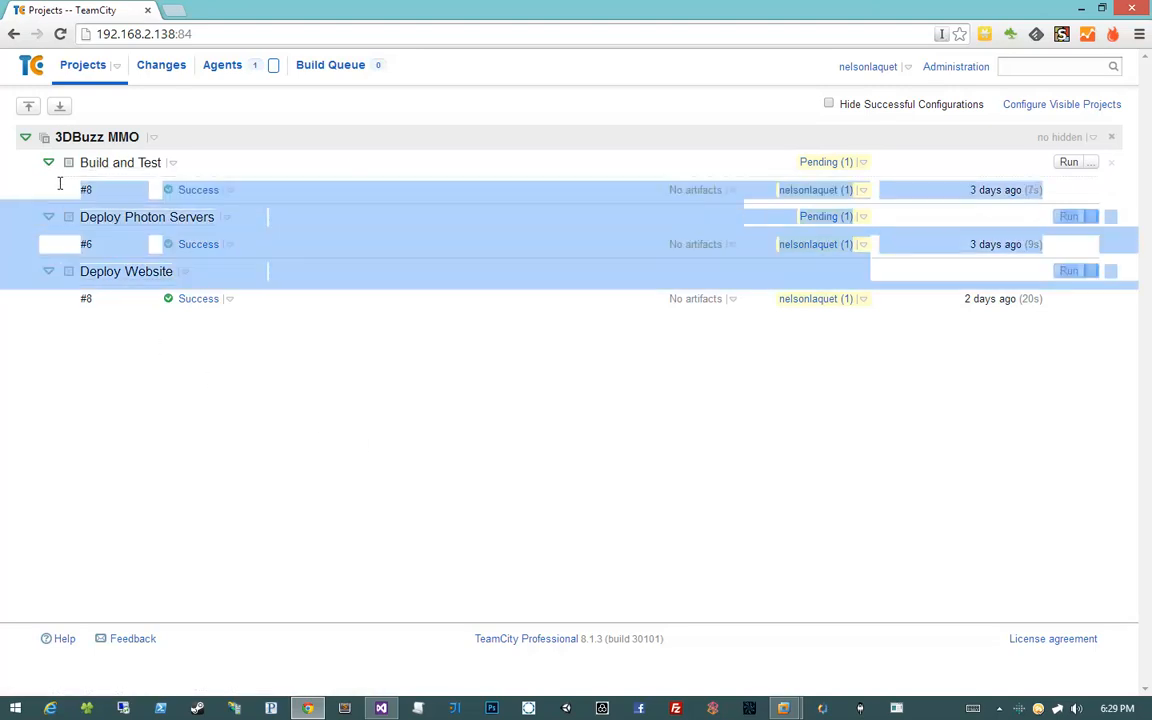
left_click(213, 410)
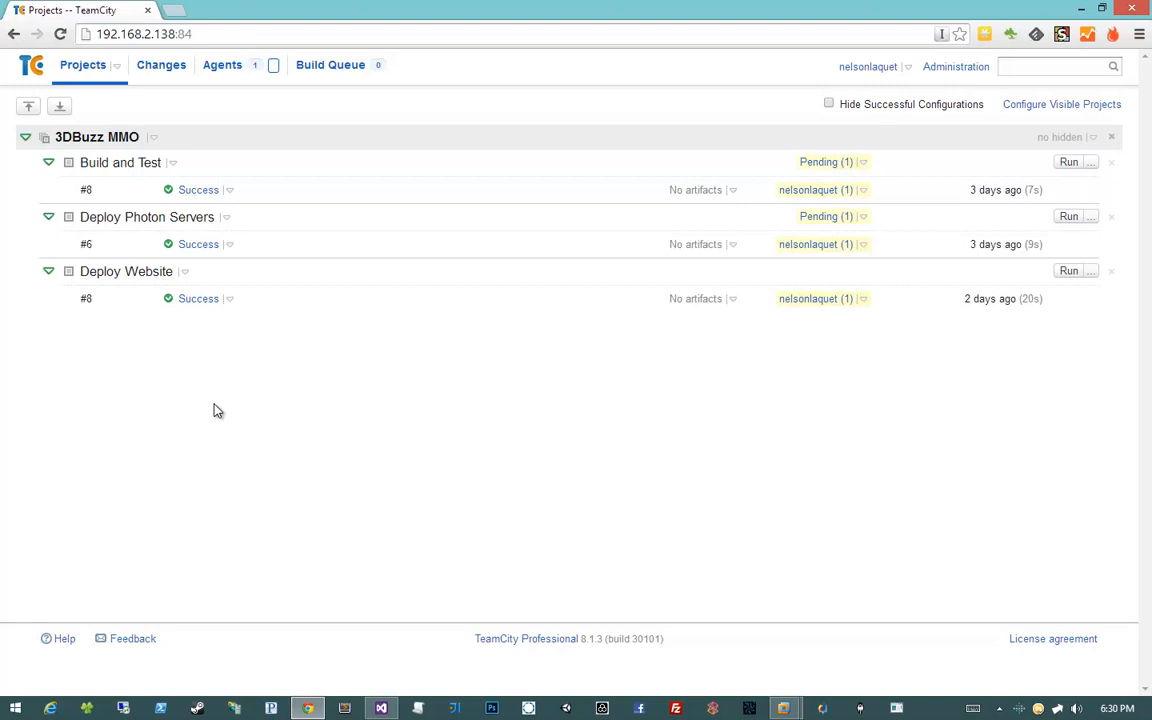
Return to BuzzMMOBuild.proj in Visual Studio and scroll down to the DeployLauncher target
mouse_move(381, 708)
left_click(303, 663)
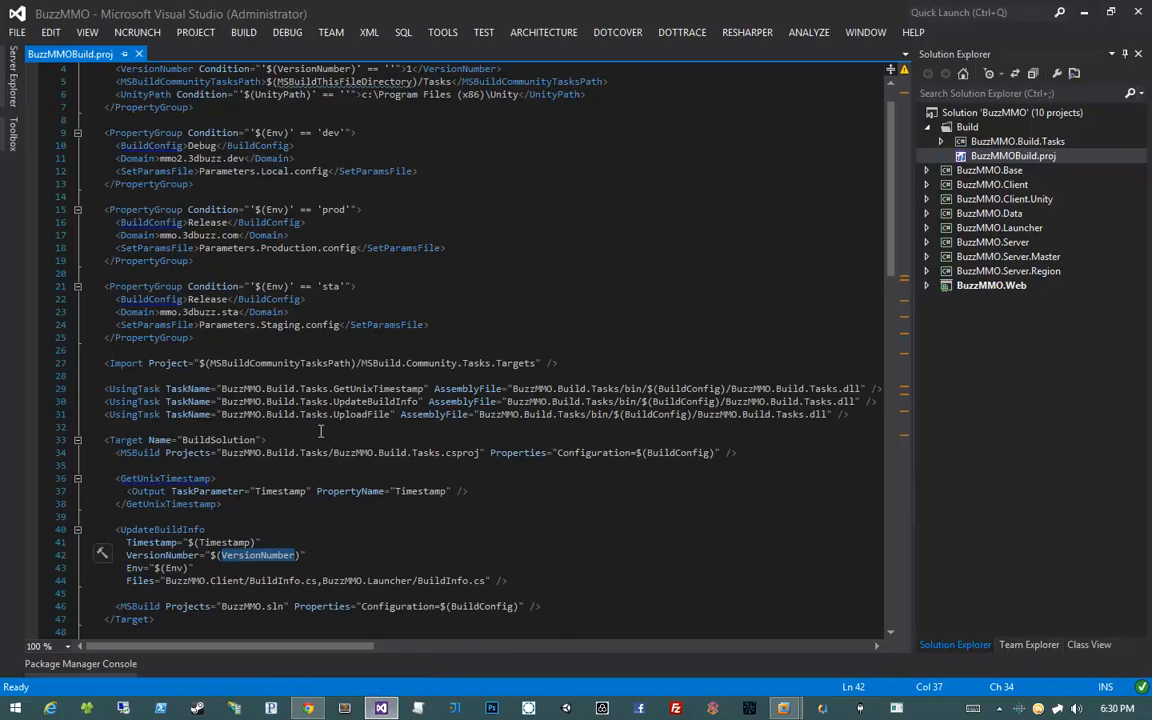
scroll(320, 431, "down", 2)
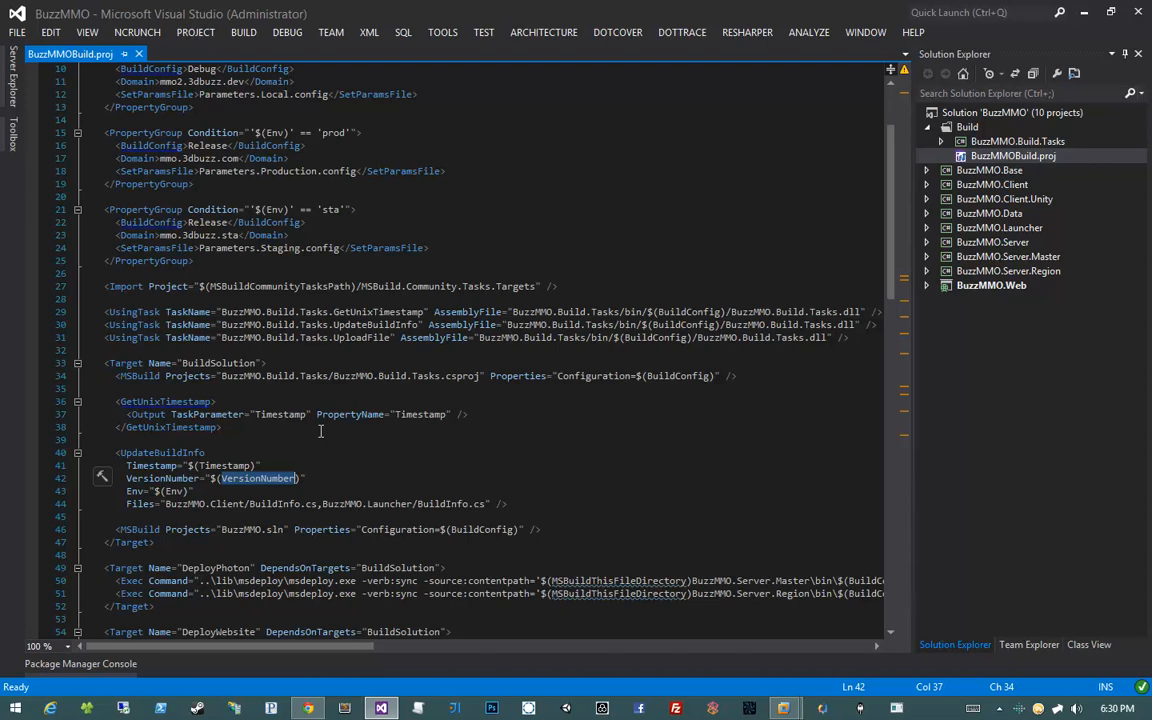
scroll(289, 409, "down", 1)
scroll(289, 409, "down", 6)
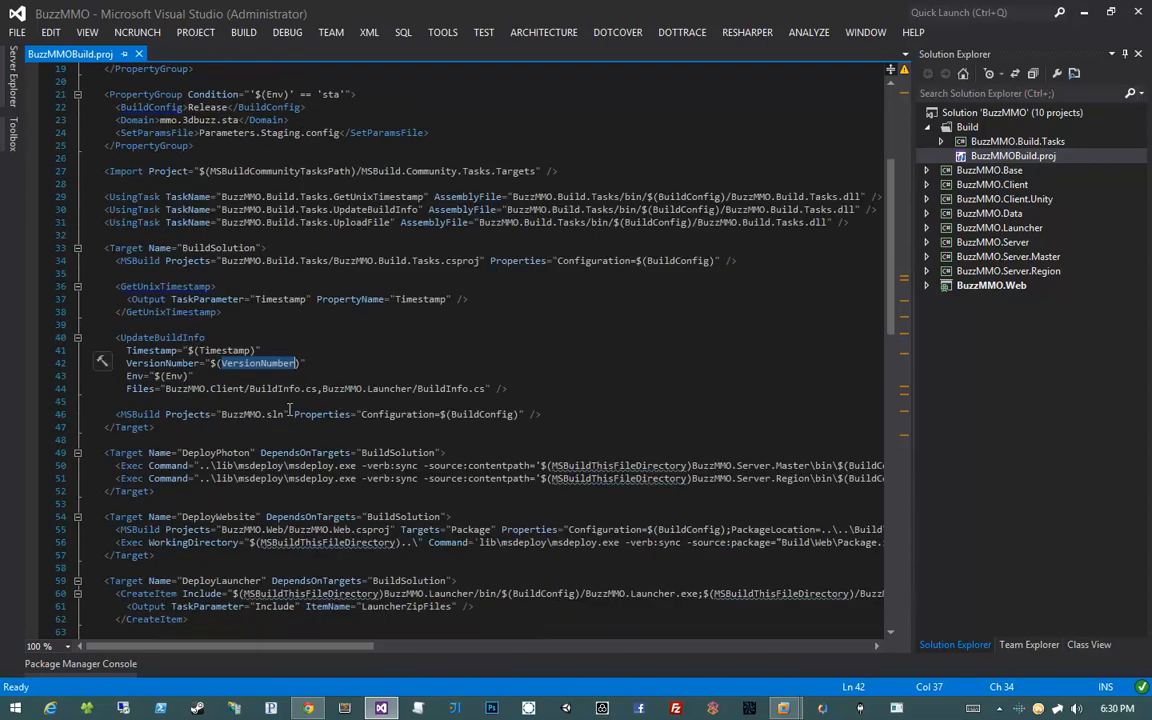
scroll(289, 409, "down", 1)
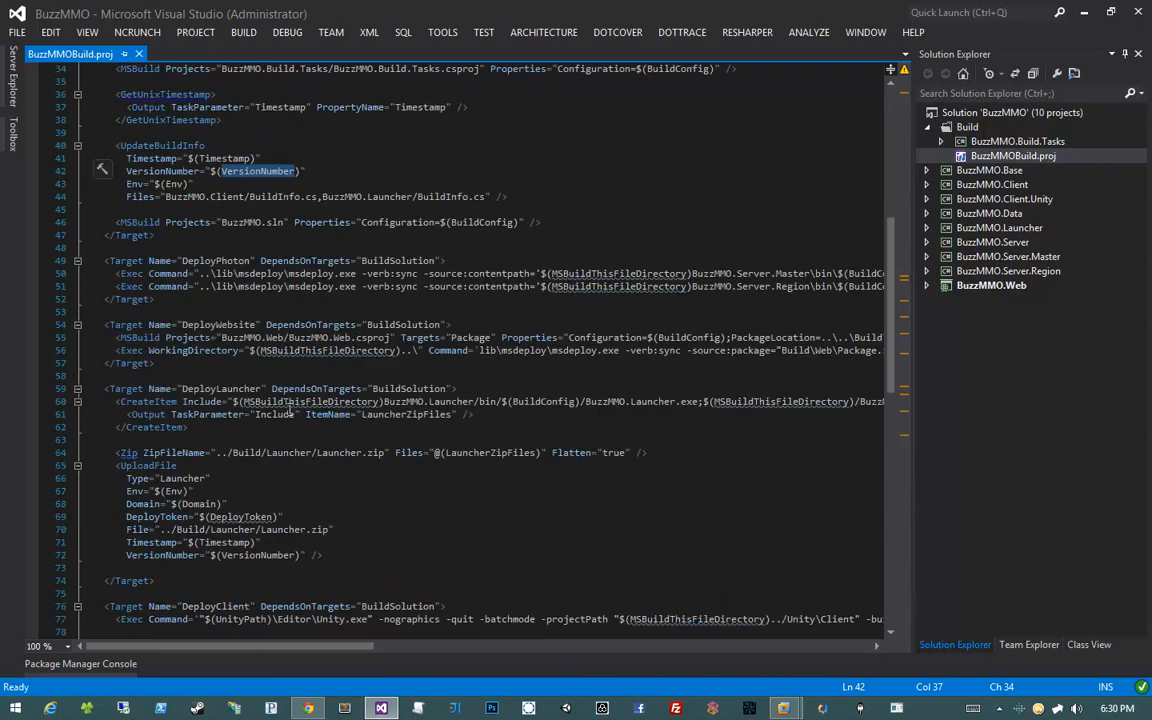
Review the upload step's Env, Domain, DeployToken, Timestamp and VersionNumber parameters
double_click(221, 388)
double_click(175, 491)
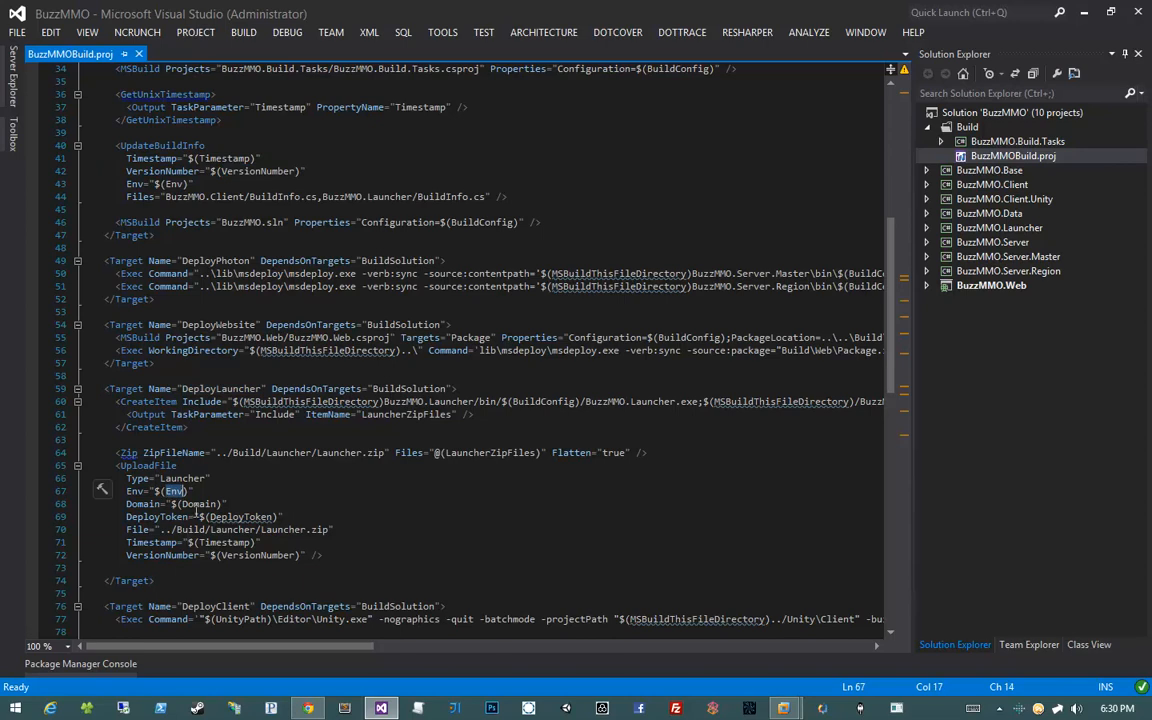
double_click(200, 504)
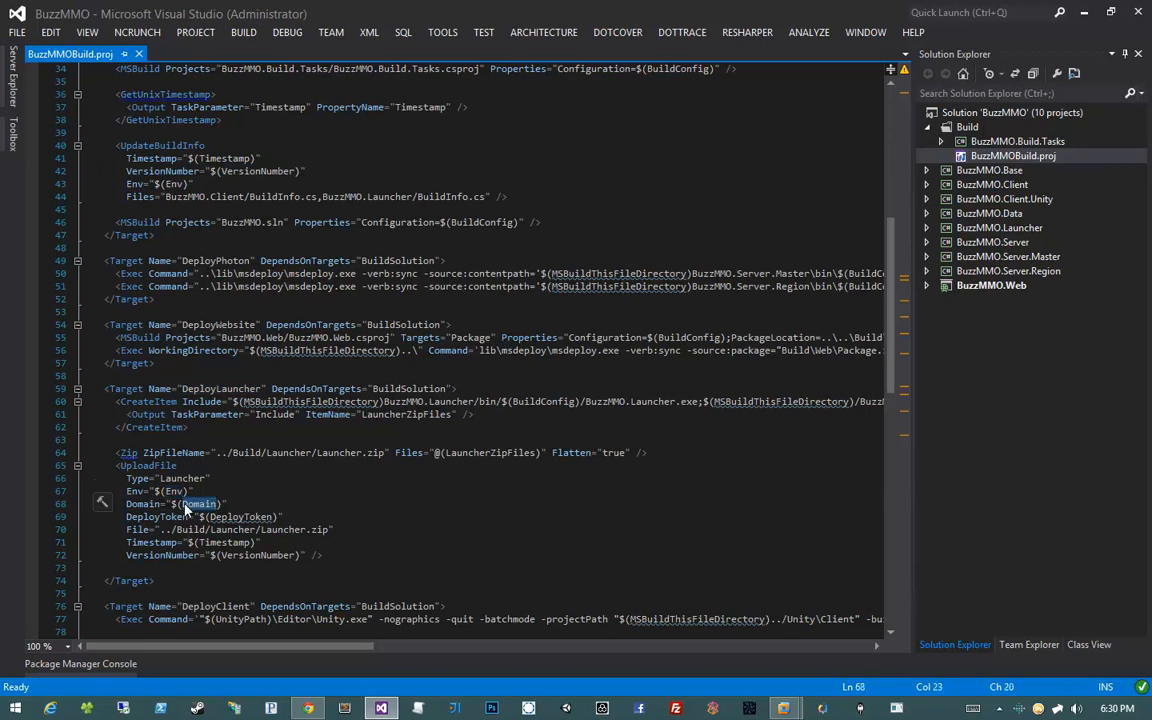
double_click(240, 517)
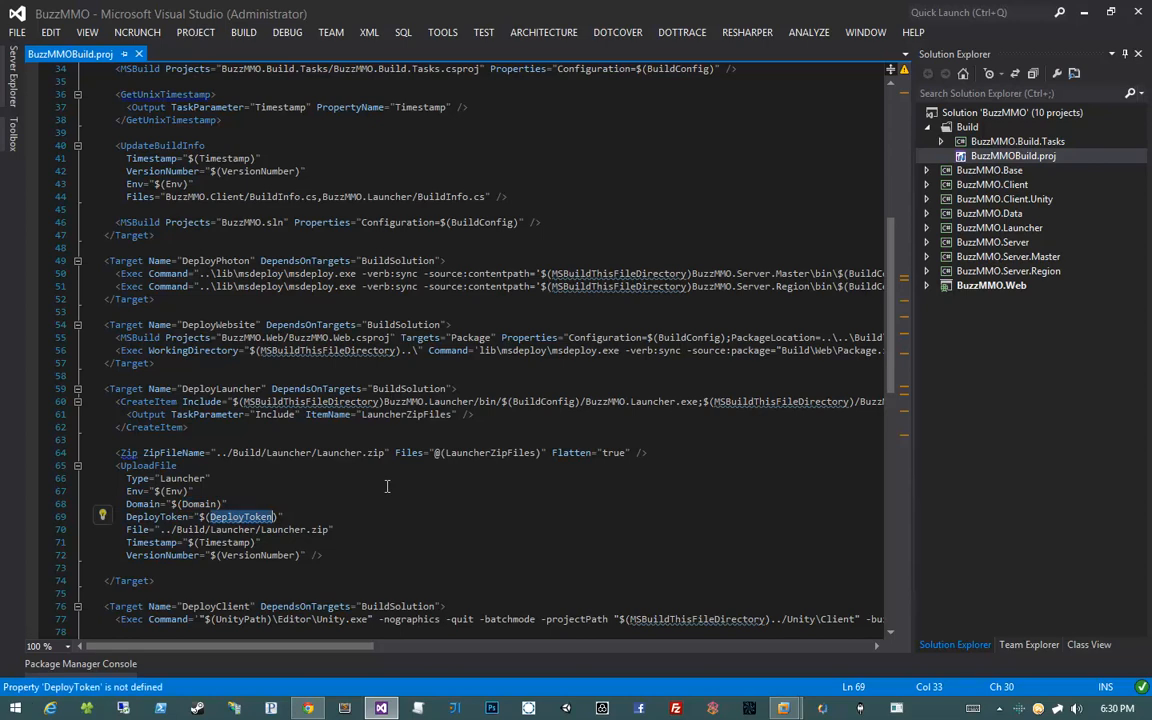
double_click(225, 542)
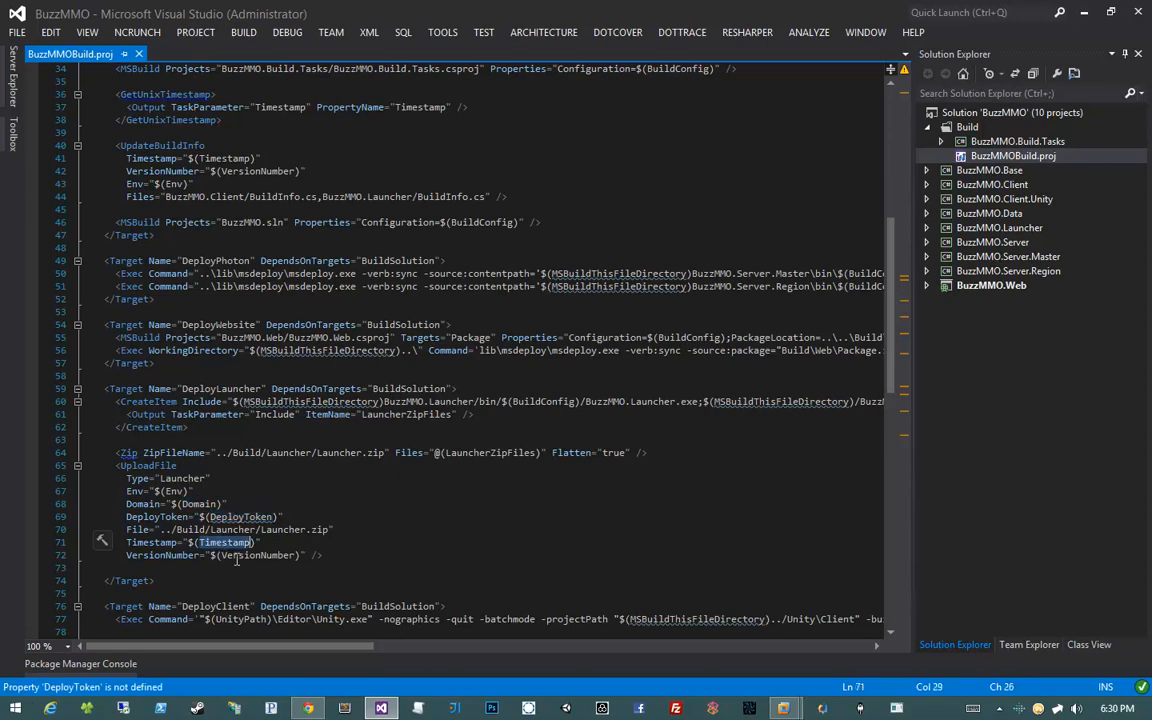
double_click(240, 556)
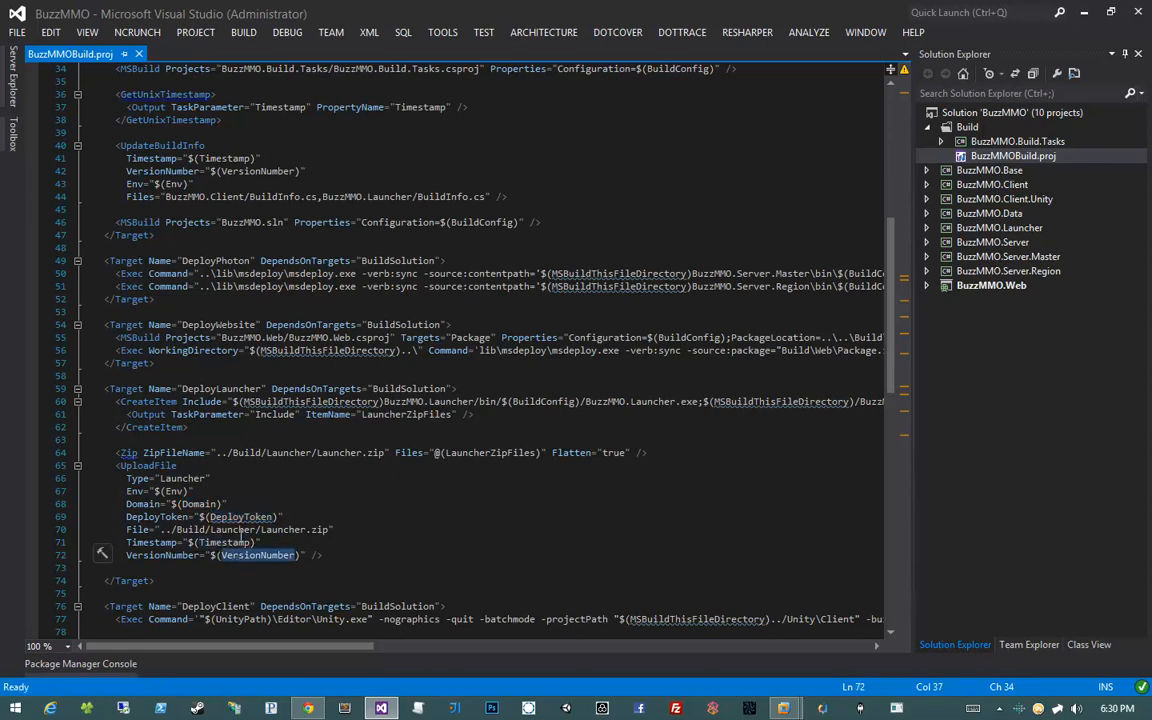
double_click(205, 504)
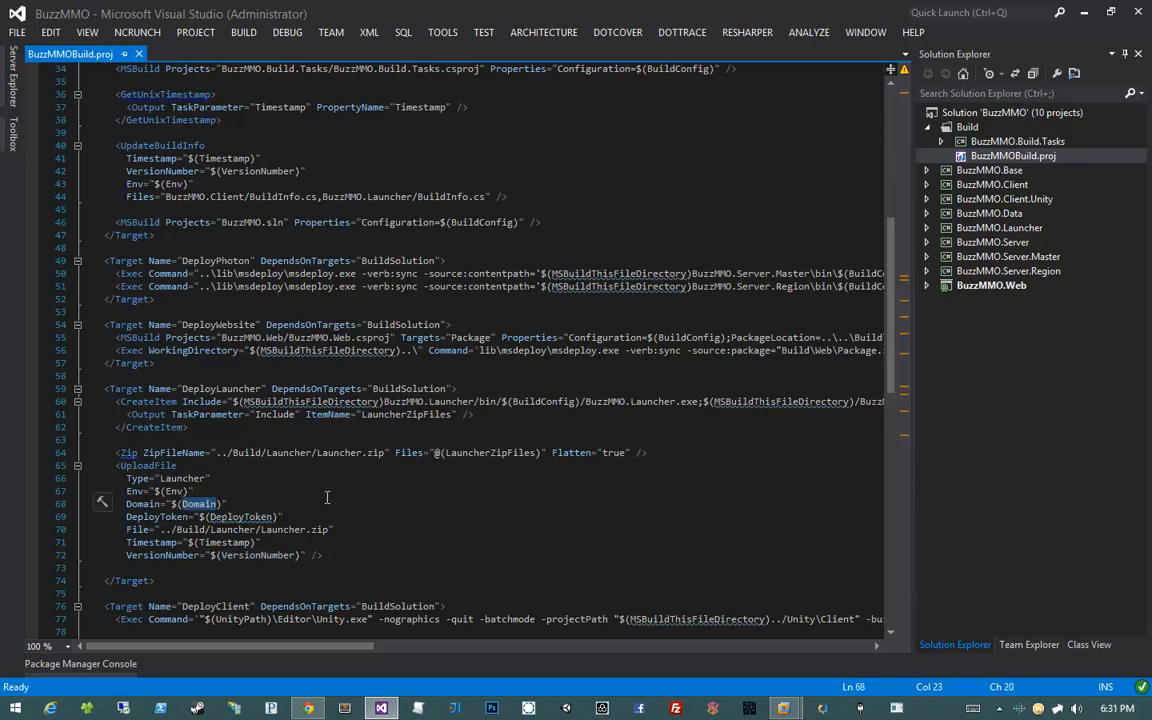
double_click(220, 388)
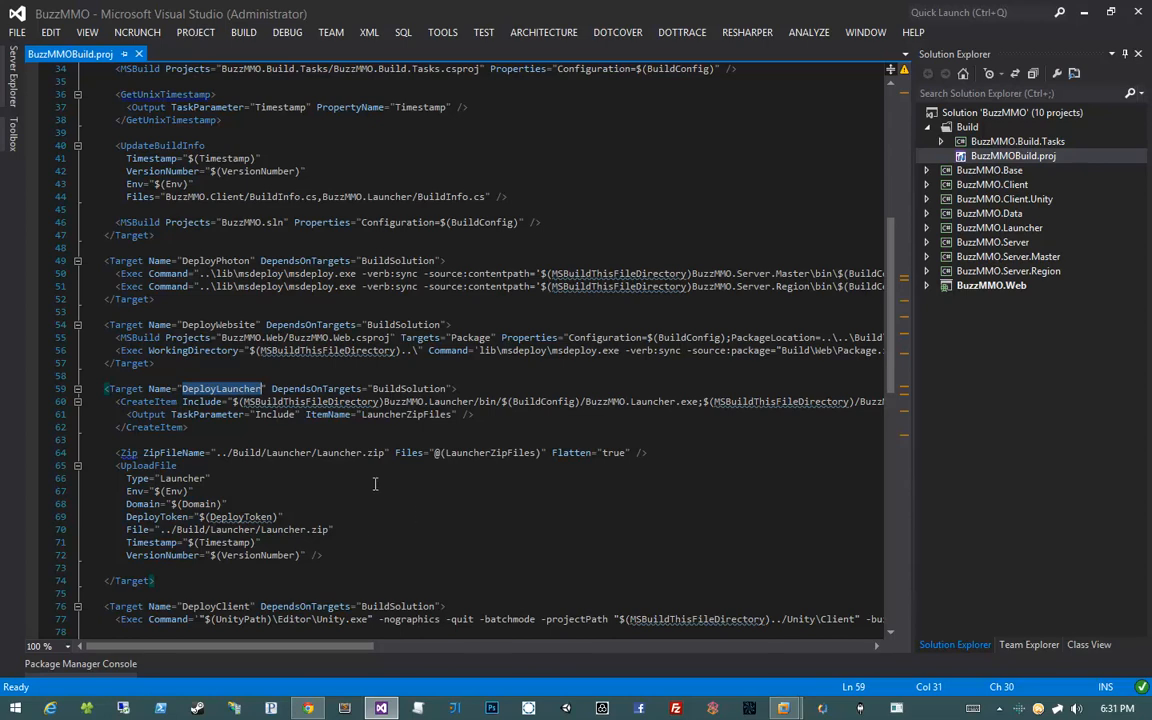
Compare the Domain properties of the dev and prod environment groups
scroll(375, 484, "up", 1)
scroll(375, 484, "up", 10)
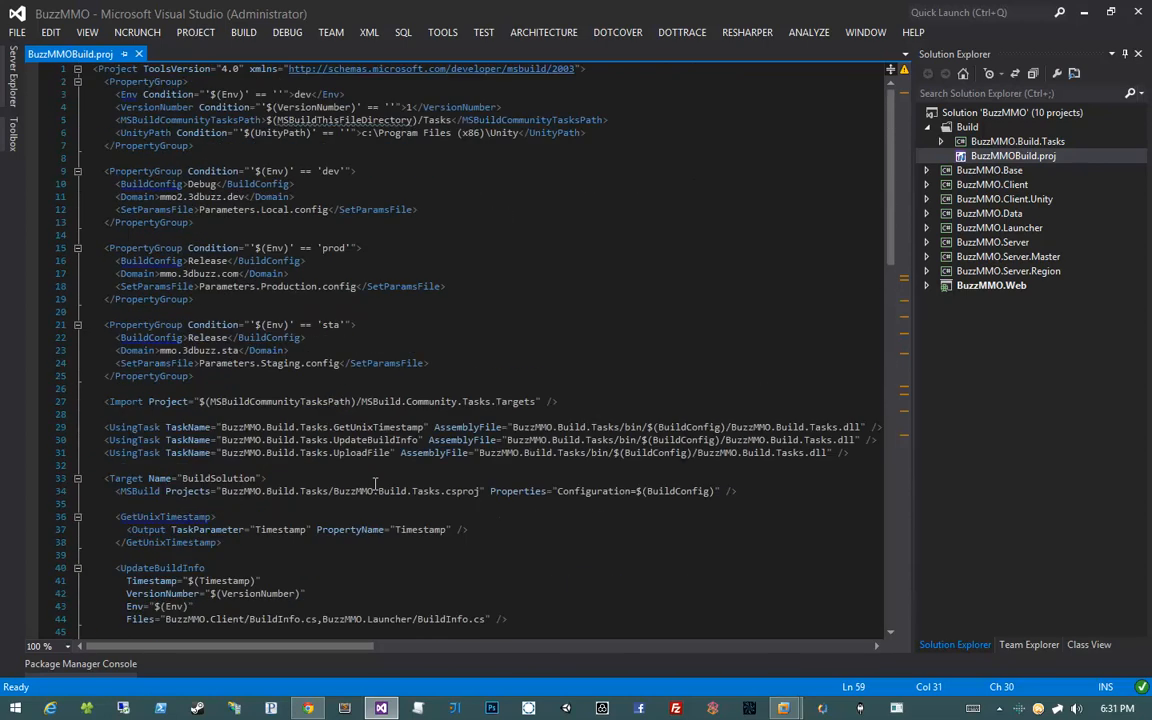
double_click(137, 197)
double_click(137, 274)
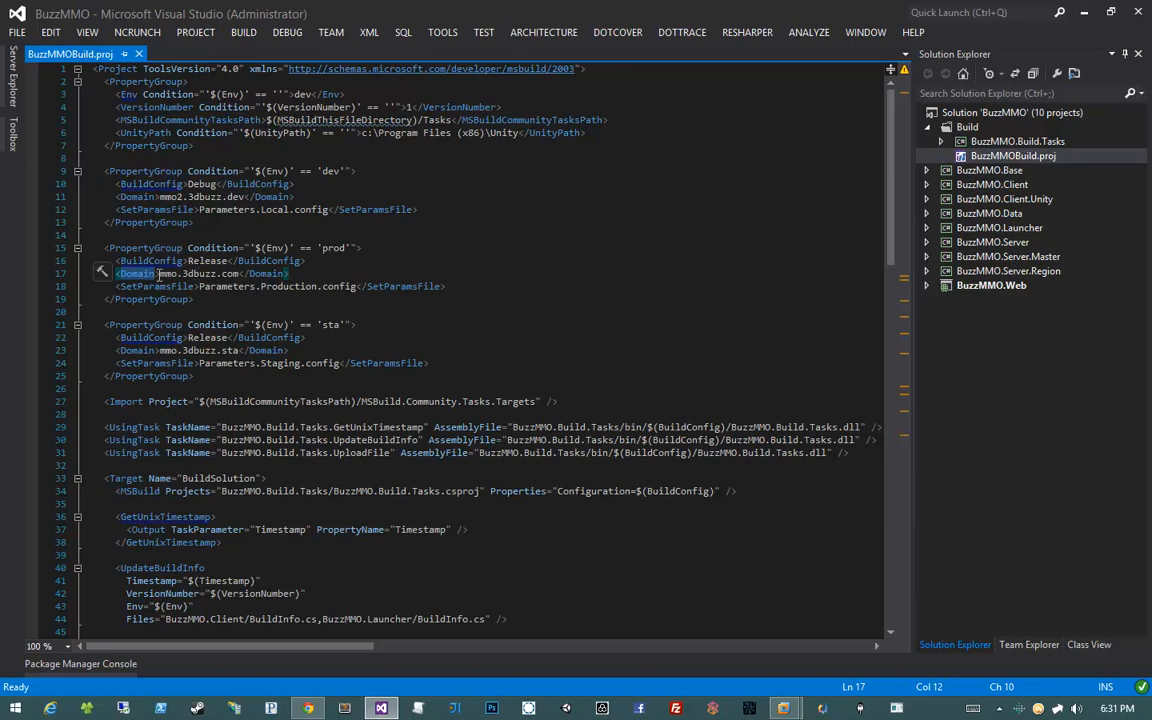
Change the prod Domain ending from com to sta and save the script
left_click(226, 276)
double_click(226, 276)
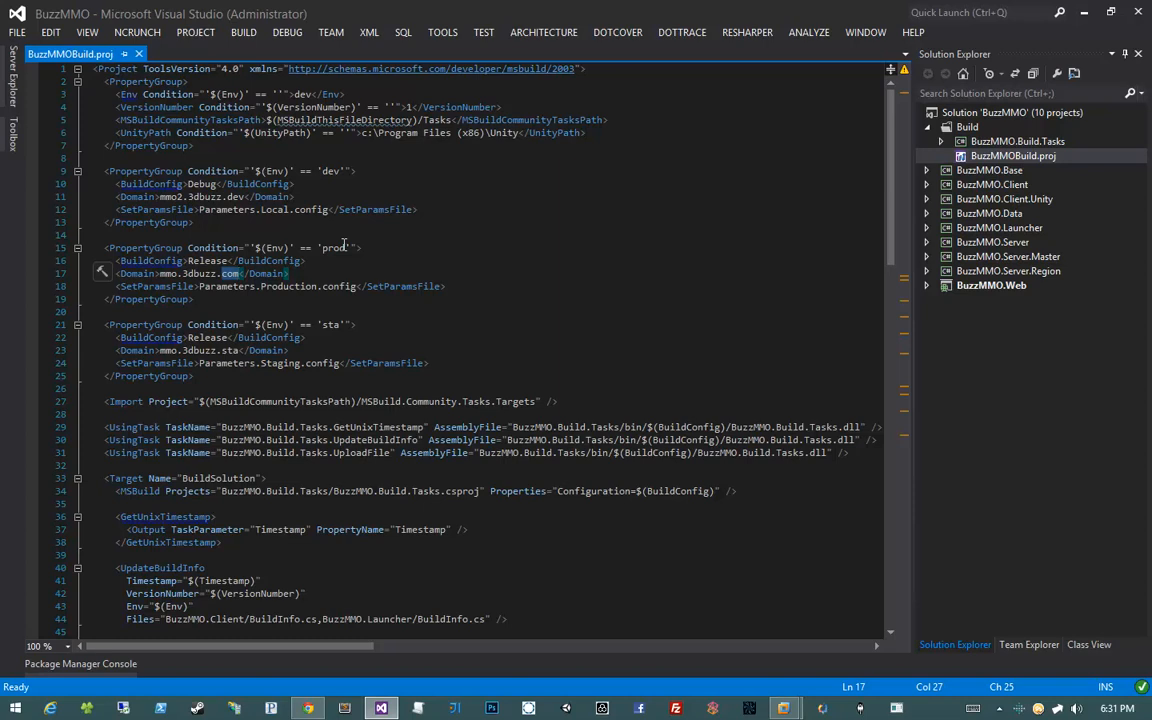
type("sta")
key("ctrl+s")
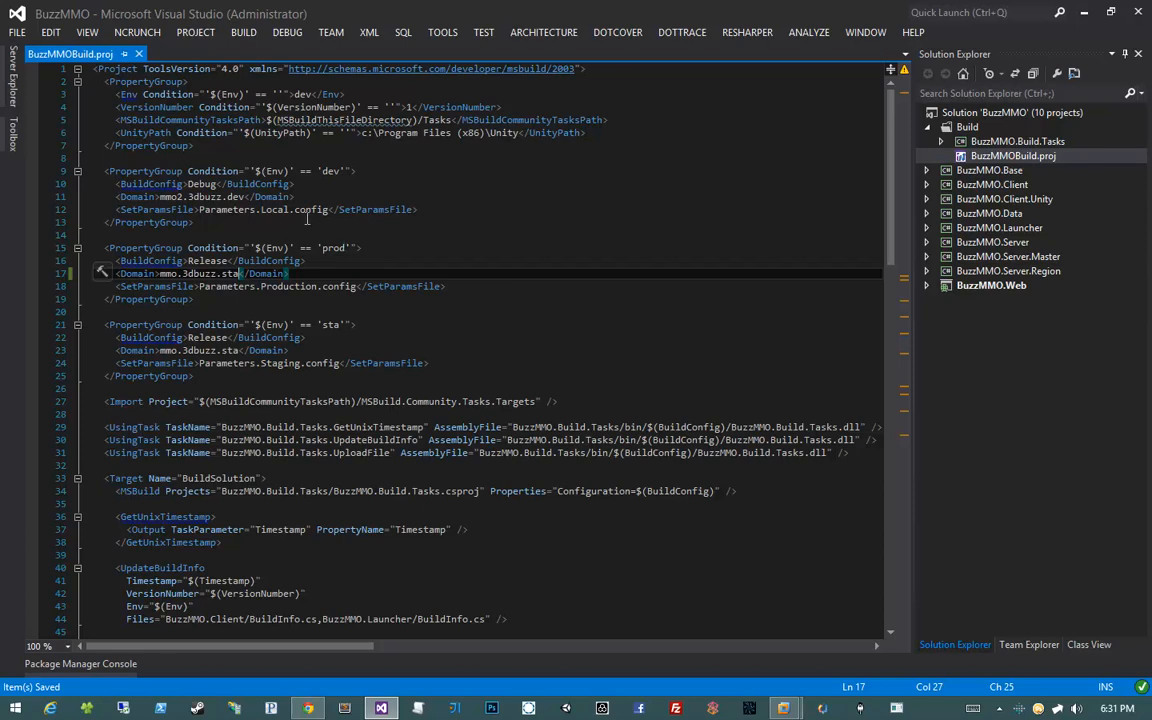
Inspect the upload step's VersionNumber parameter on line 72 of the DeployLauncher target
scroll(343, 245, "down", 10)
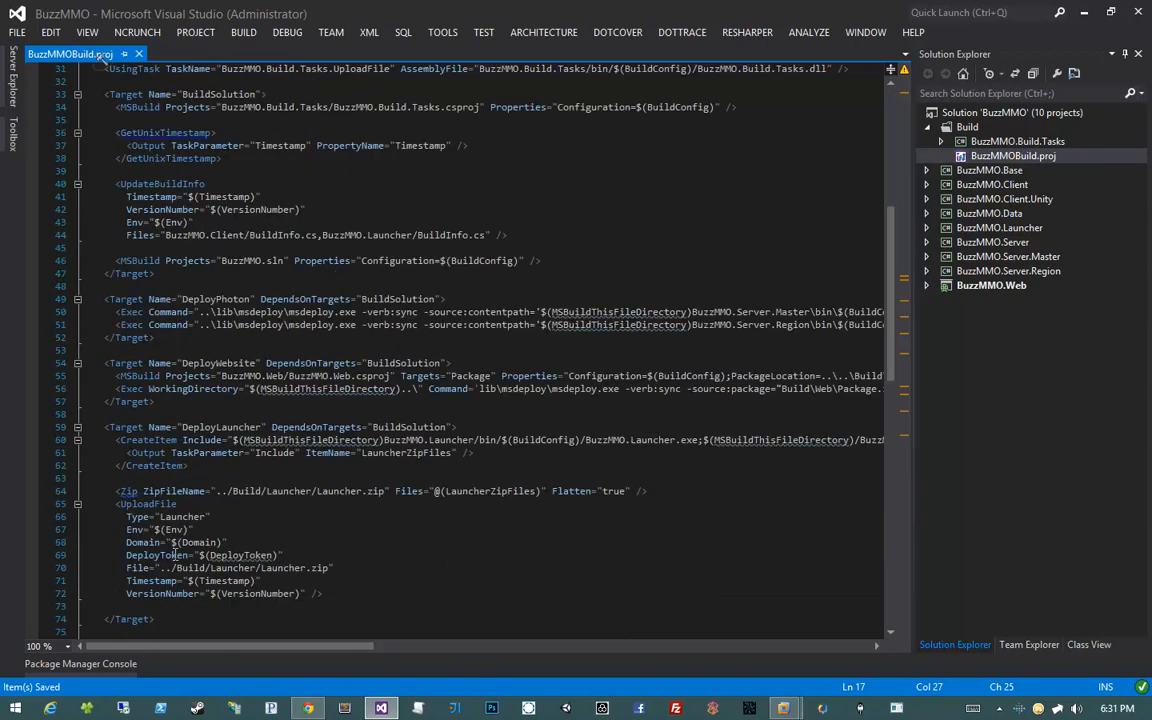
left_click(168, 594)
double_click(168, 594)
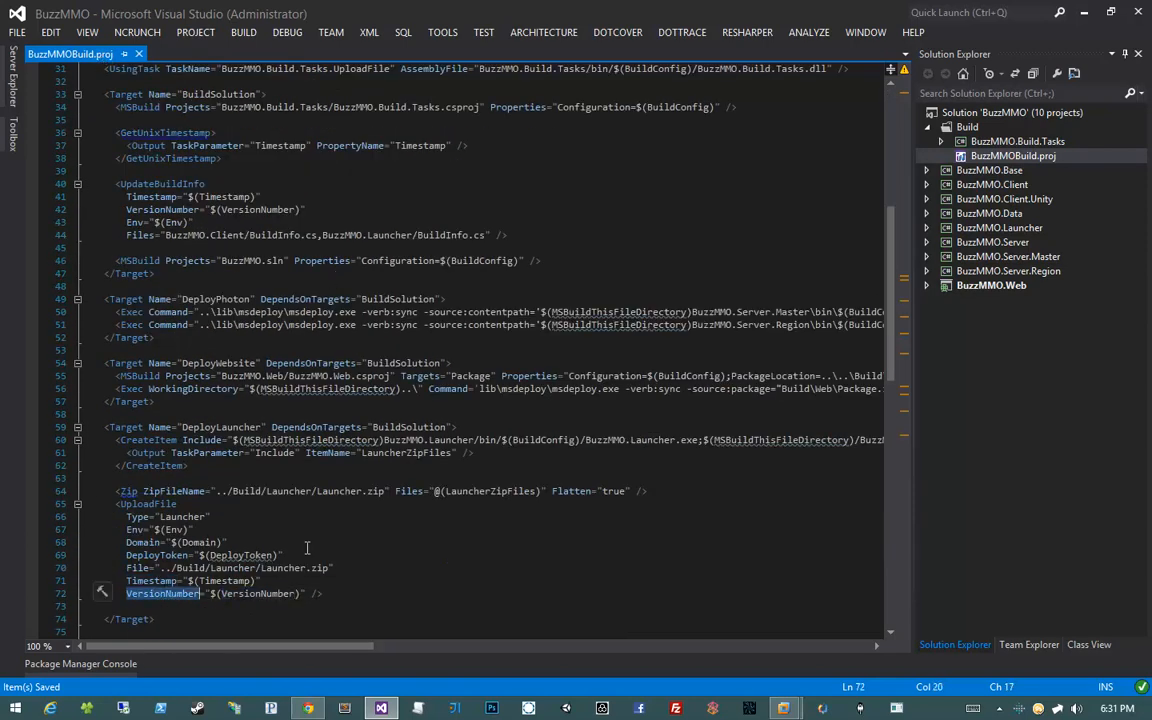
left_click(358, 453)
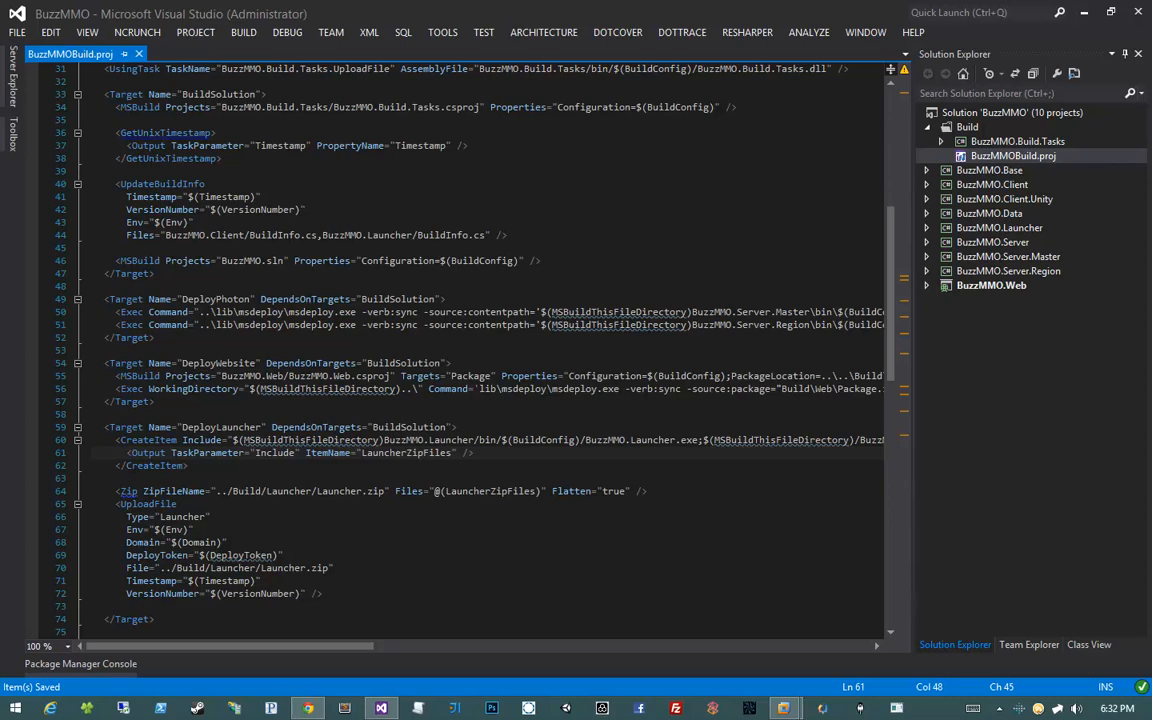
left_click(530, 285)
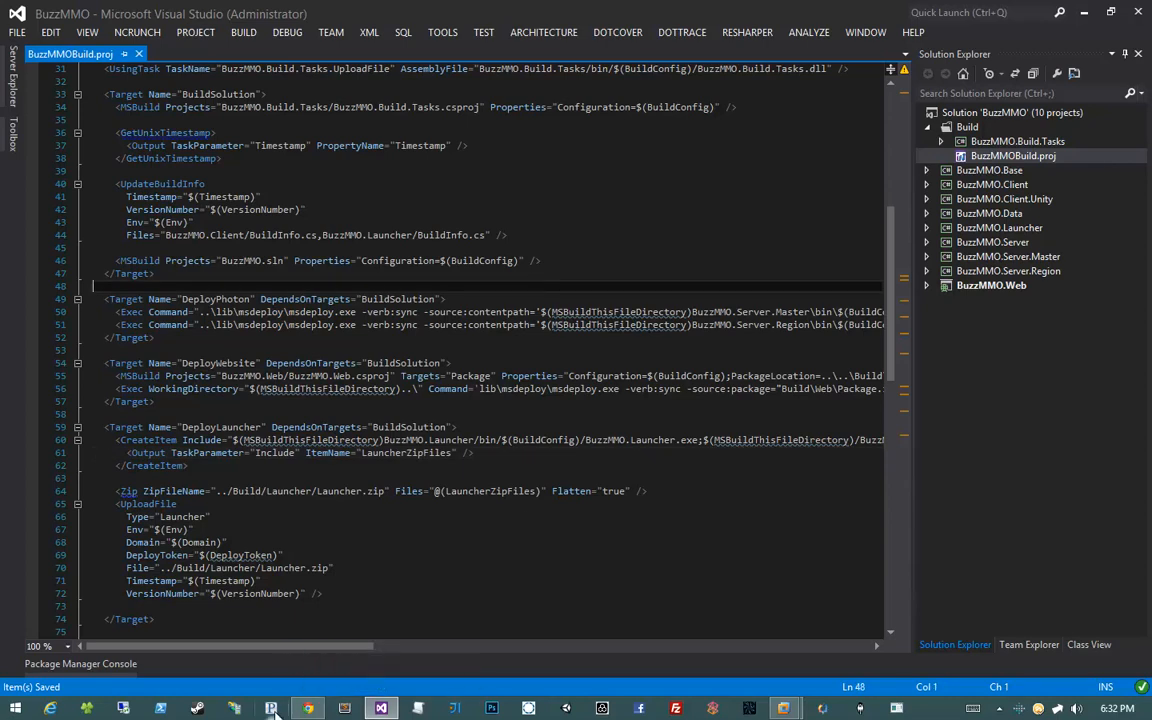
Go to TeamCity's Administration > Projects page and open the 3DBuzz MMO project settings
left_click(308, 708)
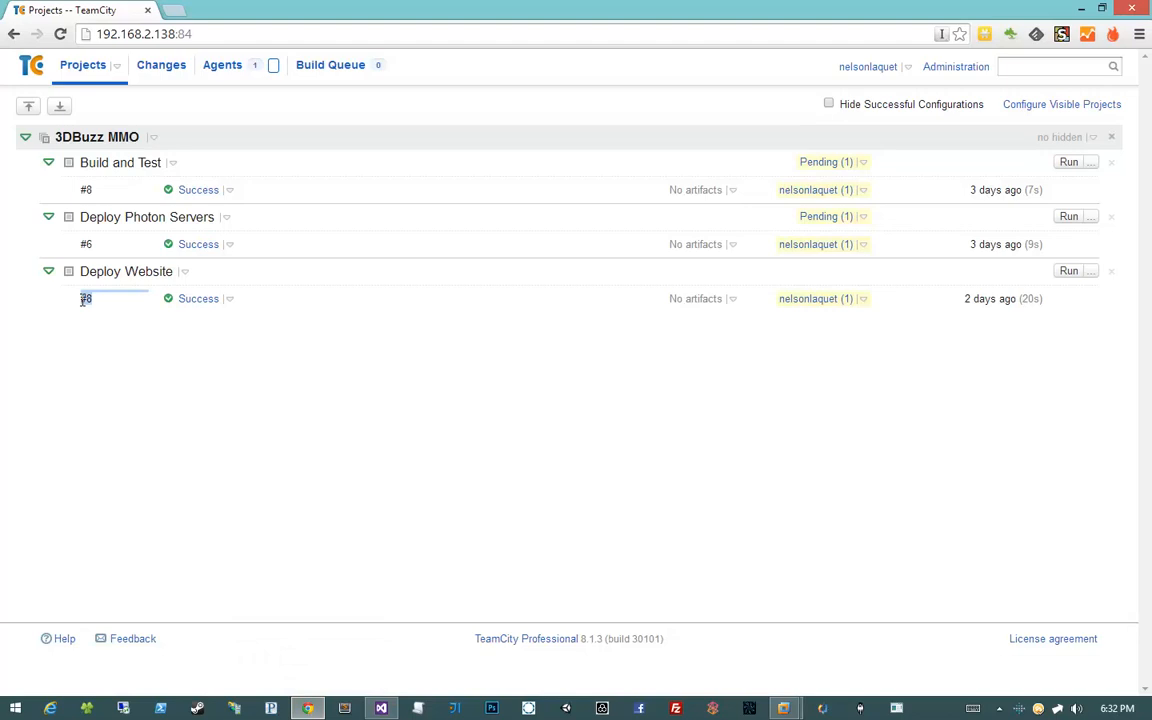
double_click(86, 189)
left_click(124, 348)
left_click(938, 74)
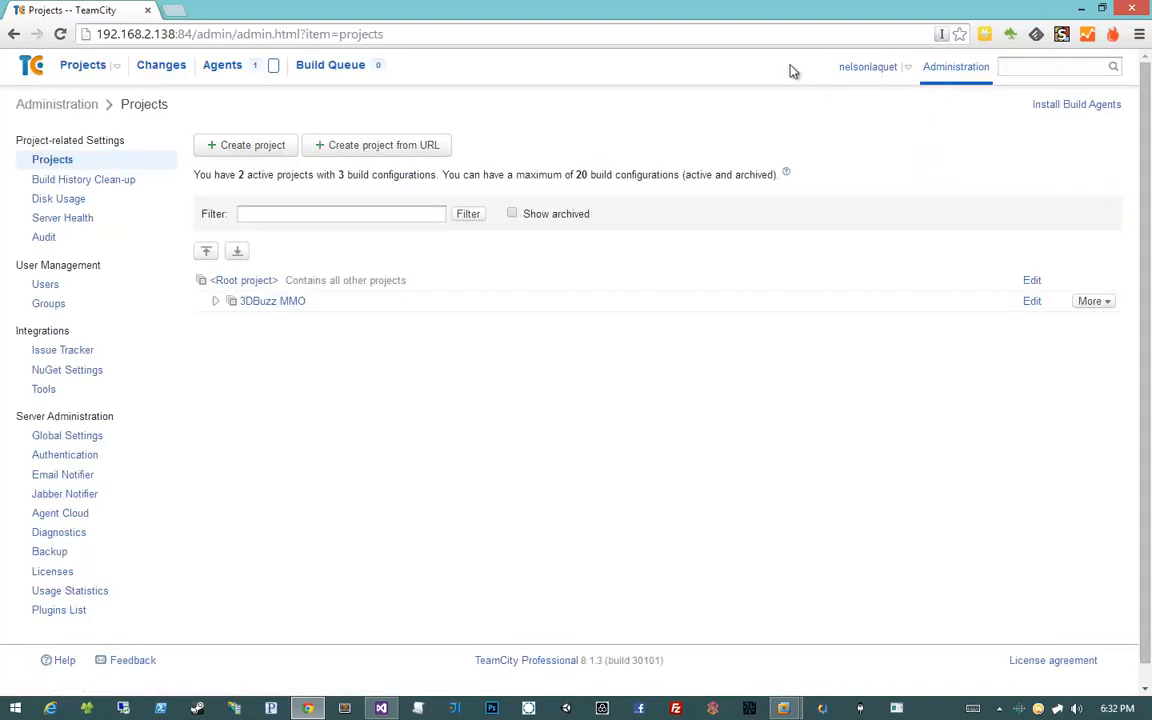
left_click(217, 303)
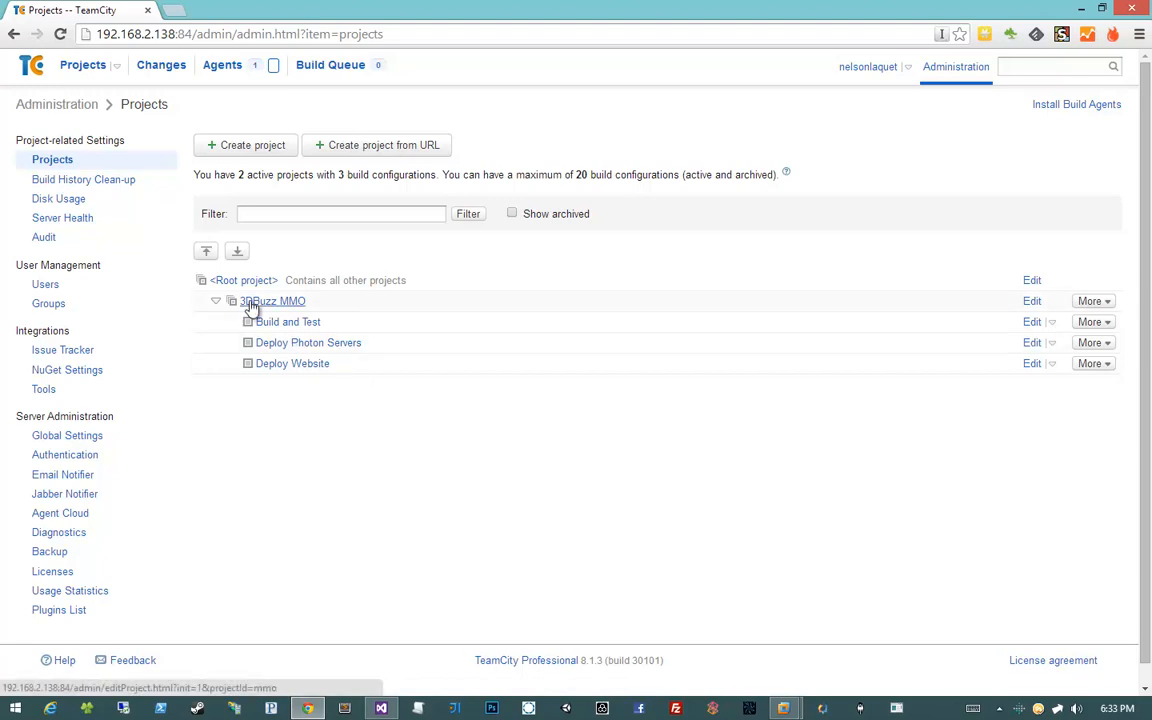
left_click(287, 304)
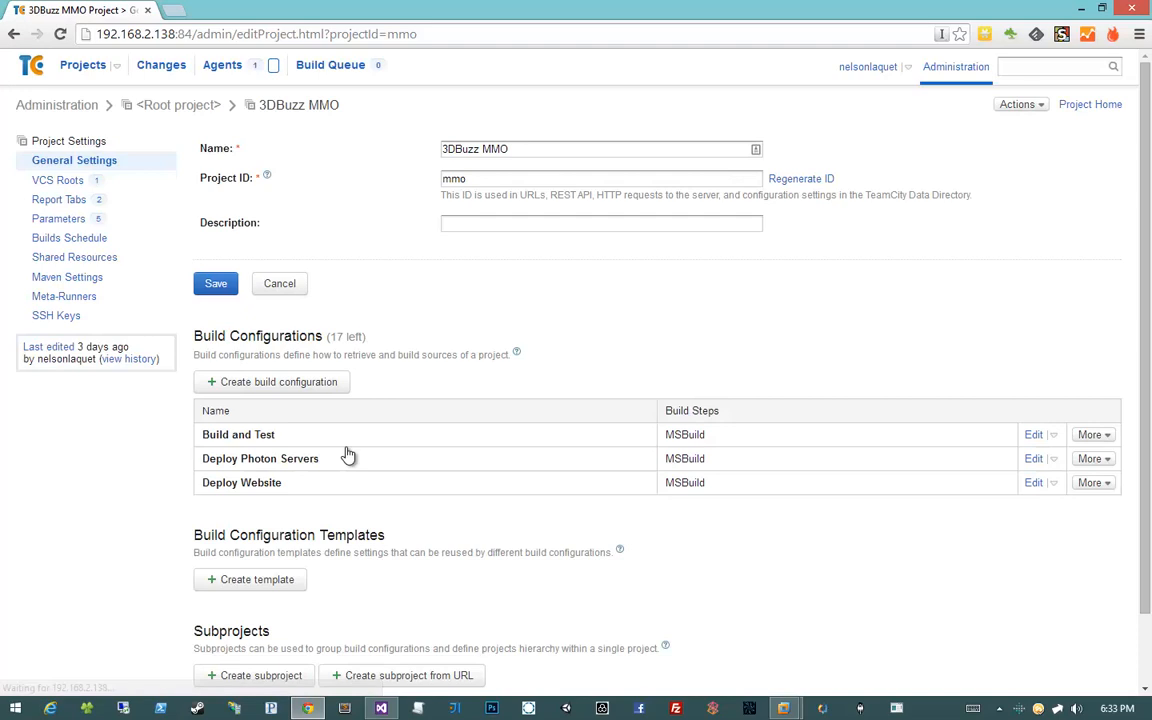
Show the 3DBuzz MMO Parameters page, review its environment variables, and start a new parameter
left_click(62, 221)
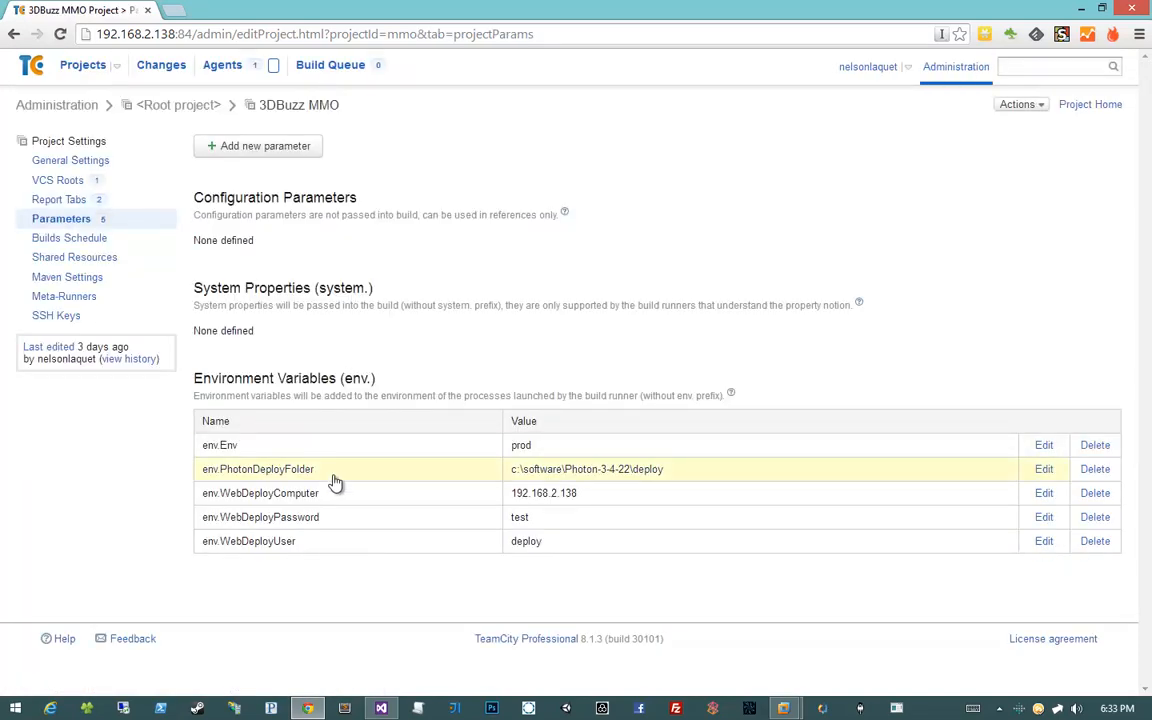
left_click_drag(596, 599, 178, 345)
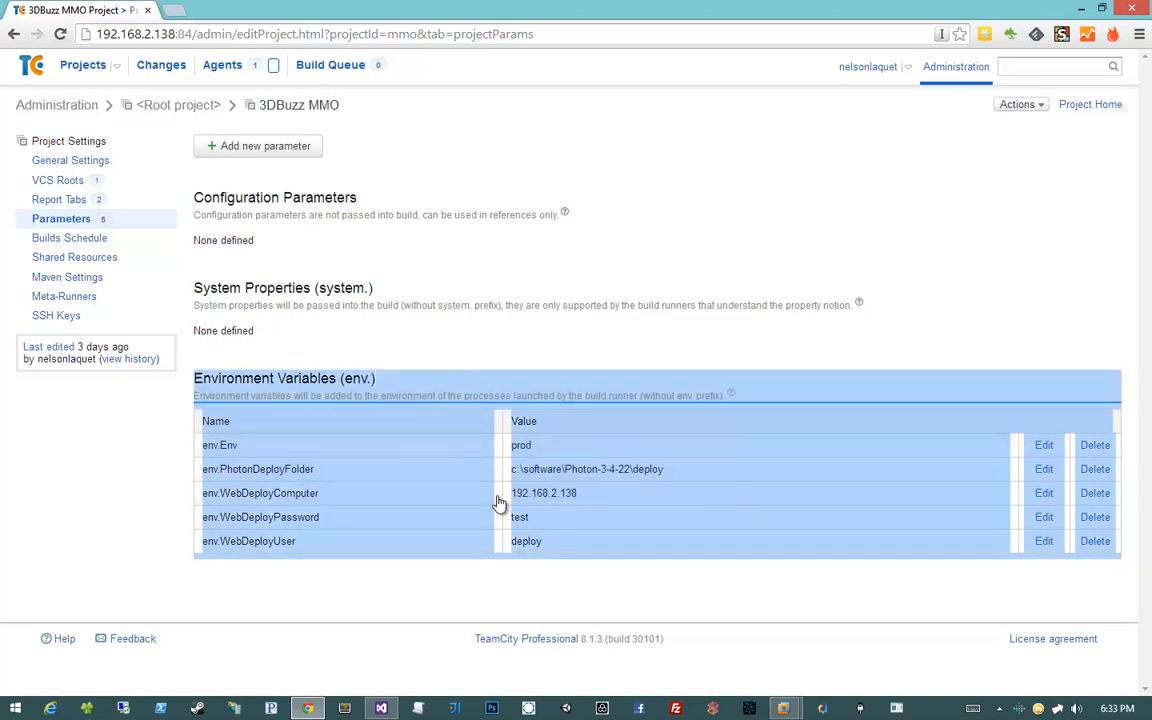
left_click(416, 374)
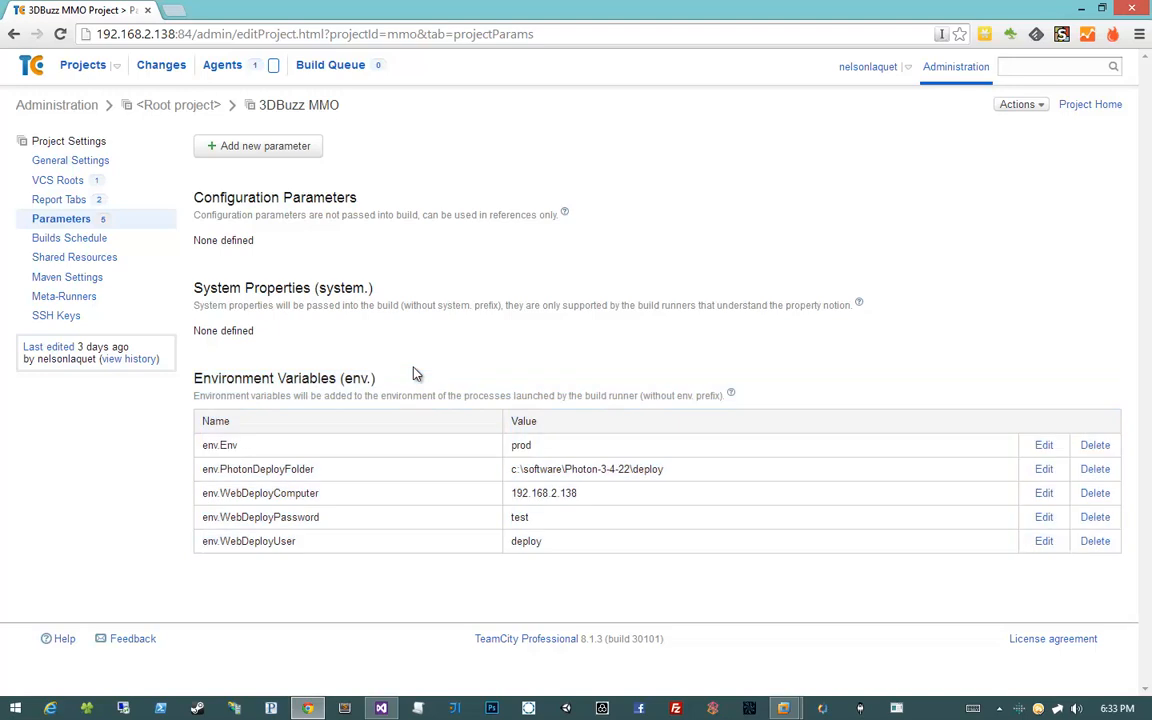
left_click(264, 152)
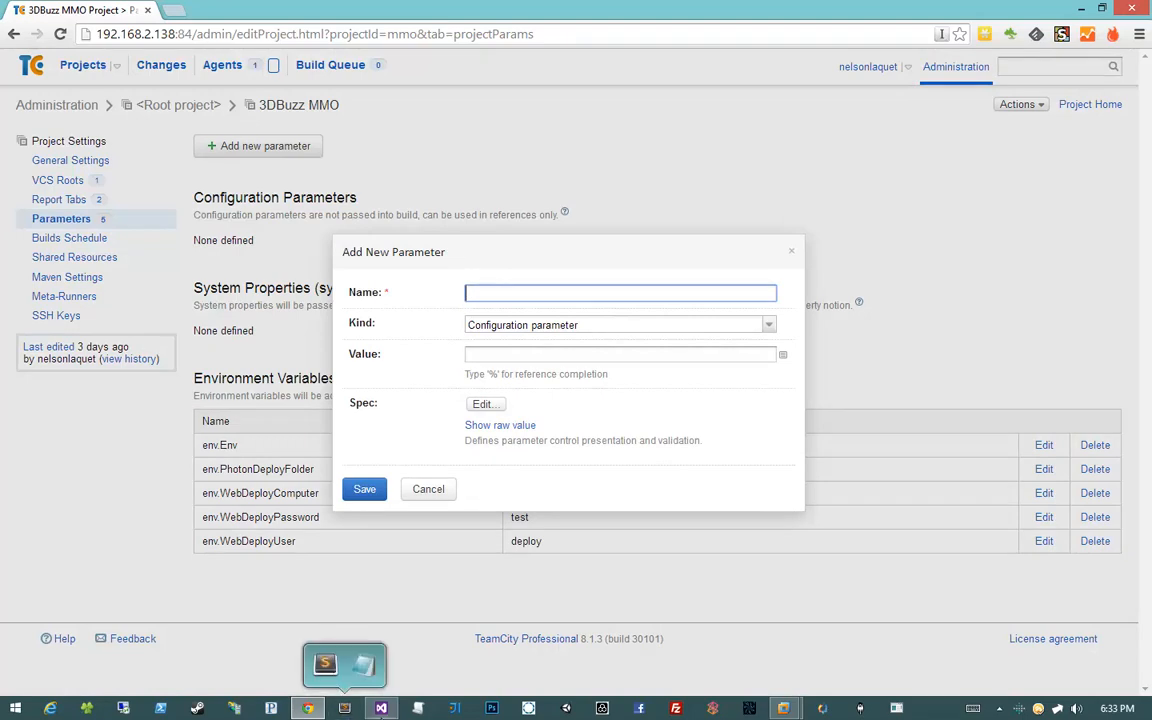
Copy the VersionNumber property name from the build script in Visual Studio
left_click(381, 708)
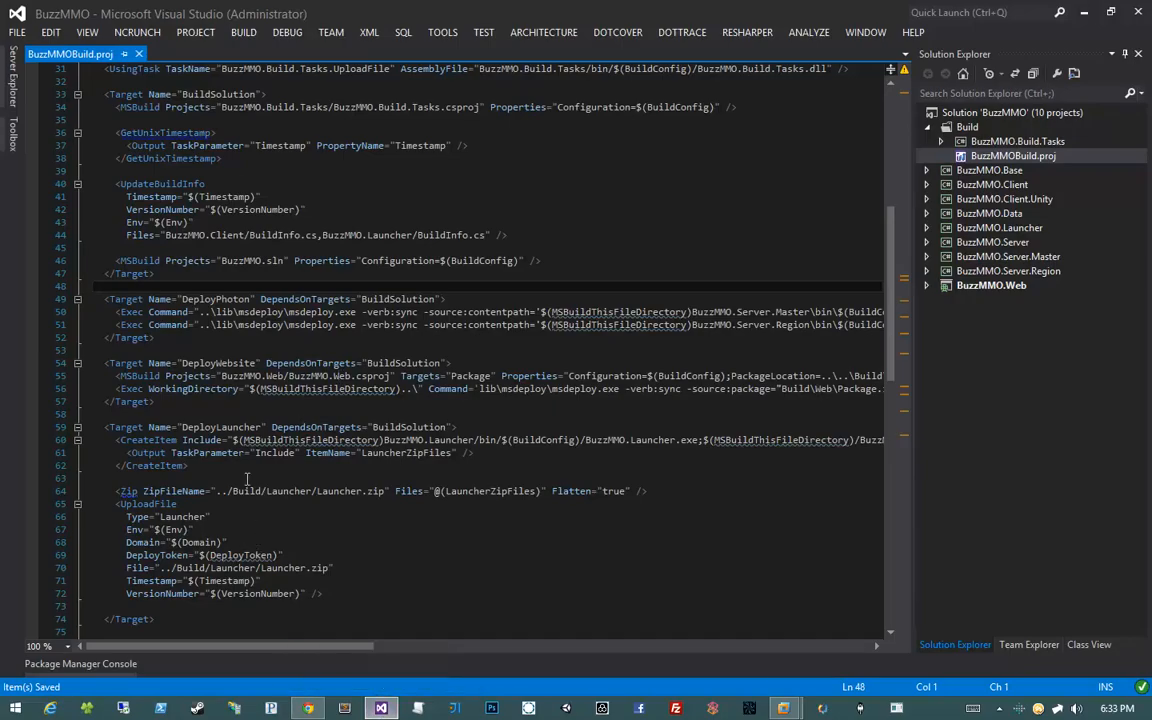
double_click(245, 594)
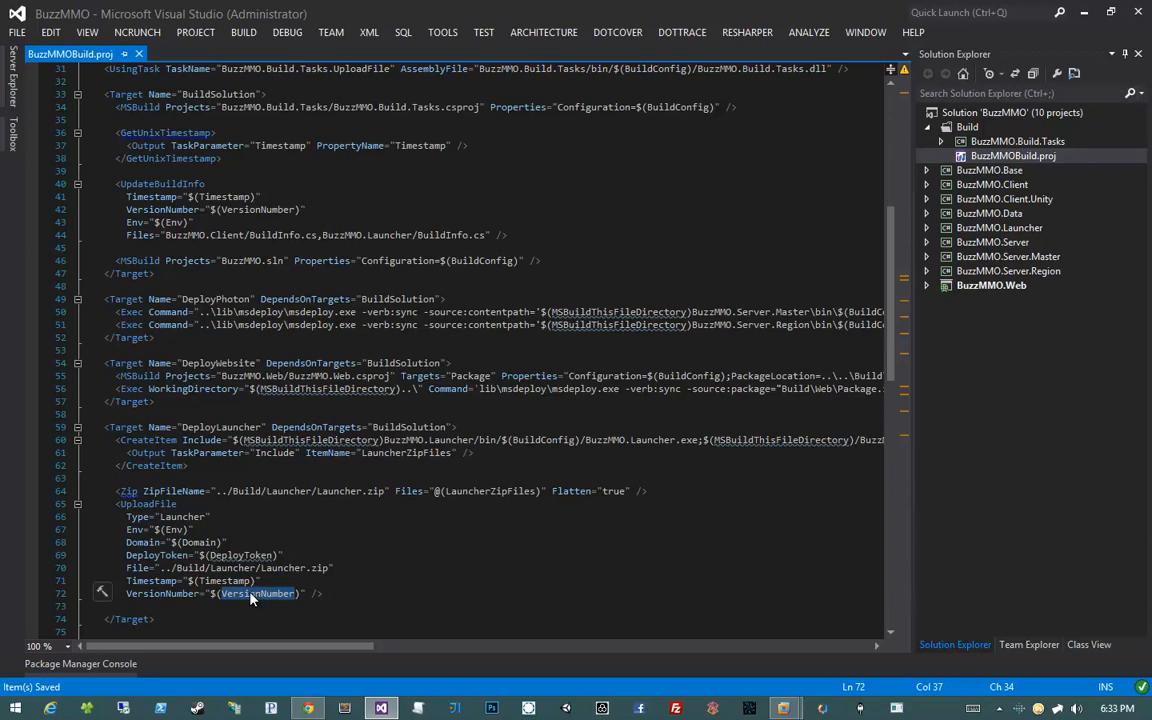
right_click(250, 597)
left_click(290, 519)
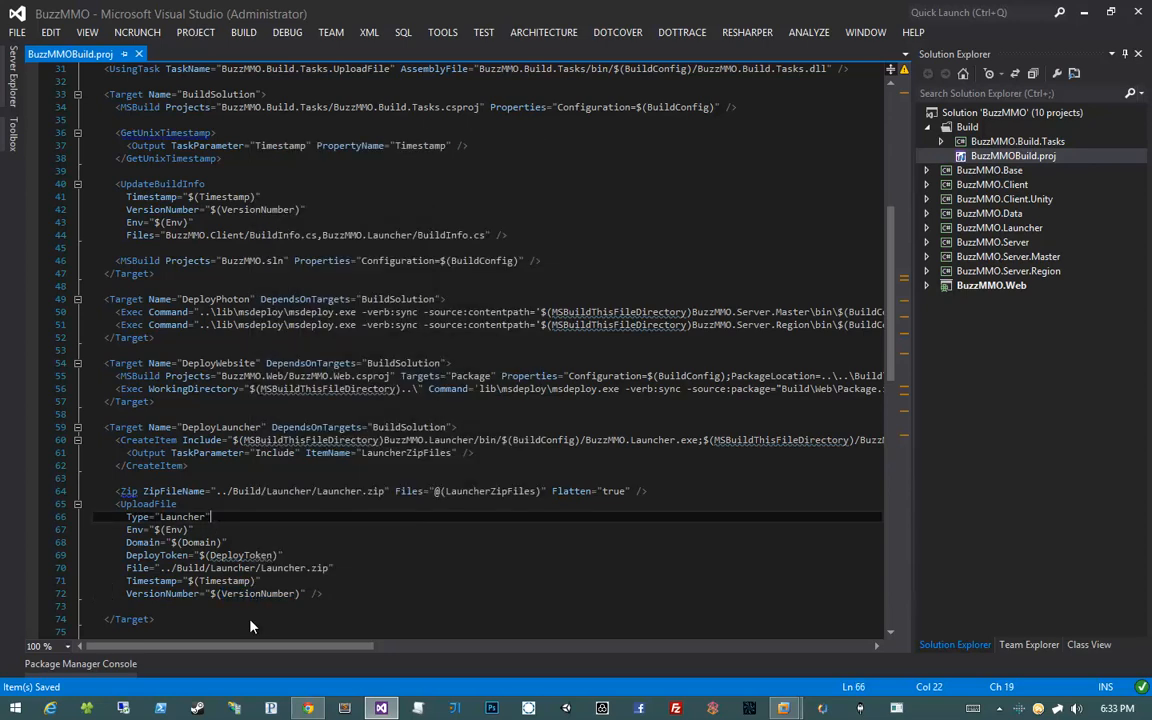
Name the new TeamCity parameter env.VersionNumber and move to its empty Value field
left_click(308, 708)
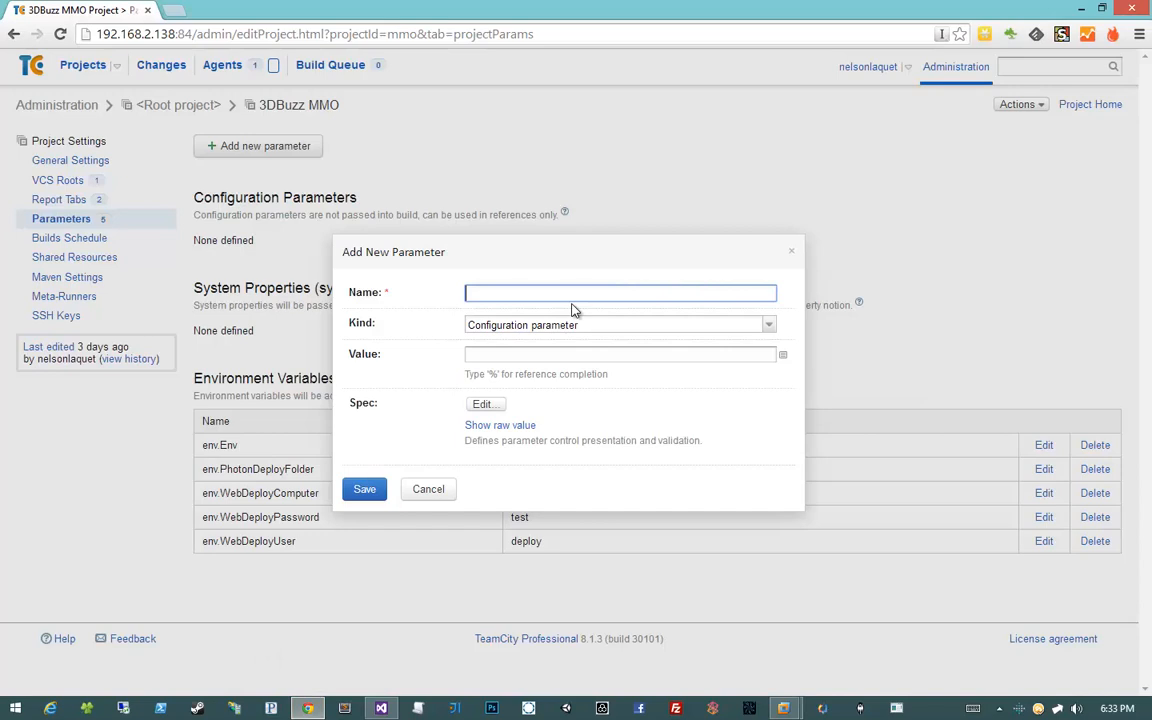
type("env.Ver")
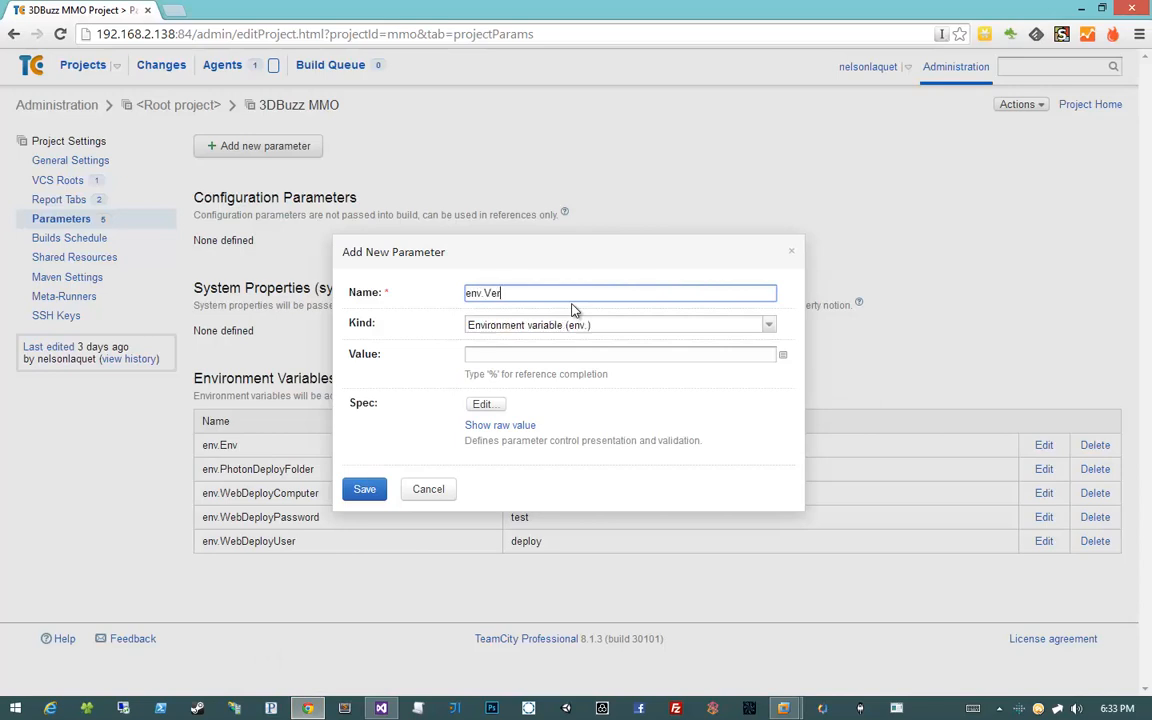
type("sionNumber")
left_click(587, 355)
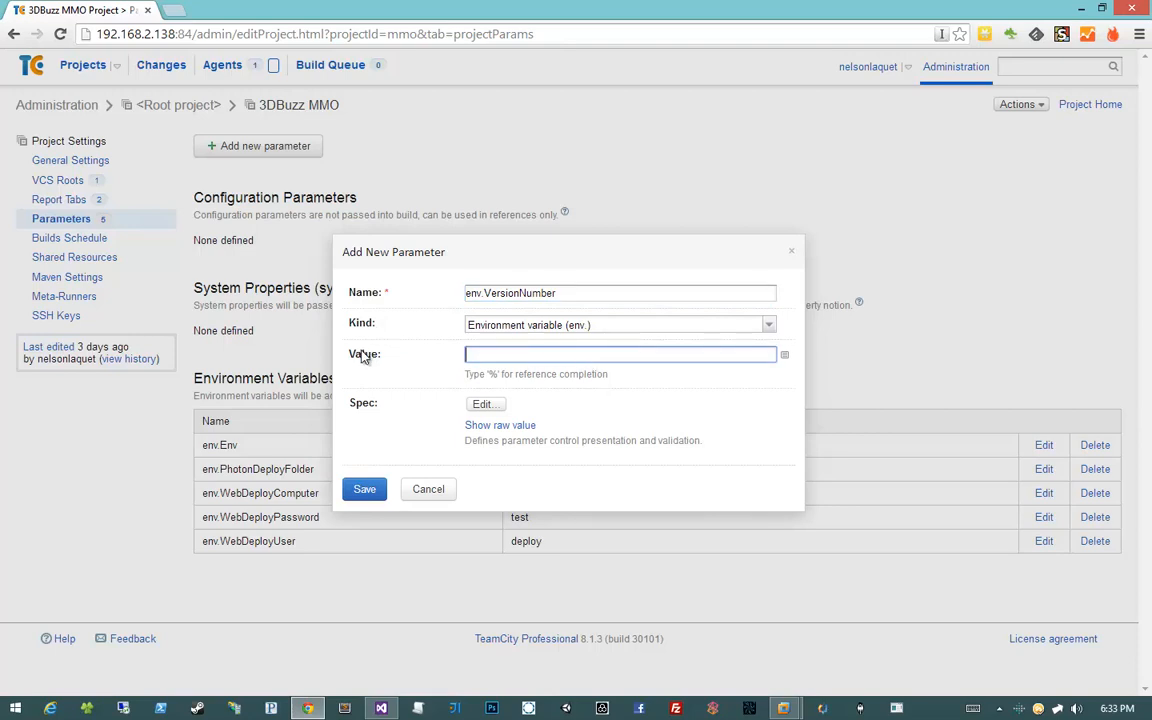
left_click(785, 358)
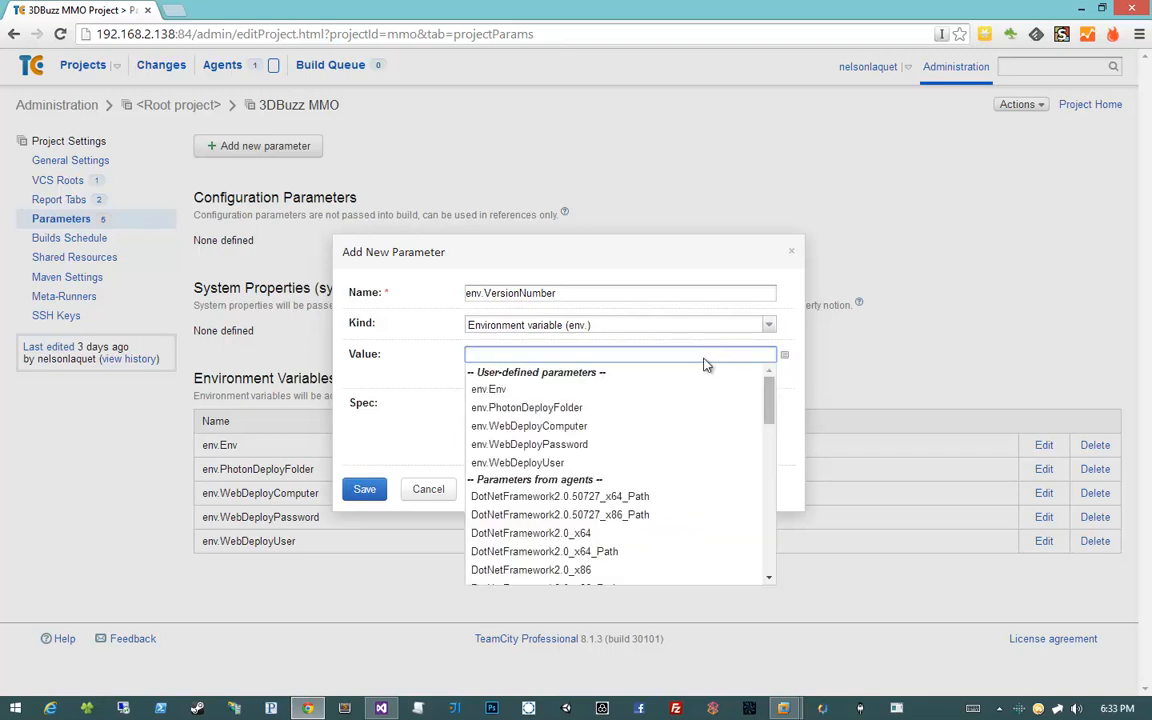
Browse the list of referenceable parameters, then begin the value with a % sign
scroll(666, 465, "down", 5)
scroll(666, 465, "up", 5)
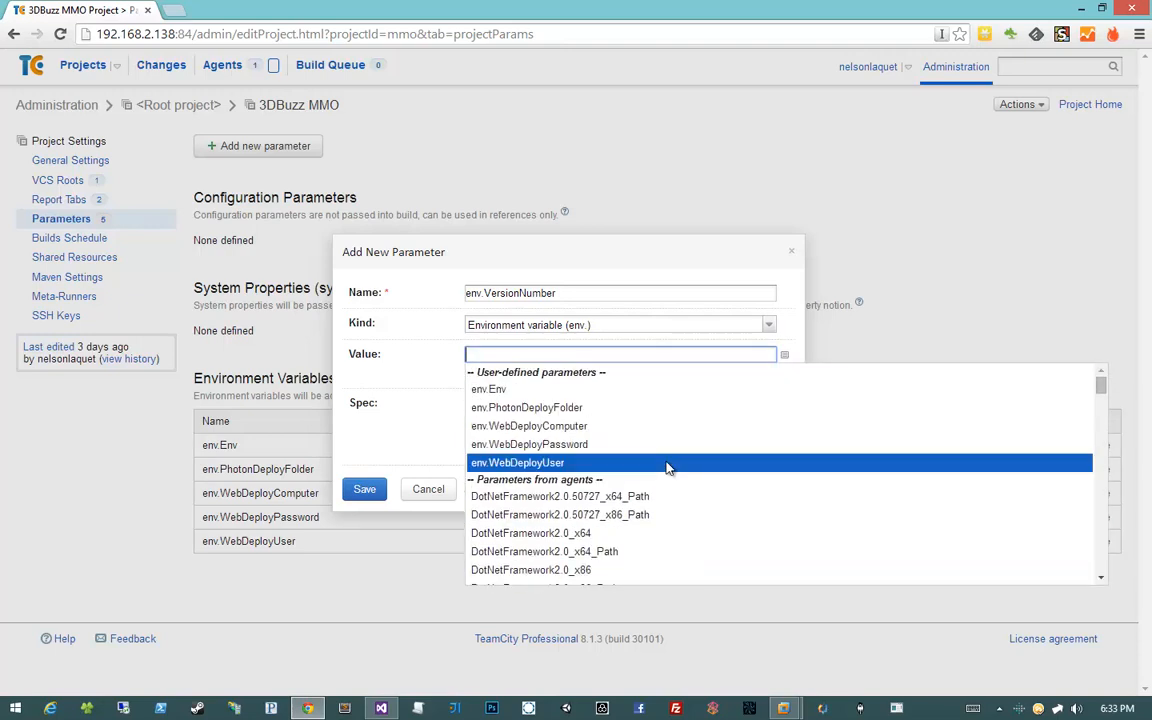
scroll(990, 440, "down", 5)
left_click_drag(1099, 430, 1052, 371)
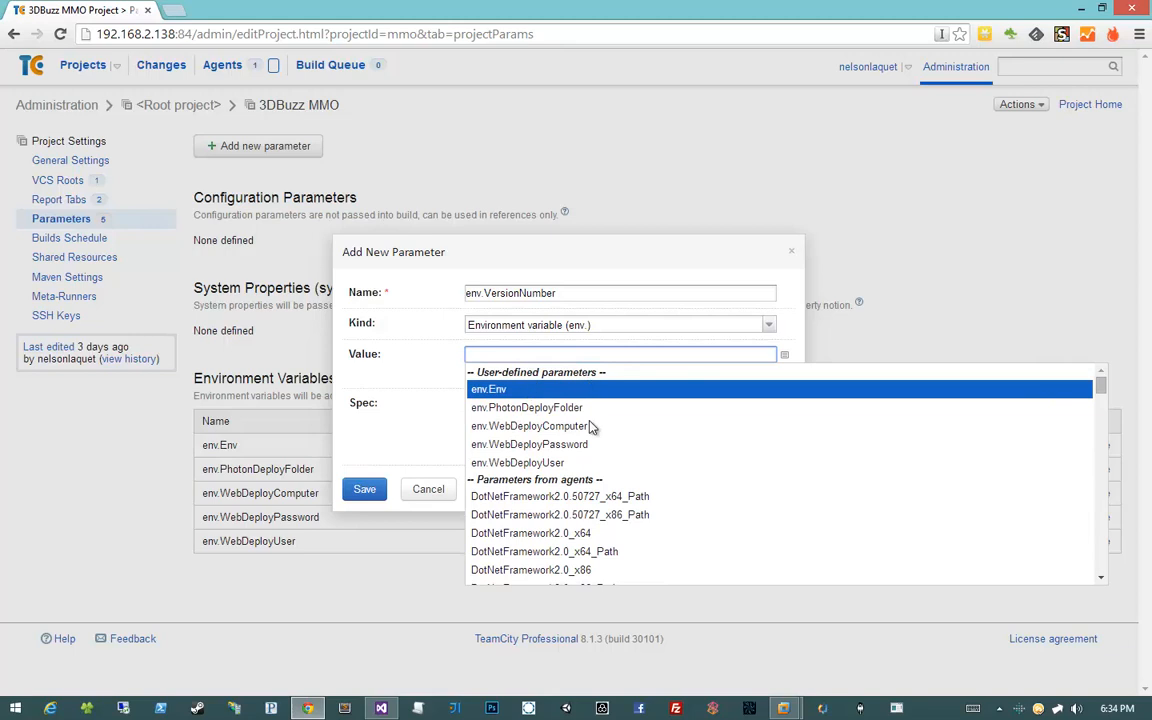
scroll(600, 470, "down", 3)
scroll(612, 485, "down", 5)
scroll(612, 485, "up", 15)
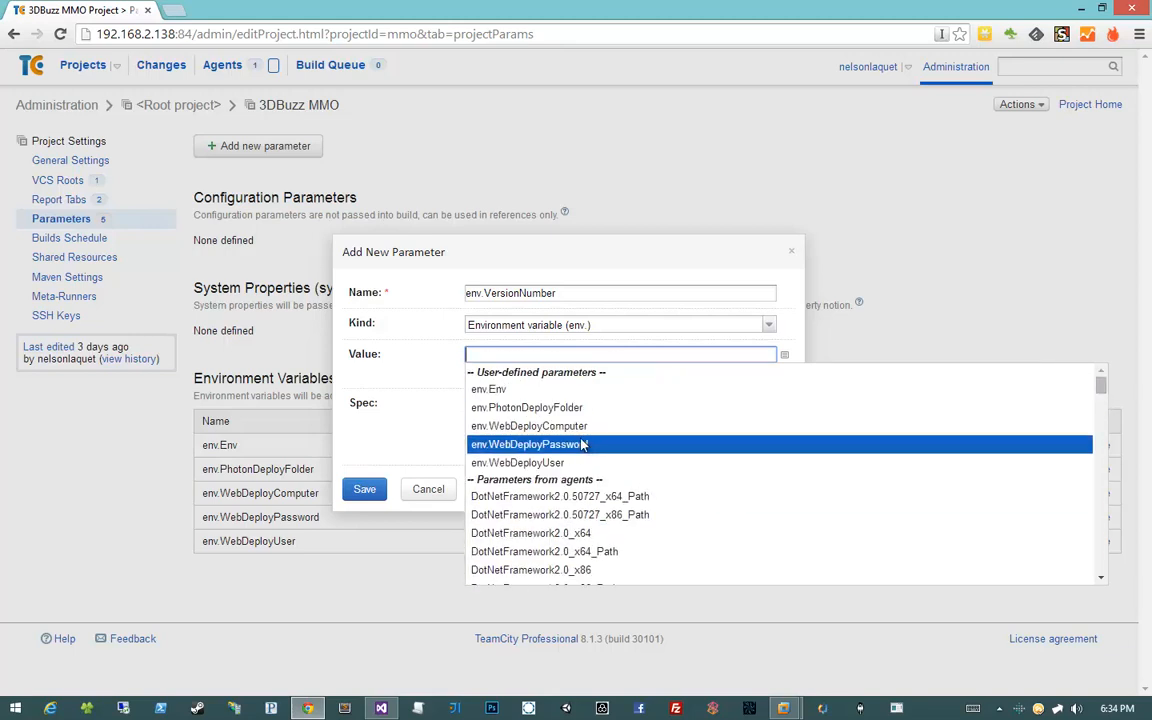
scroll(576, 492, "down", 10)
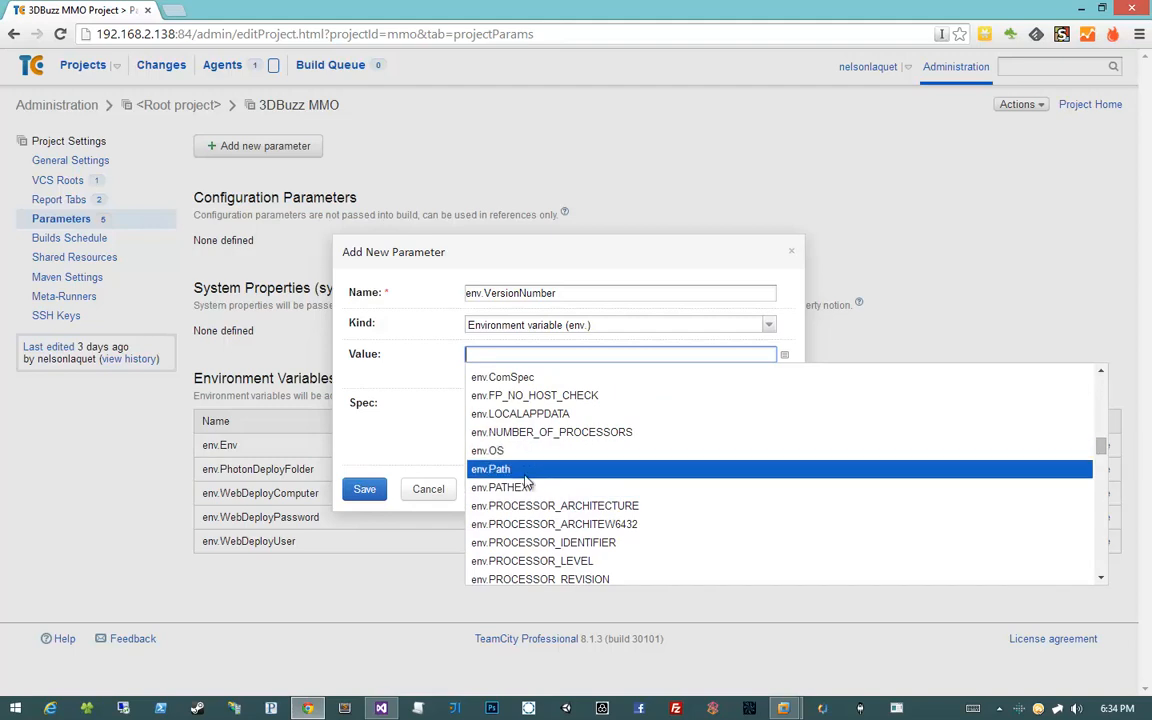
scroll(645, 498, "down", 15)
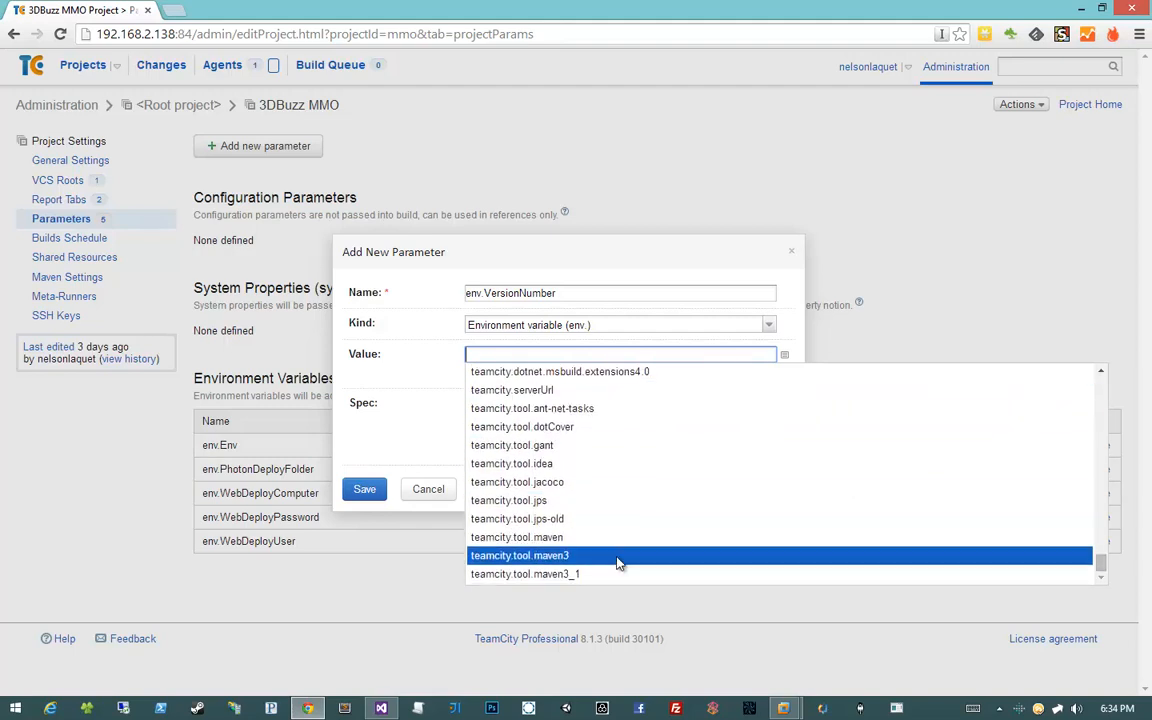
scroll(618, 562, "up", 10)
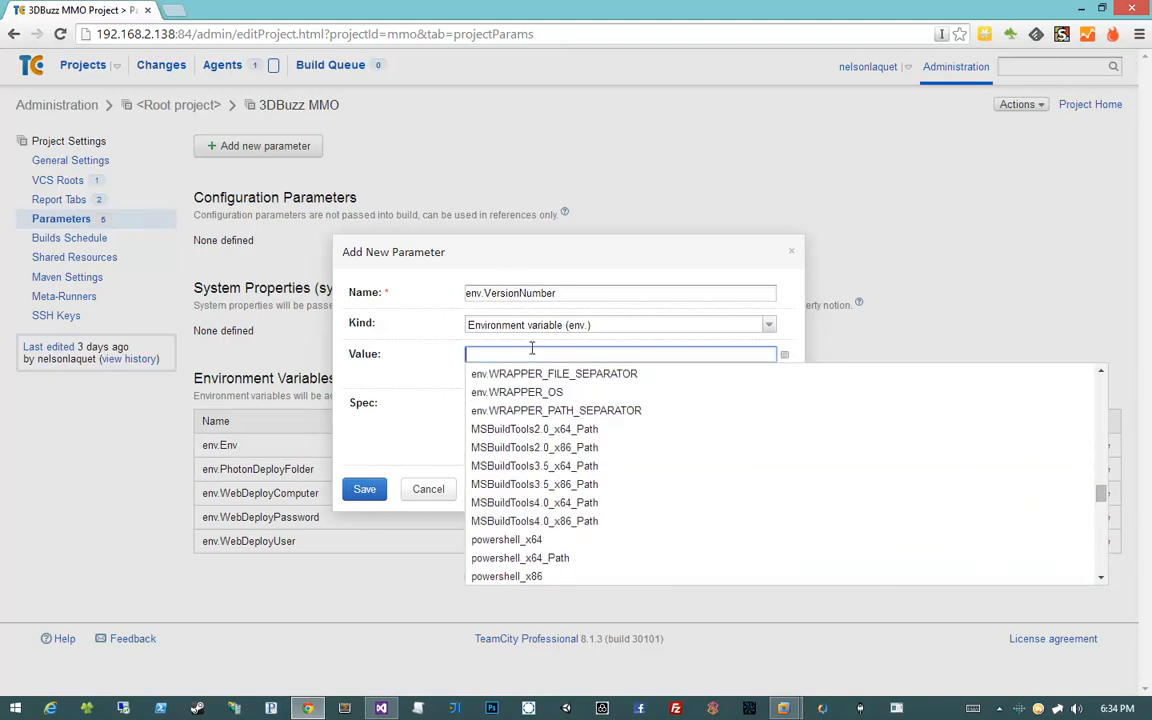
type("%")
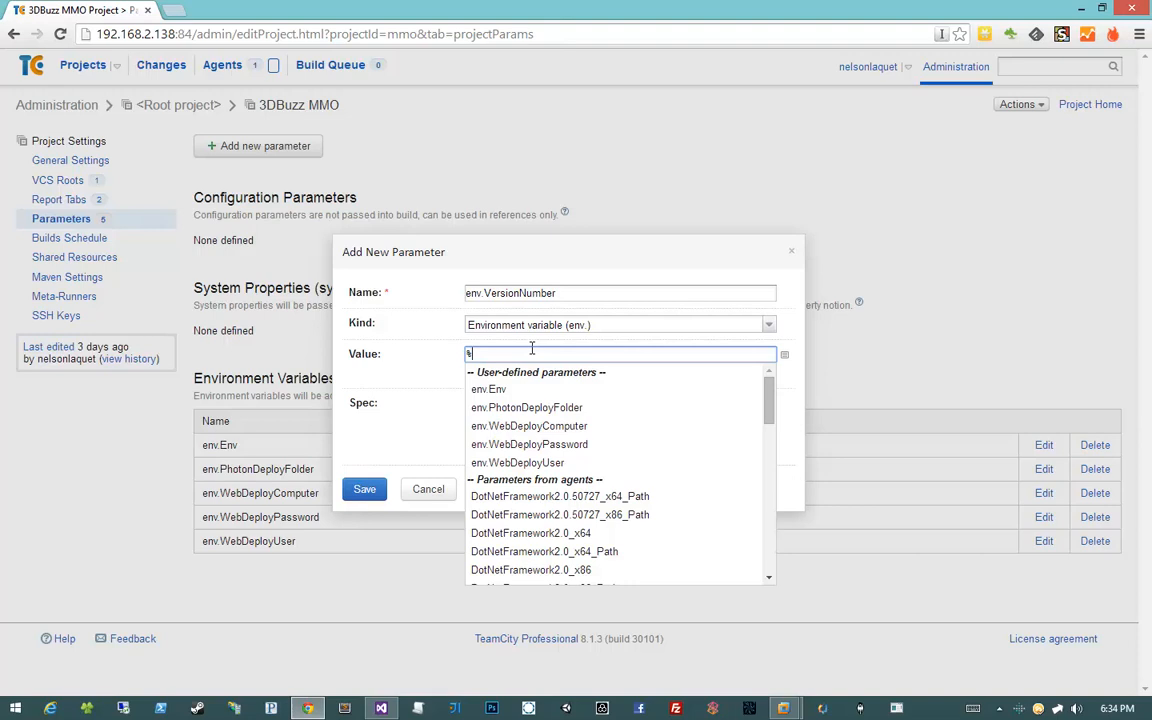
Set env.VersionNumber's value to %build.number% and save the parameter
type("env.B")
key("ctrl+BackSpace")
type("env.BUI")
key("ctrl+BackSpace")
type("build.number")
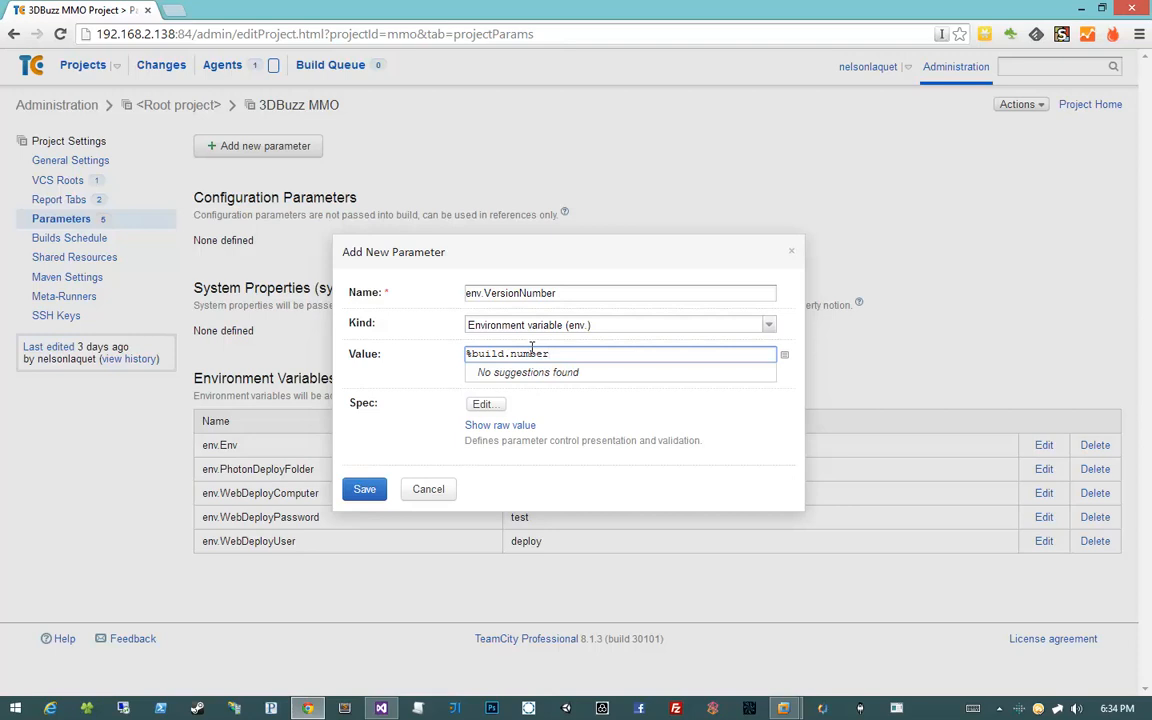
type("%")
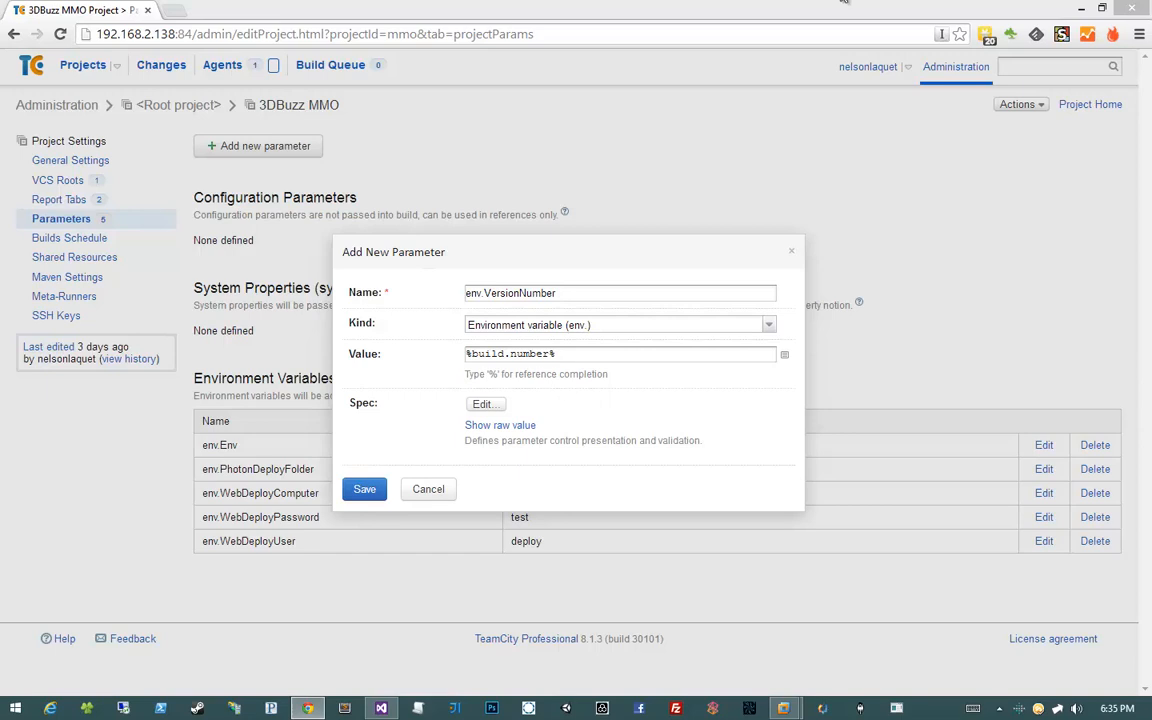
left_click_drag(571, 354, 398, 355)
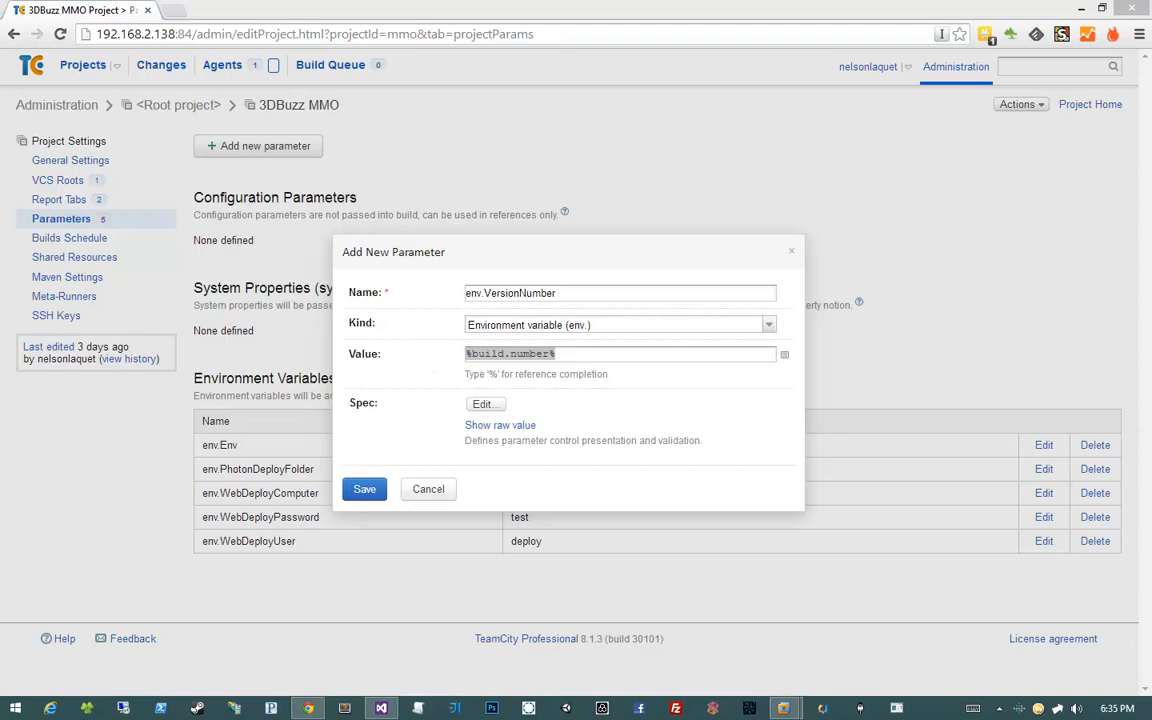
left_click(364, 490)
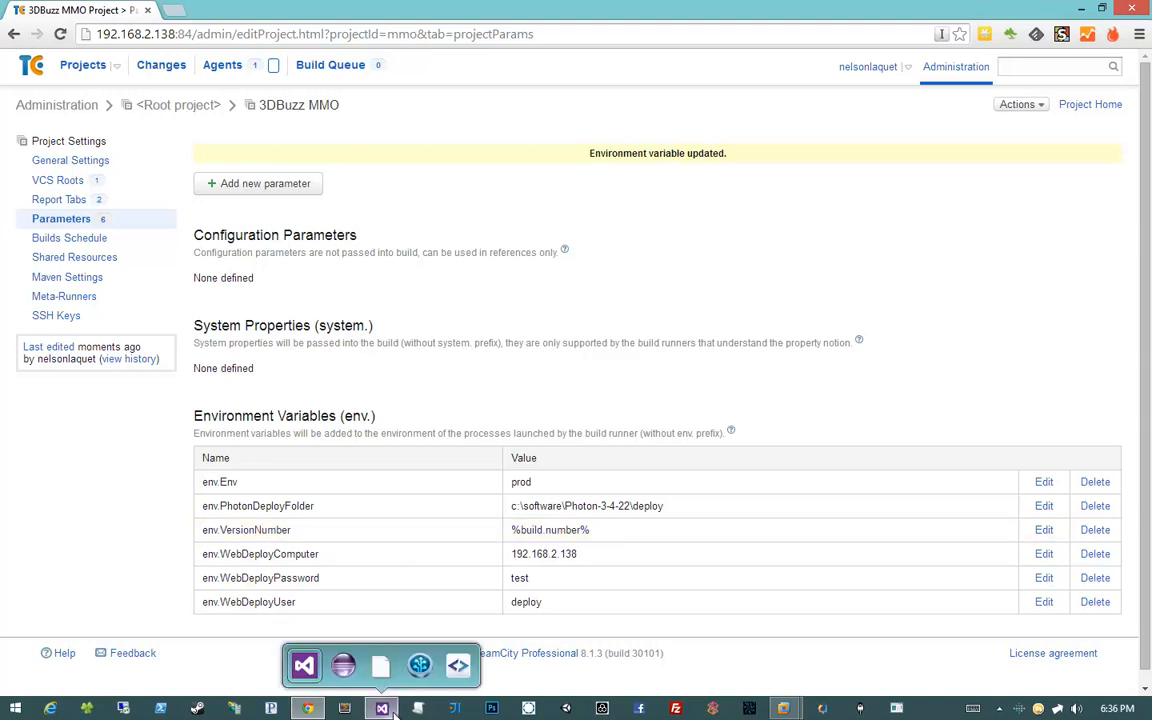
Check the DeployToken property in the Visual Studio build script, then return to the browser
left_click(312, 662)
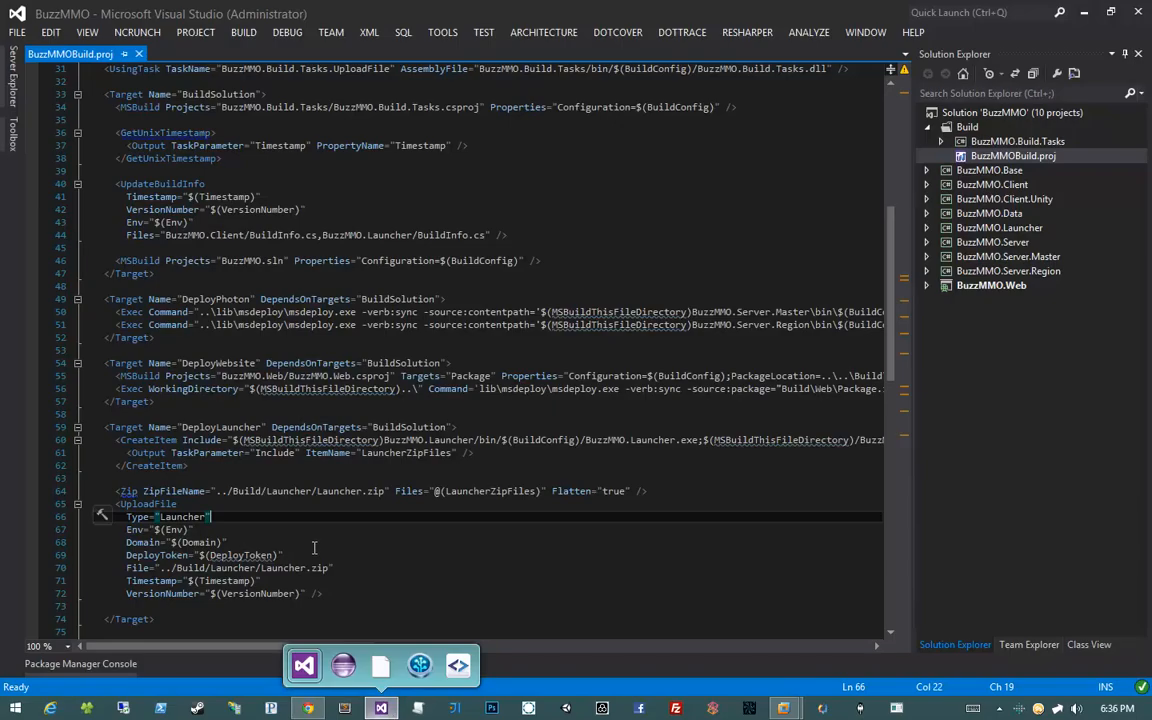
double_click(240, 556)
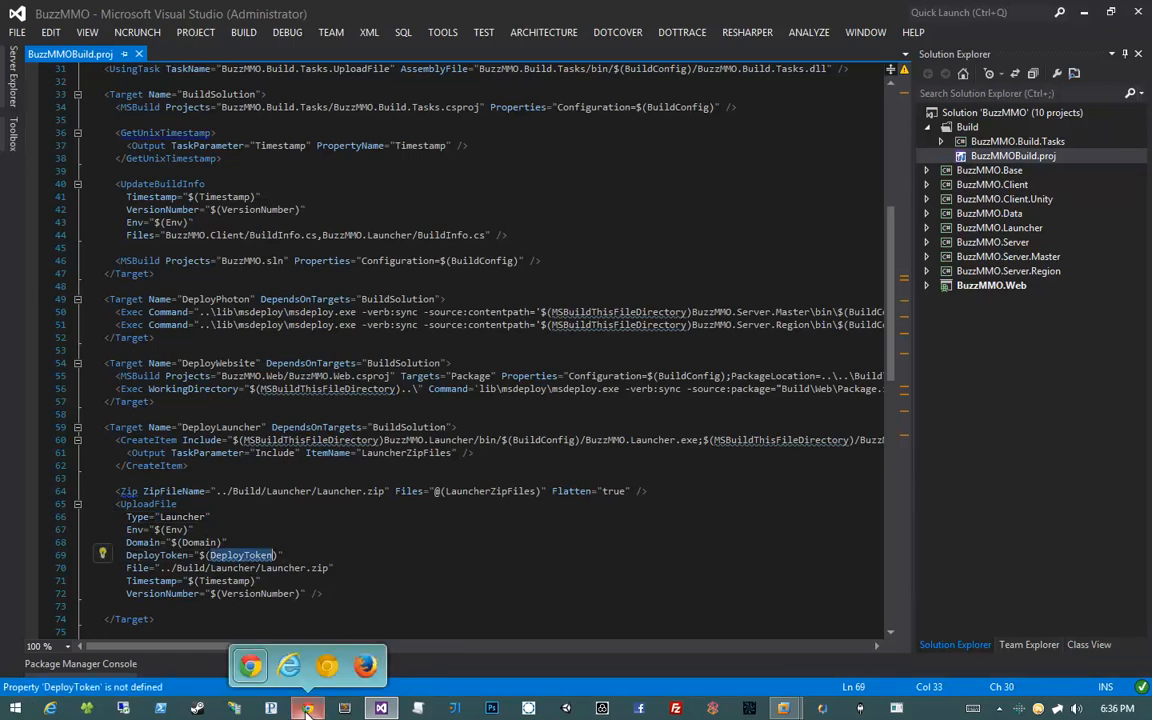
left_click(312, 664)
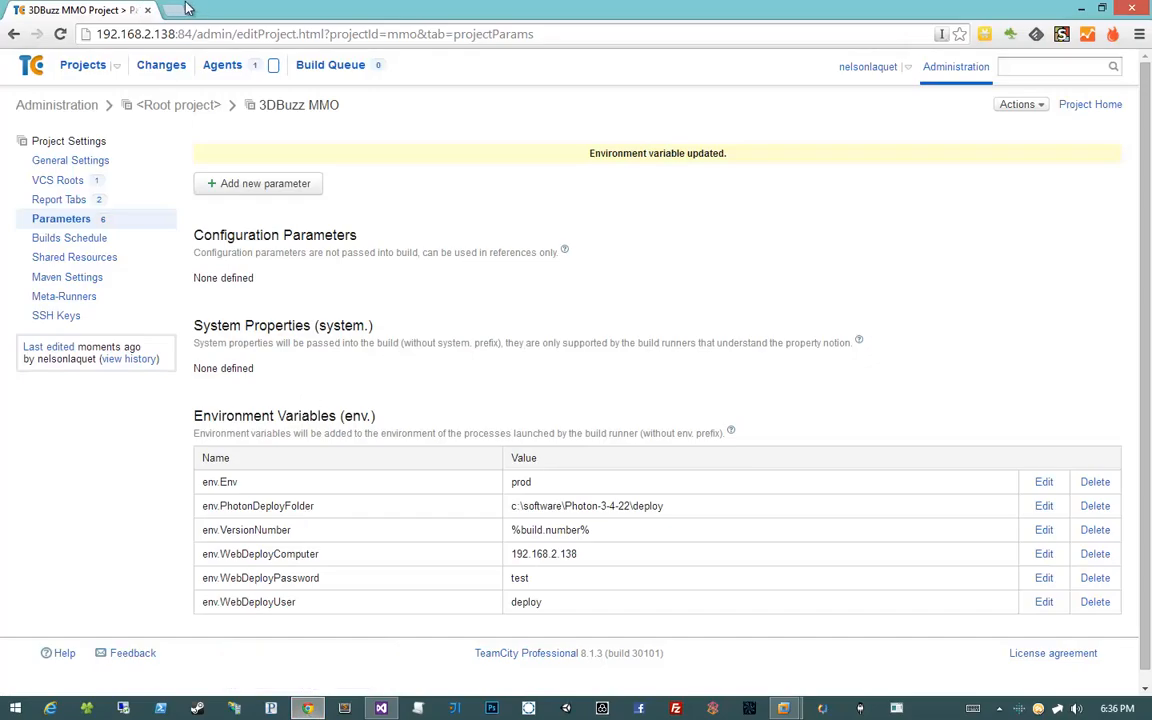
Load the Buzz MMO staging site mmo2.3mmo.3dbuzz.sta in a new browser tab
key("ctrl+t")
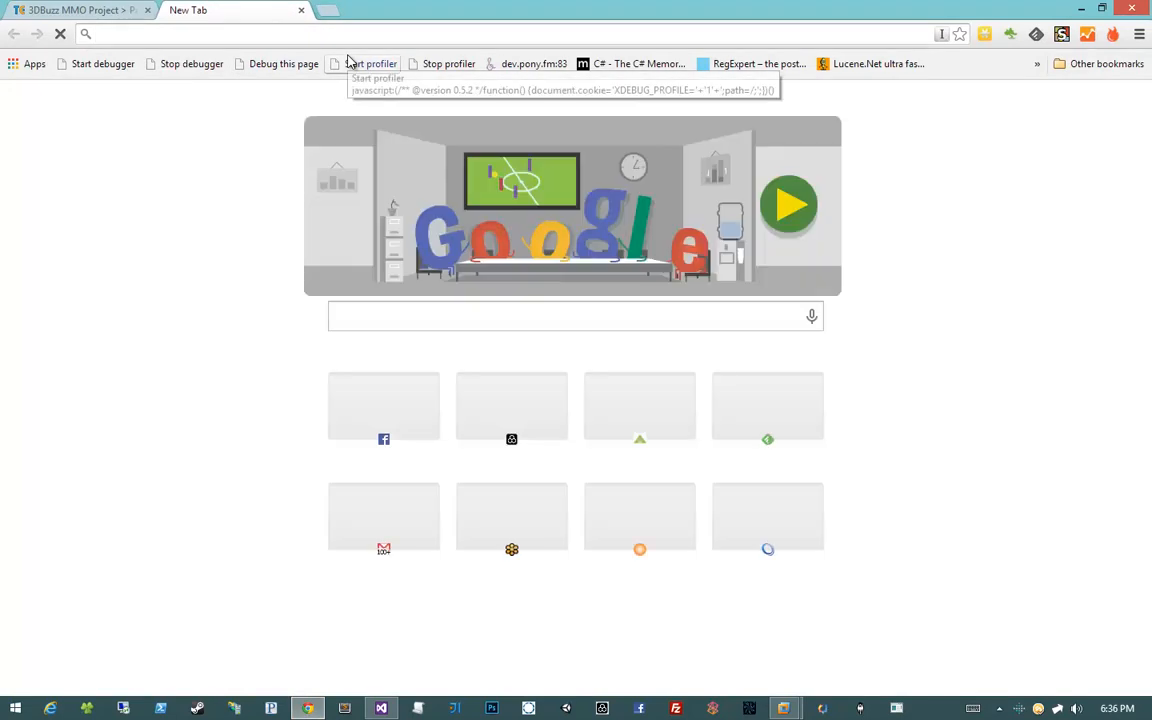
type("mmo2.3mmo.3dbuzz.")
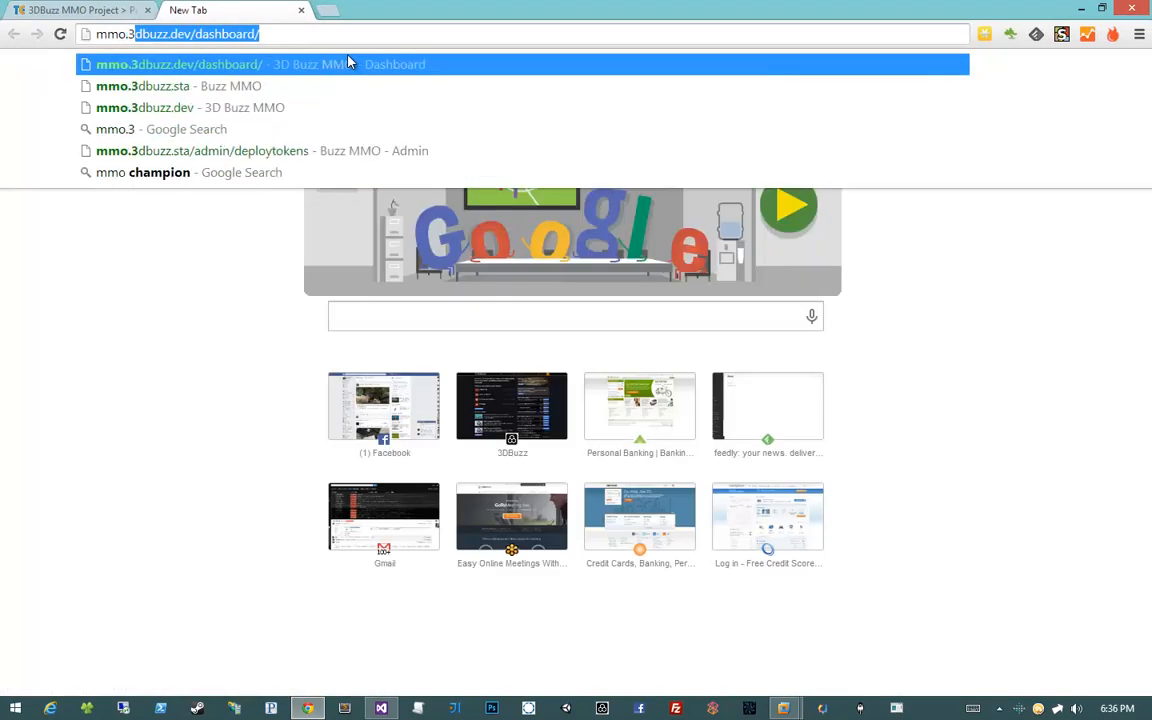
type("sta")
key("Return")
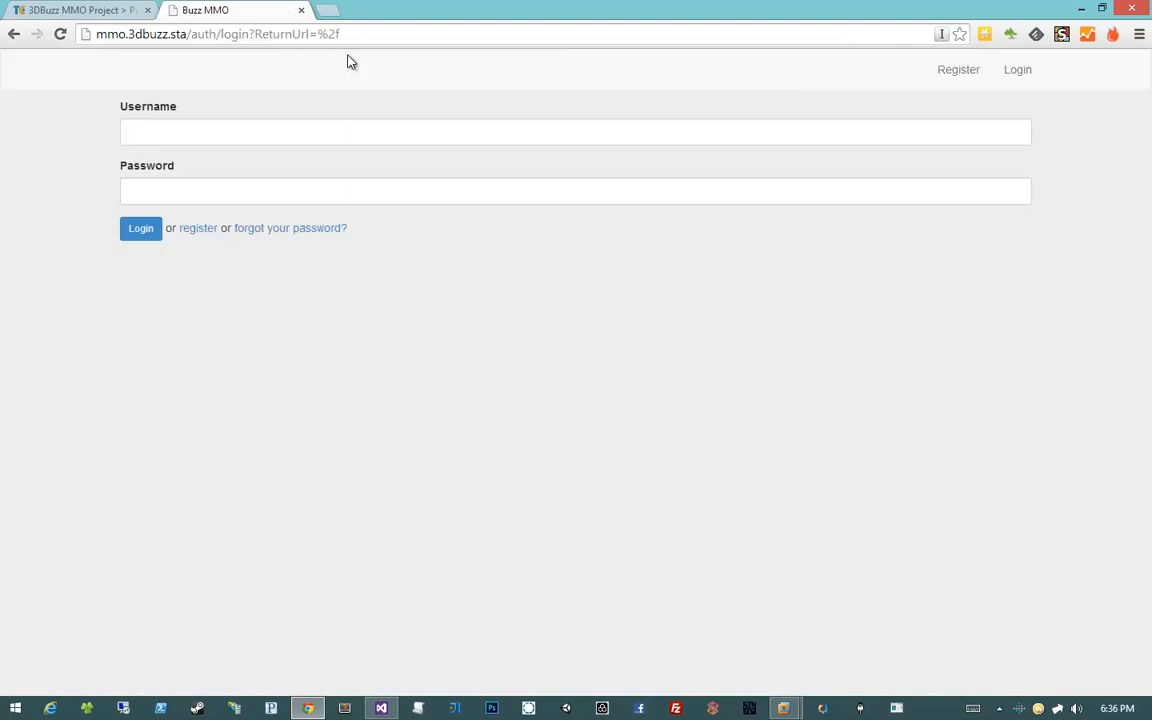
Sign in with the administrator credentials and open the Deploy Tokens admin page
left_click(193, 126)
type("admin")
key("Tab")
type("admi")
key("Return")
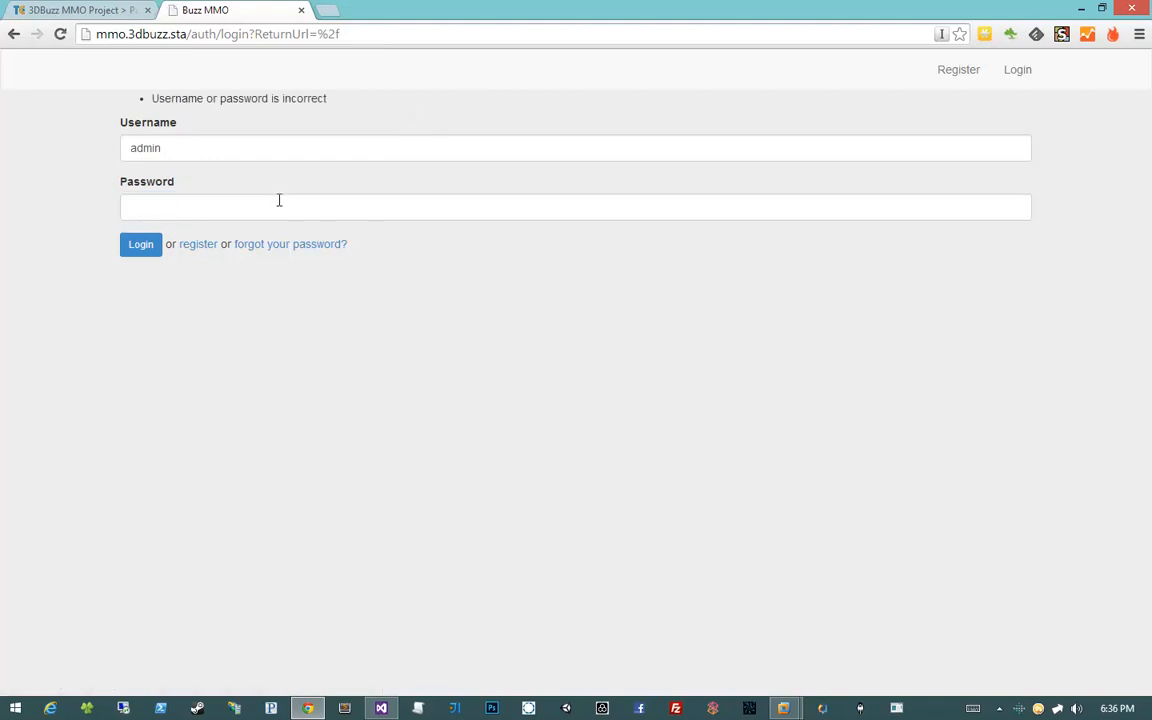
left_click(281, 200)
type("admin")
key("Return")
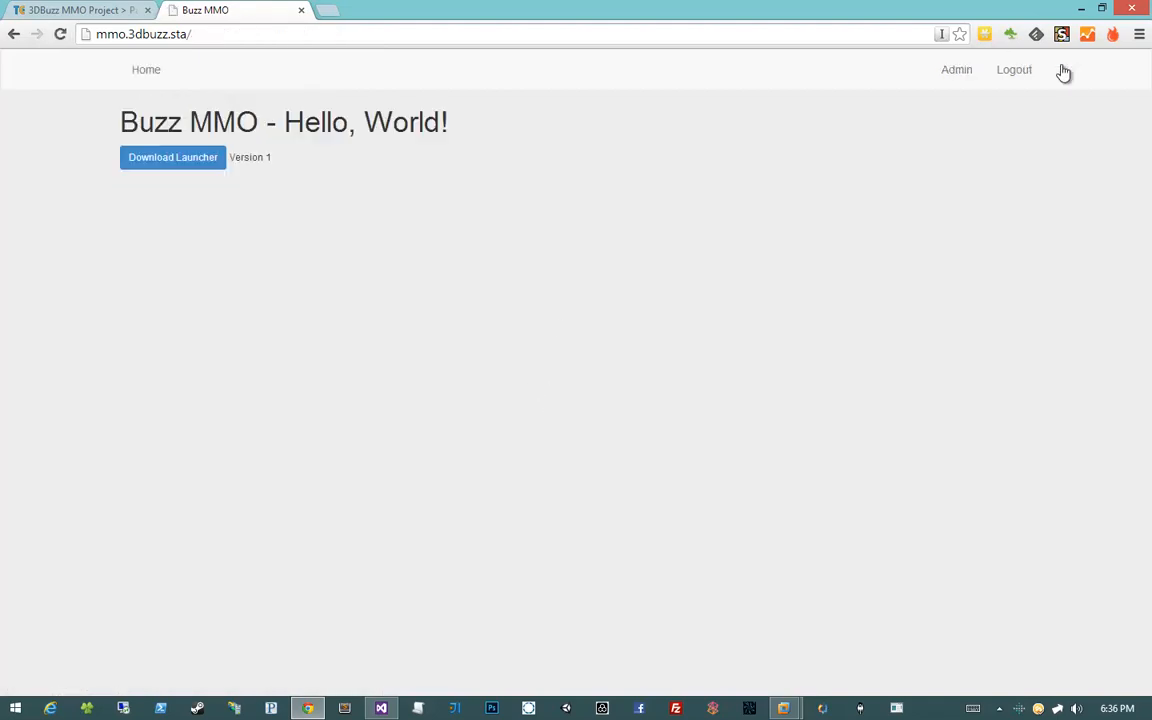
left_click(956, 76)
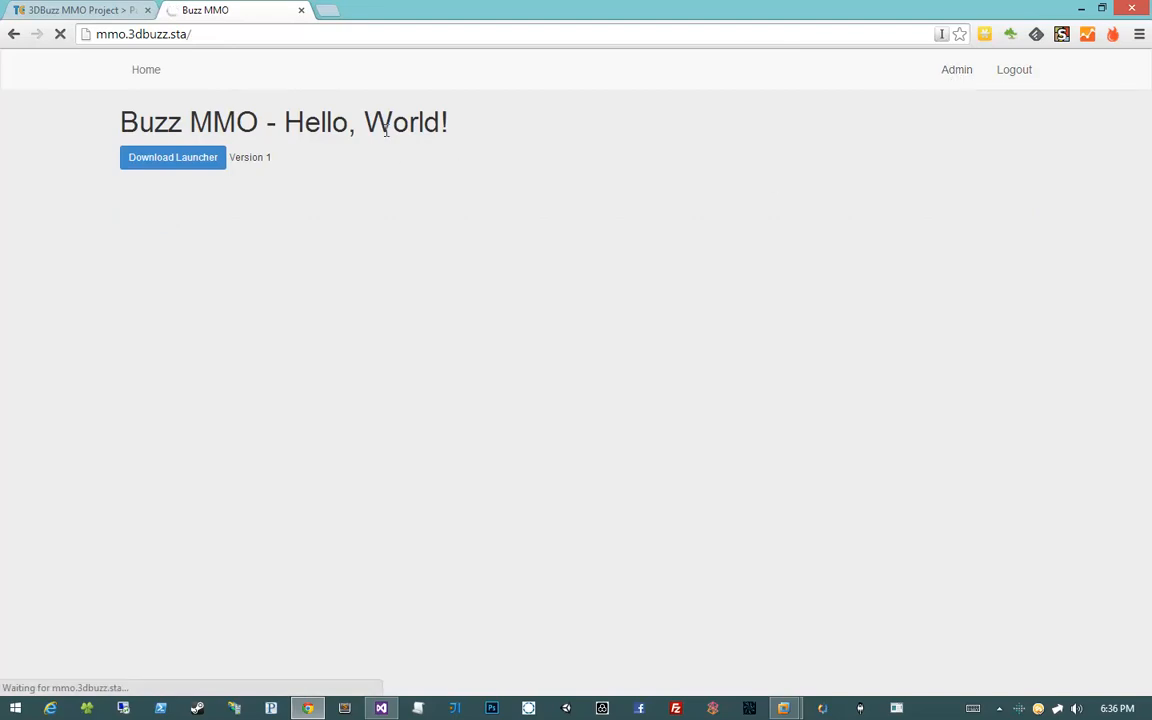
left_click(334, 69)
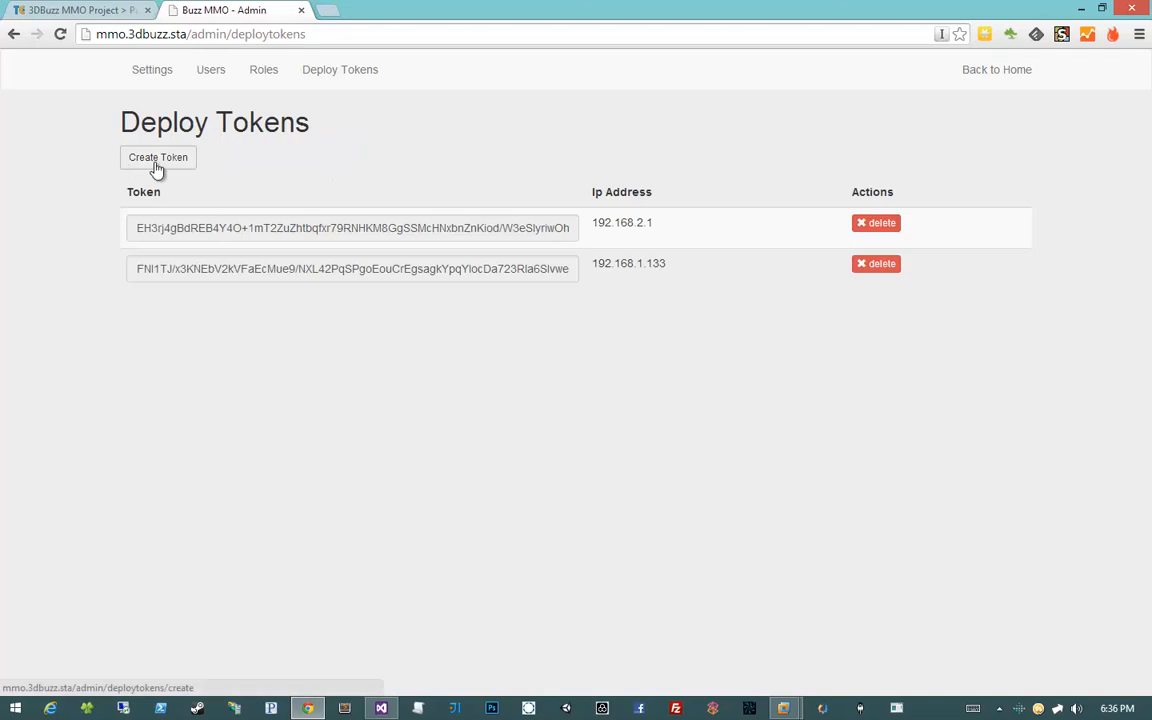
Create a new deploy token for IP address 127.0.0.1
left_click(157, 160)
left_click(257, 182)
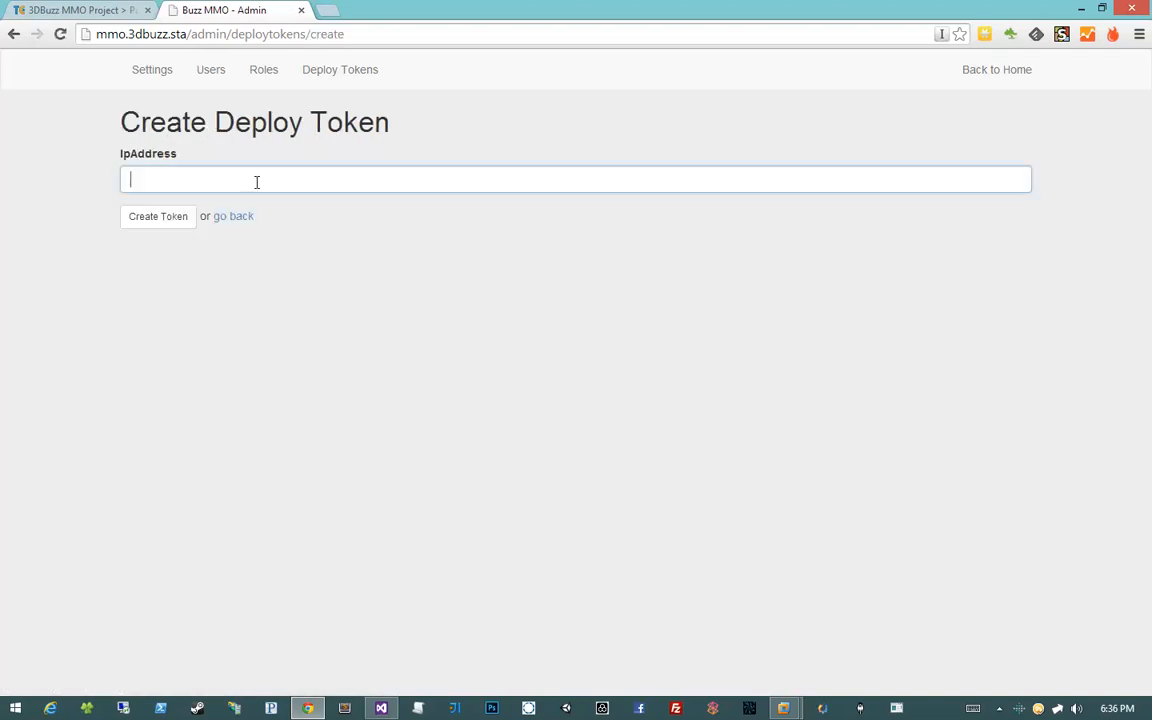
type("127.0.0.1")
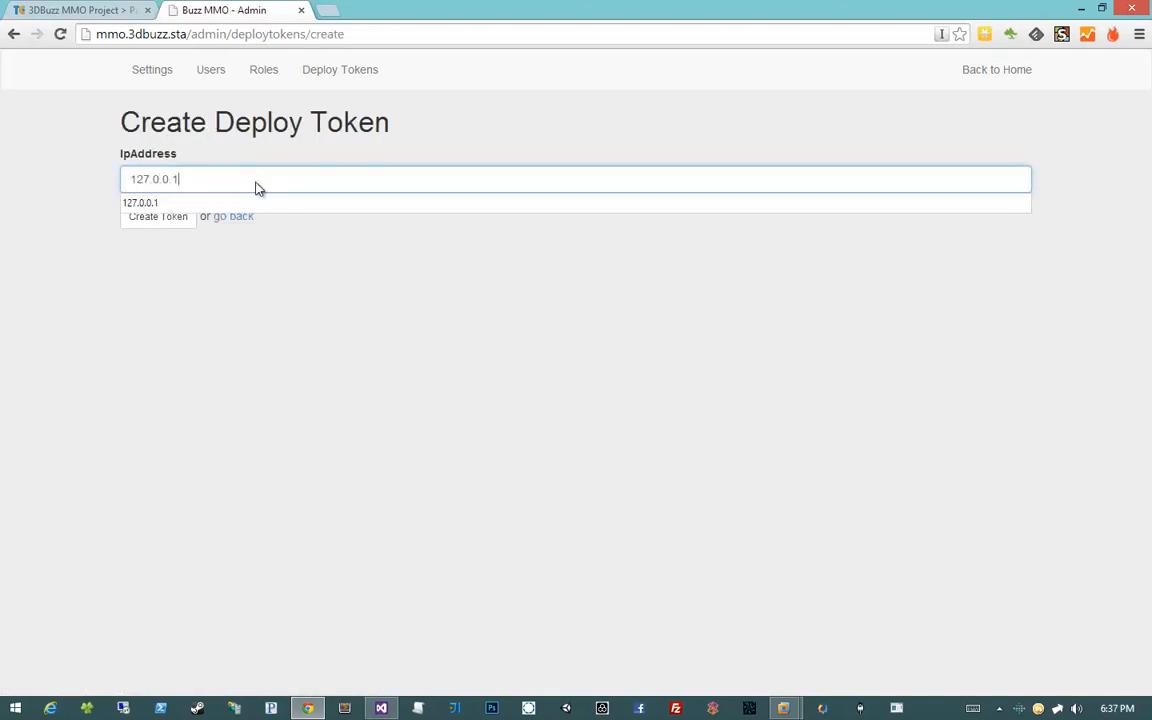
key("Return")
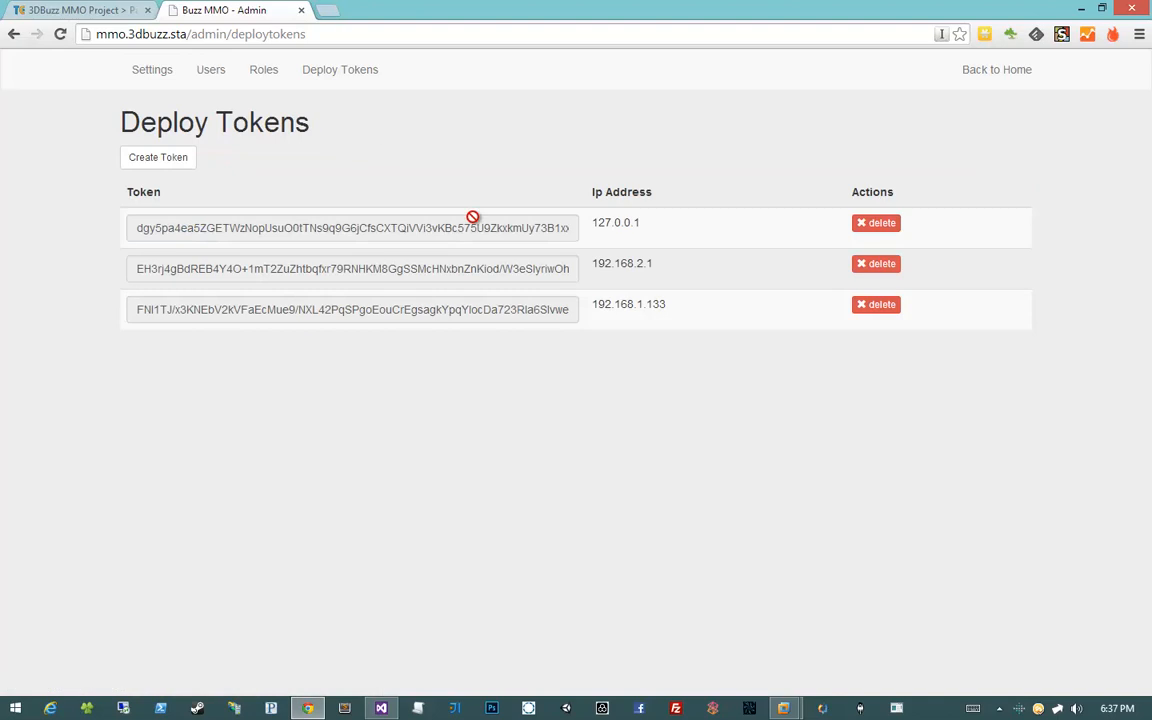
Copy the new 127.0.0.1 token's value to the clipboard
left_click(472, 217)
right_click(472, 217)
left_click(505, 290)
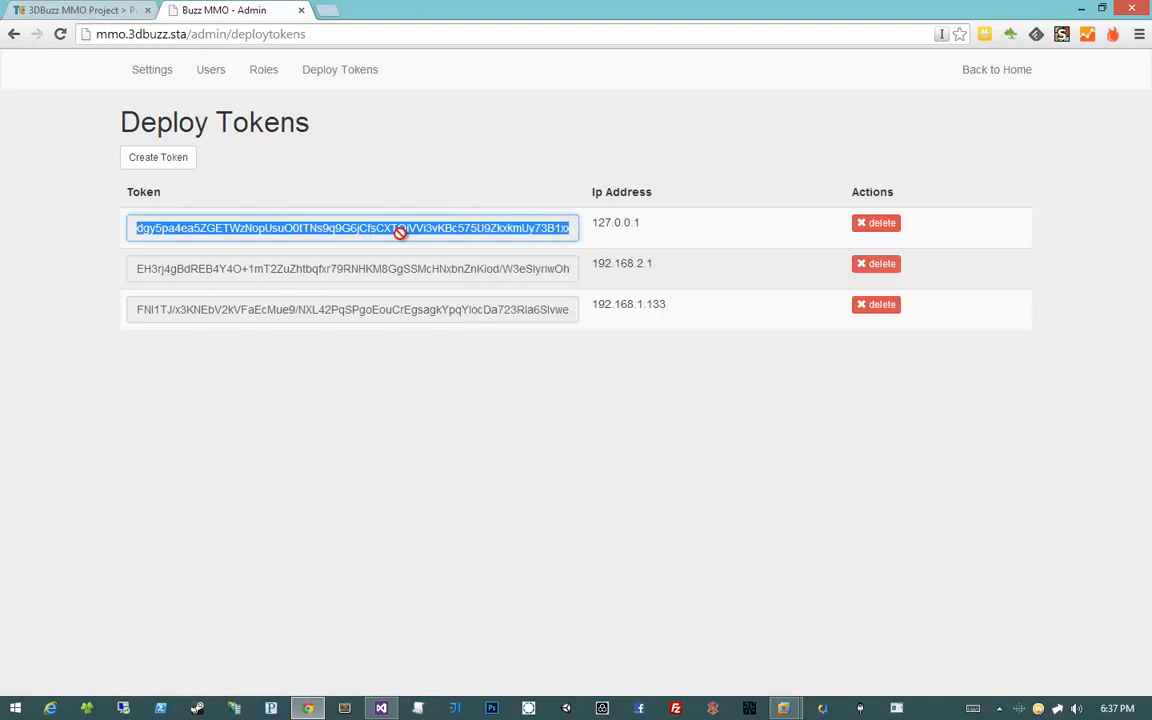
left_click(399, 229)
left_click_drag(375, 228, 442, 229)
double_click(442, 229)
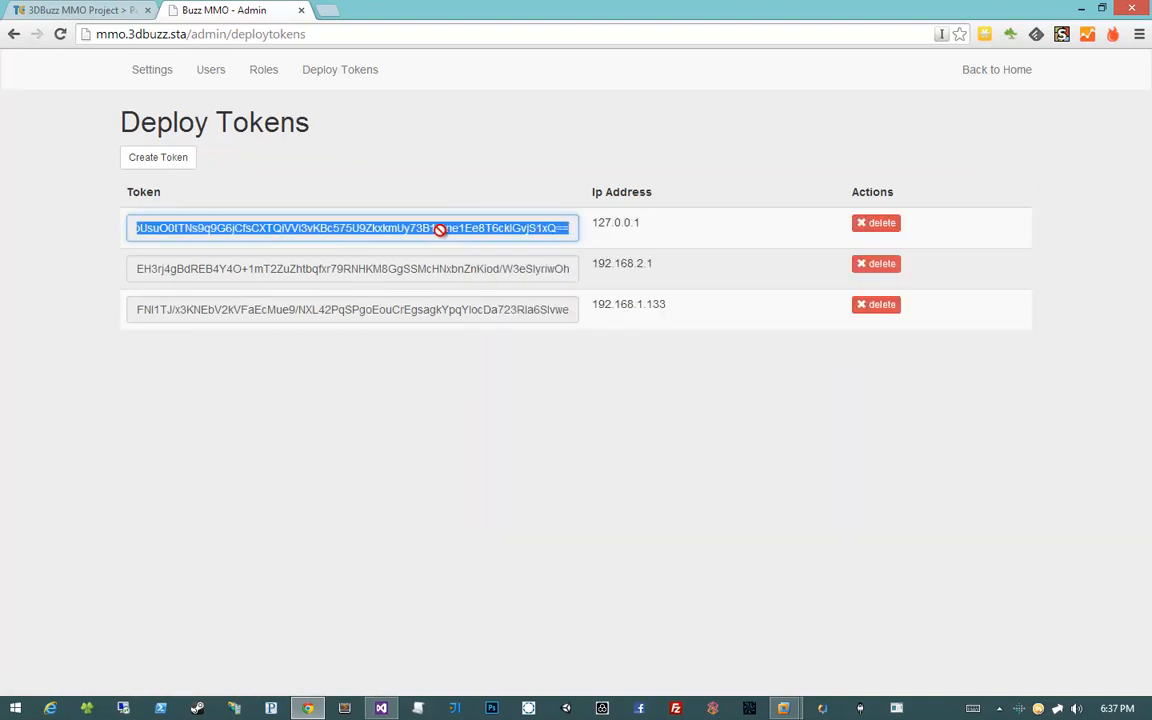
right_click(442, 230)
left_click(487, 305)
left_click_drag(928, 316, 620, 329)
left_click(620, 329)
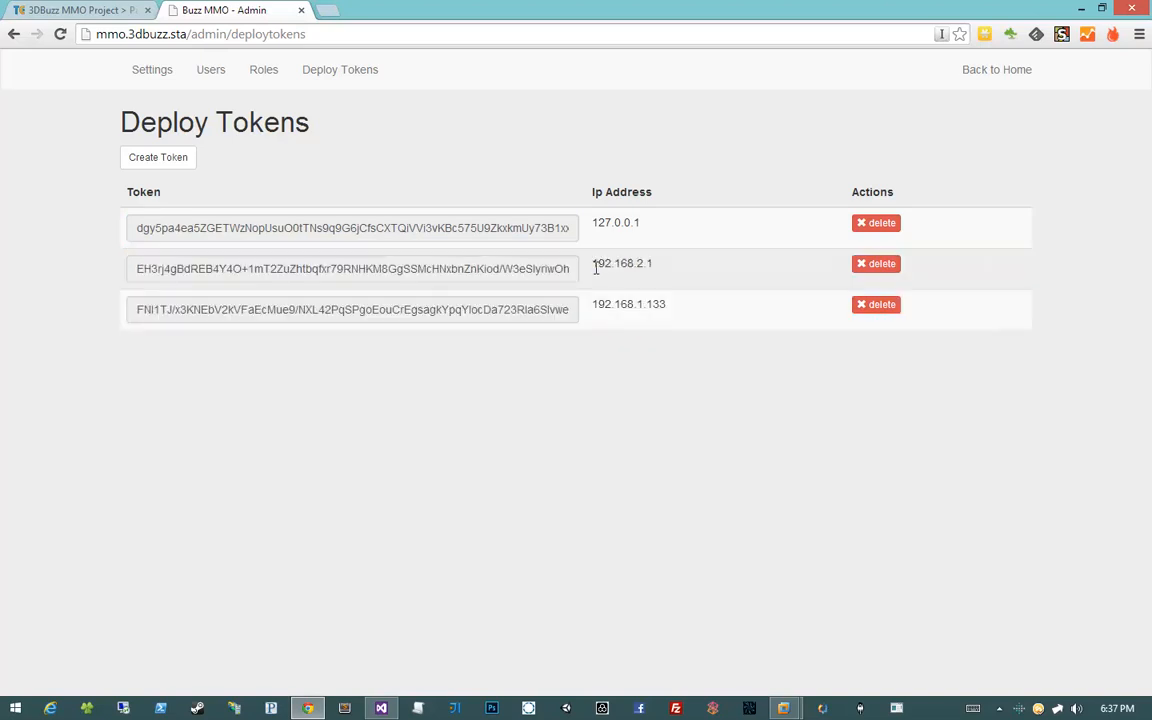
Delete the 192.168.2.1 and 192.168.1.133 deploy tokens, confirming each deletion
left_click_drag(595, 262, 968, 335)
left_click(968, 335)
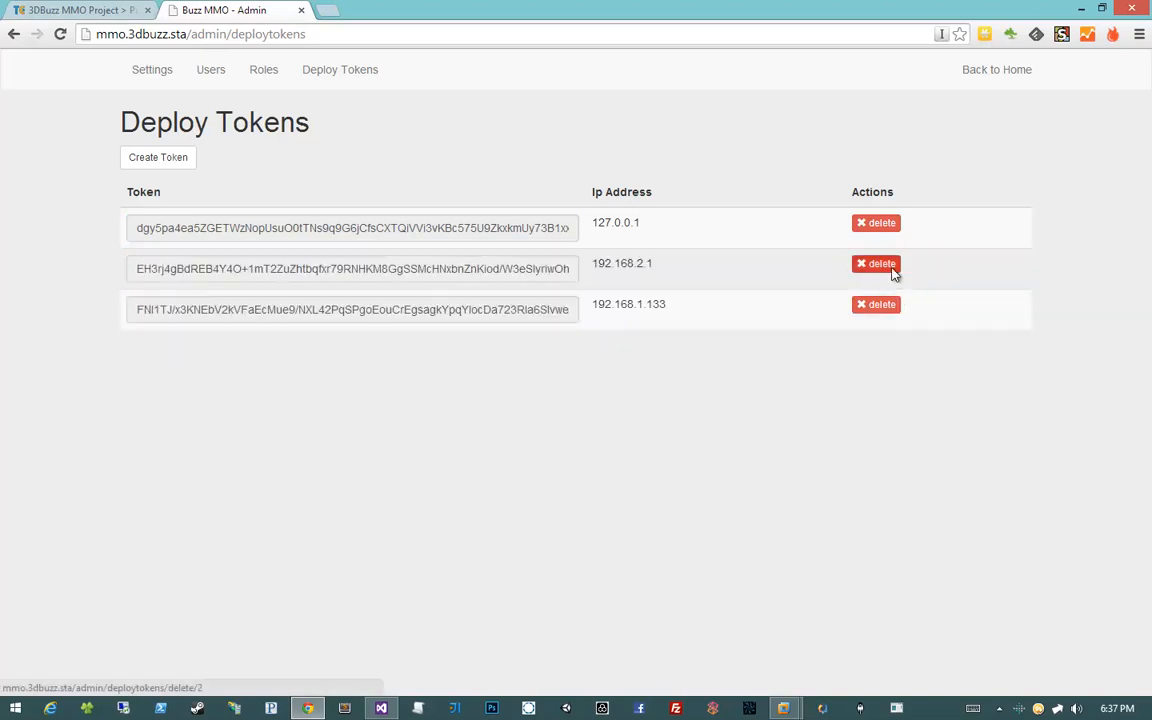
left_click(878, 264)
left_click(607, 132)
left_click(876, 264)
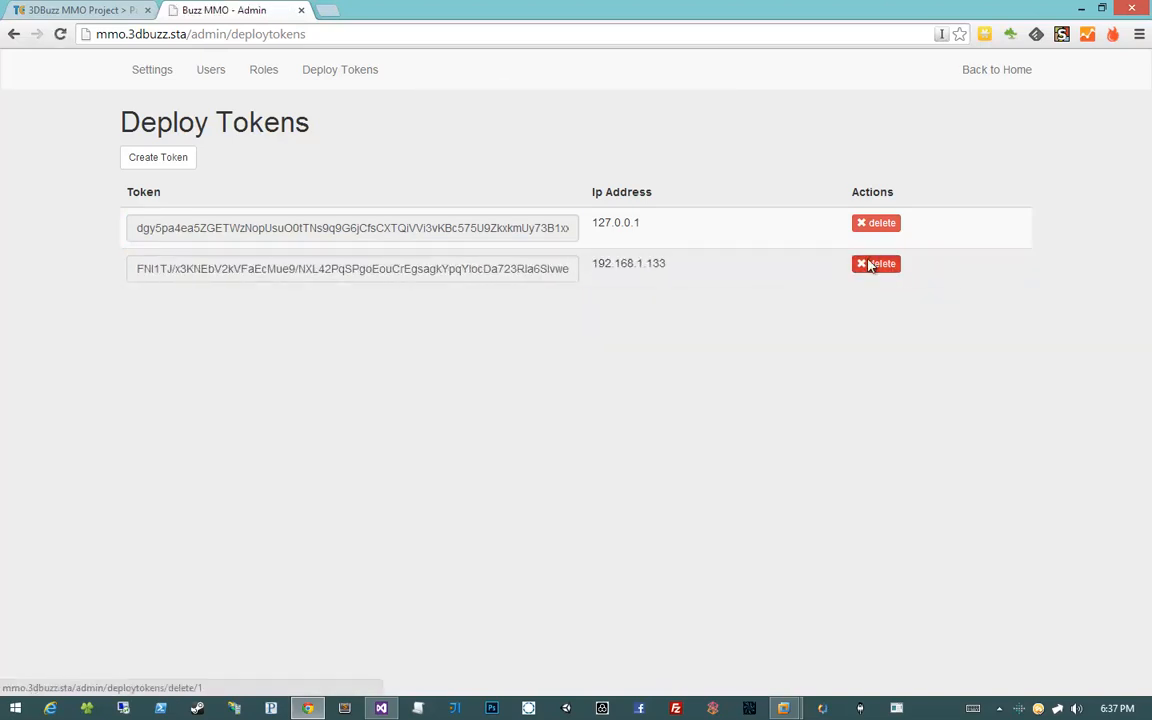
left_click(607, 132)
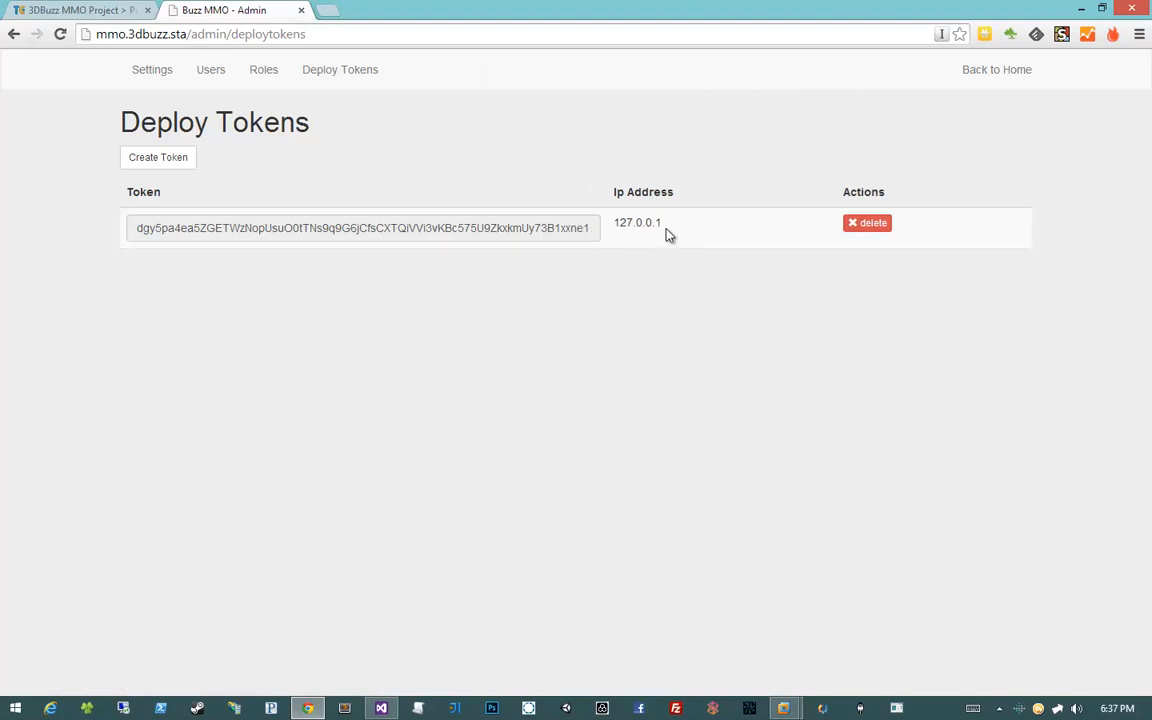
Reselect the full value of the remaining 127.0.0.1 token
triple_click(669, 233)
left_click(611, 229)
right_click(611, 229)
left_click(548, 228)
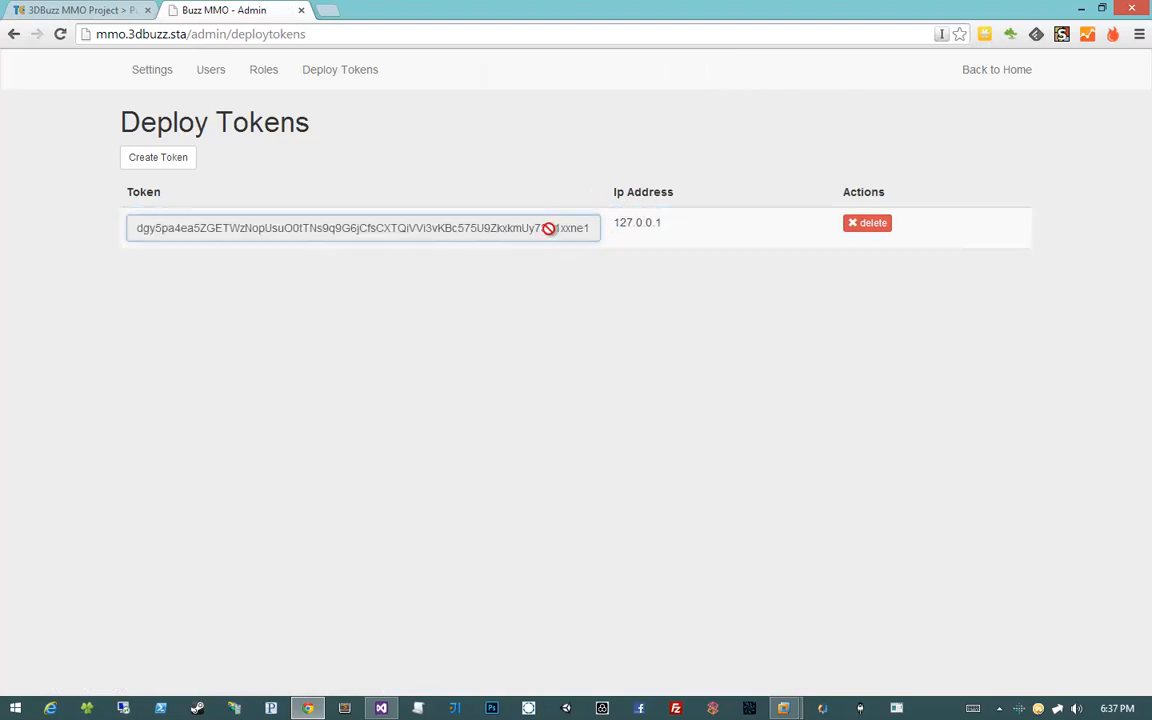
double_click(548, 228)
left_click(496, 226)
left_click_drag(496, 226, 563, 231)
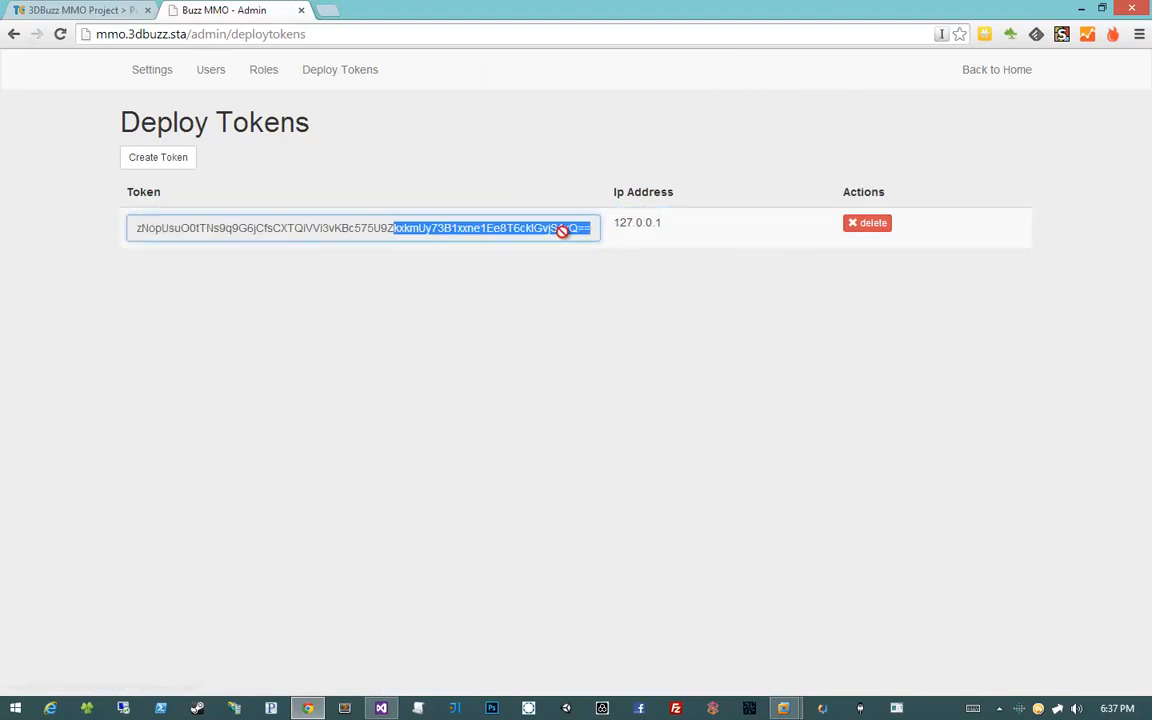
double_click(561, 232)
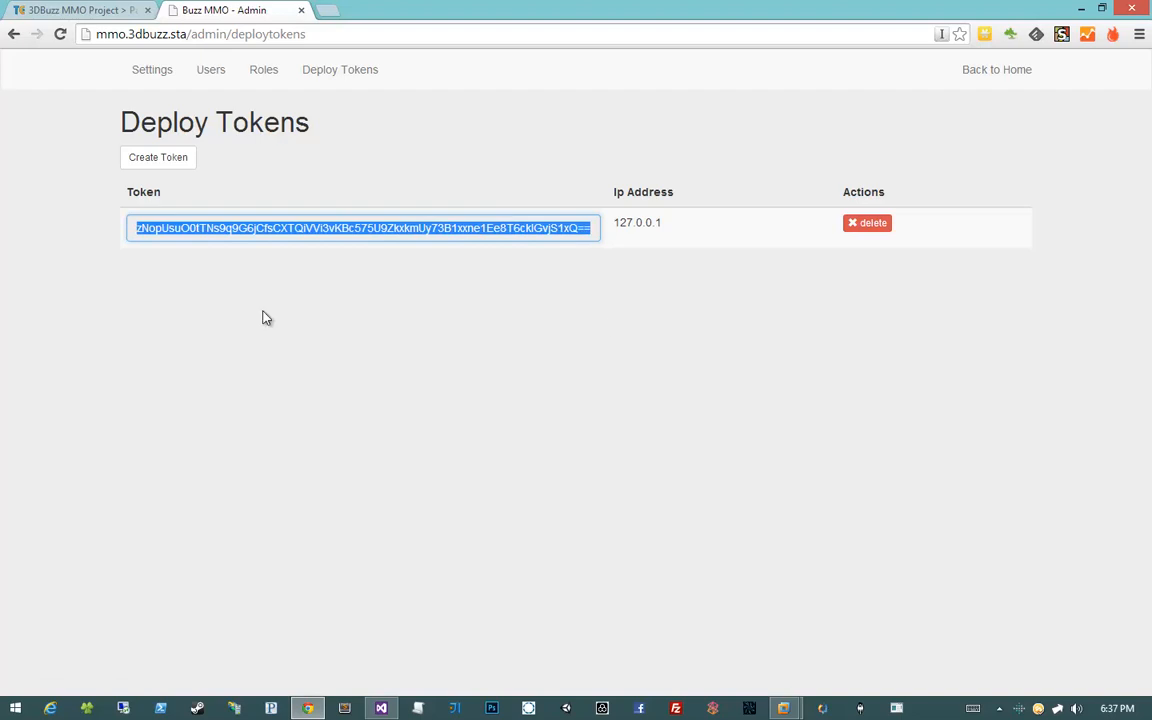
left_click(607, 325)
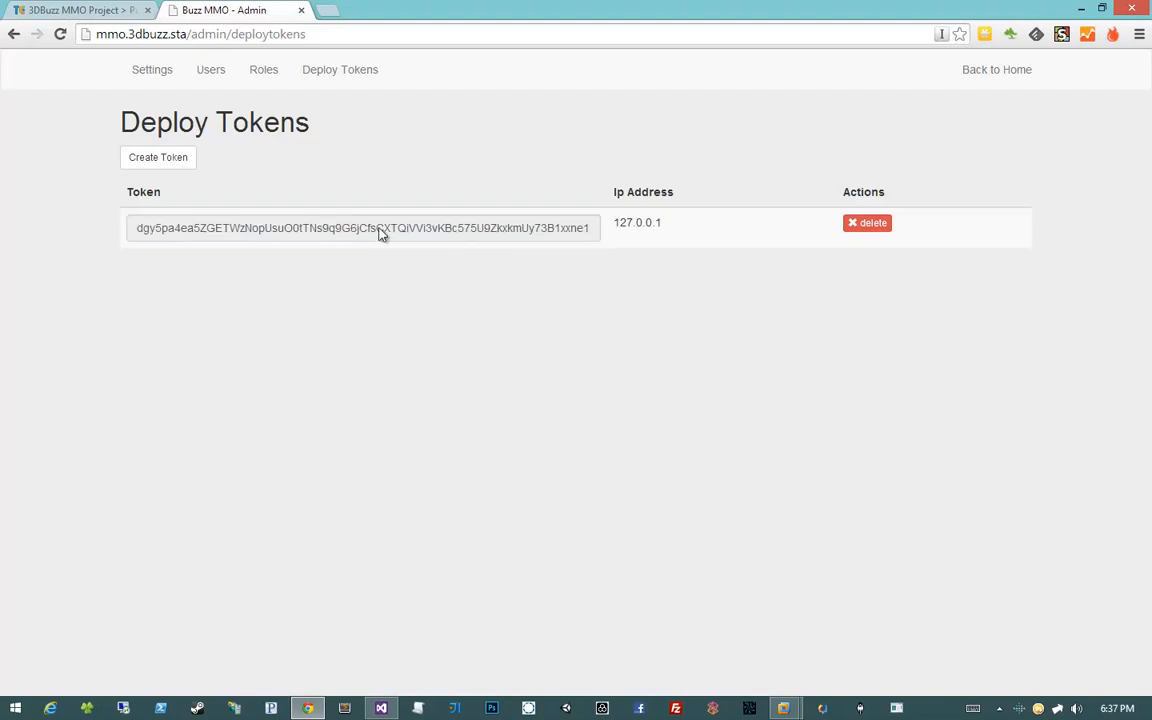
Add project parameter env.DeployToken with the pasted token as value, then return to Projects
left_click(80, 18)
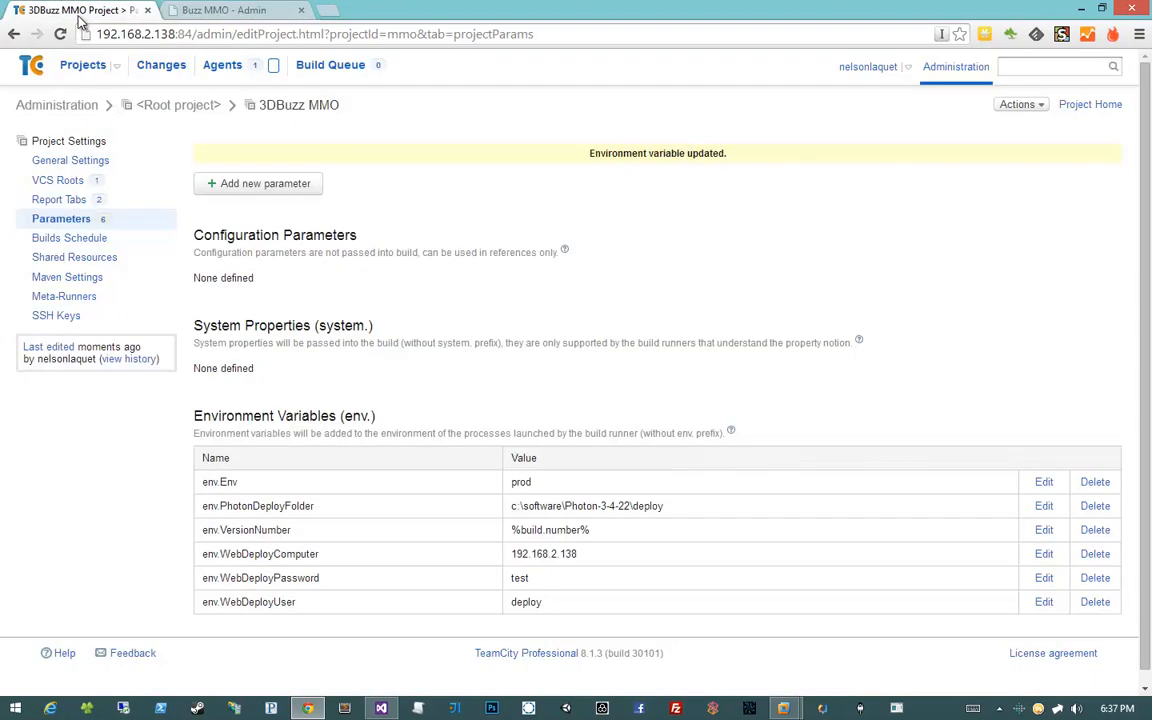
left_click(299, 188)
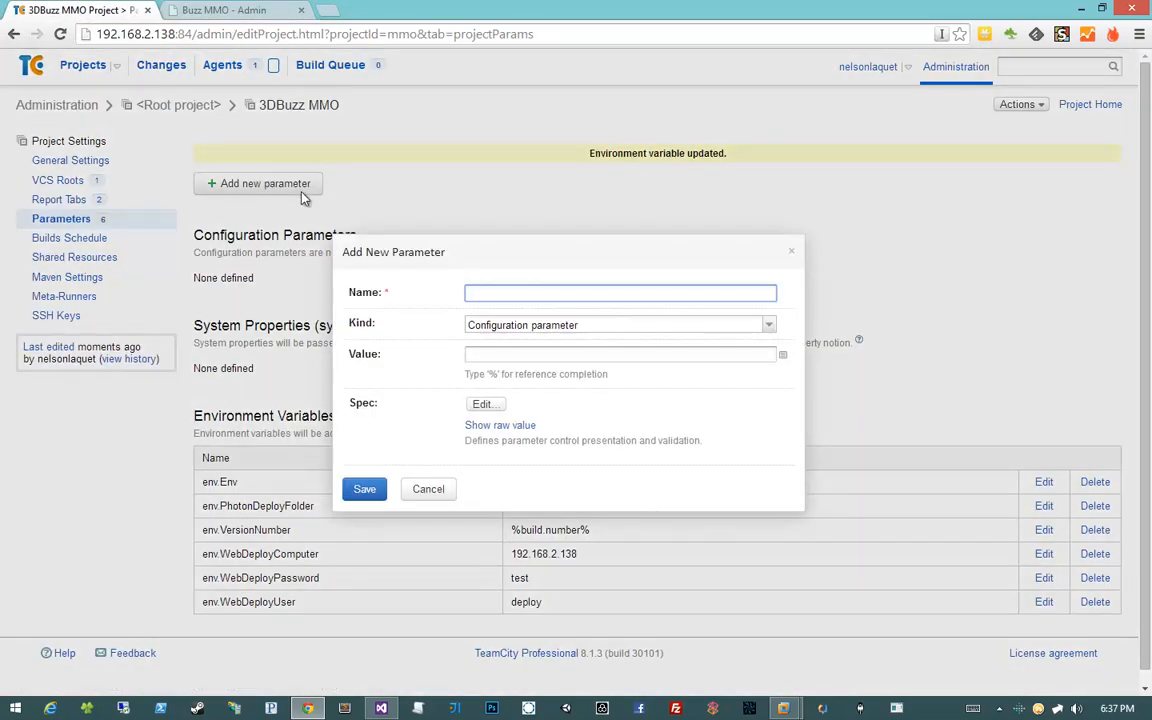
type("env.")
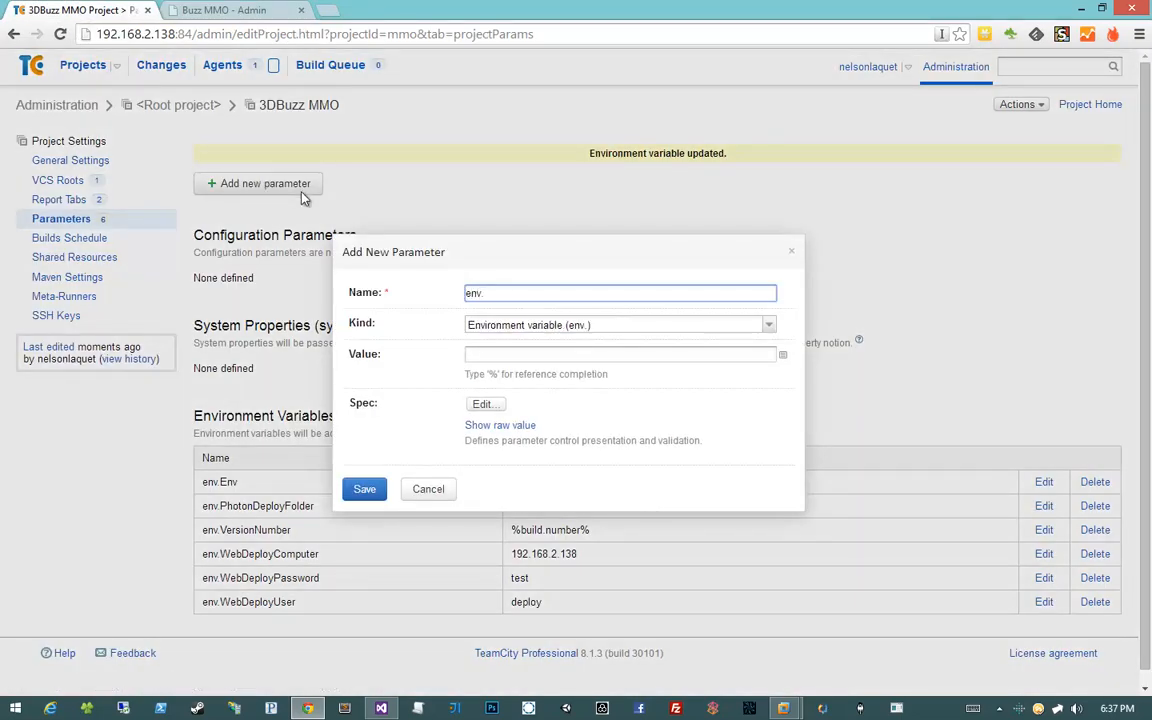
type("DeployToken")
left_click(594, 355)
key("ctrl+v")
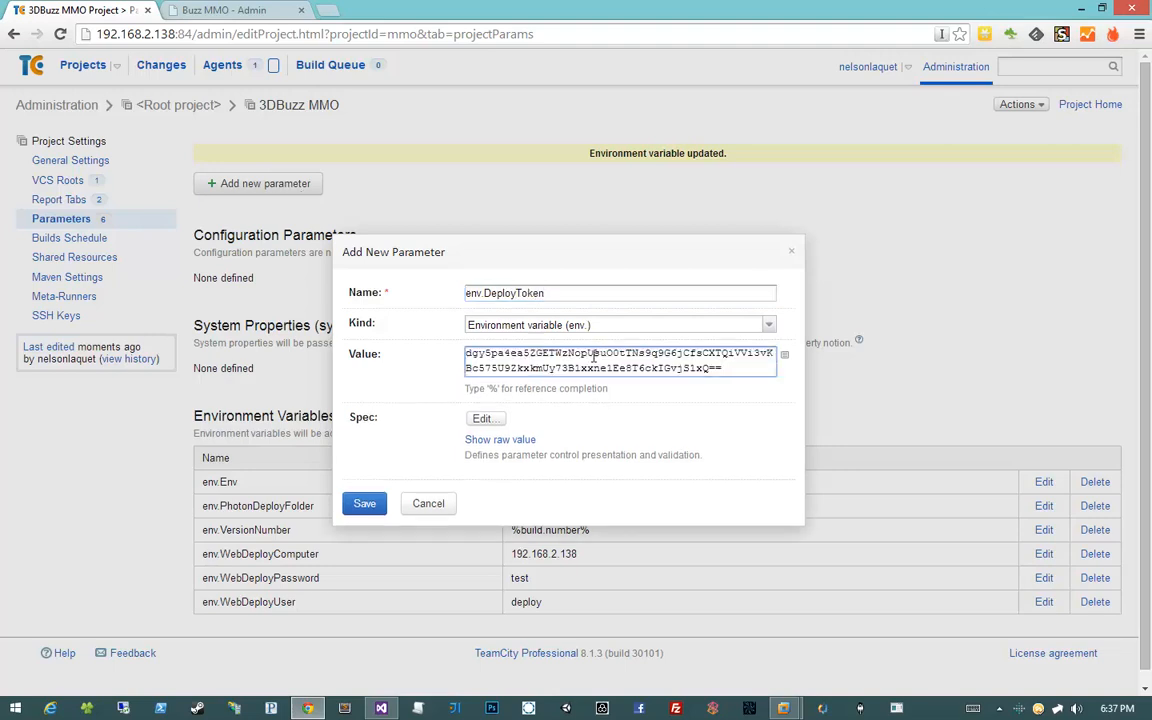
left_click(366, 504)
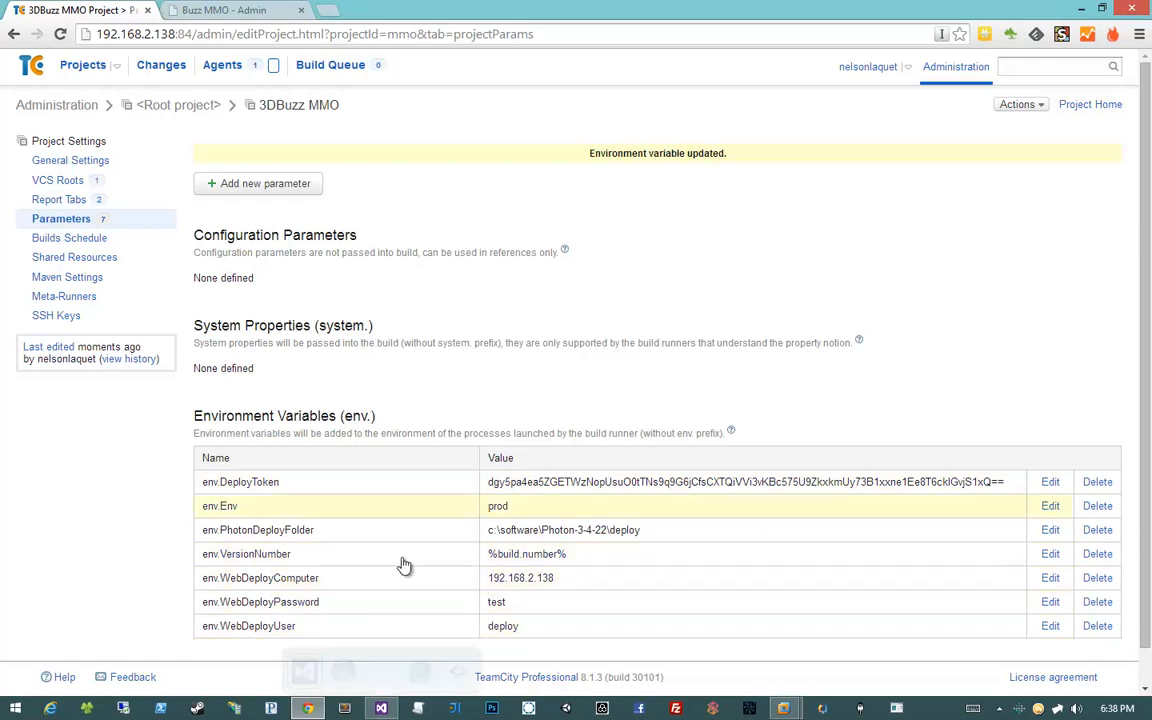
right_click(489, 301)
key("Escape")
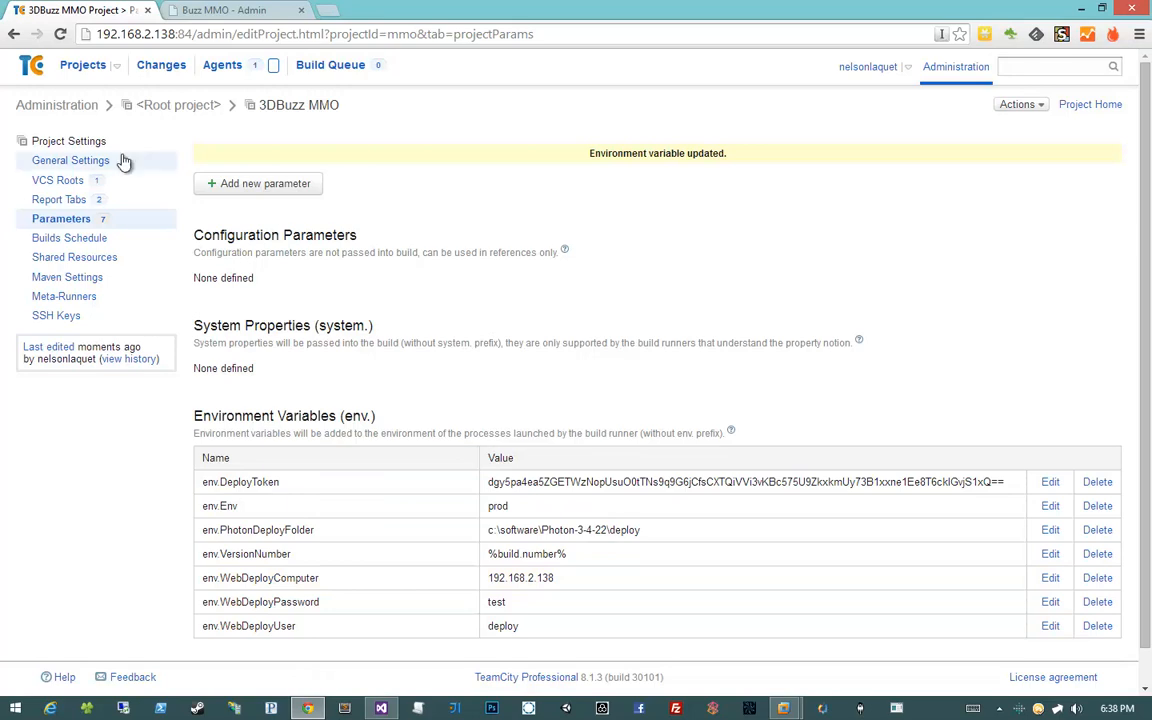
left_click(84, 66)
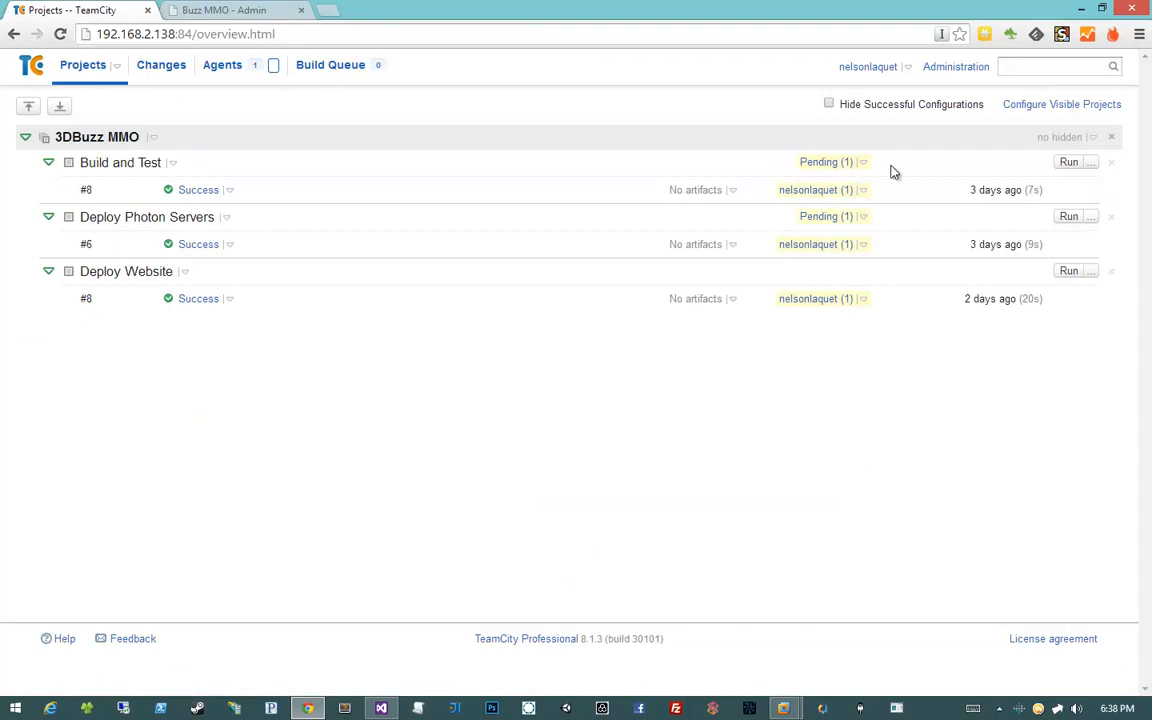
In Administration, create a 3DBuzz MMO build configuration named Deploy Launcher
left_click(937, 72)
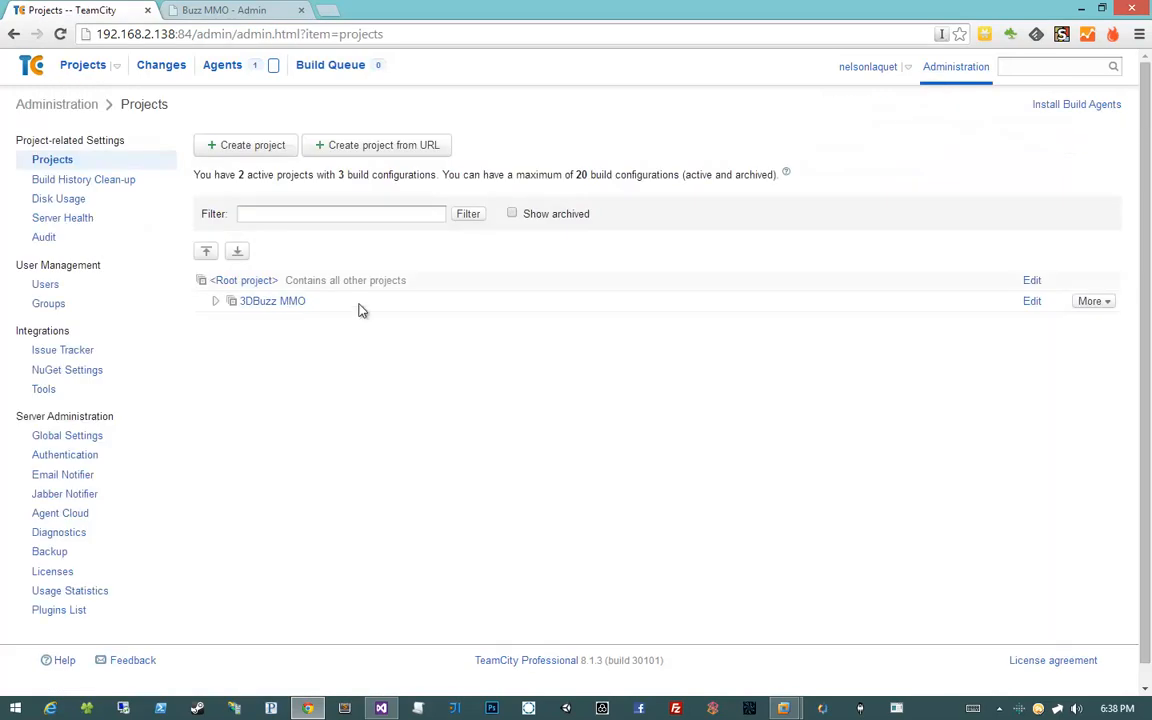
left_click(250, 301)
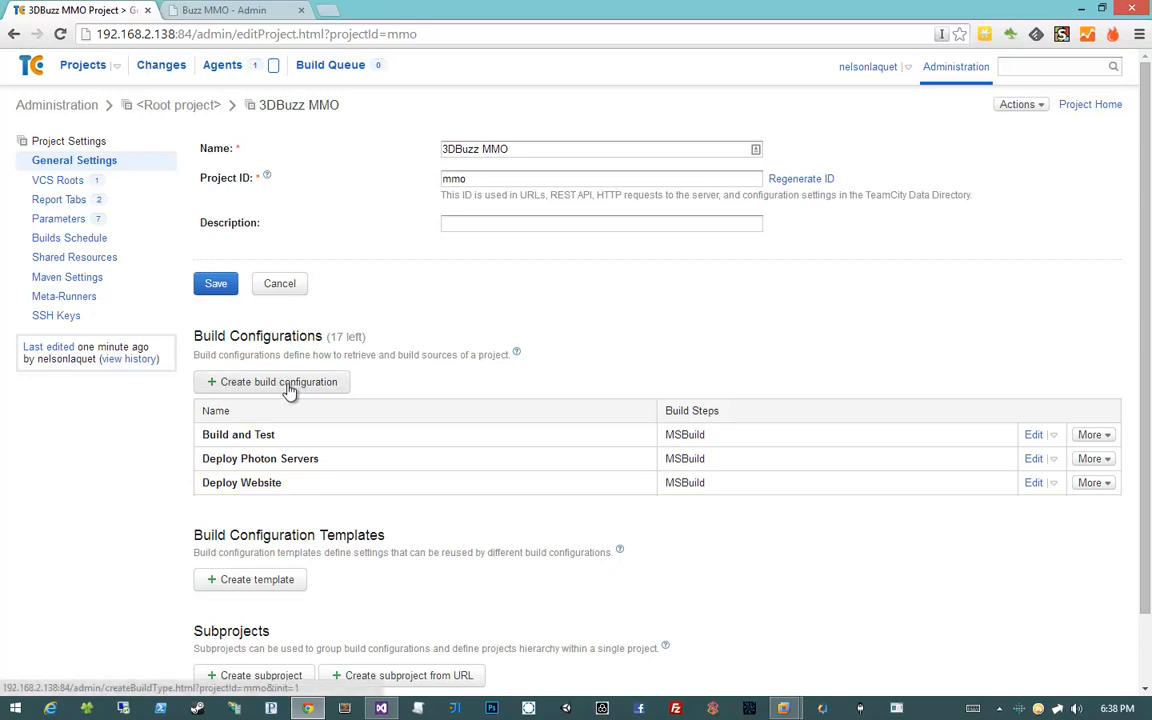
left_click(240, 387)
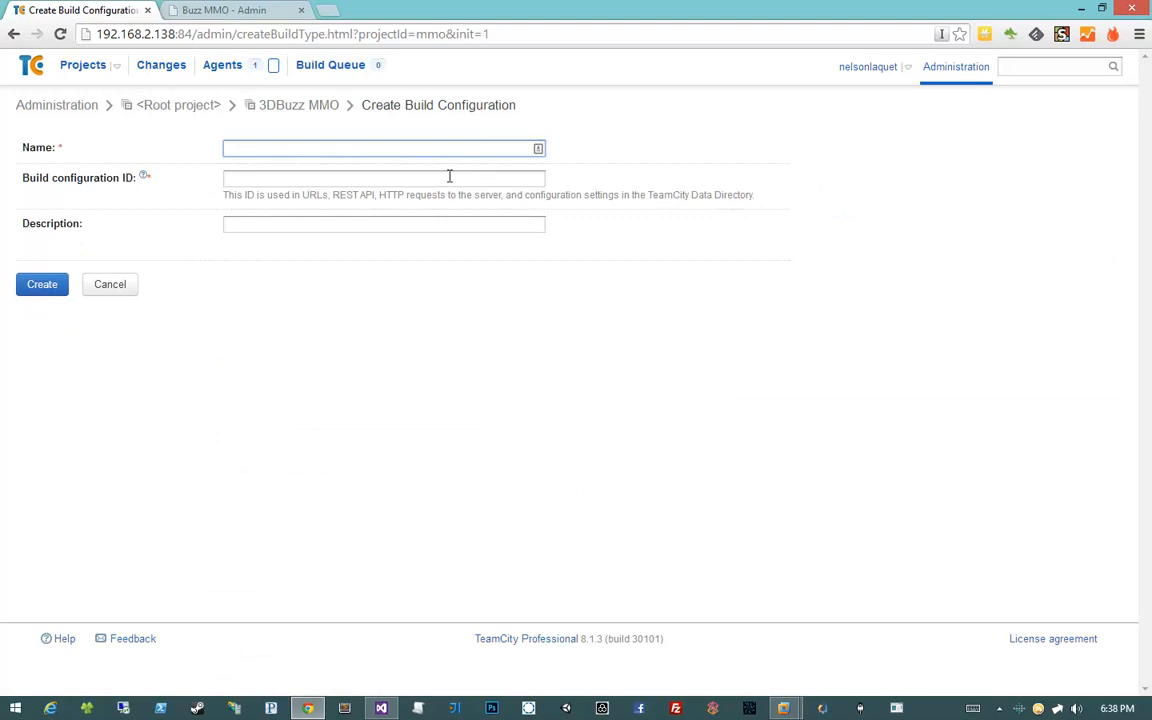
type("Deploy Launcher")
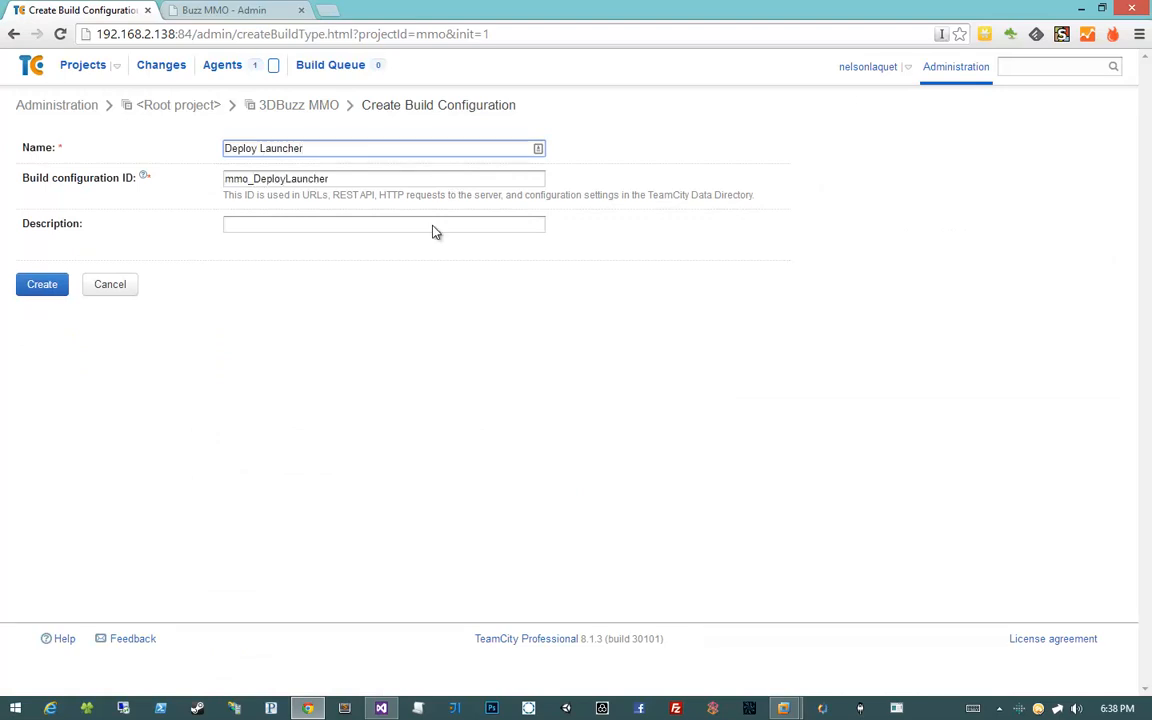
left_click(146, 368)
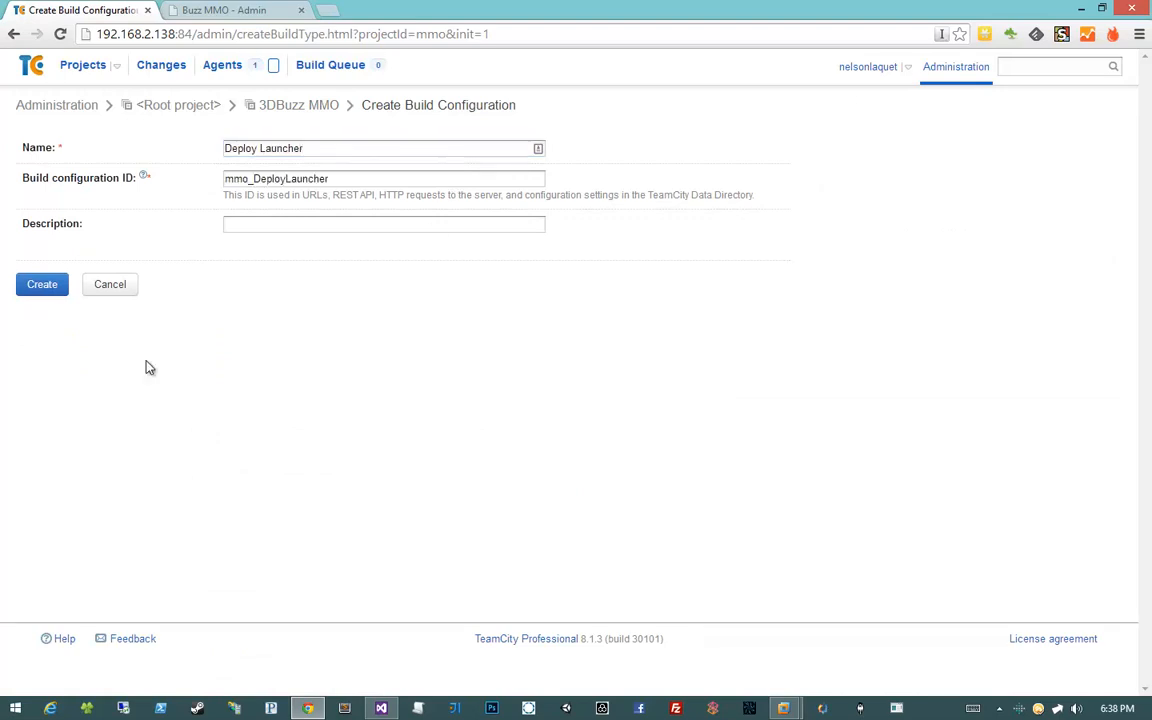
left_click(40, 286)
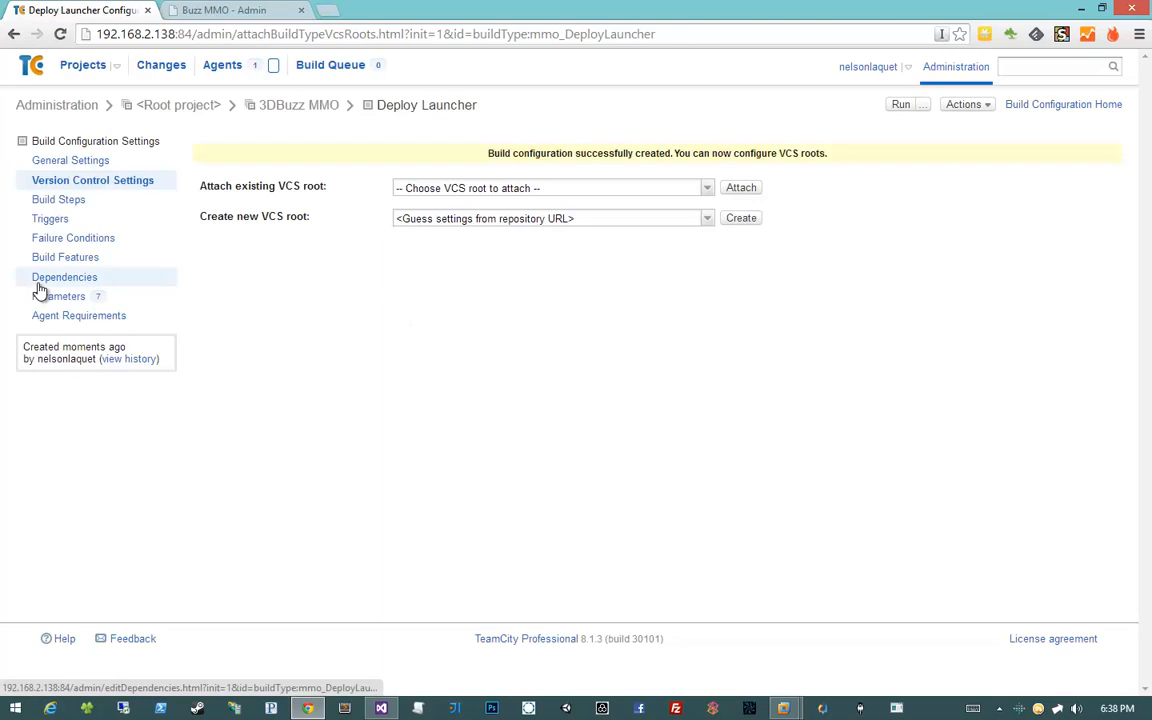
Attach the MMO BitBucket VCS root and accept the auto-detected MSBuild step for src/BuzzMMOBuild.proj
left_click(553, 188)
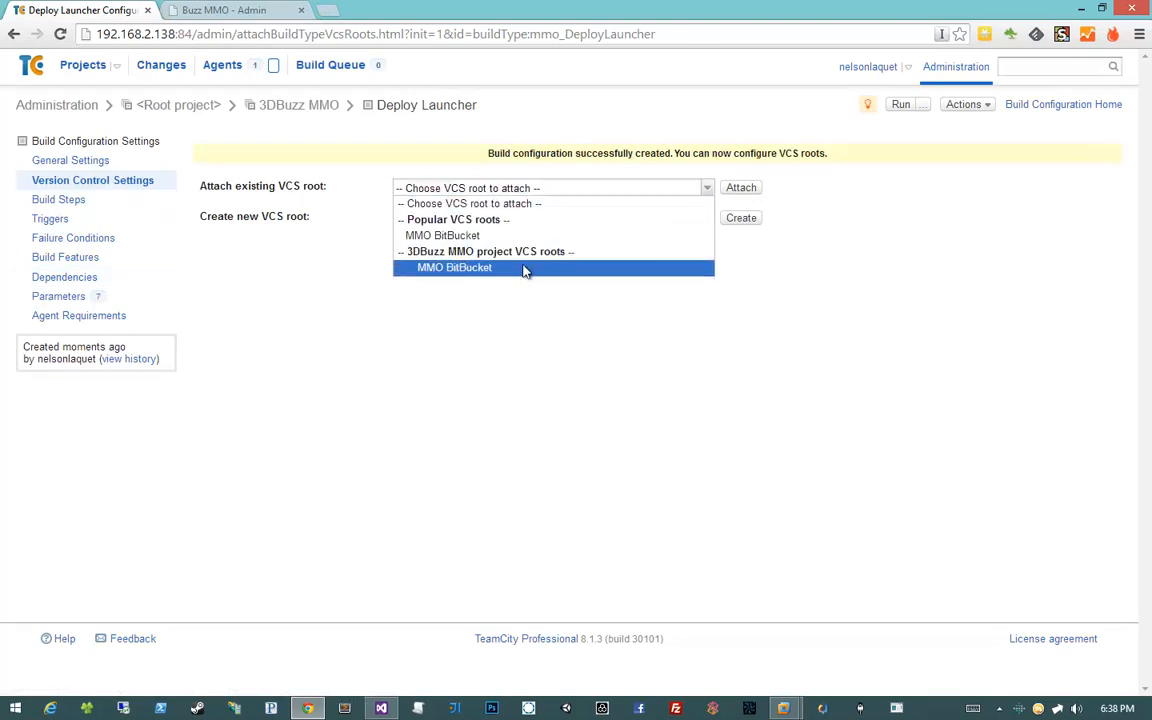
left_click(524, 268)
left_click(735, 194)
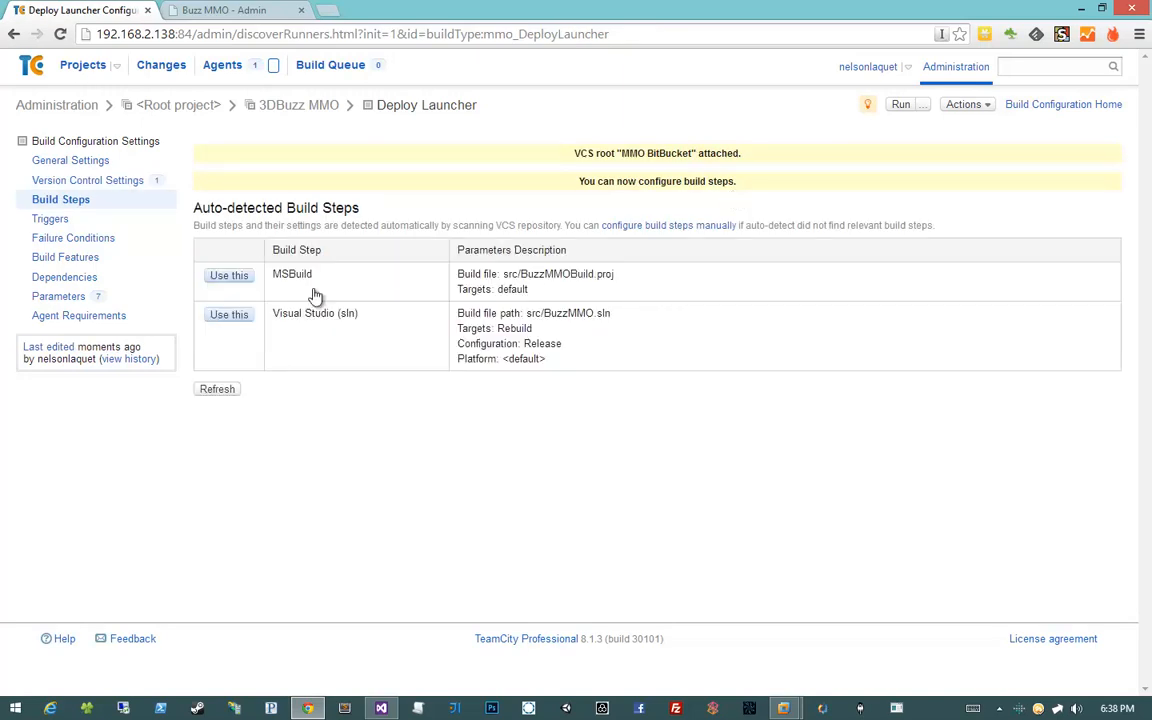
left_click(228, 275)
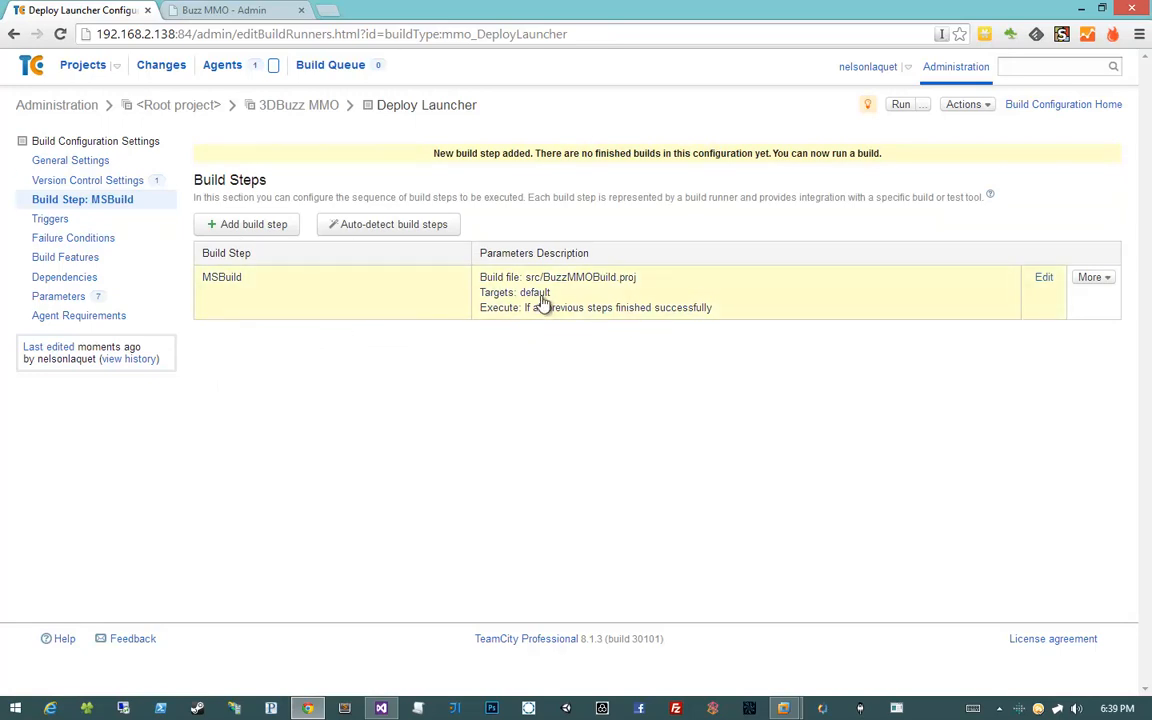
left_click(344, 307)
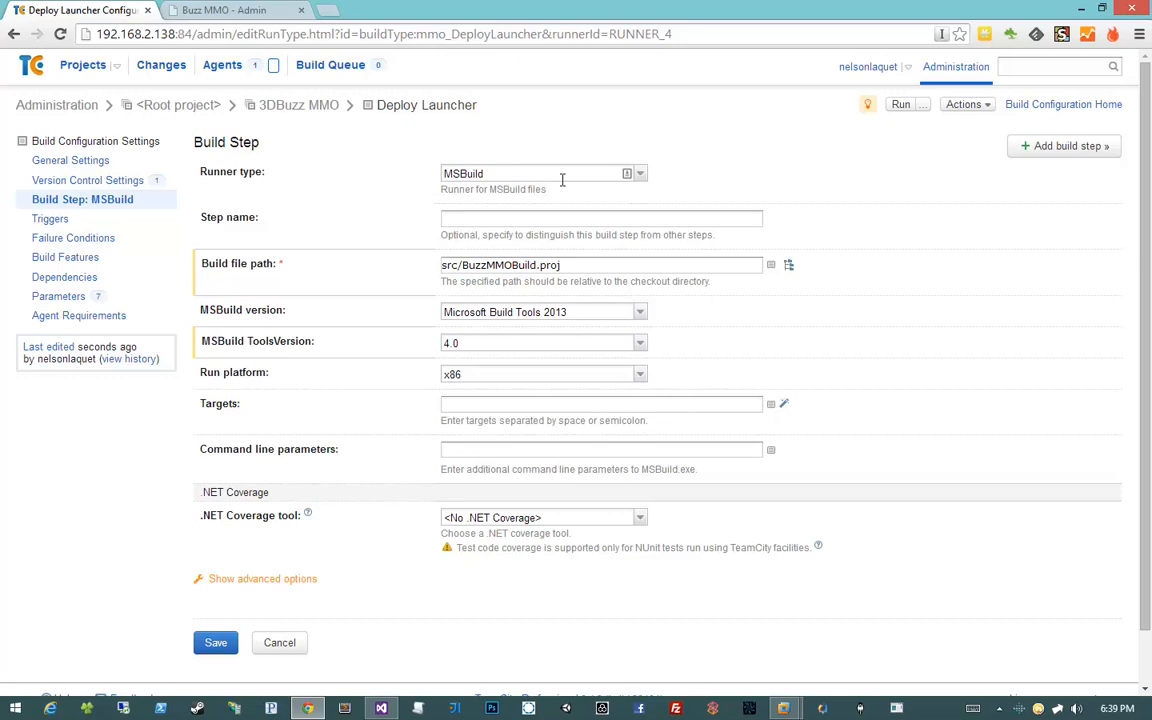
Keep the MSBuild runner and set its MSBuild version to Microsoft .NET Framework 4.5
left_click(640, 174)
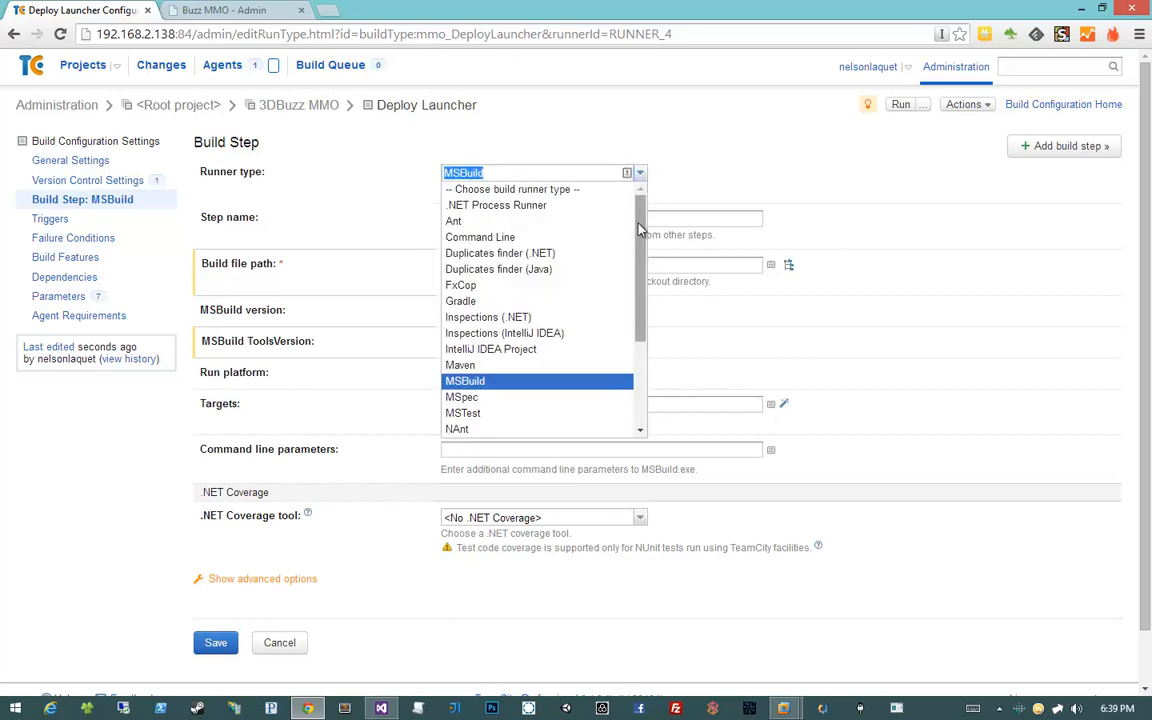
left_click_drag(637, 223, 648, 332)
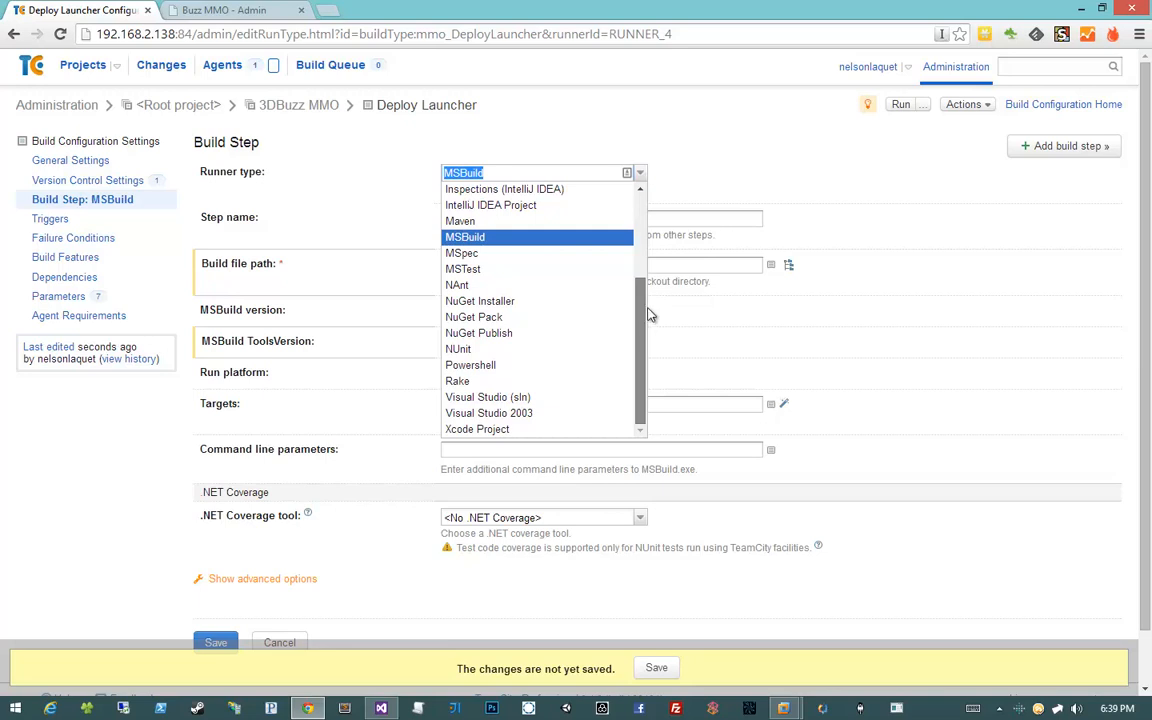
left_click_drag(648, 332, 646, 225)
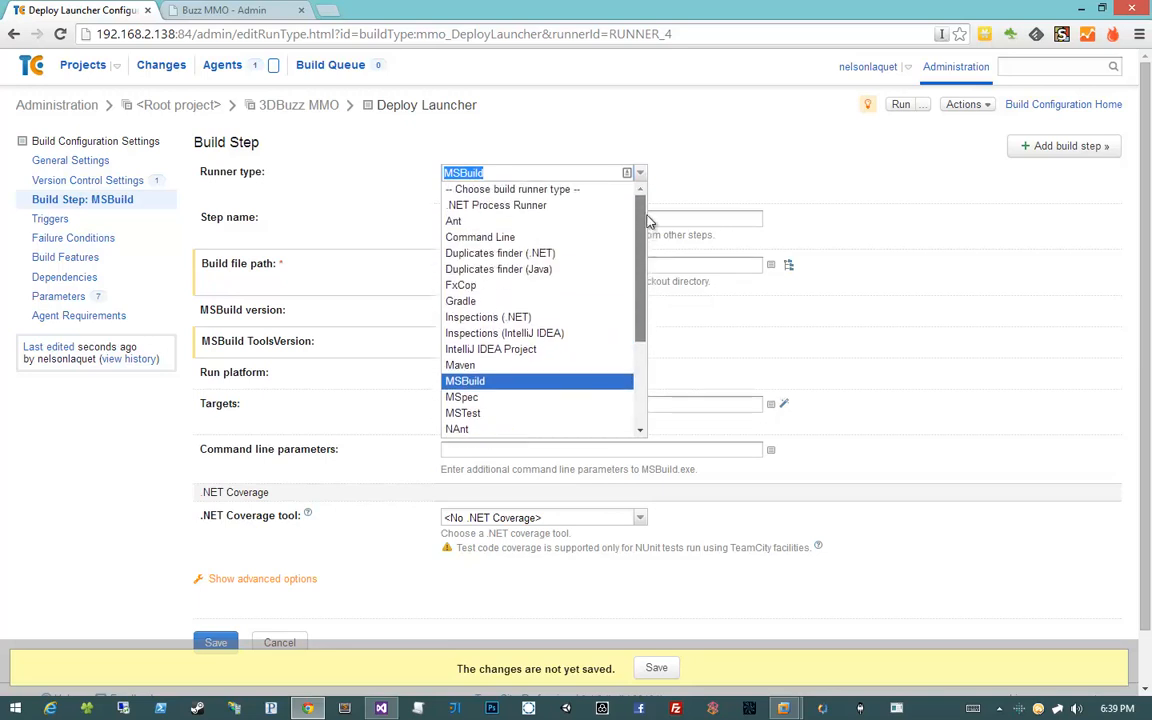
left_click(835, 208)
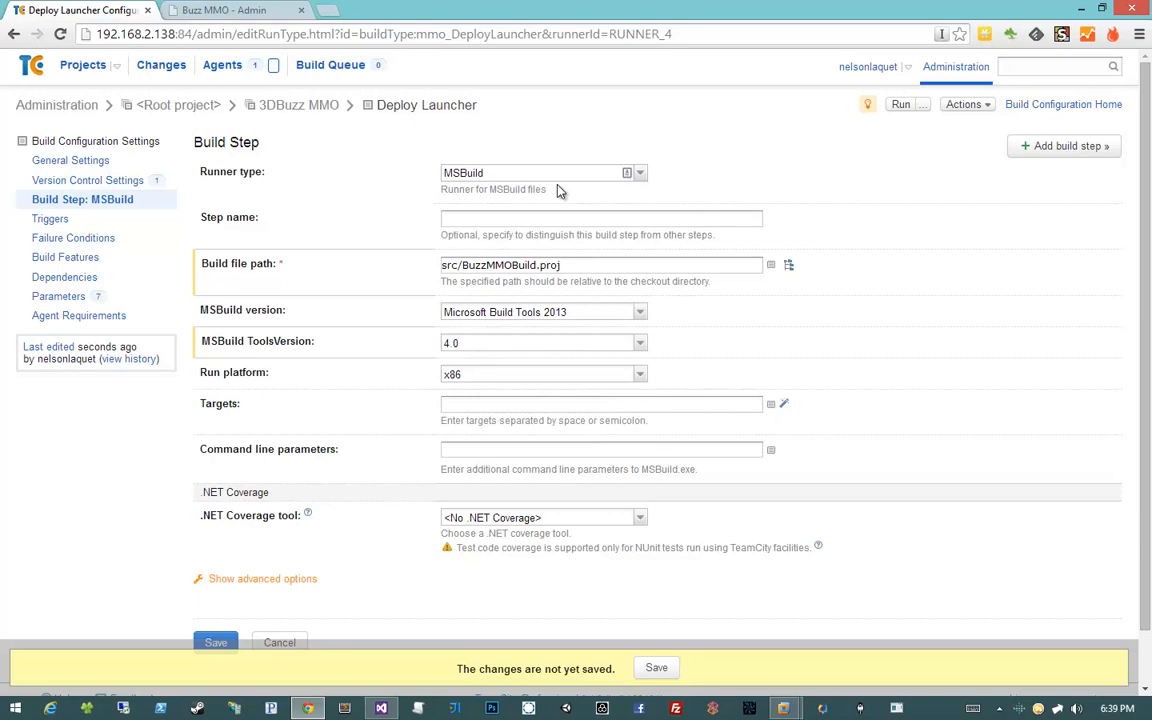
left_click_drag(643, 264, 307, 237)
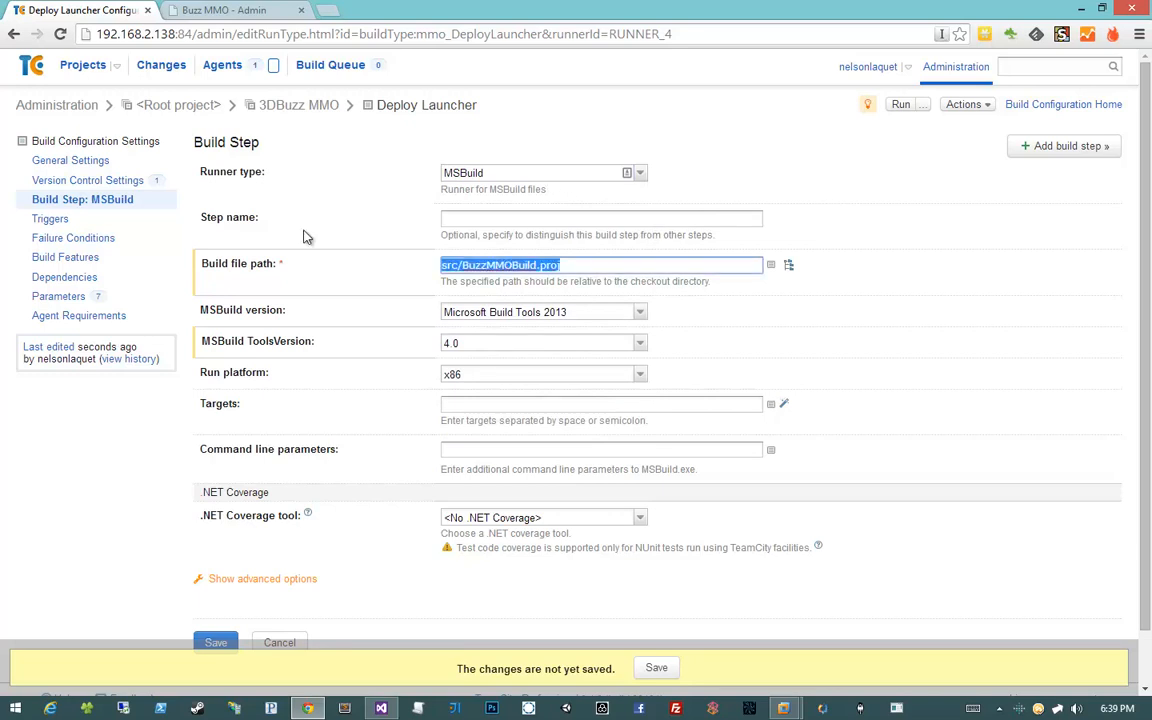
left_click(283, 316)
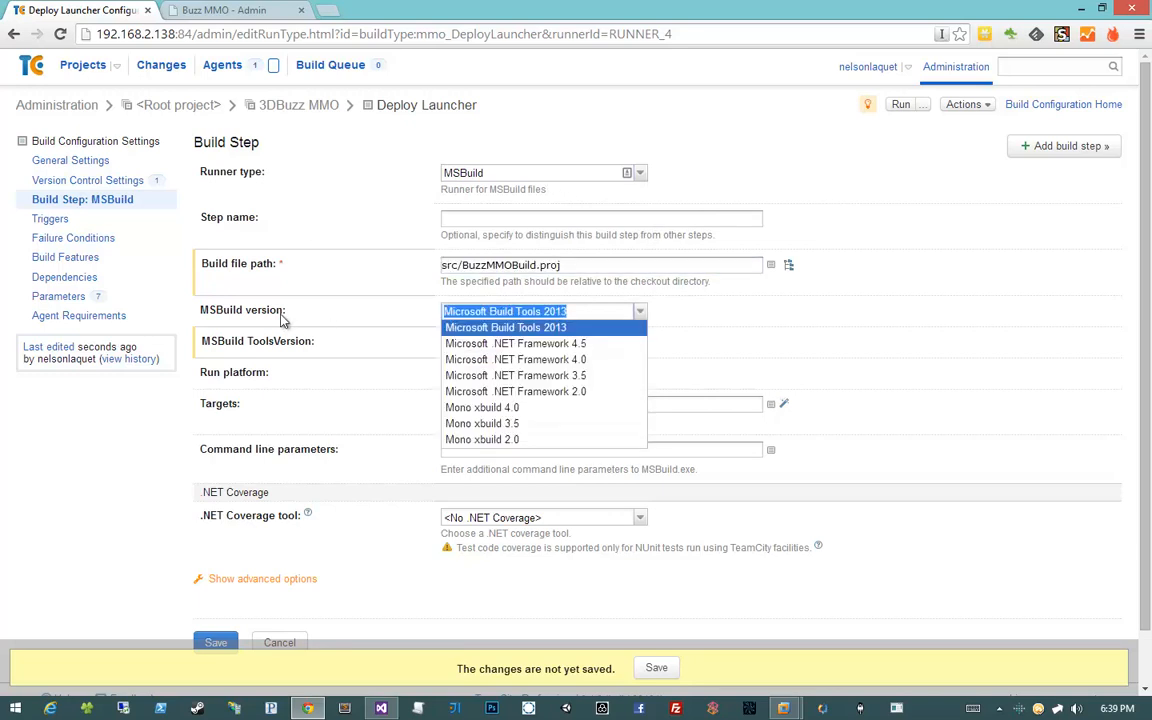
left_click(310, 341)
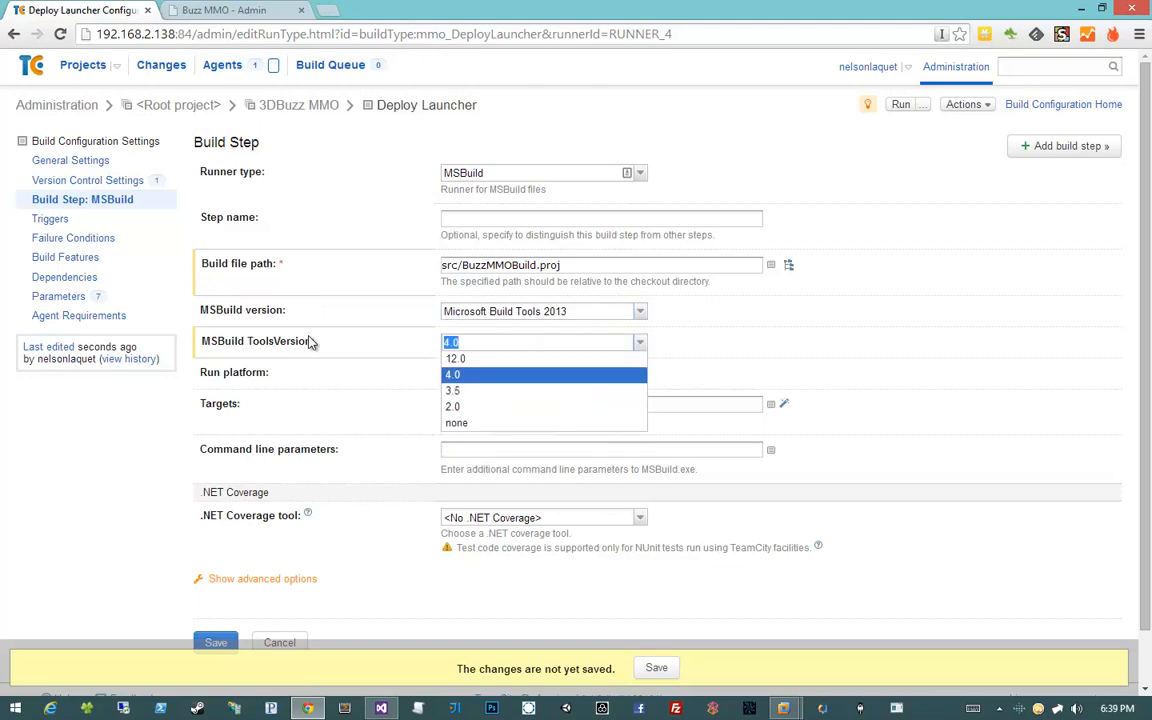
left_click(310, 322)
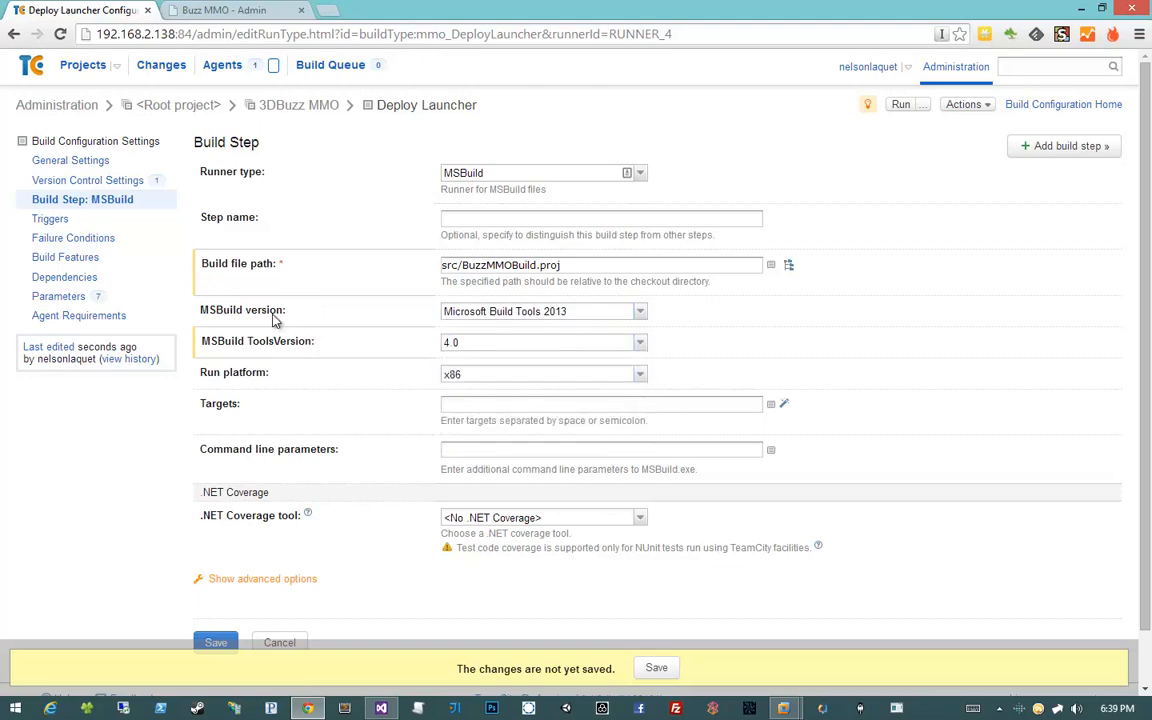
left_click(641, 320)
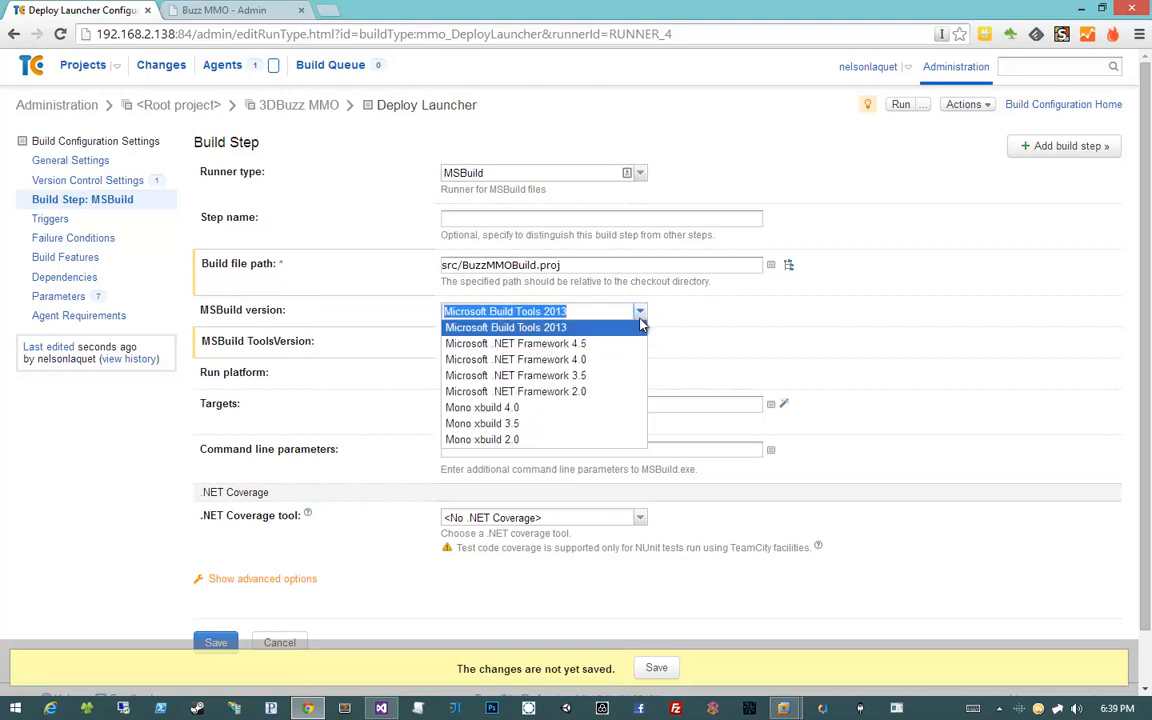
left_click(587, 342)
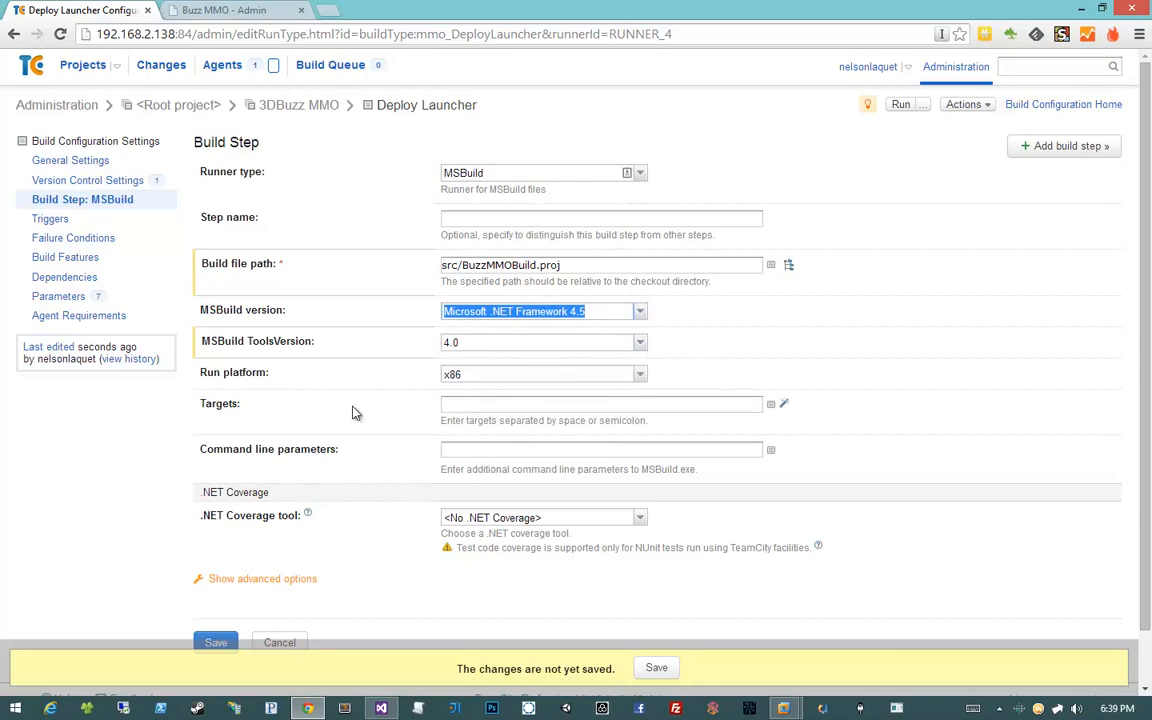
Look up the DeployLauncher target name in BuzzMMOBuild.proj in Visual Studio
left_click(463, 406)
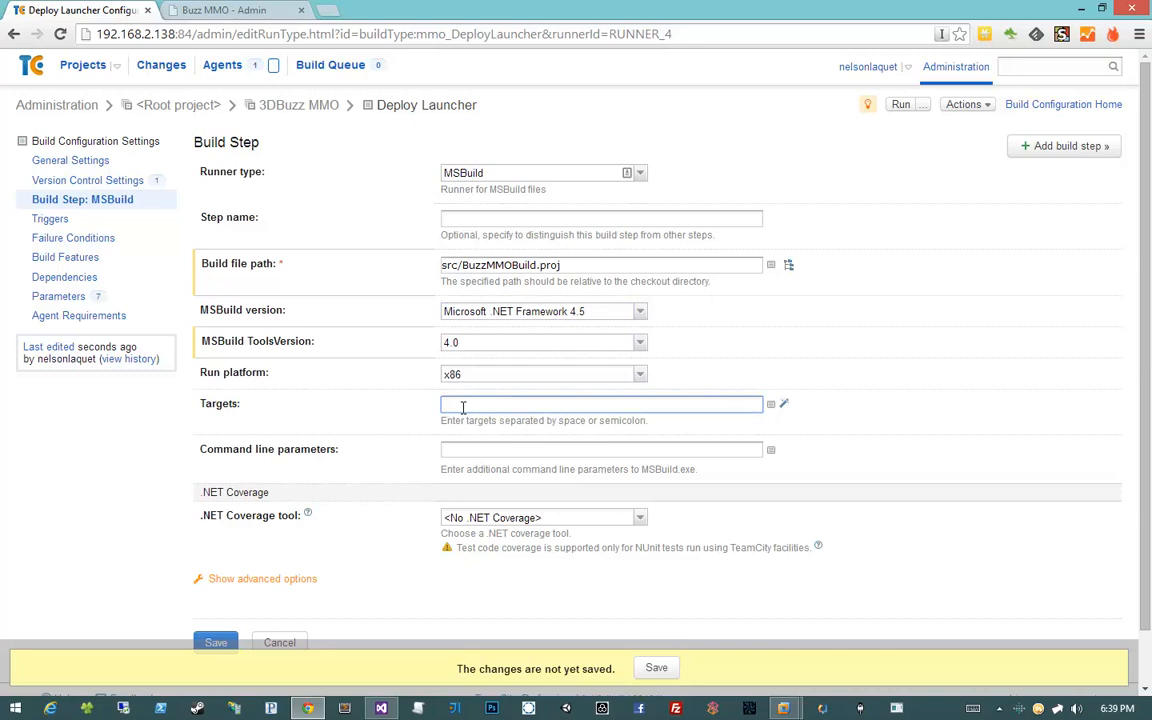
key("alt+Tab")
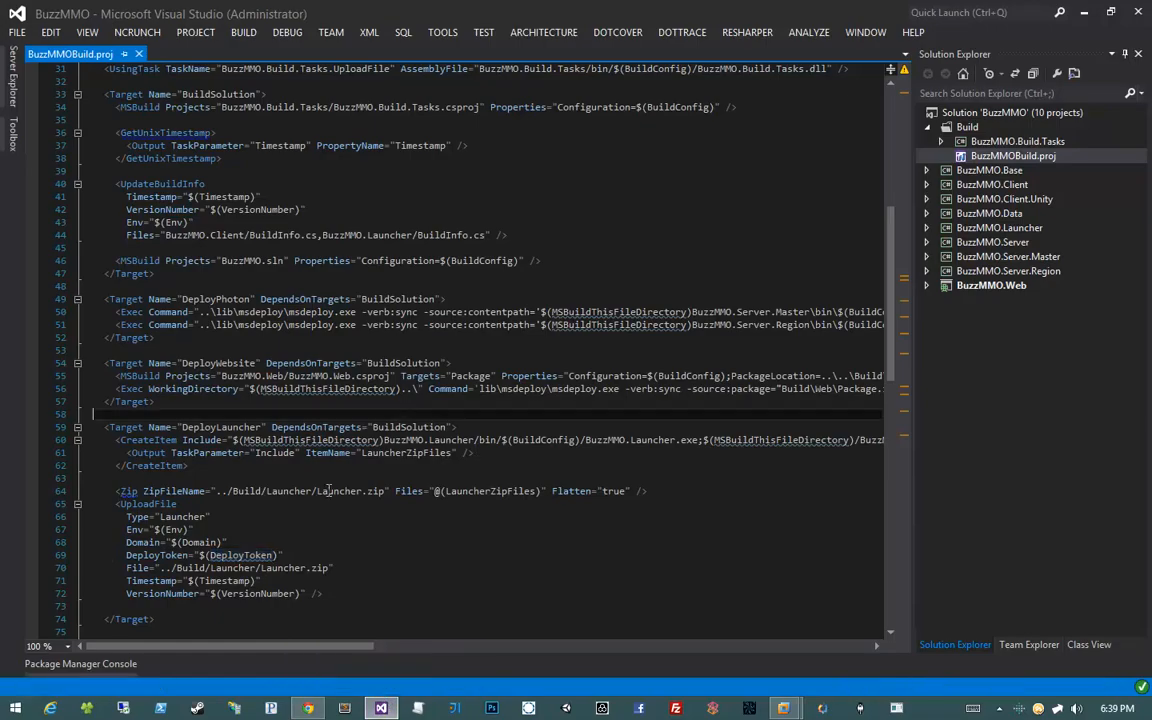
double_click(218, 428)
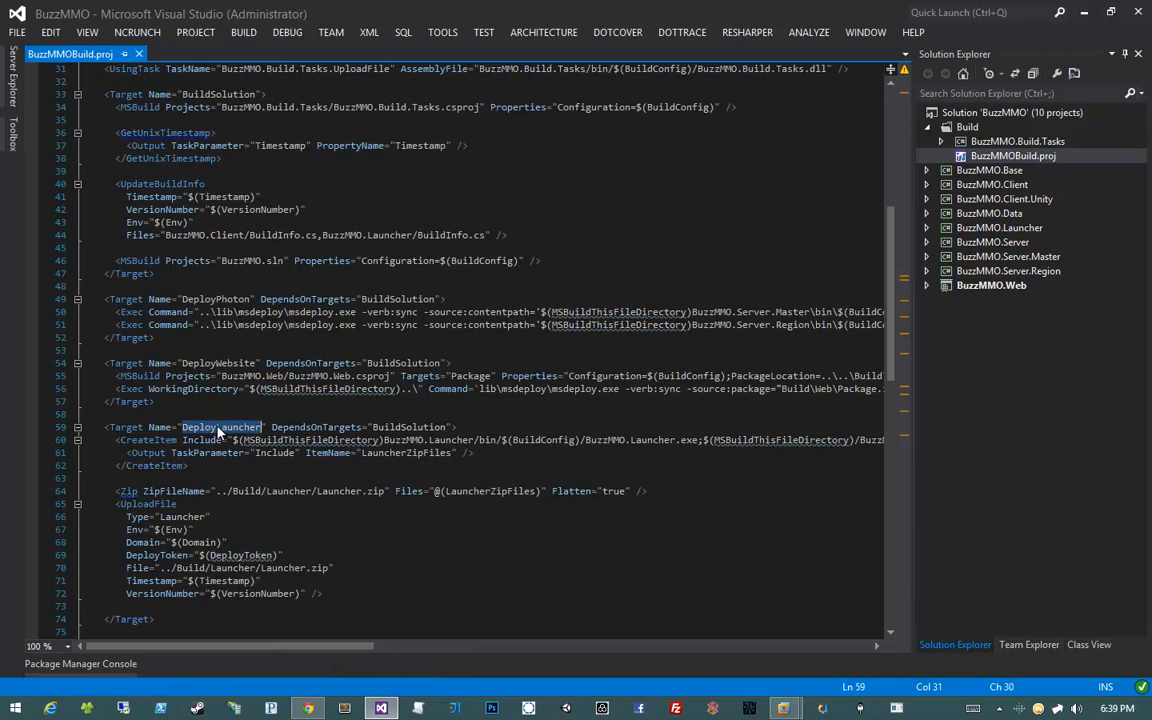
key("alt+Tab")
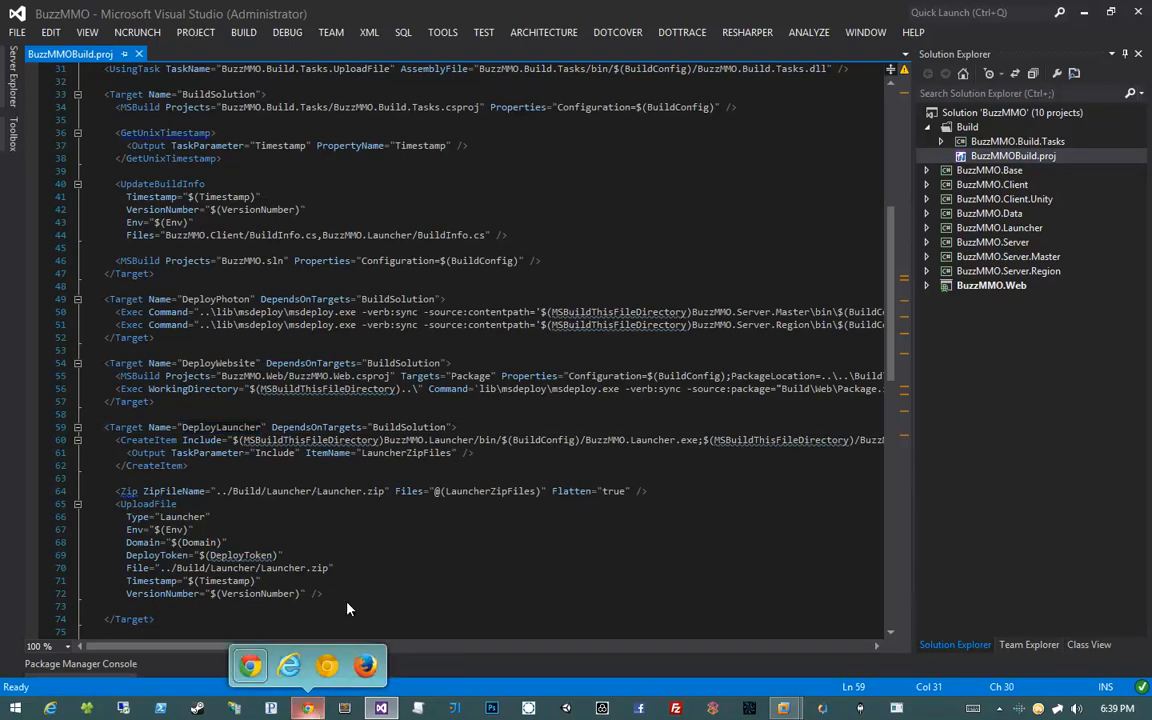
Enter DeployLauncher as the MSBuild step's target and save the step
type("DeployLa")
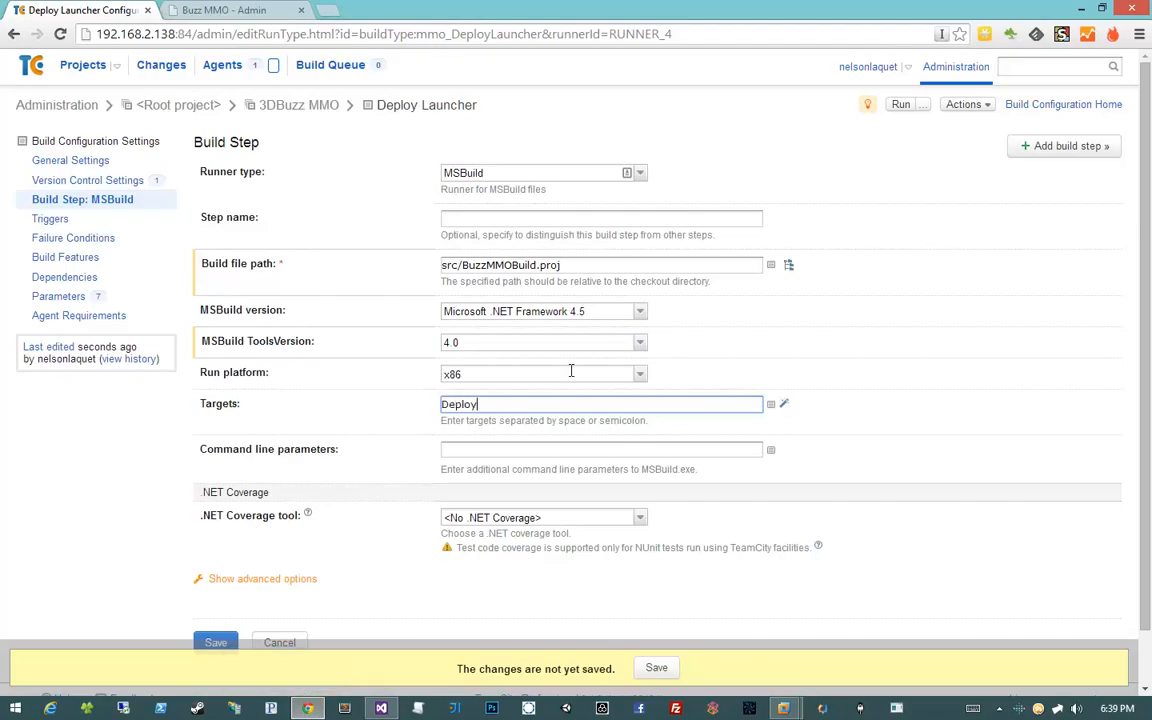
key("BackSpace")
key("BackSpace")
type("Launcher")
left_click(770, 406)
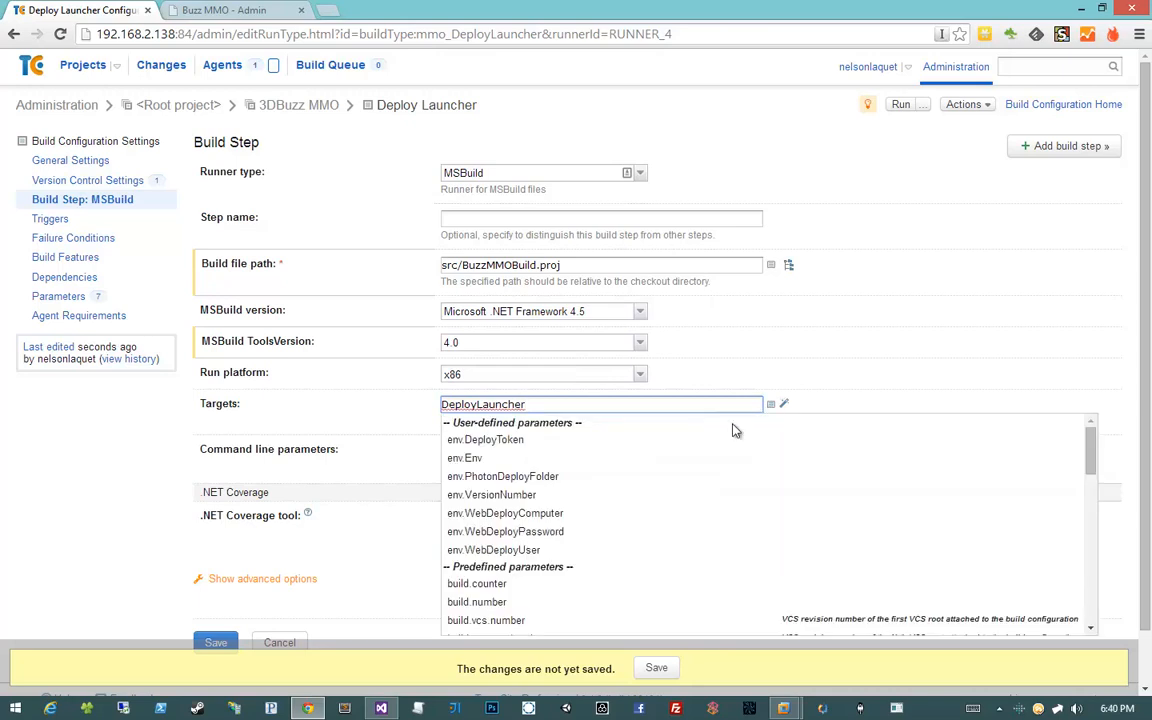
scroll(714, 443, "down", 10)
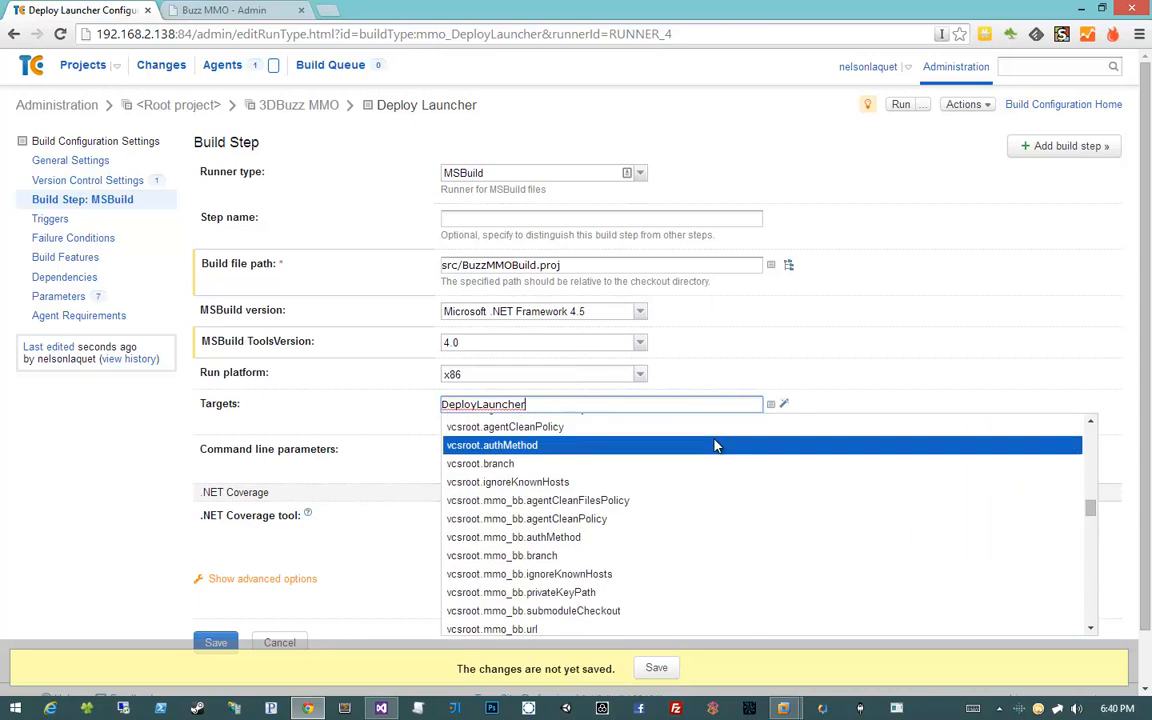
scroll(714, 443, "up", 10)
left_click(883, 356)
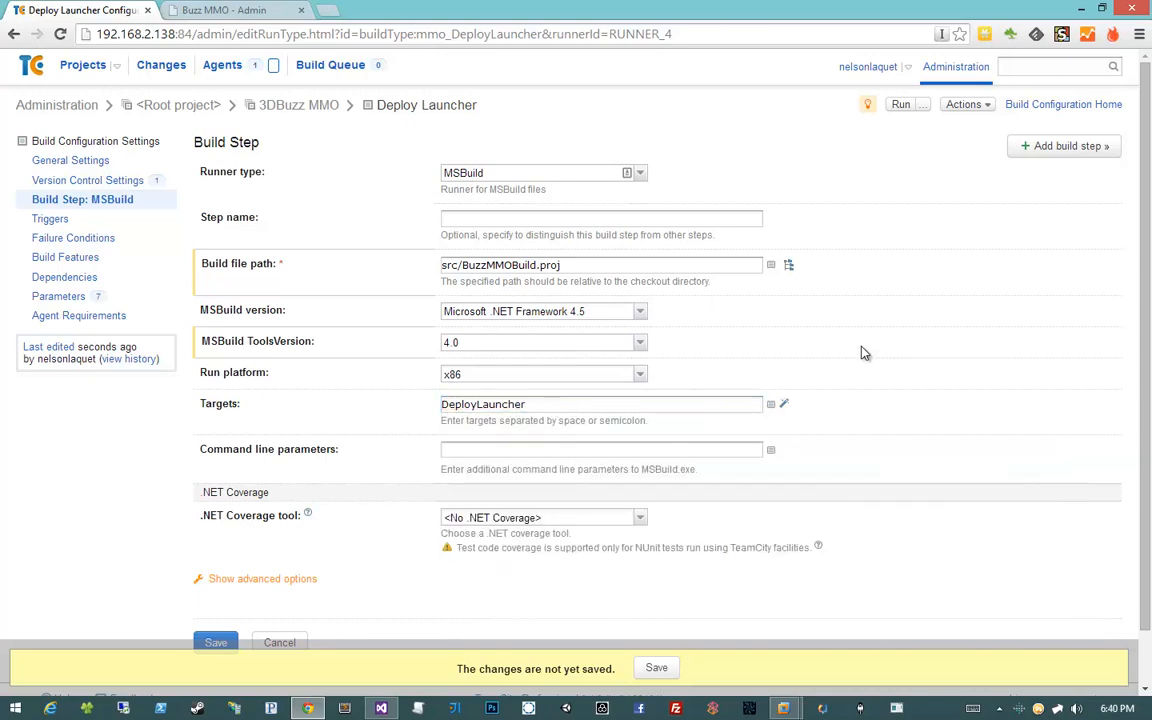
left_click(522, 404)
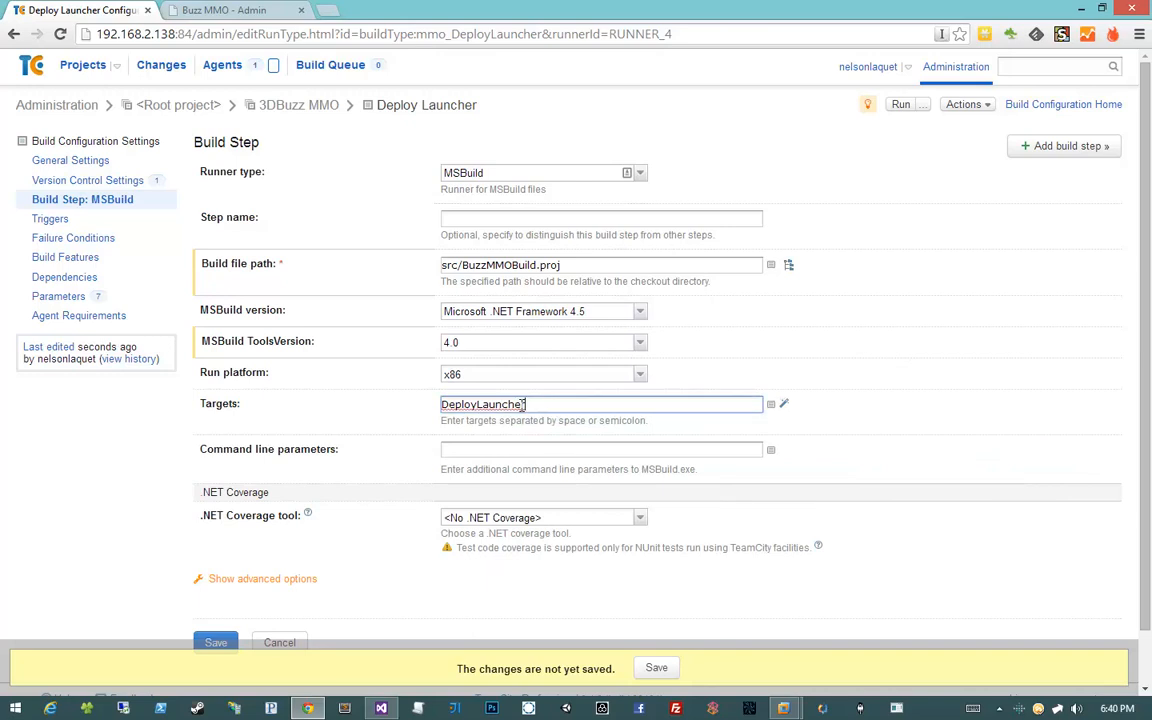
scroll(350, 550, "down", 2)
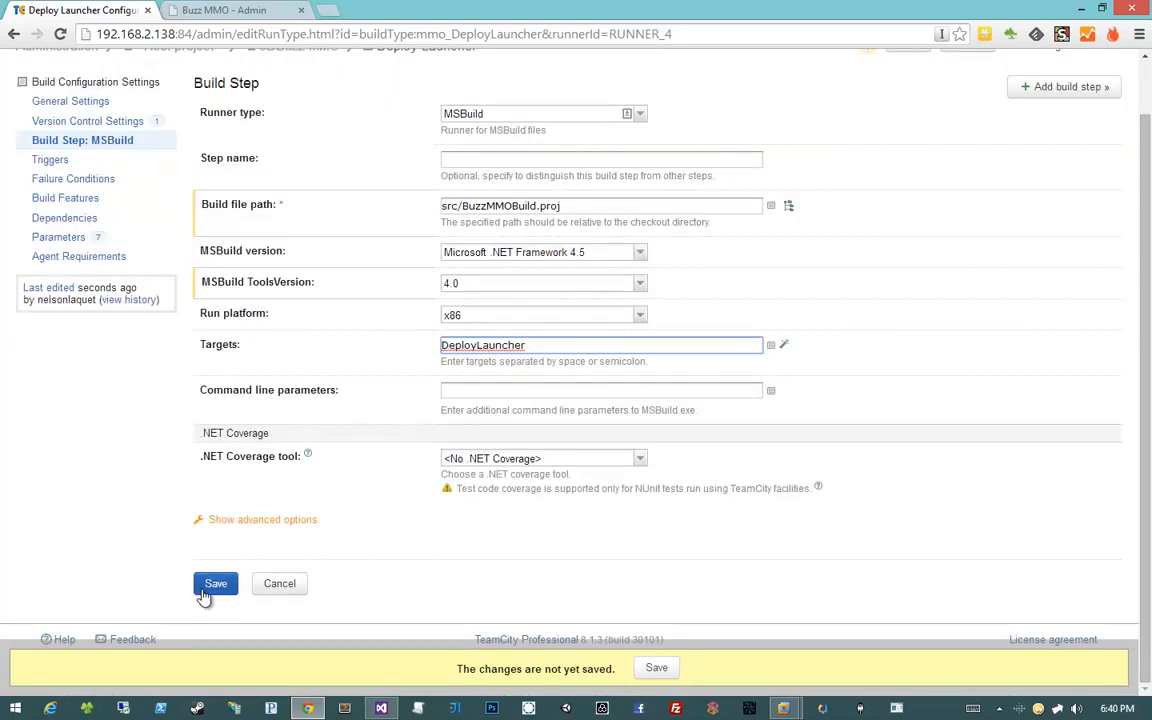
left_click(204, 592)
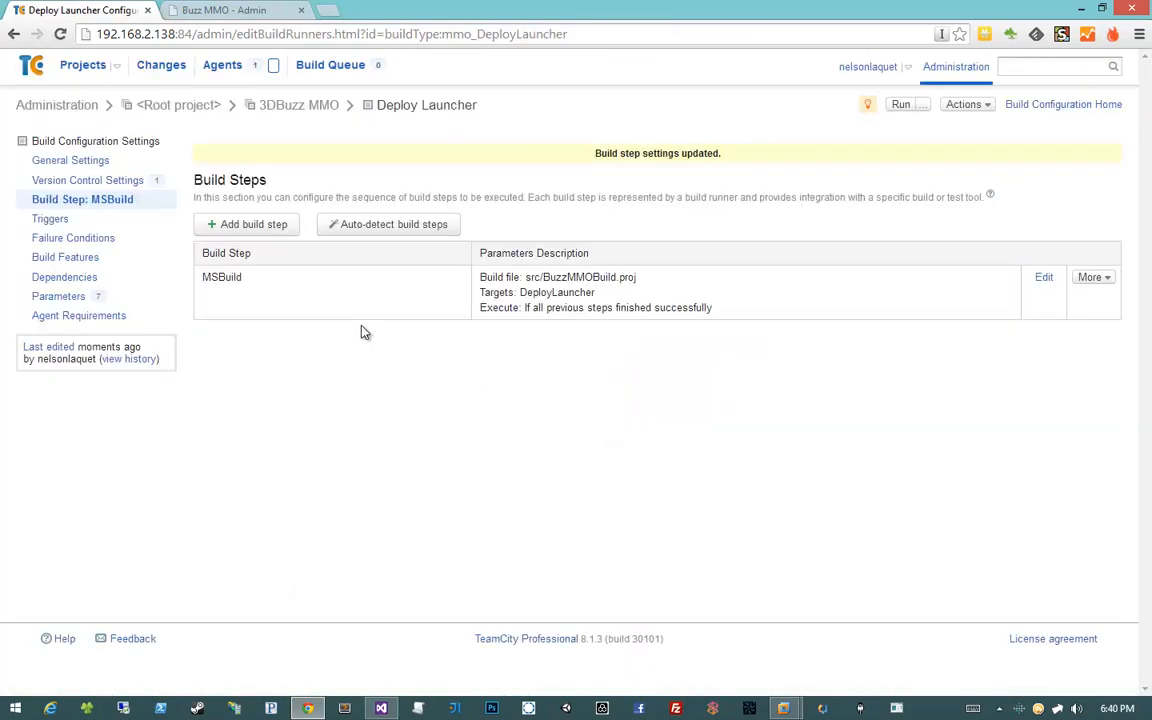
left_click(85, 66)
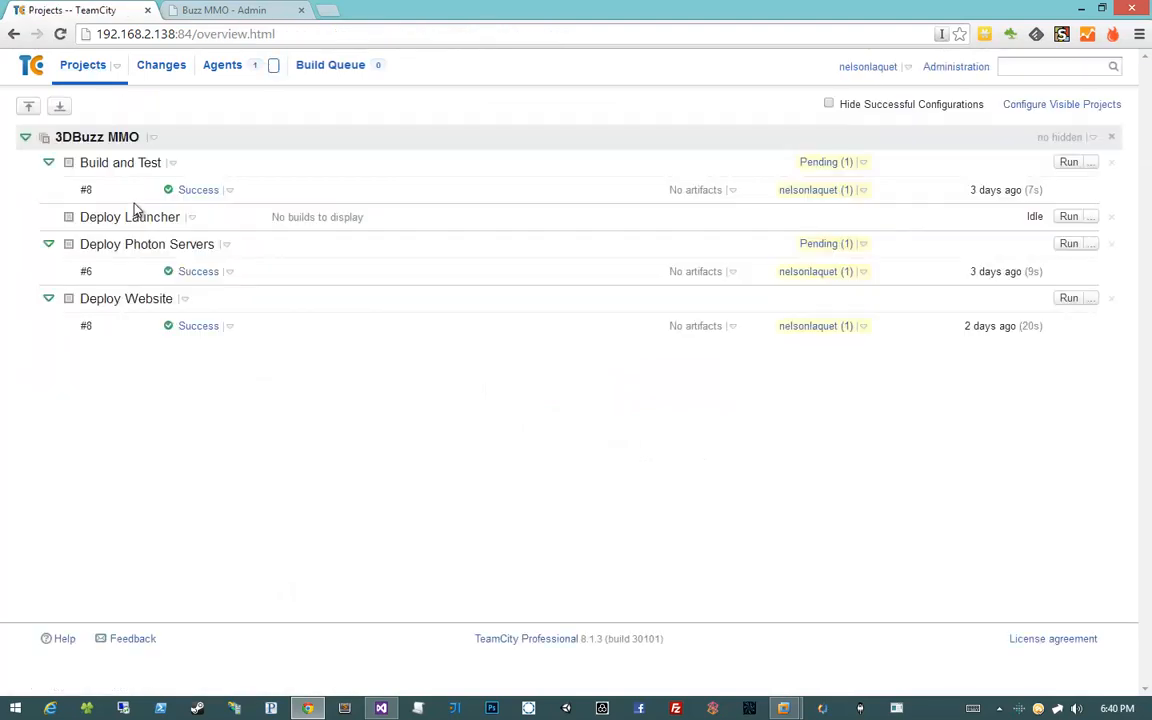
Collapse Build and Test, Deploy Photon Servers and Deploy Website, then run Deploy Launcher
left_click(48, 162)
left_click(48, 216)
left_click(47, 246)
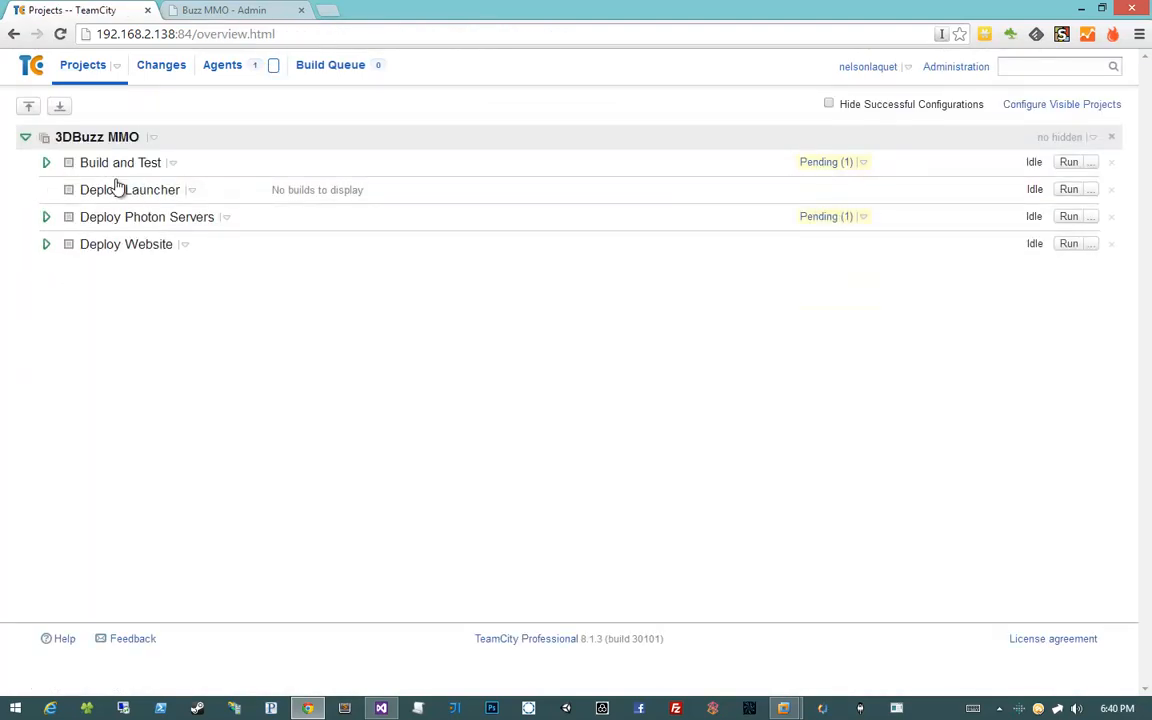
left_click(1069, 189)
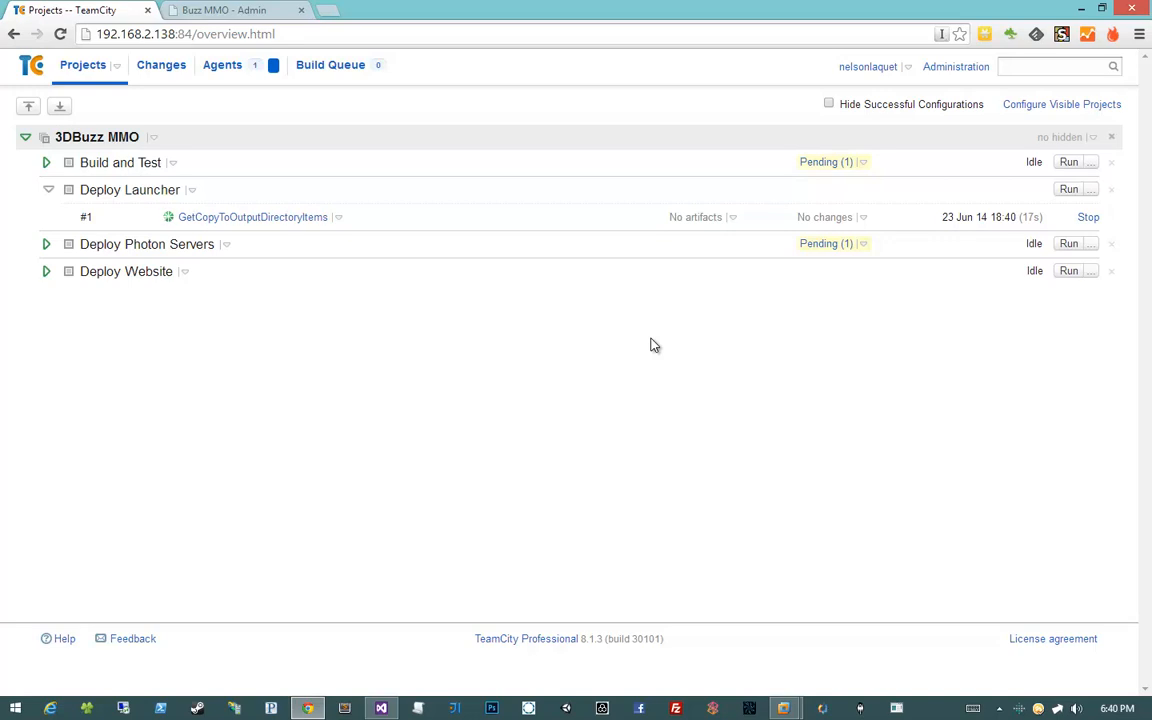
Open the build log of the running Deploy Launcher build #1
right_click(324, 197)
key("Escape")
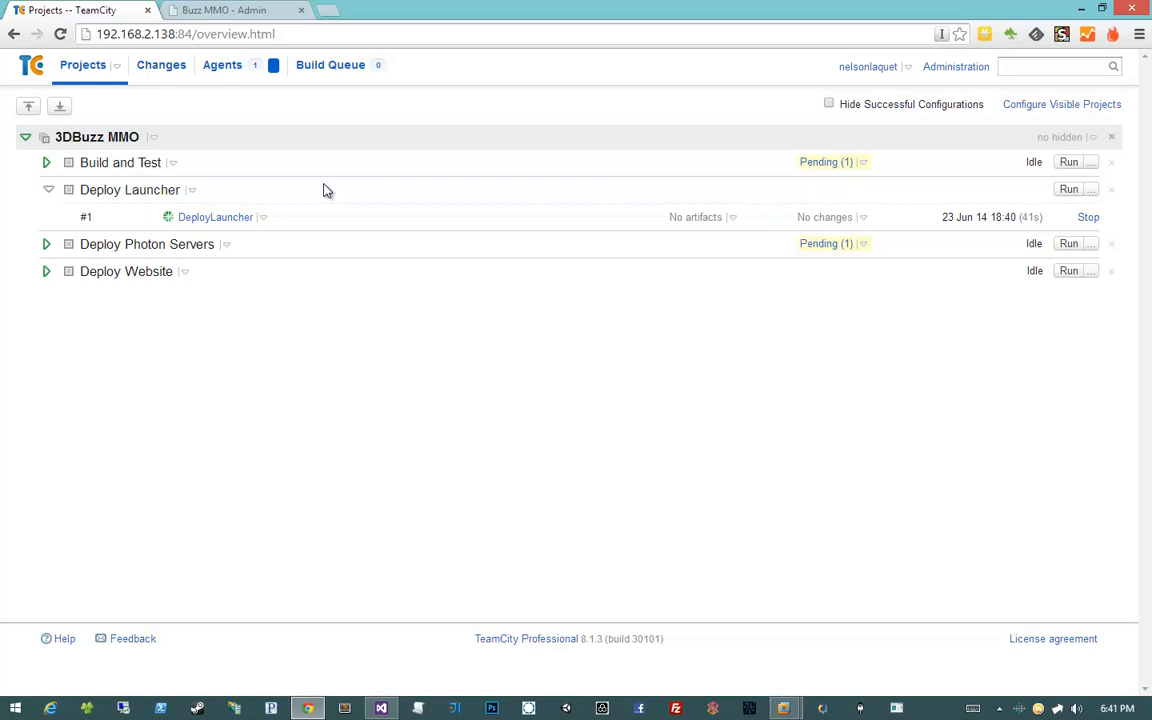
left_click(262, 217)
left_click(221, 263)
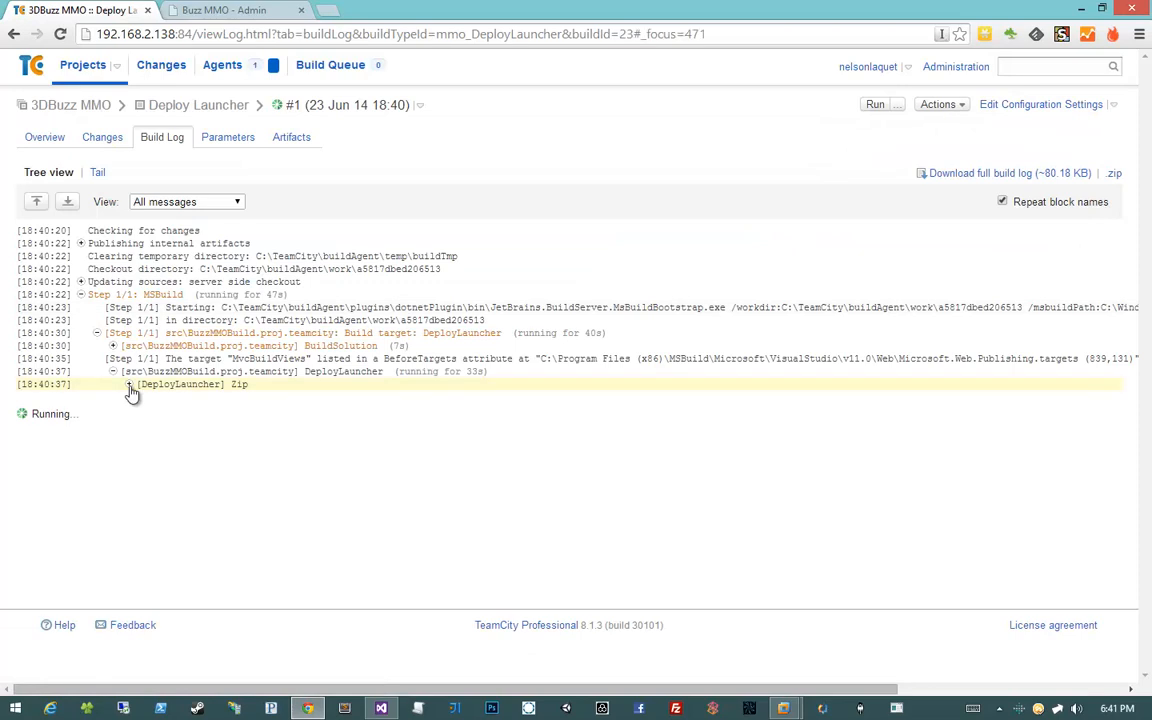
Expand the Zip step and MSBuild output in the Deploy Launcher build log
left_click(129, 385)
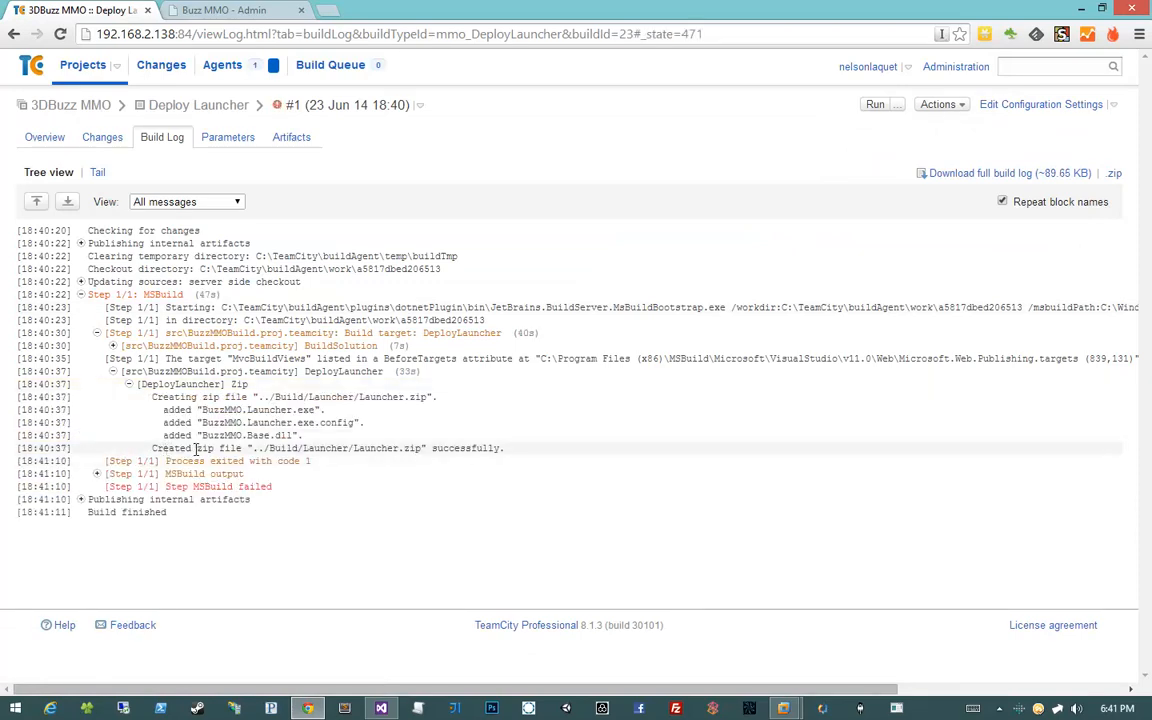
left_click(96, 474)
scroll(92, 477, "down", 3)
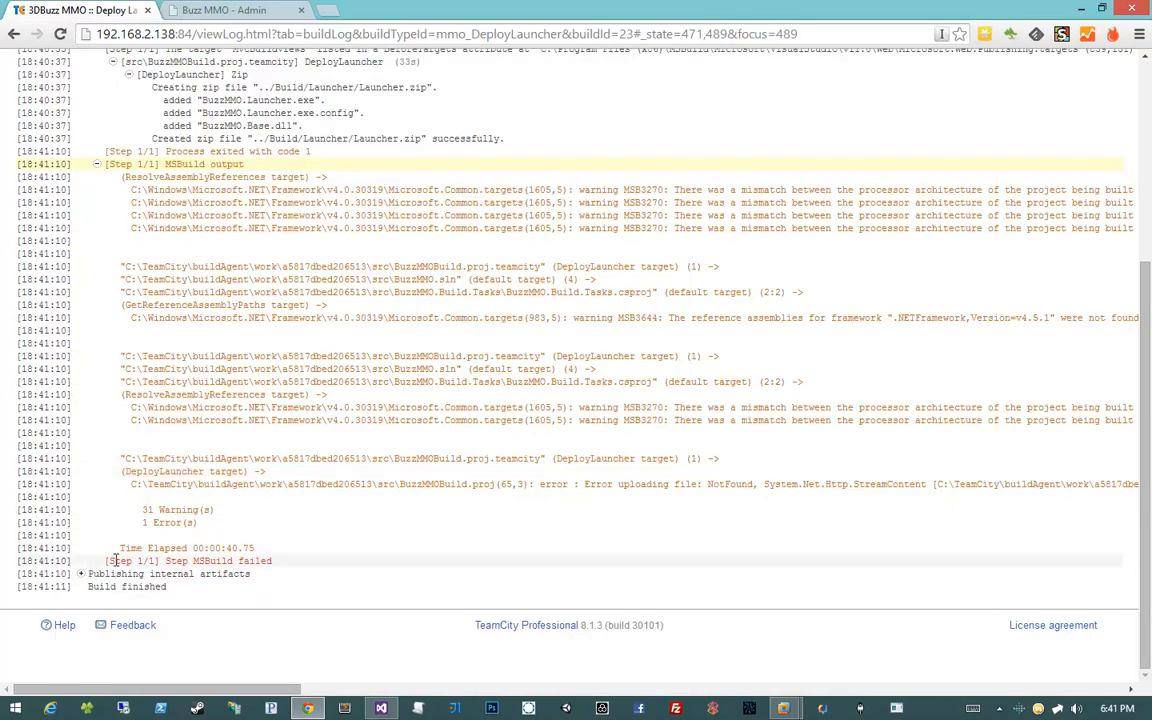
scroll(478, 510, "right", 3)
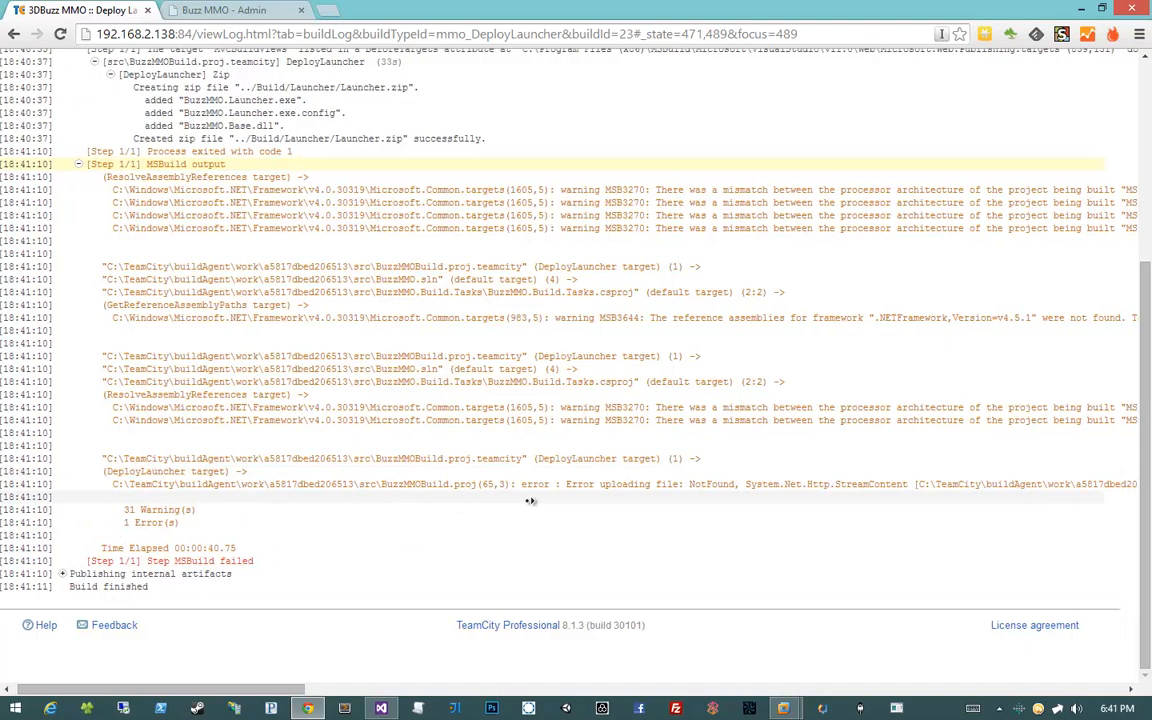
scroll(652, 507, "right", 4)
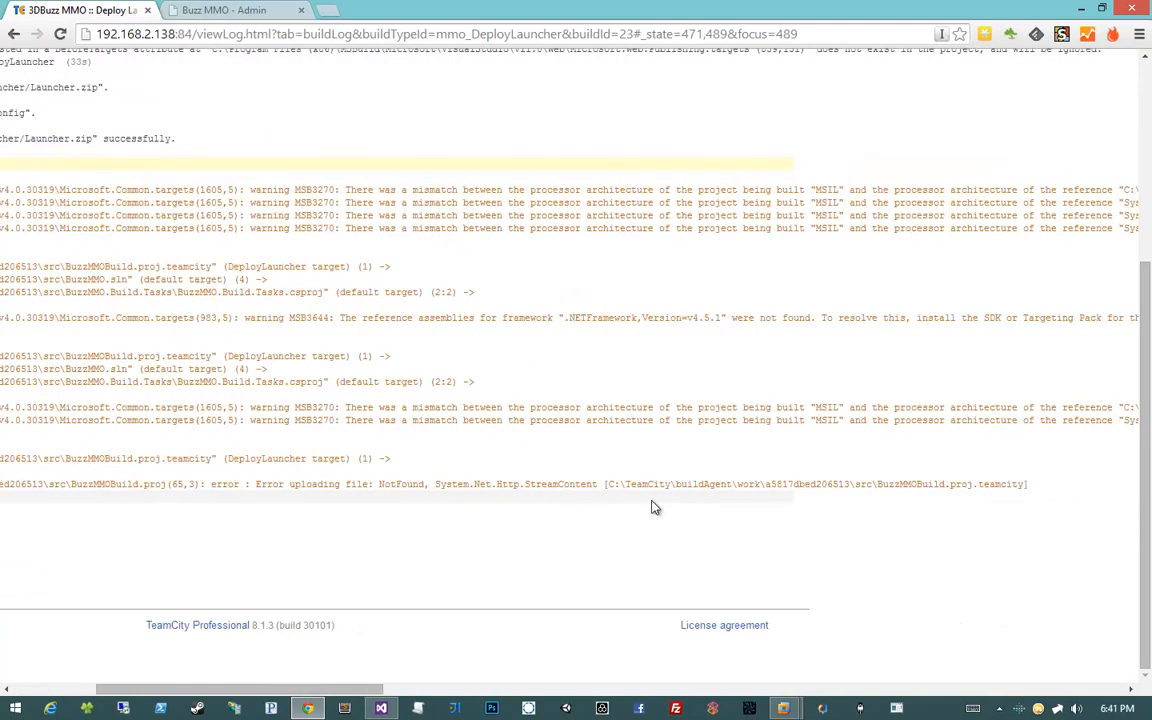
scroll(652, 507, "left", 7)
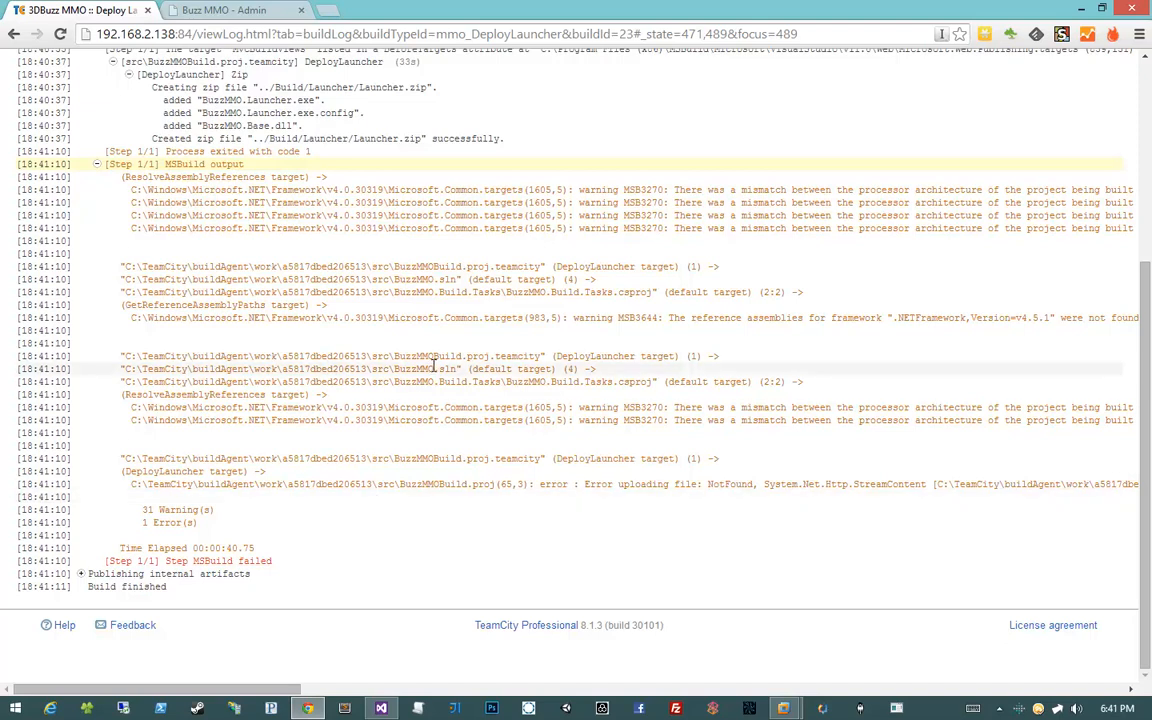
middle_click(355, 334)
middle_click(521, 334)
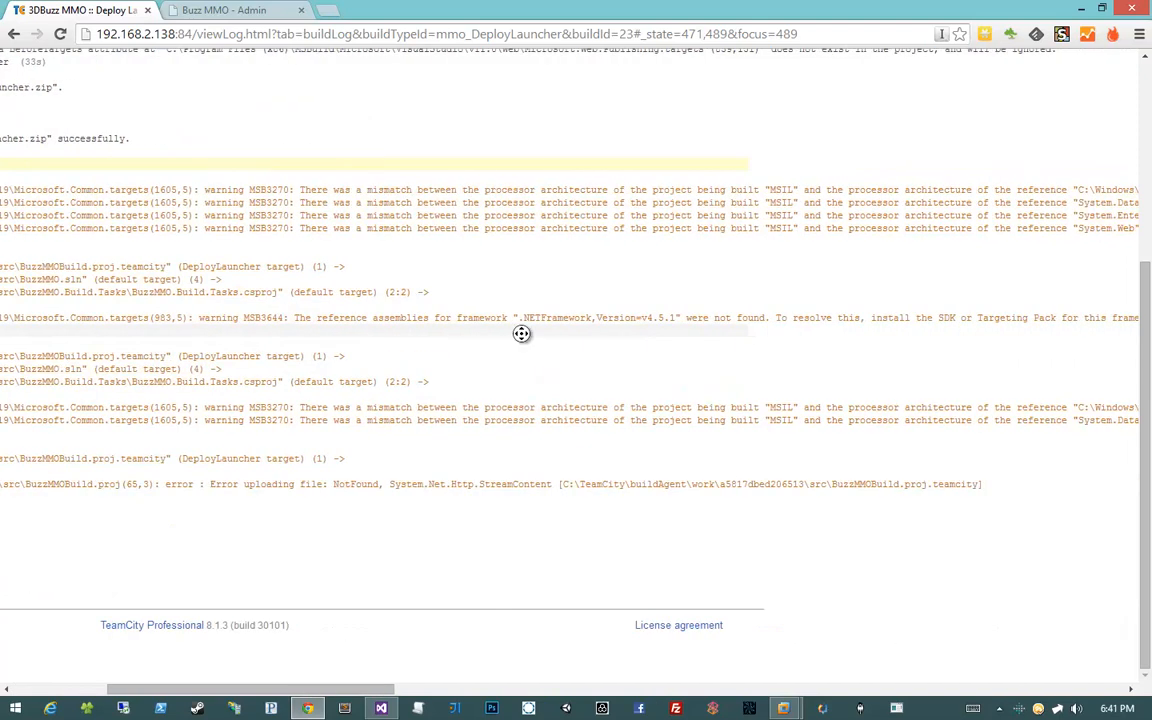
middle_click(724, 334)
middle_click(603, 334)
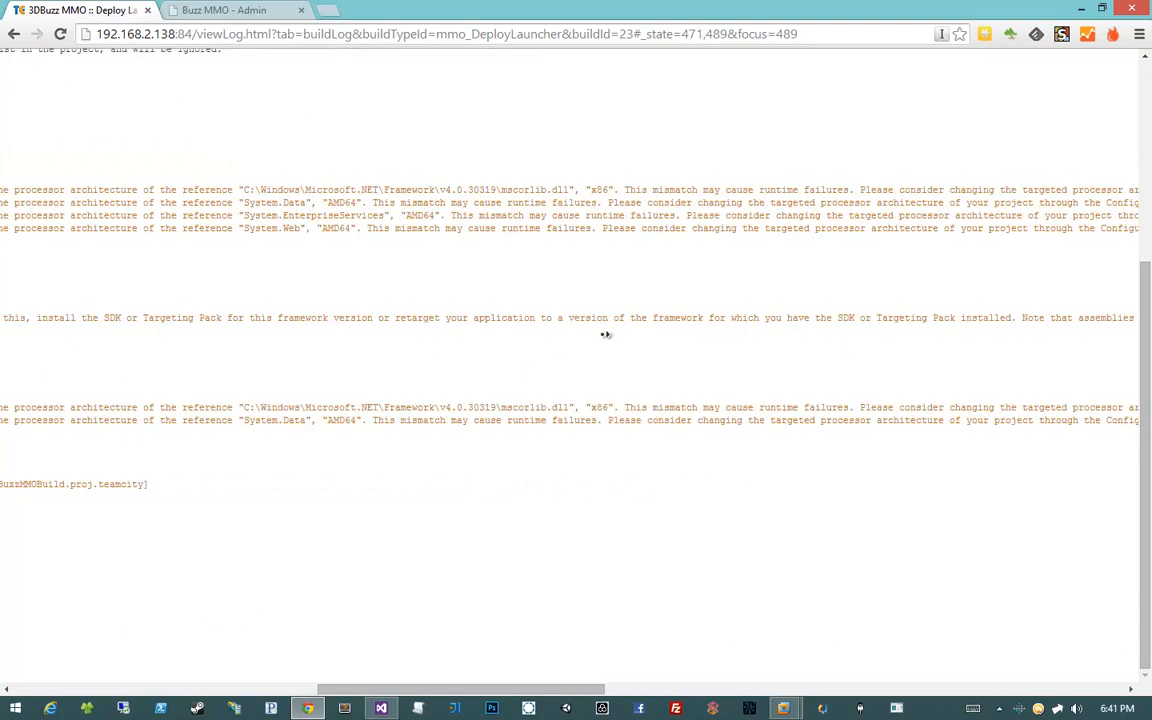
middle_click(845, 334)
middle_click(259, 361)
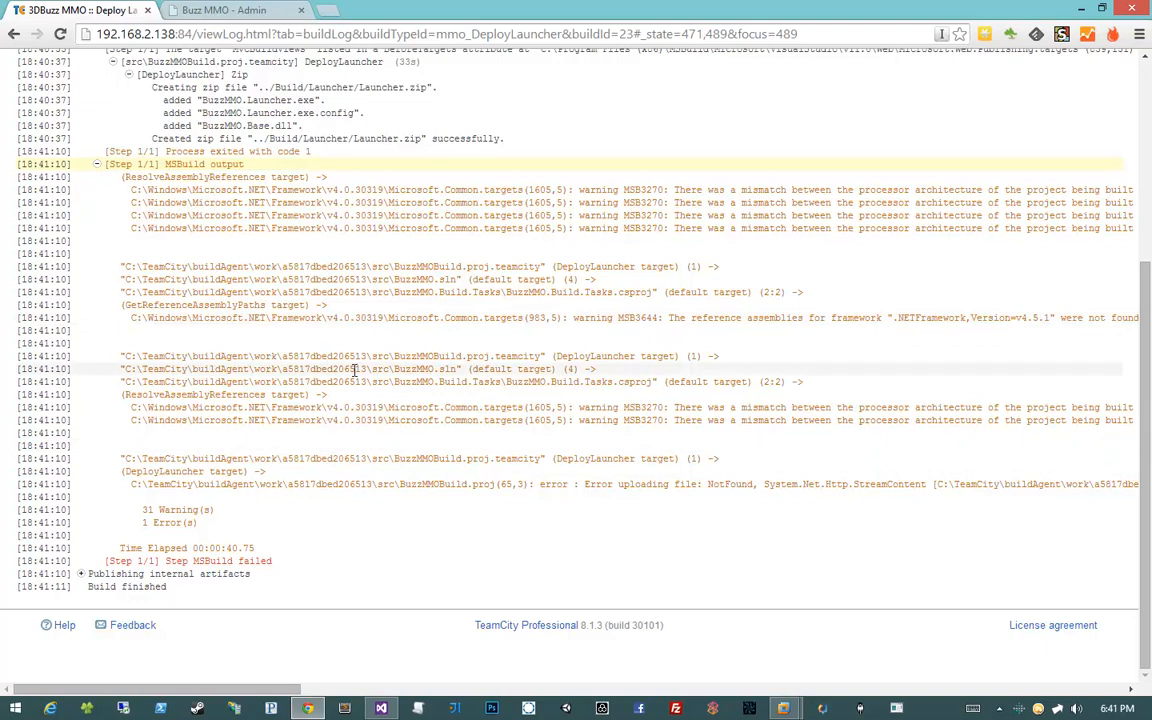
scroll(354, 370, "up", 3)
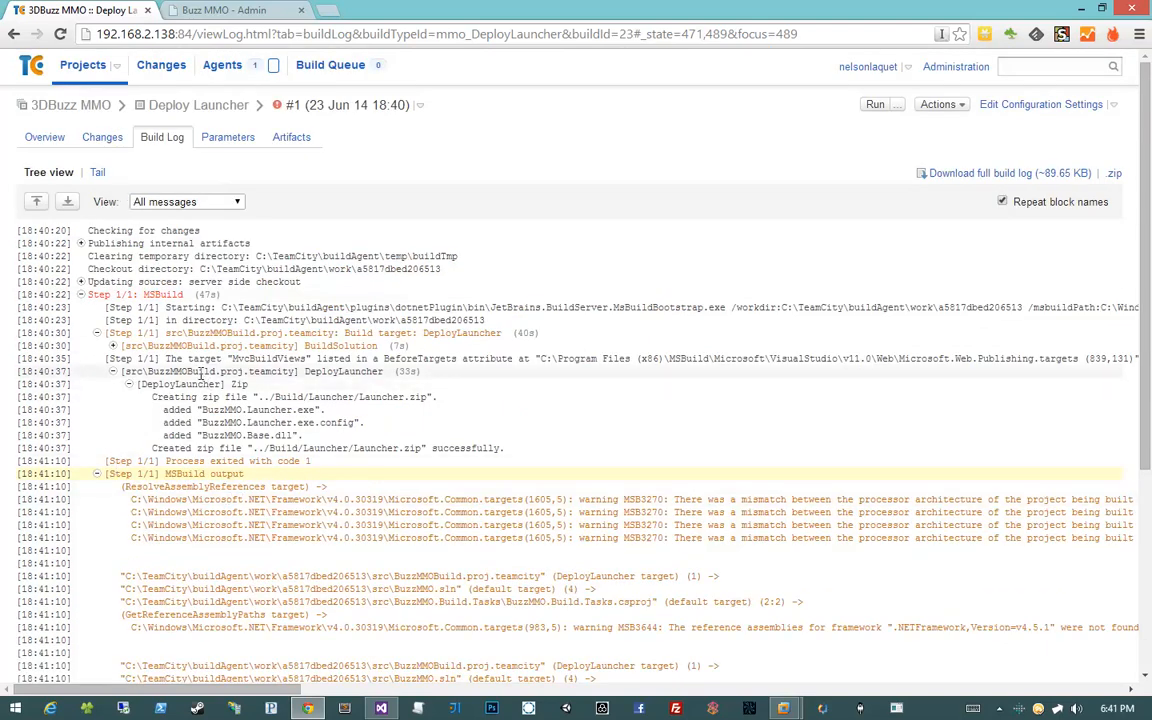
Expand the DeployLauncher target and inspect the UploadFile NotFound error line
left_click(113, 371)
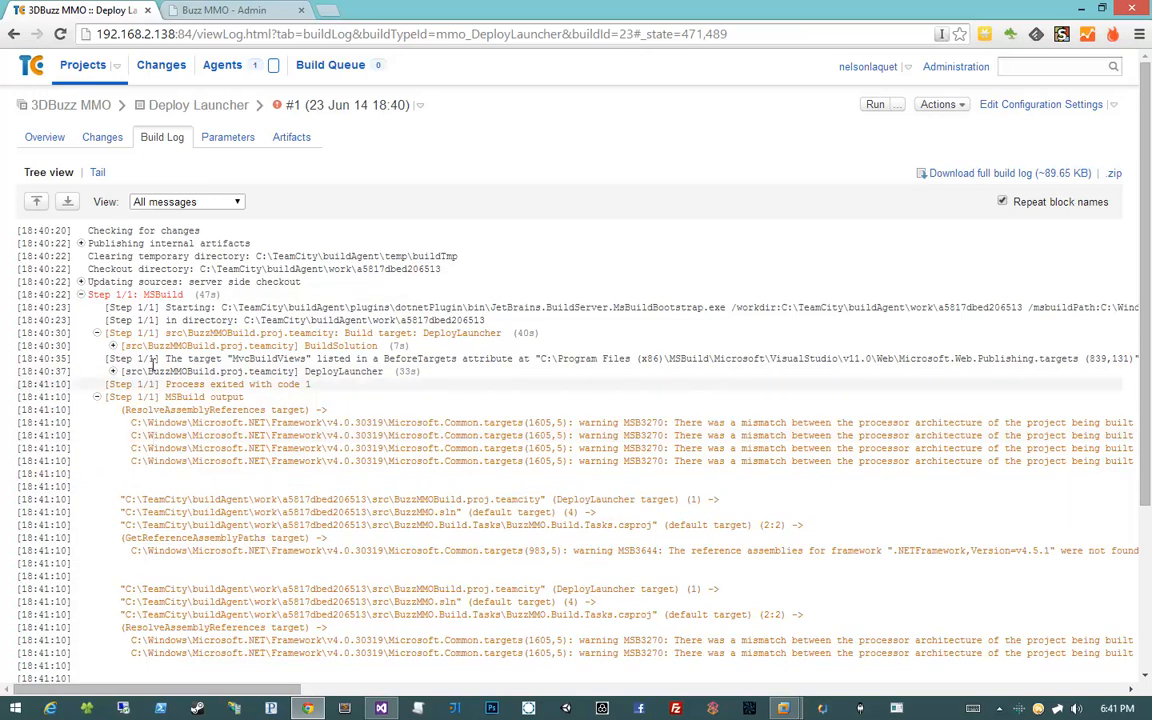
left_click(140, 346)
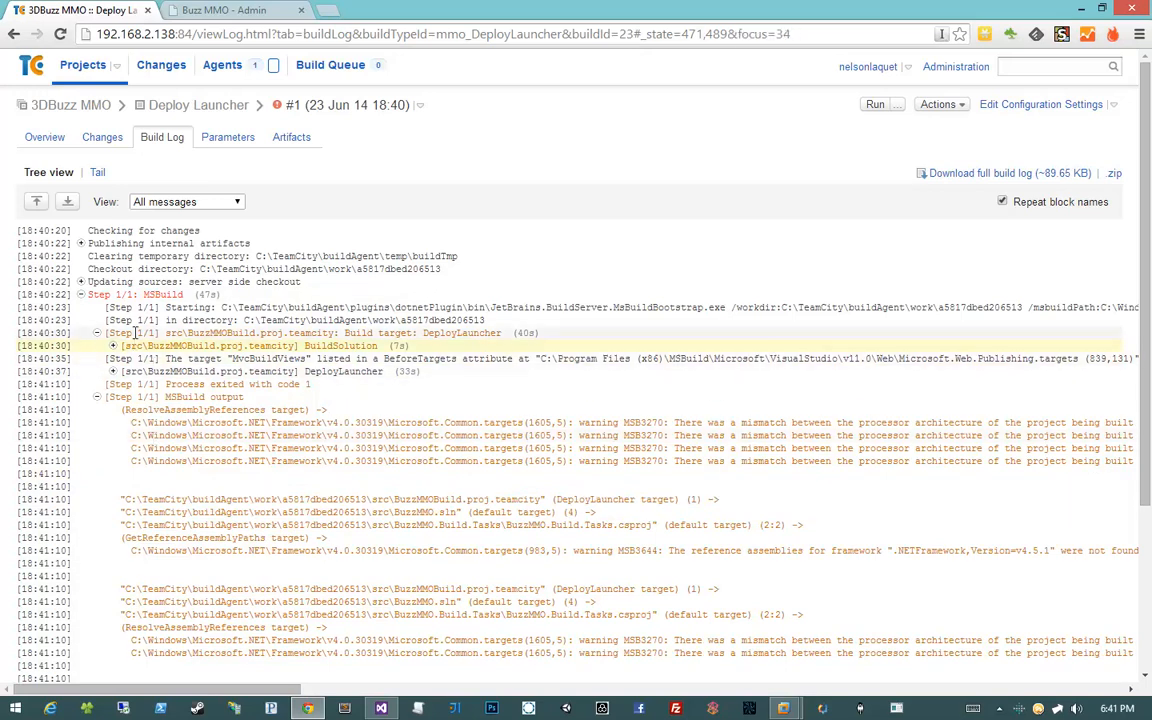
left_click(96, 334)
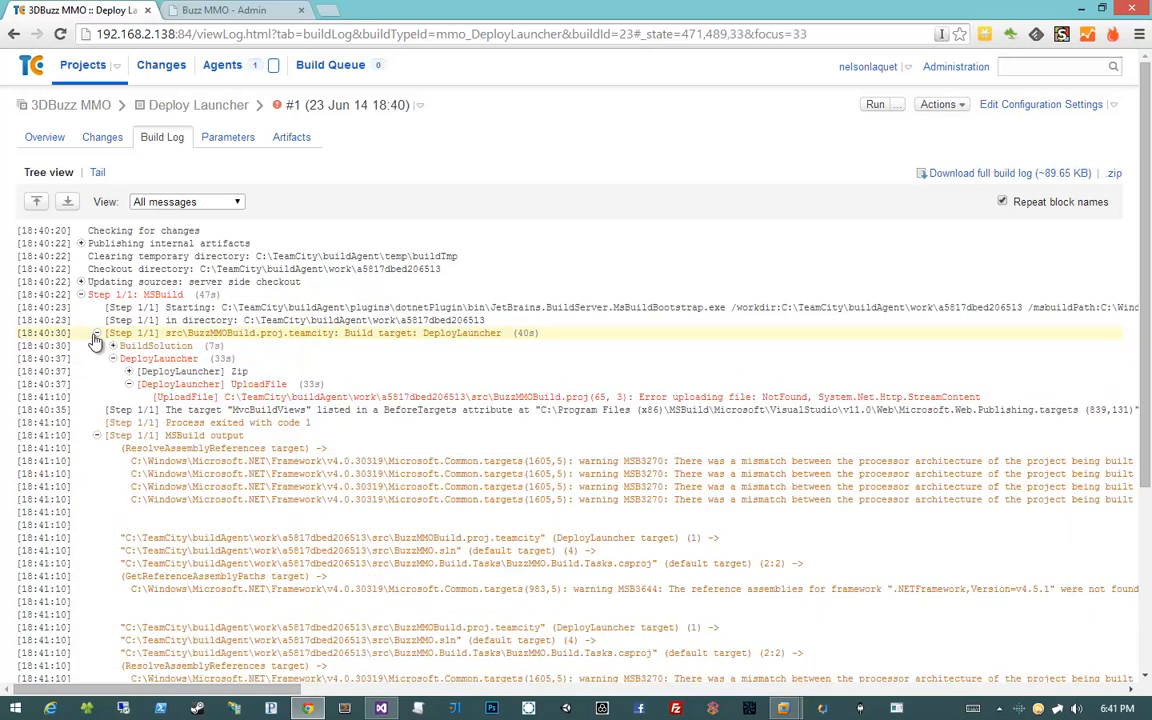
left_click(132, 360)
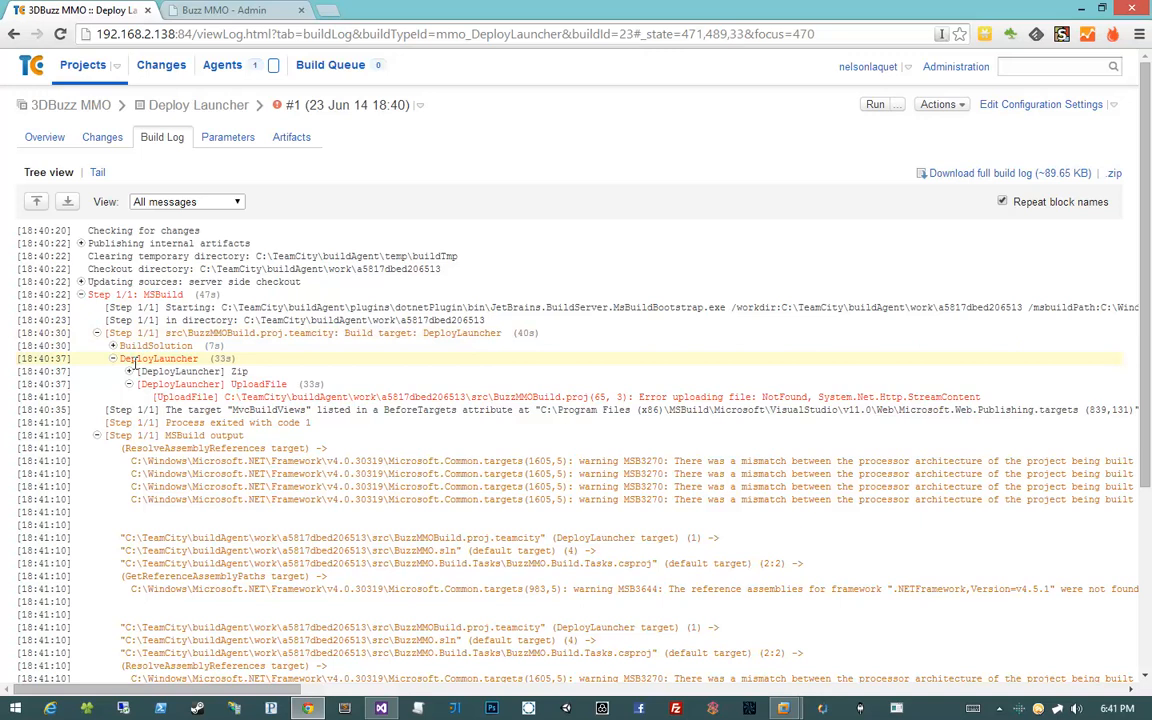
left_click(152, 386)
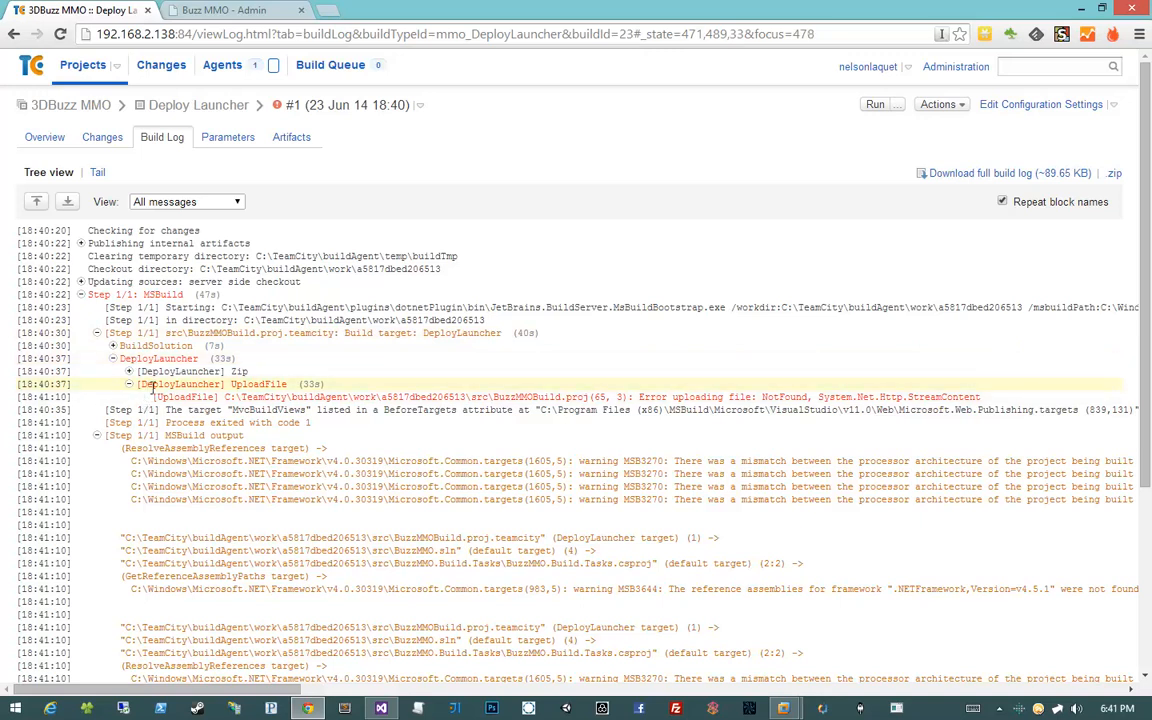
left_click(207, 398)
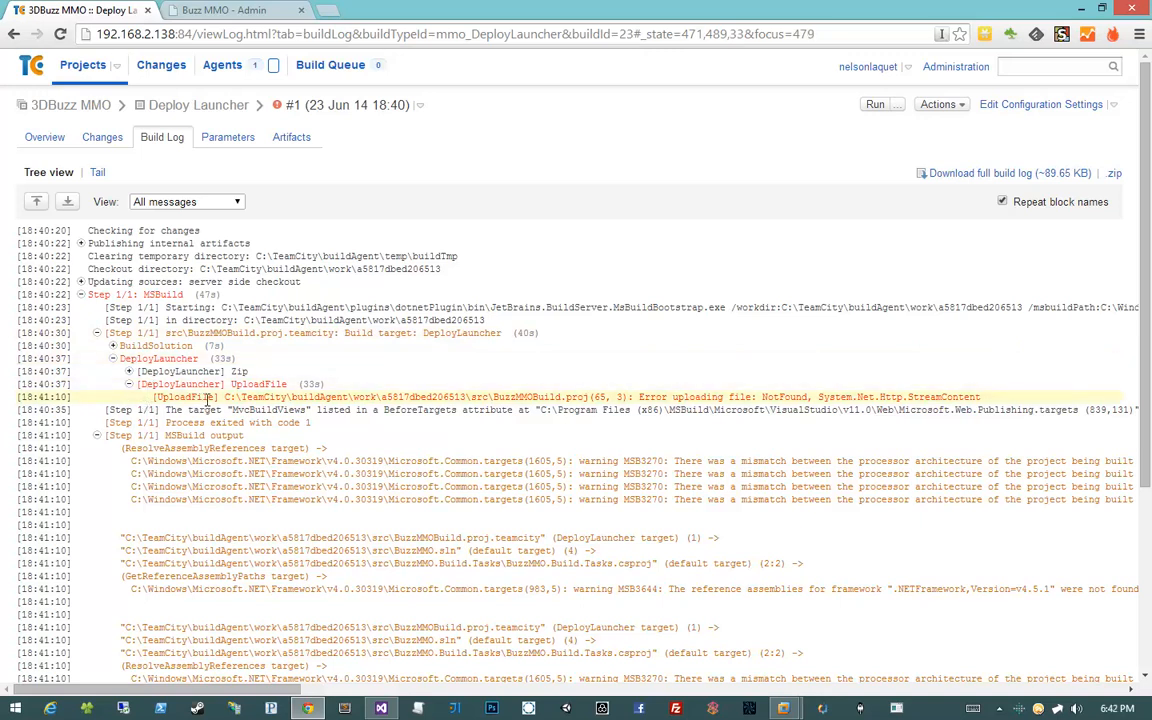
left_click_drag(207, 398, 673, 400)
left_click(673, 400)
left_click(129, 373)
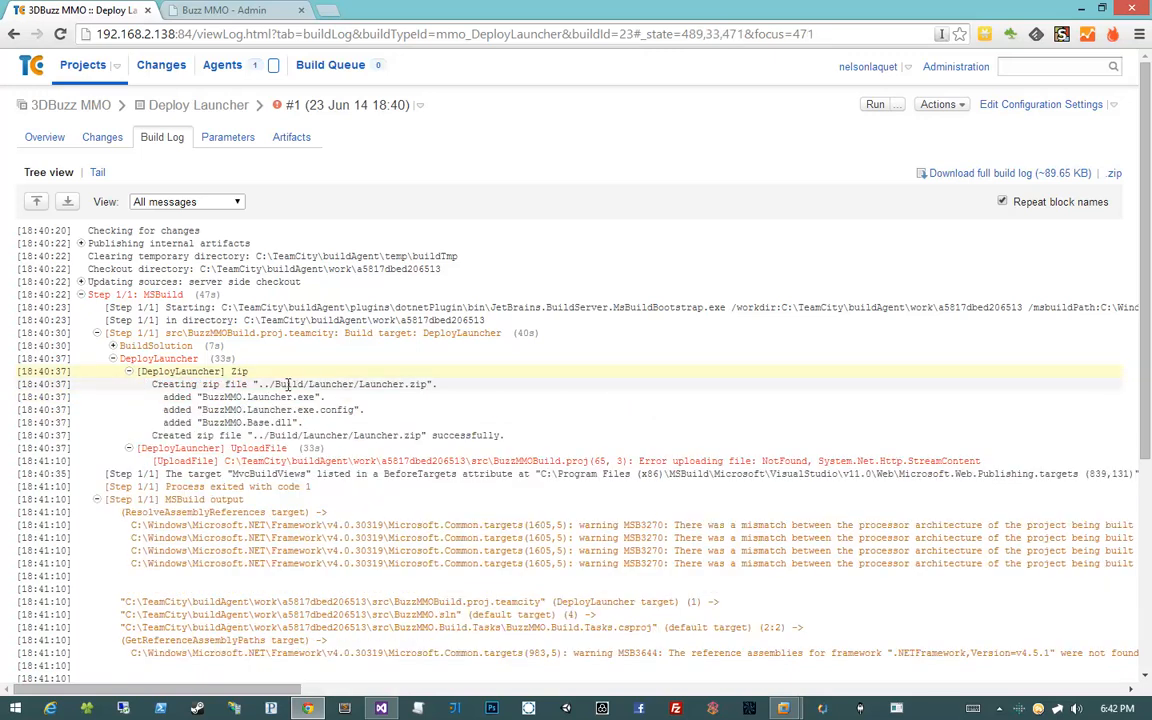
left_click(378, 707)
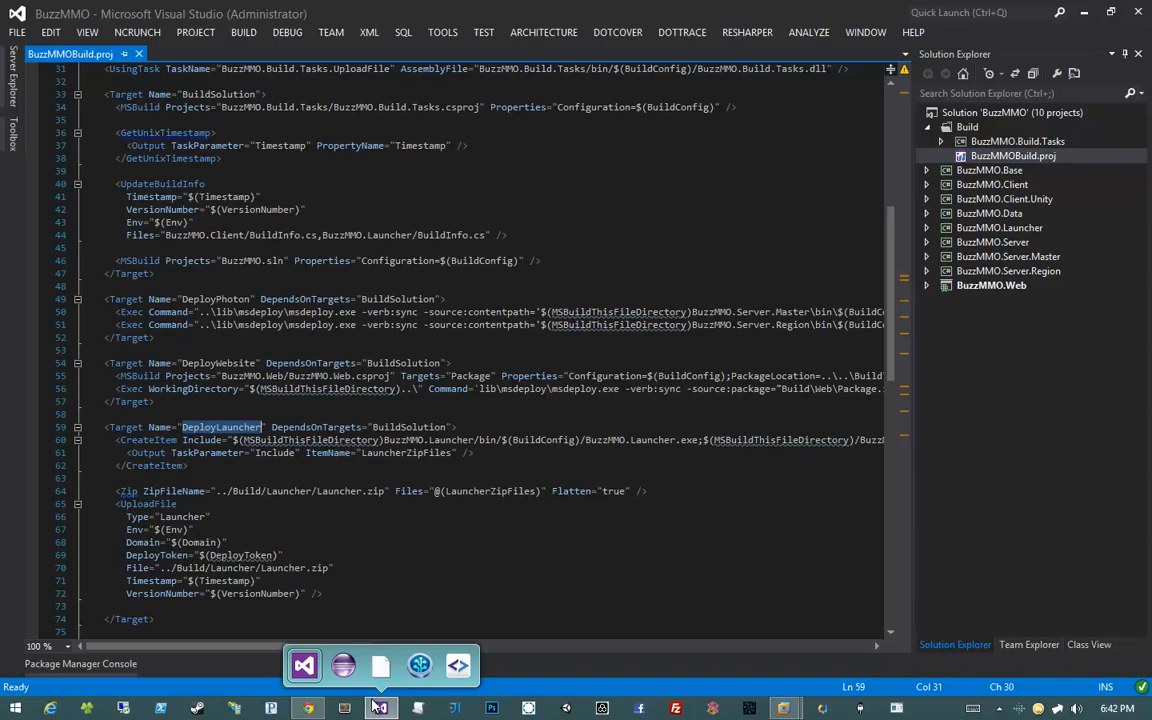
Expand BuzzMMO.Build.Tasks in Solution Explorer and open UploadFile.cs beside BuzzMMOBuild.proj
left_click(360, 427)
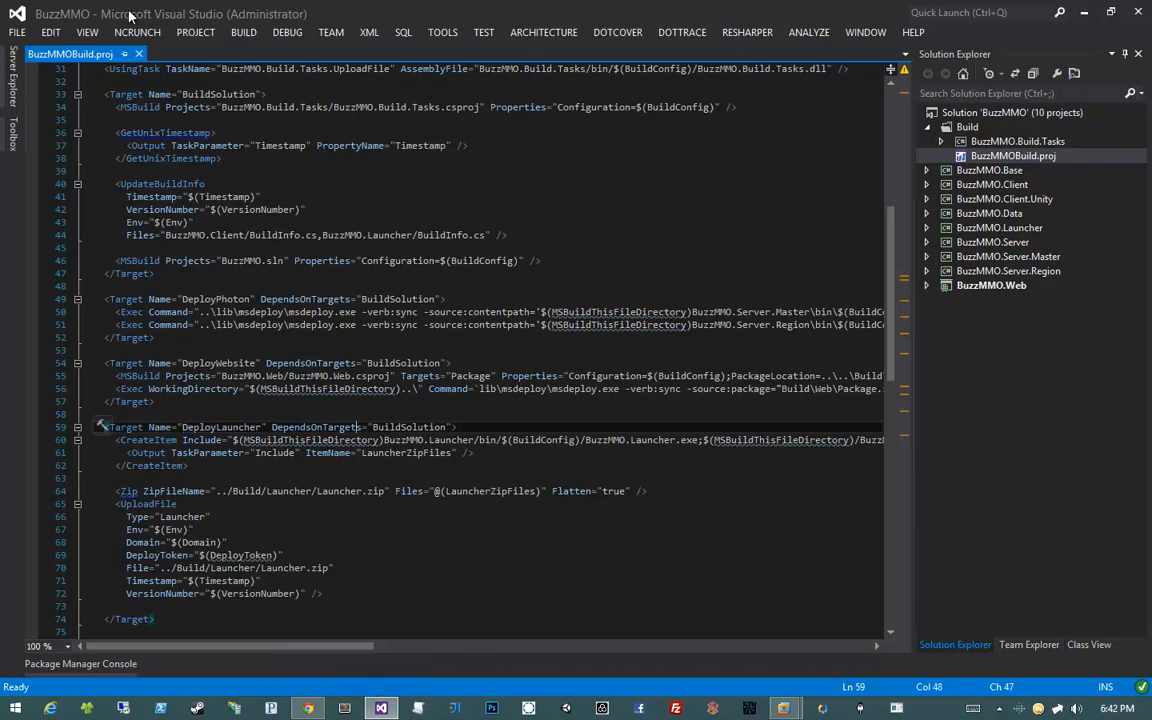
left_click(939, 142)
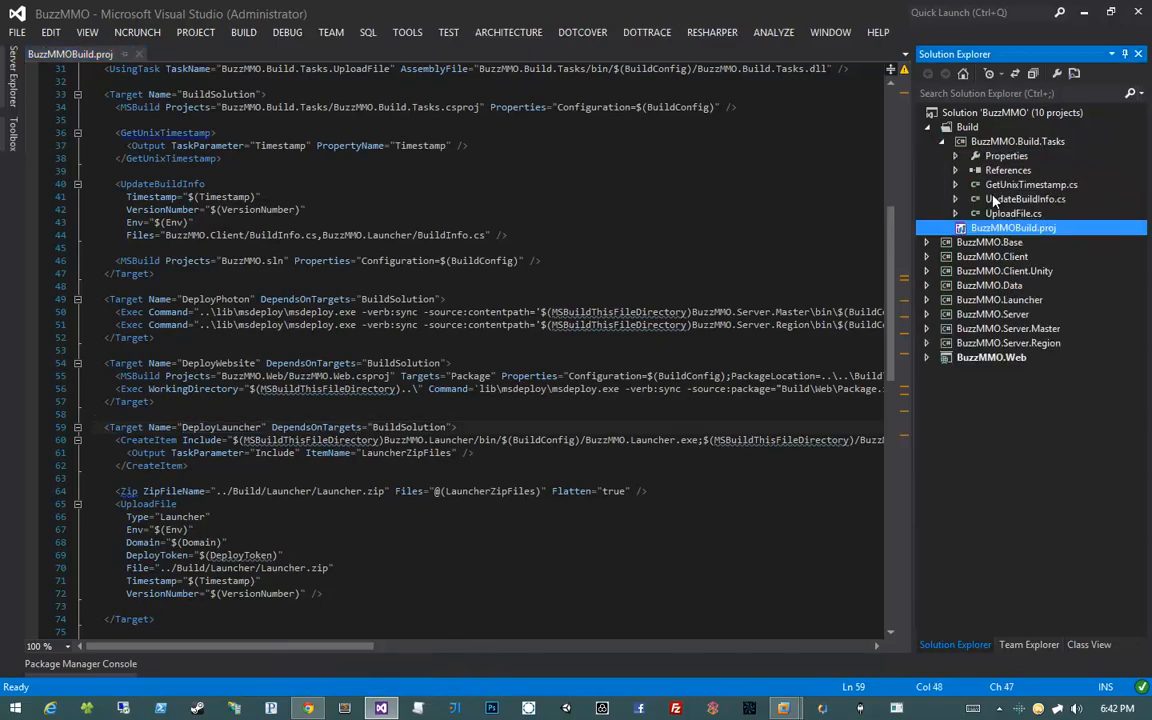
left_click_drag(855, 7, 1151, 247)
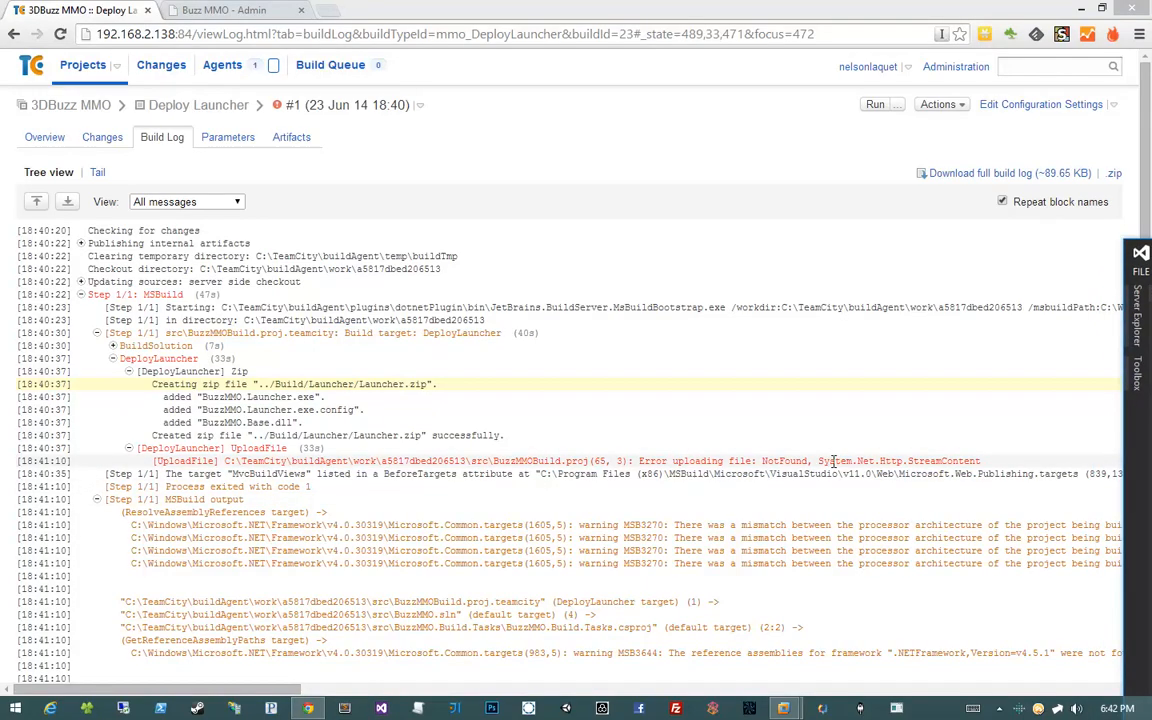
left_click_drag(1151, 247, 405, 153)
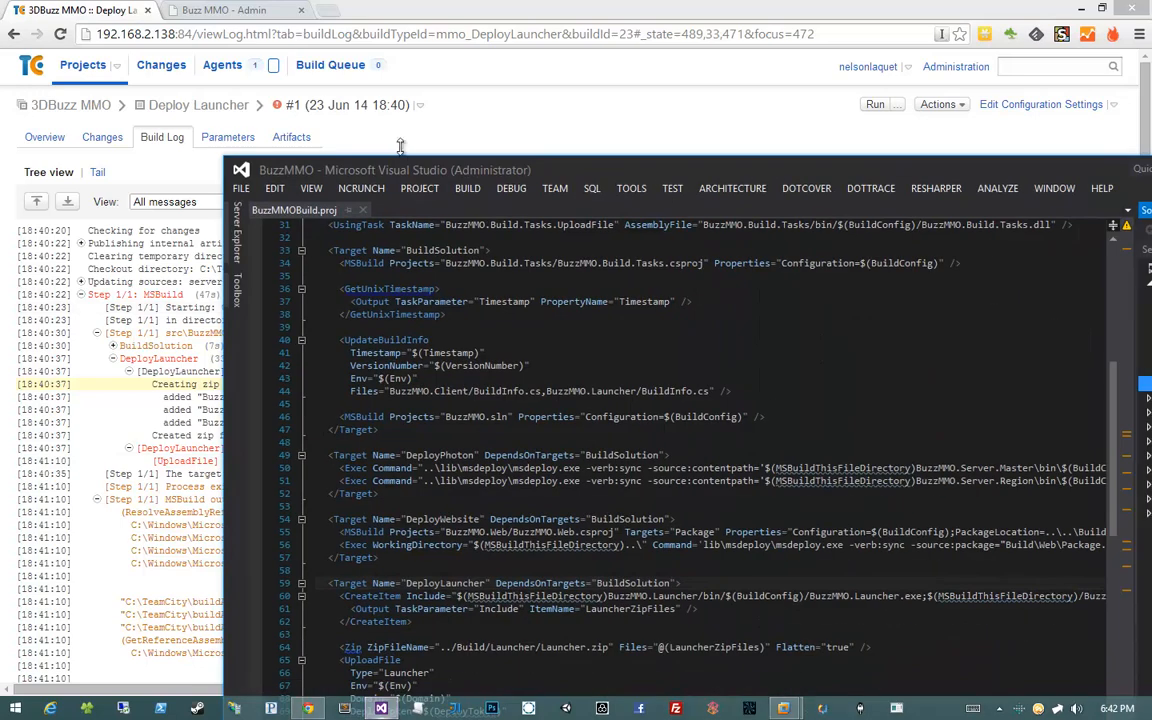
double_click(405, 167)
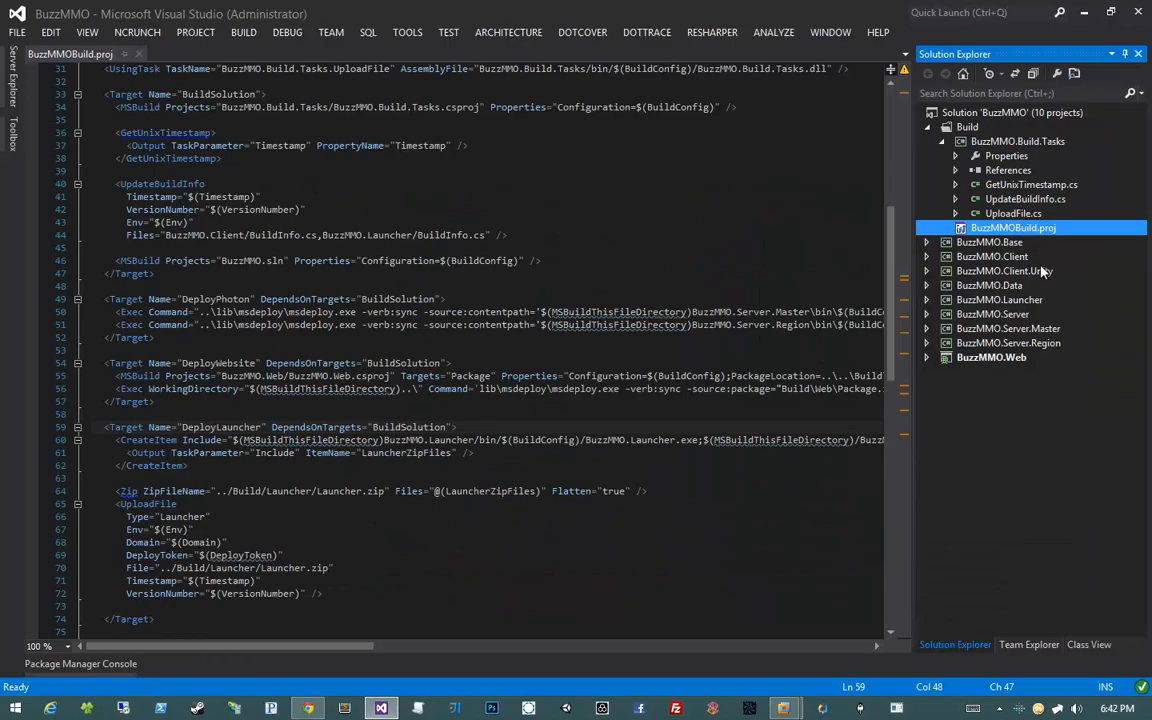
double_click(1000, 213)
left_click(800, 227)
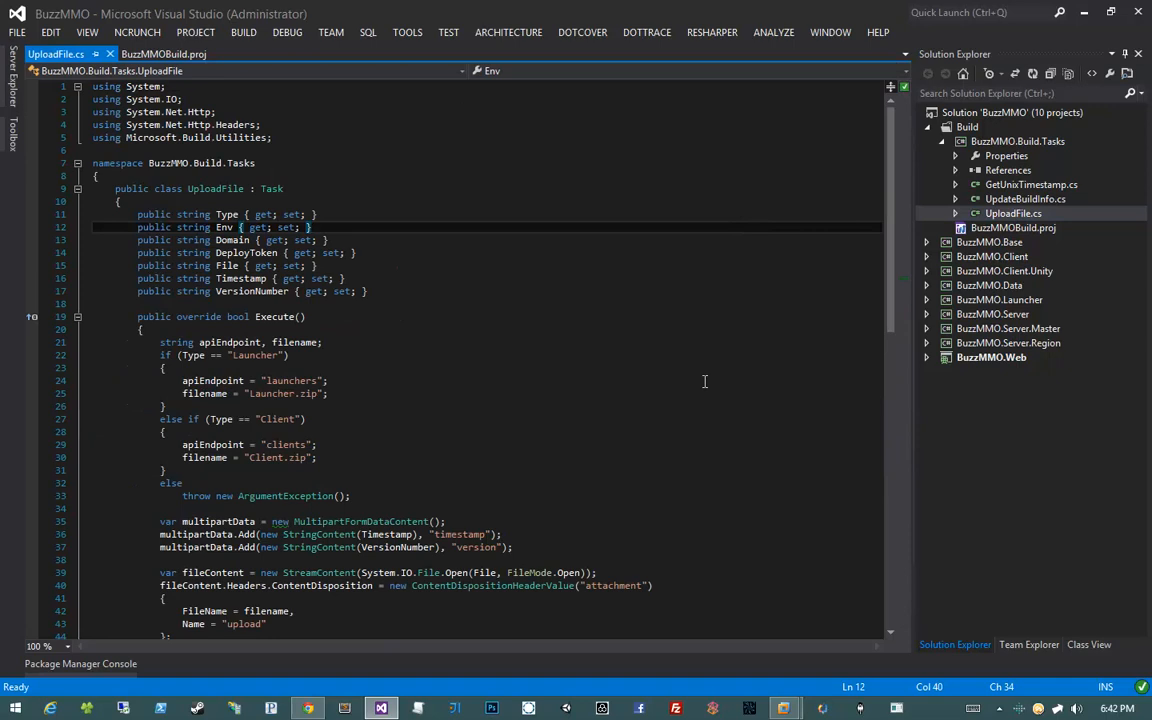
Review the upload code in UploadFile.cs: the filename, StreamContent file stream and File argument
scroll(704, 381, "down", 5)
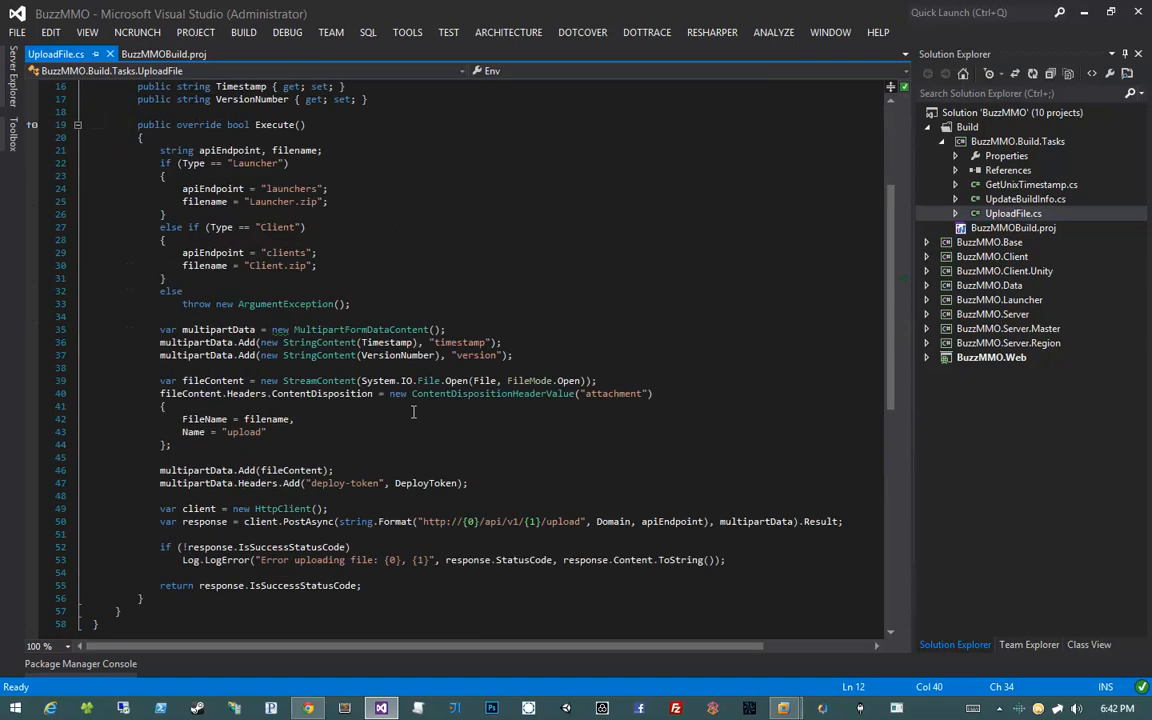
left_click(276, 419)
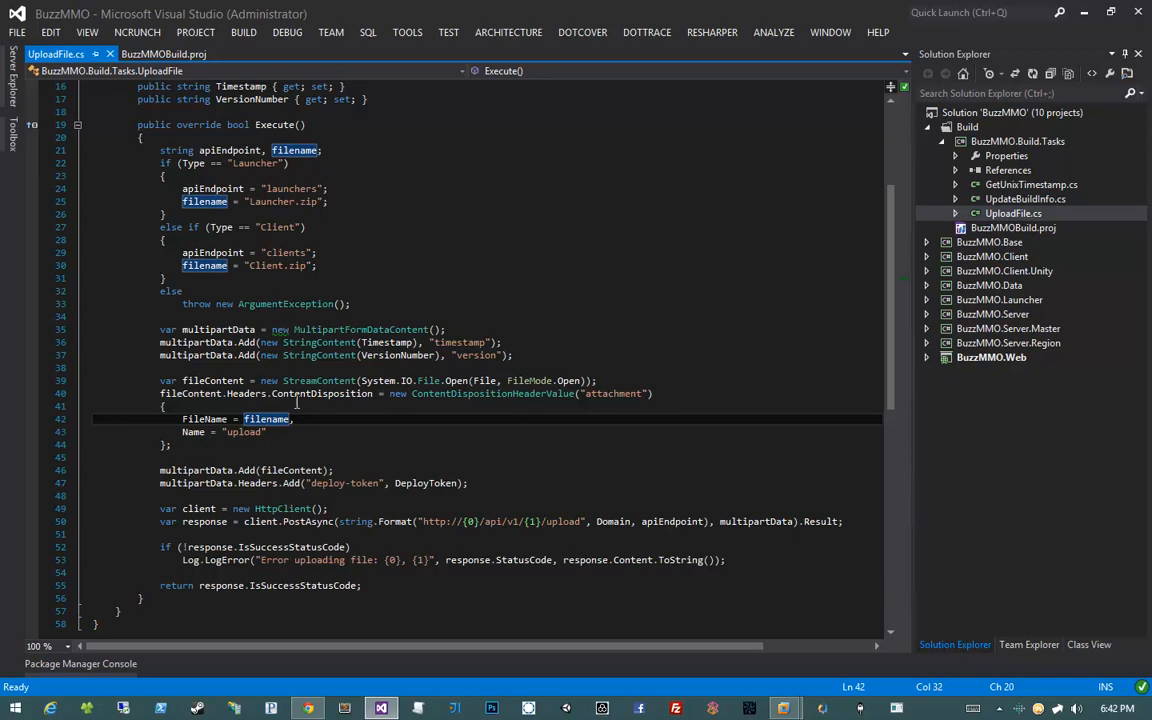
left_click(402, 381)
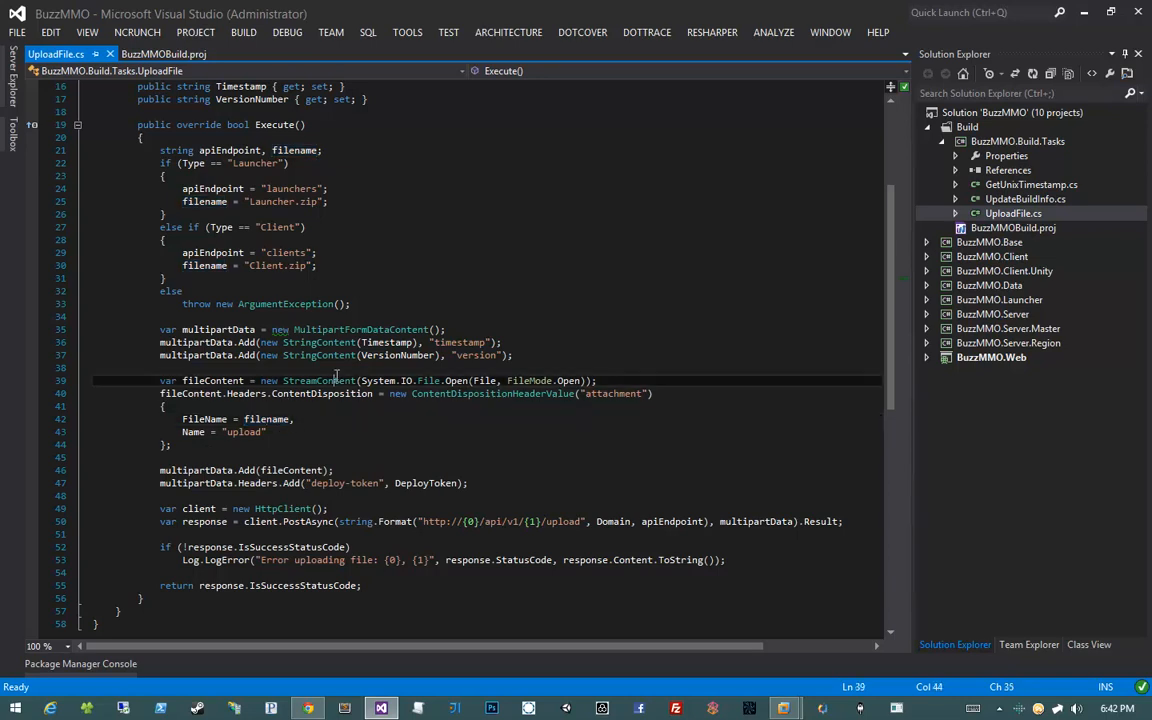
left_click(486, 381)
Return to the BuzzMMOBuild.proj build script from Solution Explorer
scroll(135, 368, "up", 4)
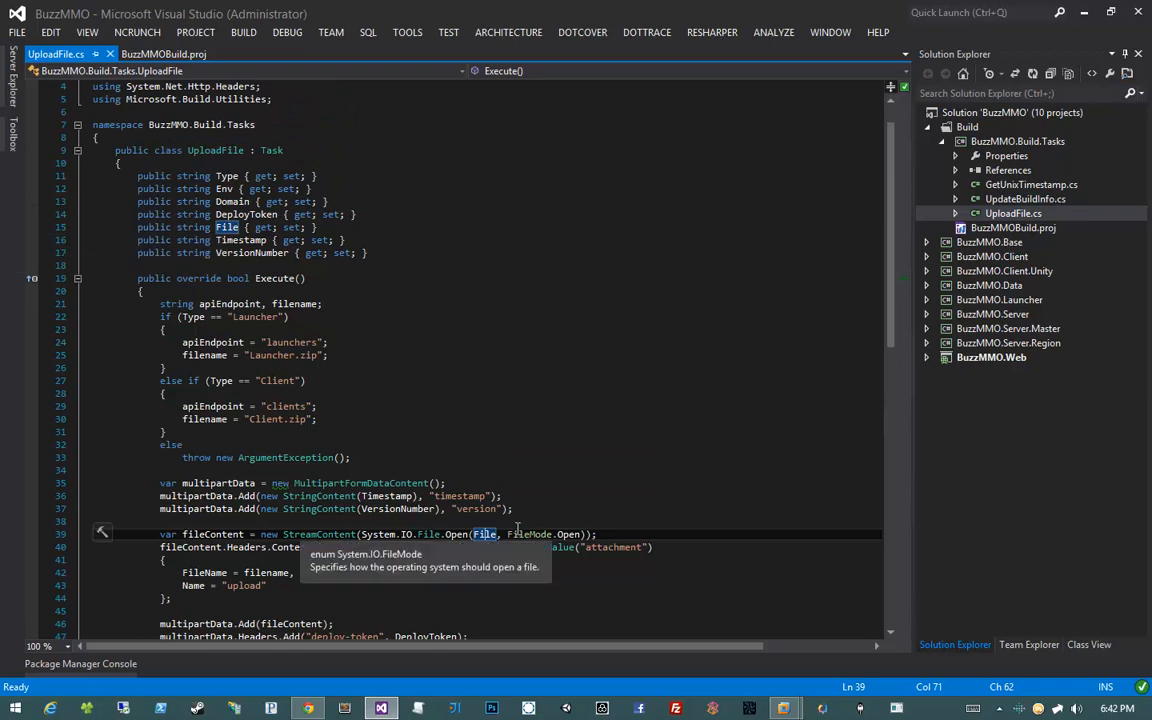
left_click(991, 229)
double_click(991, 229)
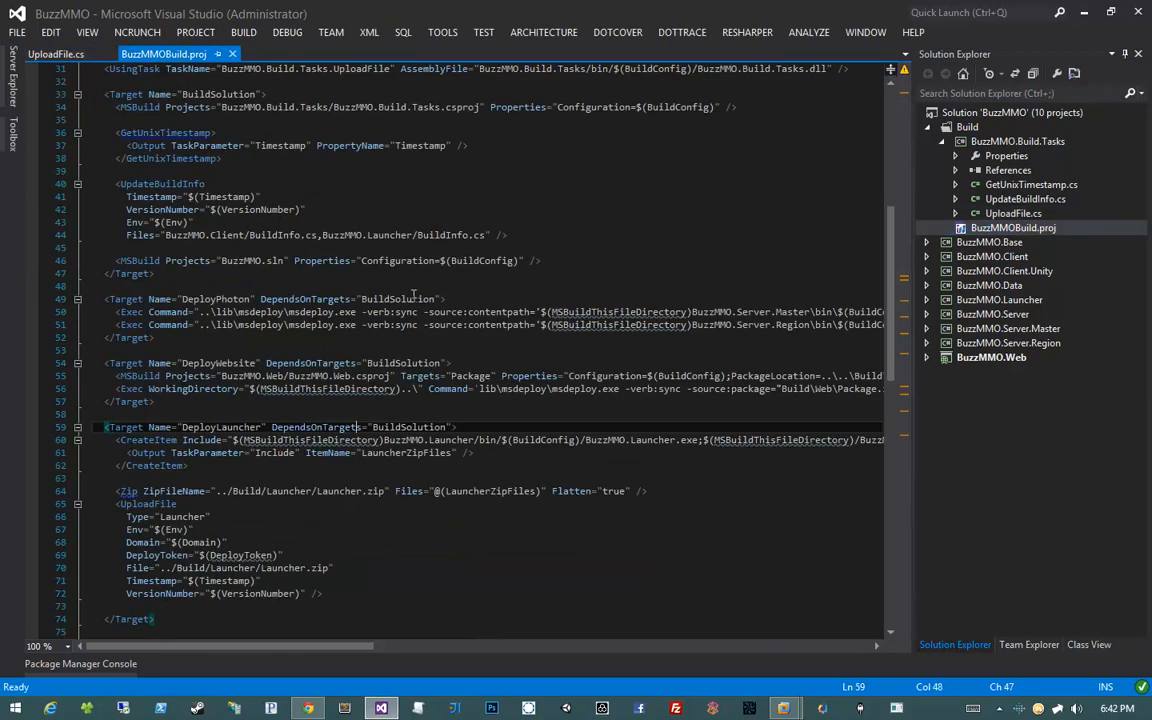
scroll(259, 383, "down", 3)
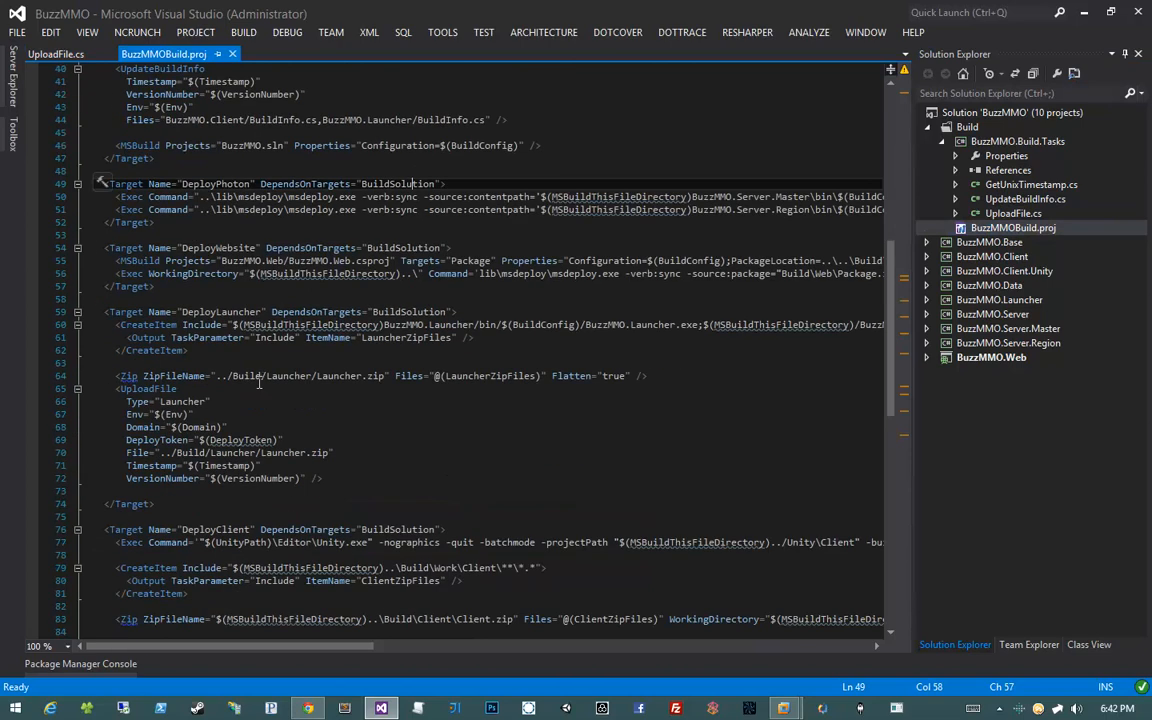
double_click(161, 389)
double_click(135, 455)
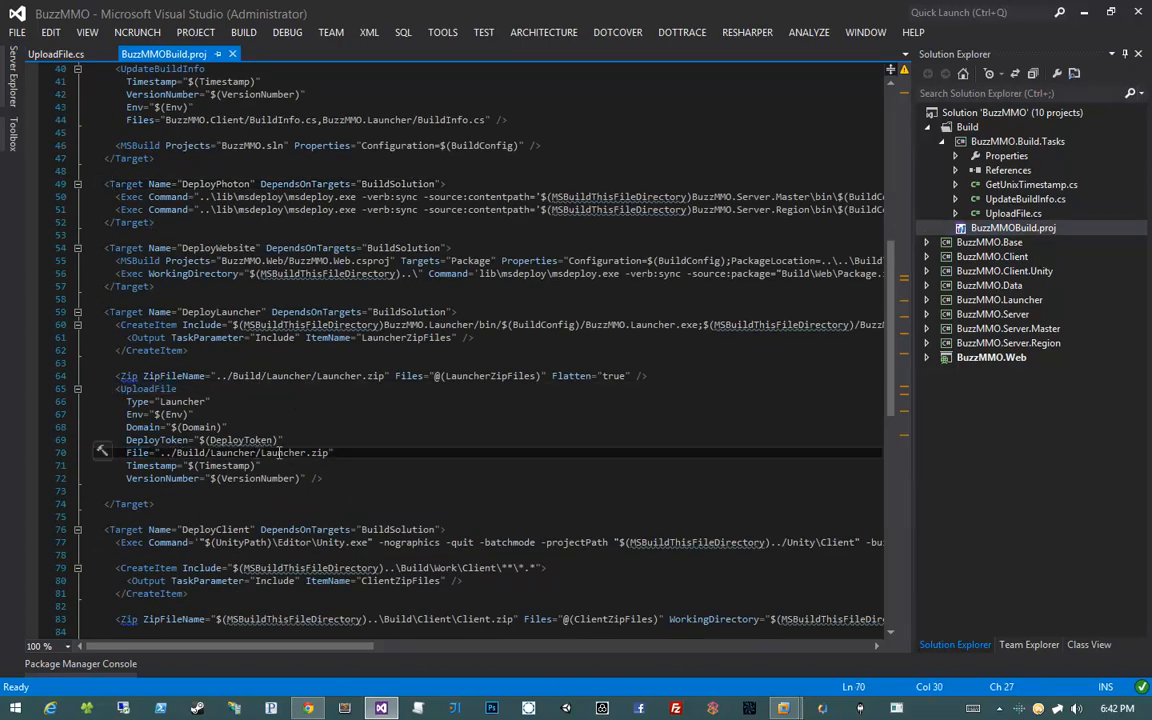
left_click(313, 452)
key("Up")
key("Up")
key("Up")
key("Up")
key("Up")
key("Up")
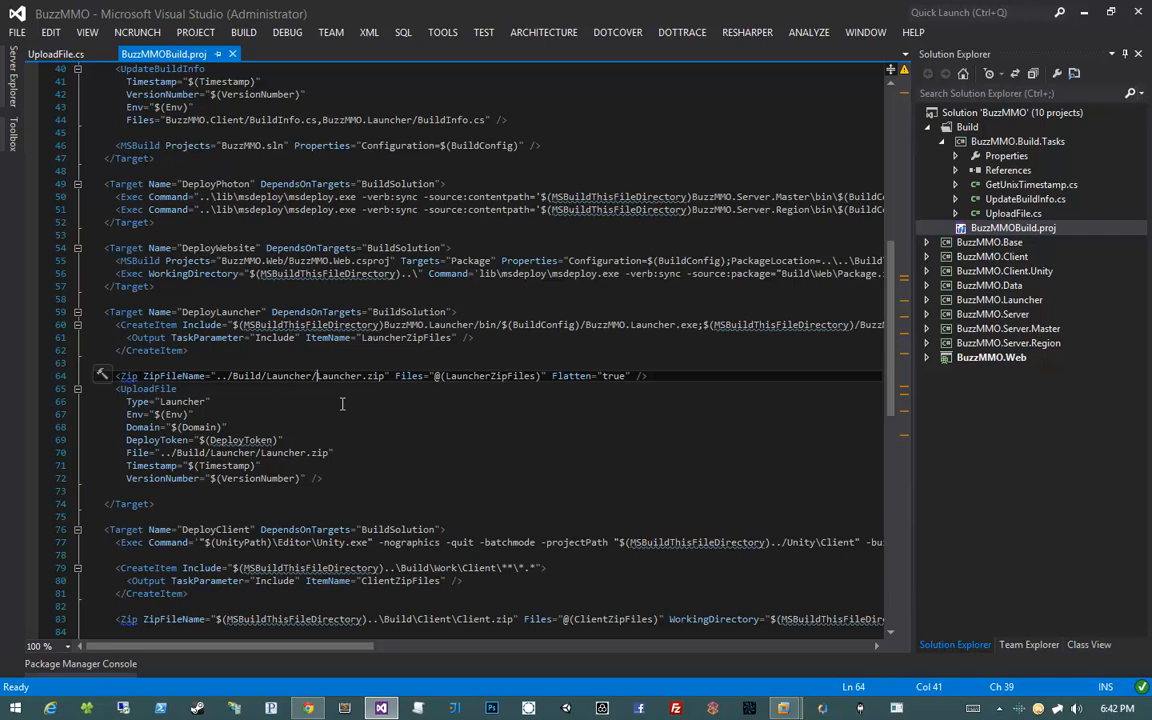
mouse_move(784, 708)
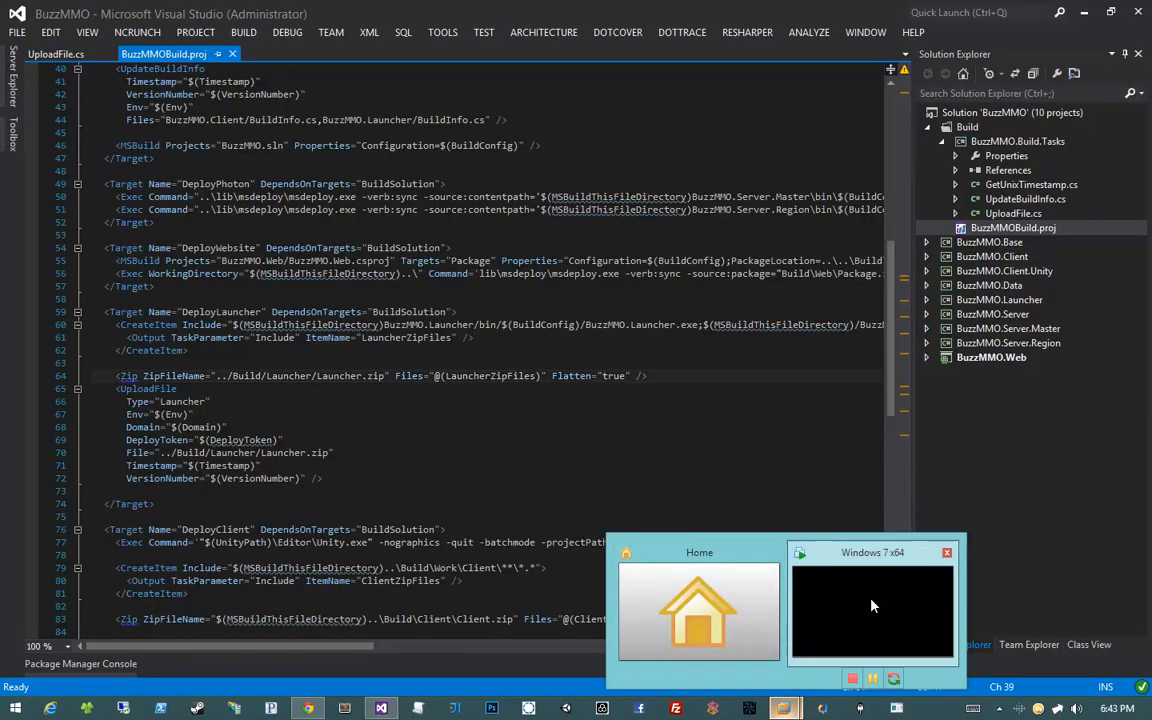
Bring up the Windows 7 x64 VM, glance at the TeamCity log, and open Explorer inside the VM
left_click(874, 607)
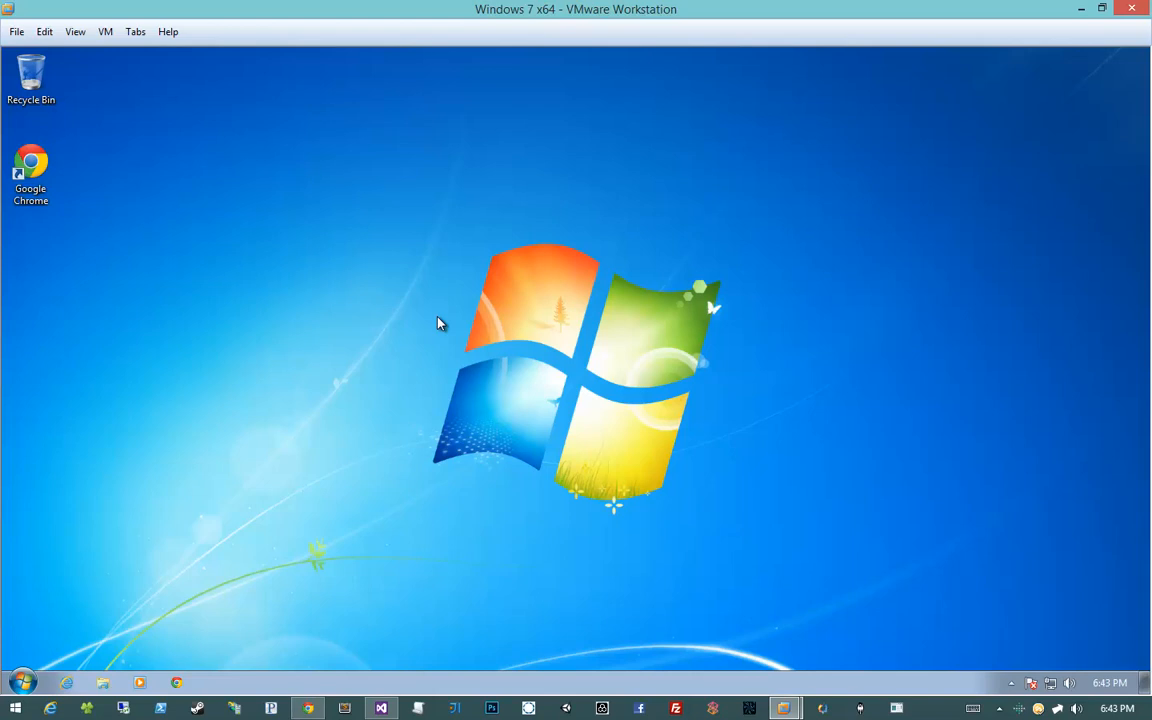
mouse_move(308, 708)
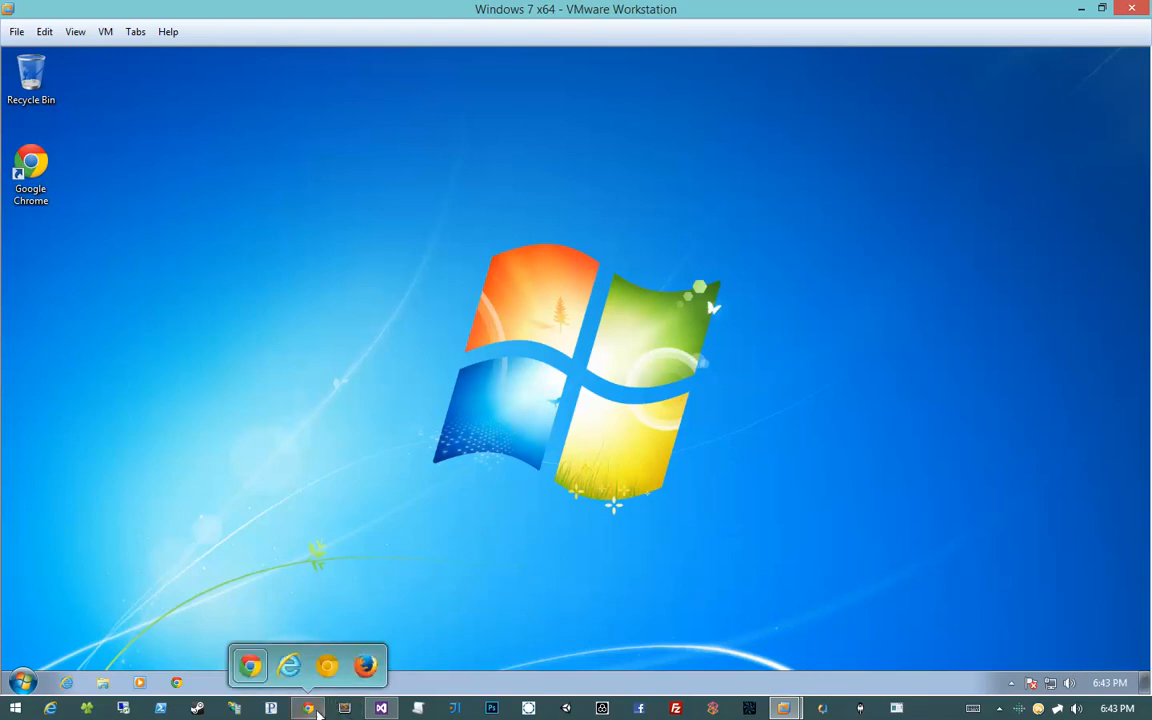
left_click(250, 665)
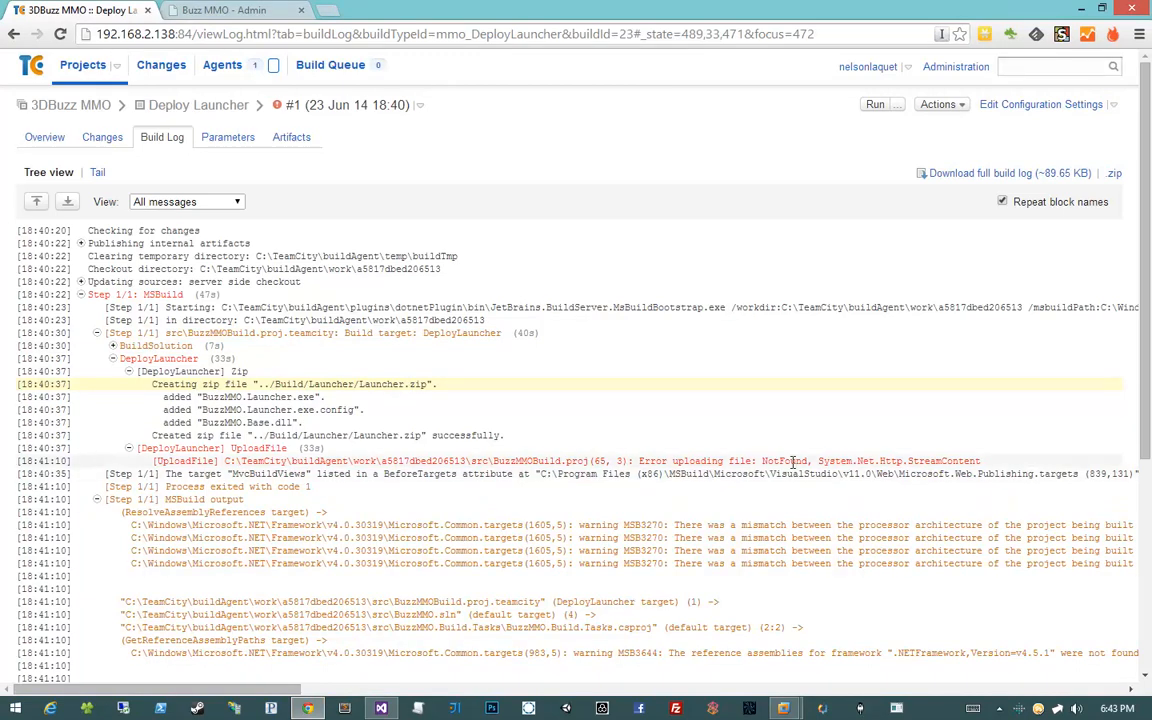
left_click(310, 709)
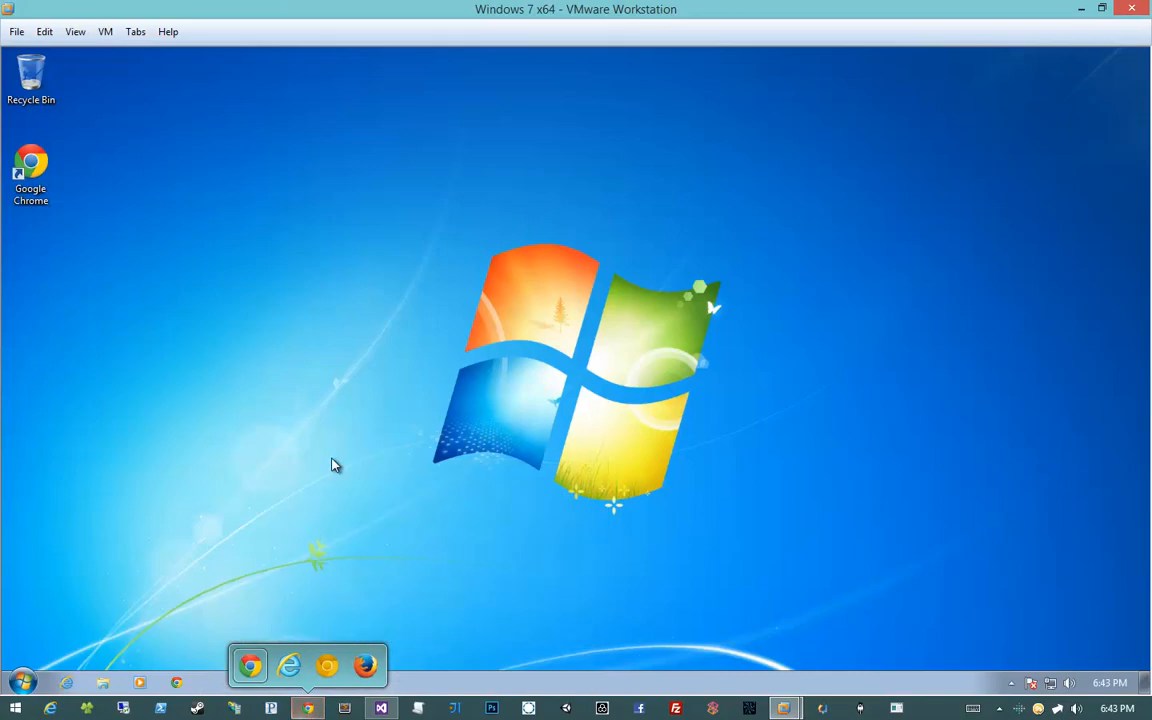
left_click(115, 685)
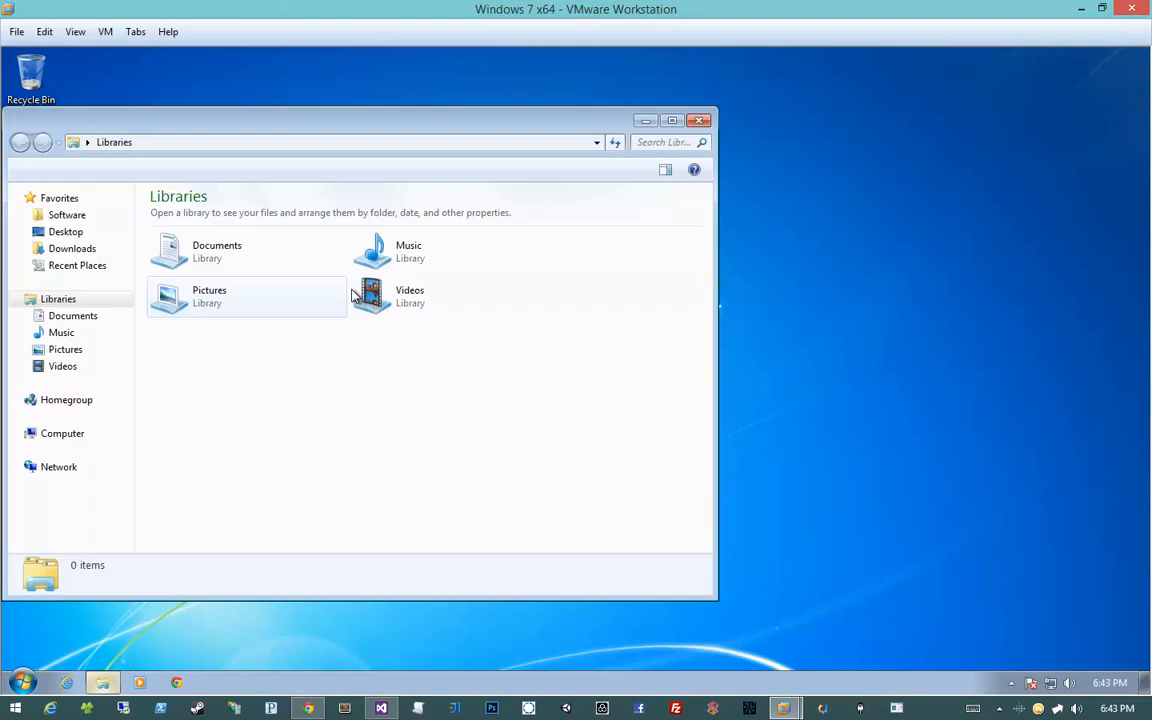
Maximise Explorer and open Local Disk (C:) from the Computer drives list
double_click(378, 122)
left_click(84, 369)
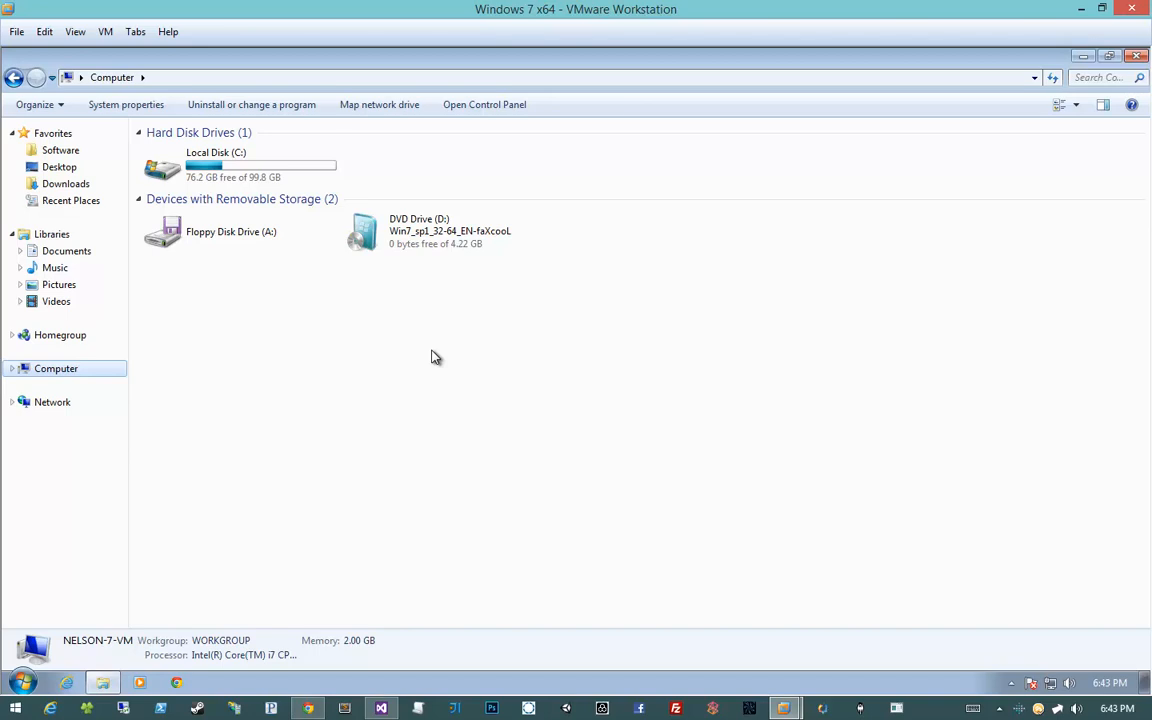
left_click(215, 174)
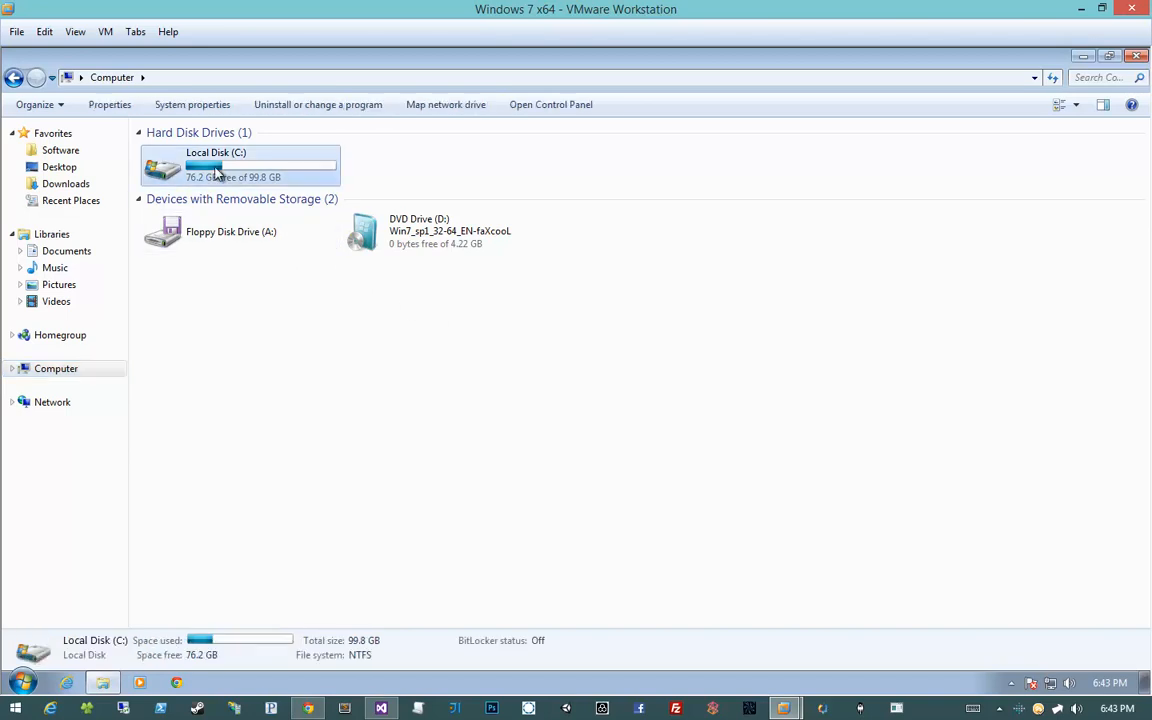
double_click(215, 174)
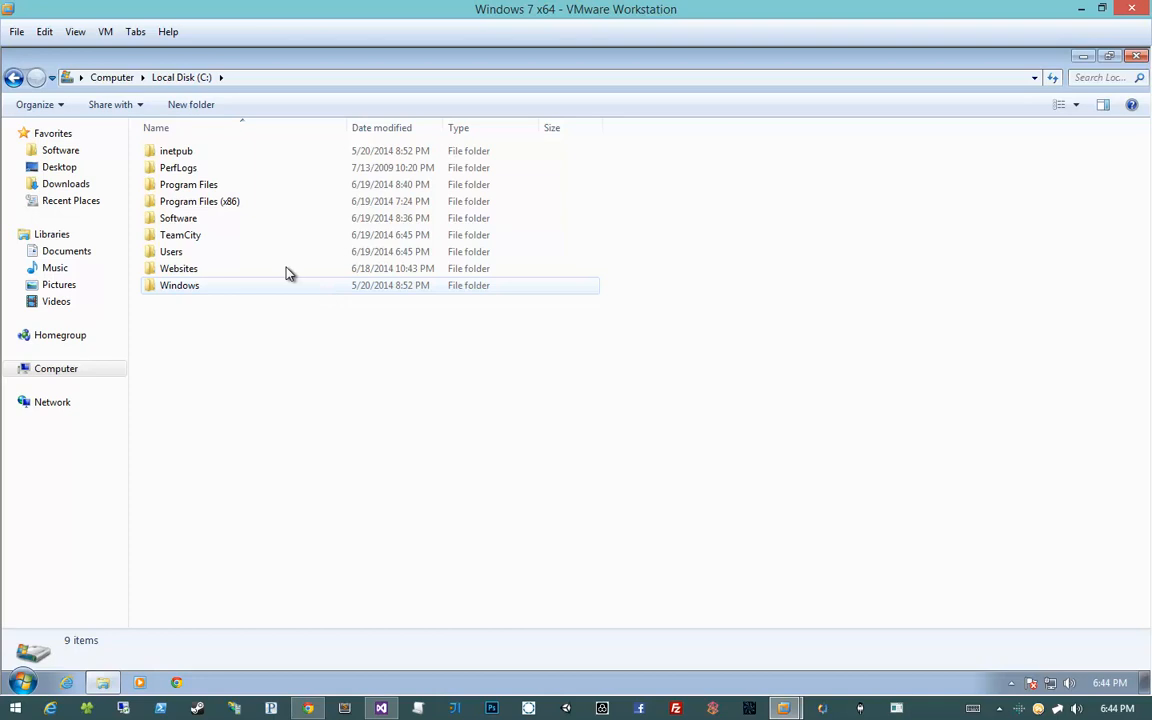
left_click(165, 242)
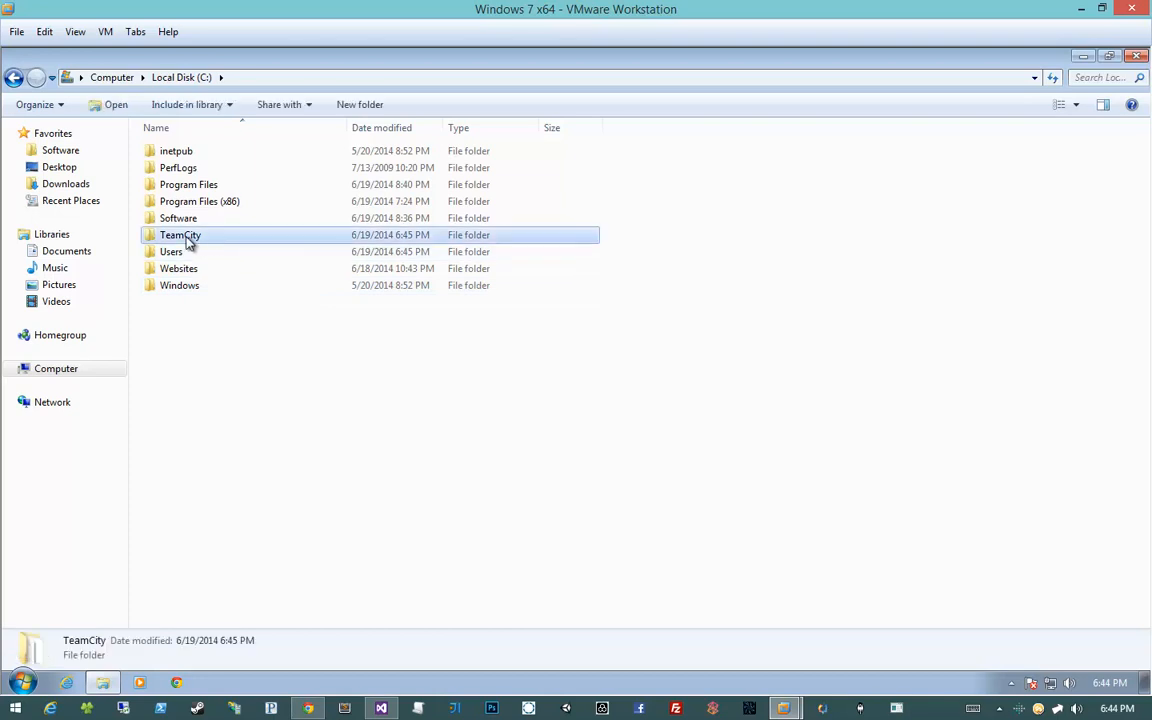
double_click(188, 243)
left_click(185, 170)
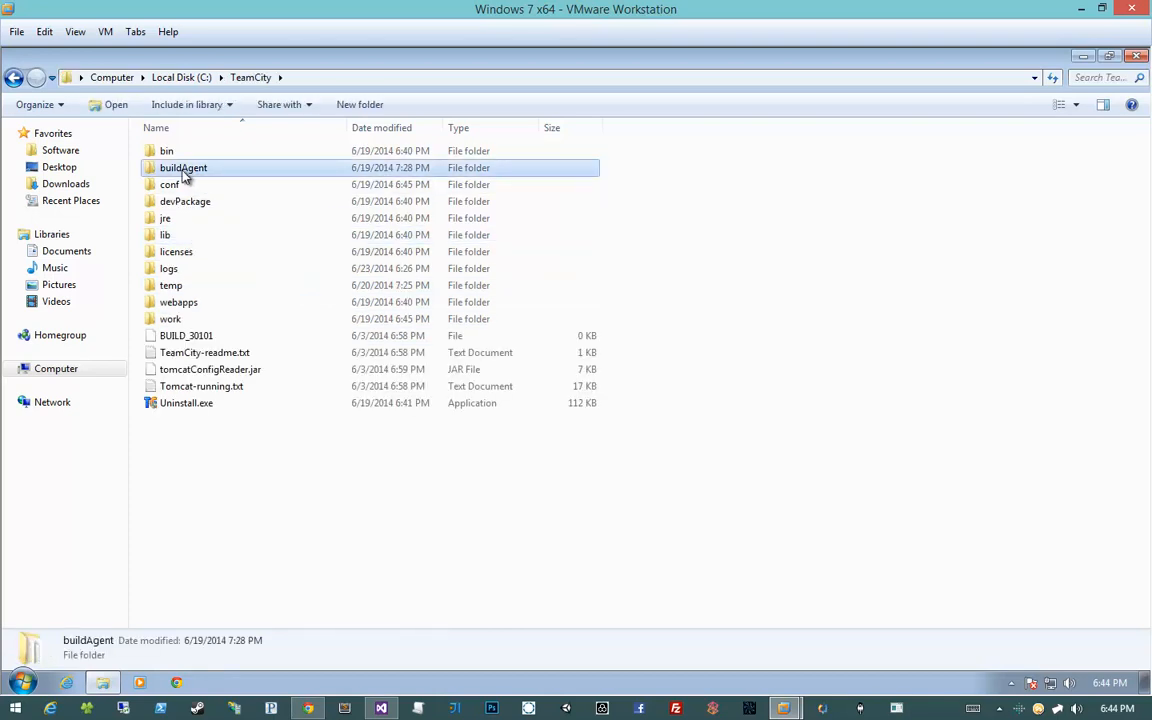
double_click(184, 168)
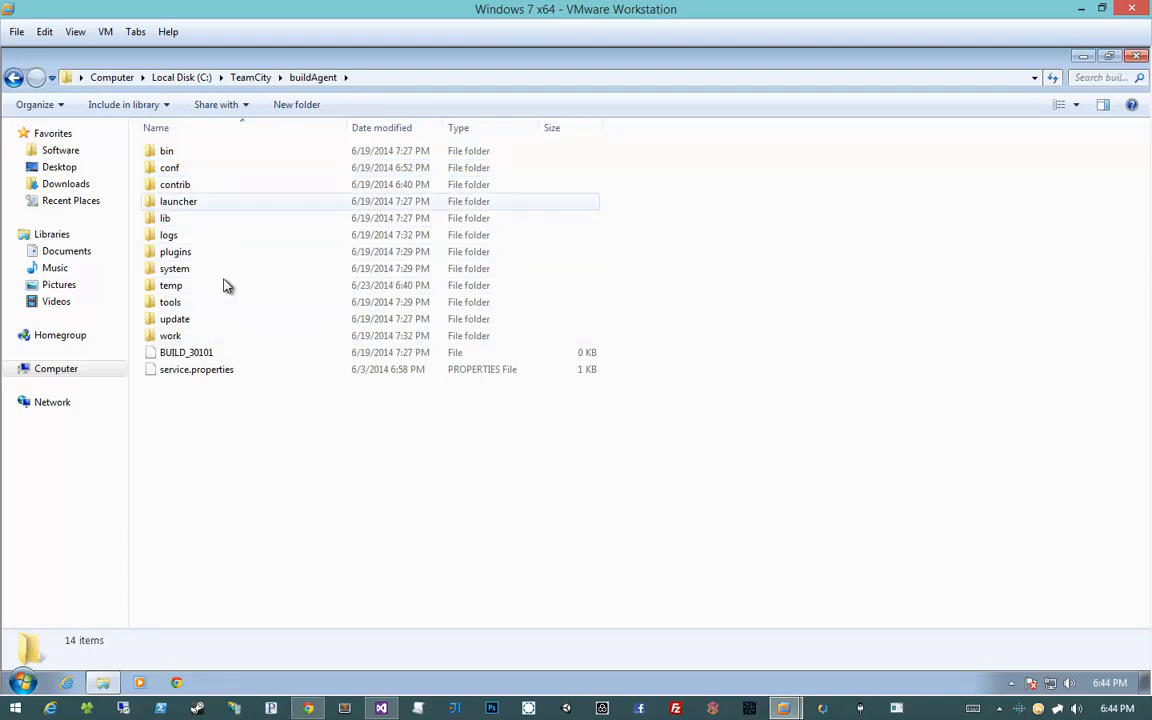
key("BackSpace")
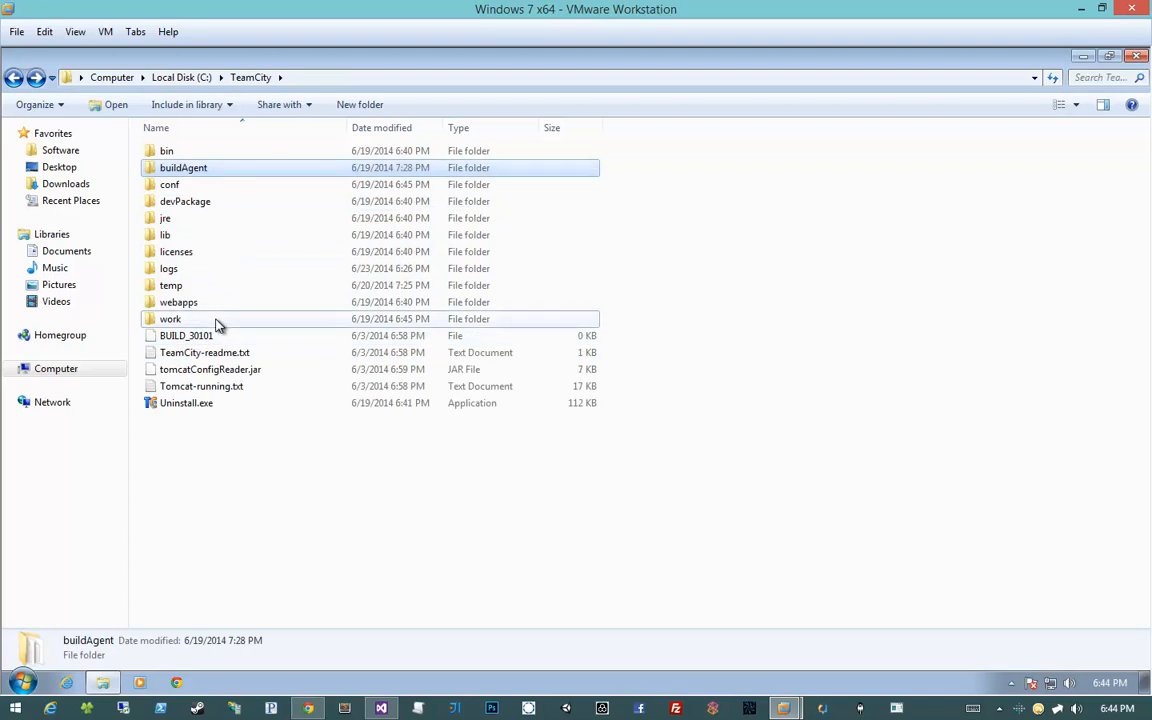
double_click(218, 320)
key("BackSpace")
left_click(232, 428)
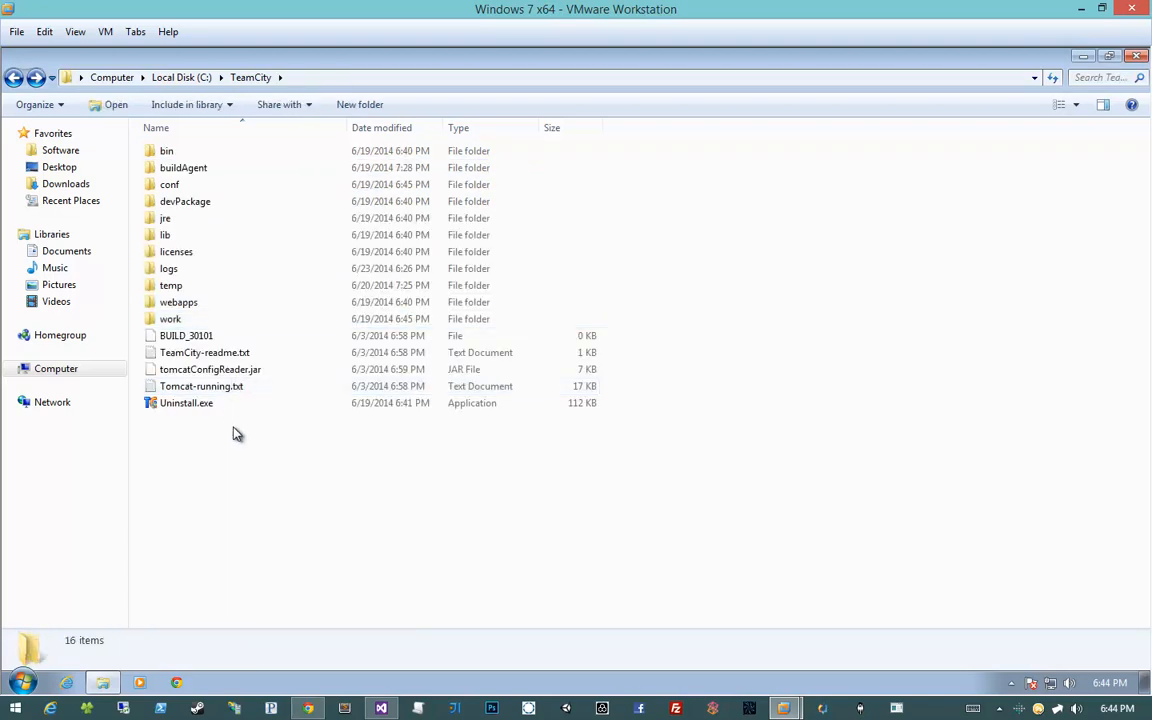
key("BackSpace")
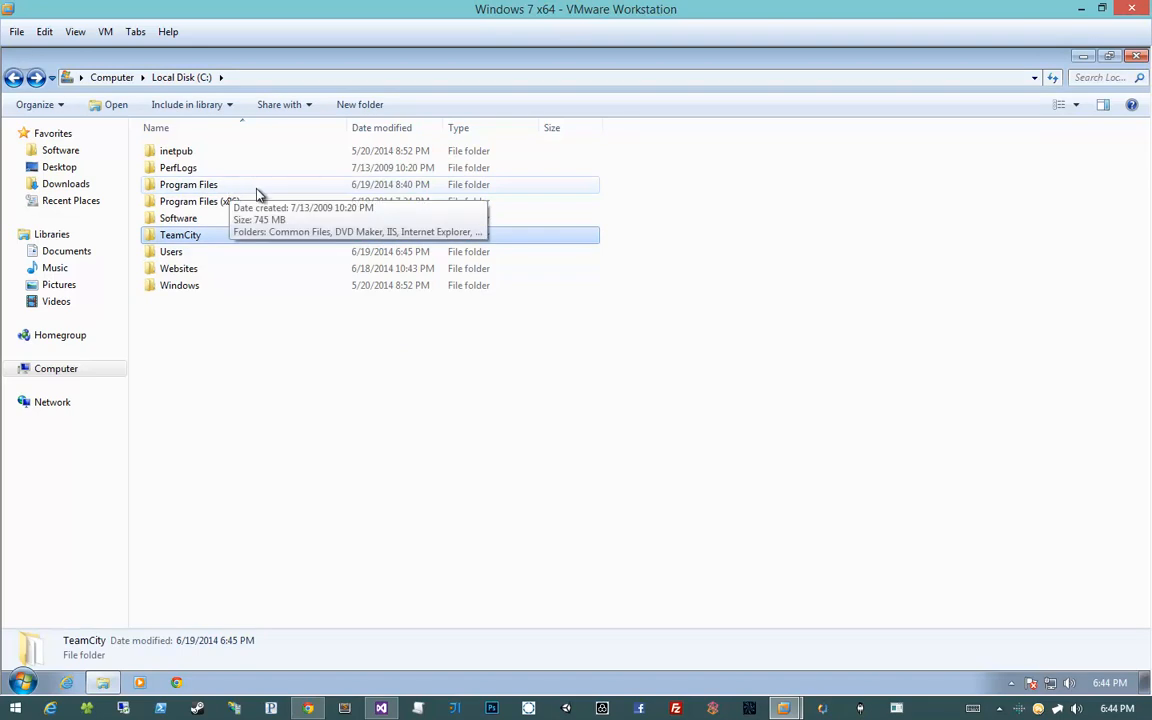
Look inside the Program Files (x86) and Program Files folders
double_click(252, 203)
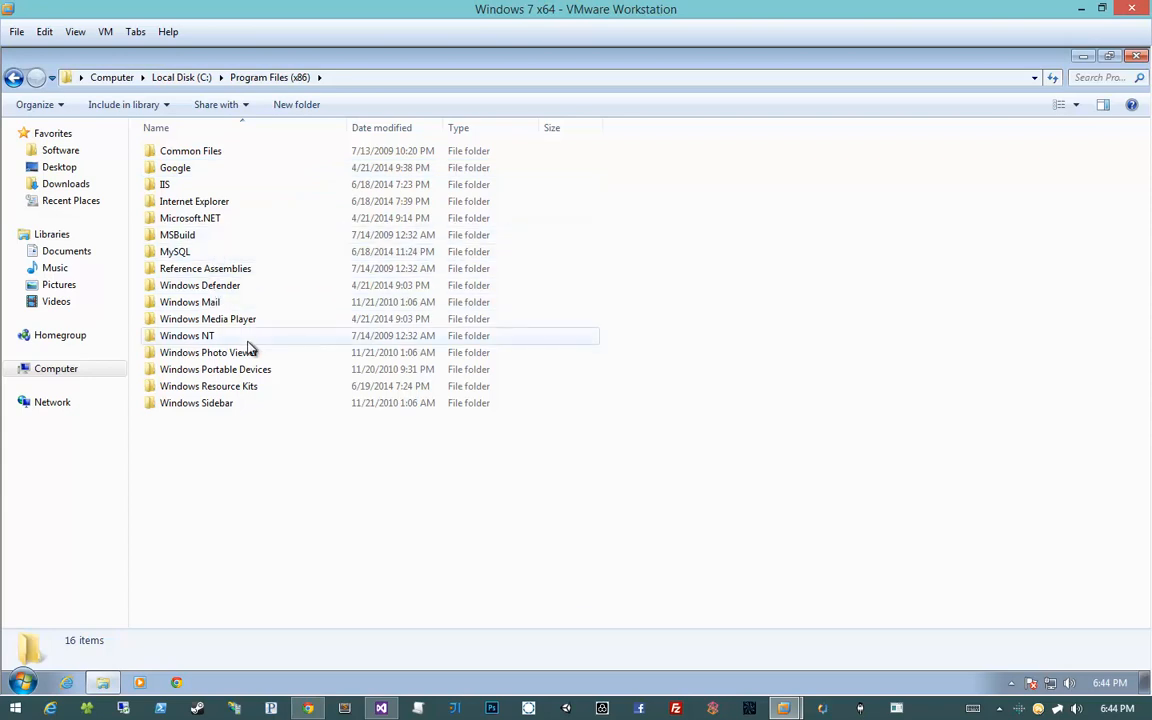
key("BackSpace")
double_click(206, 185)
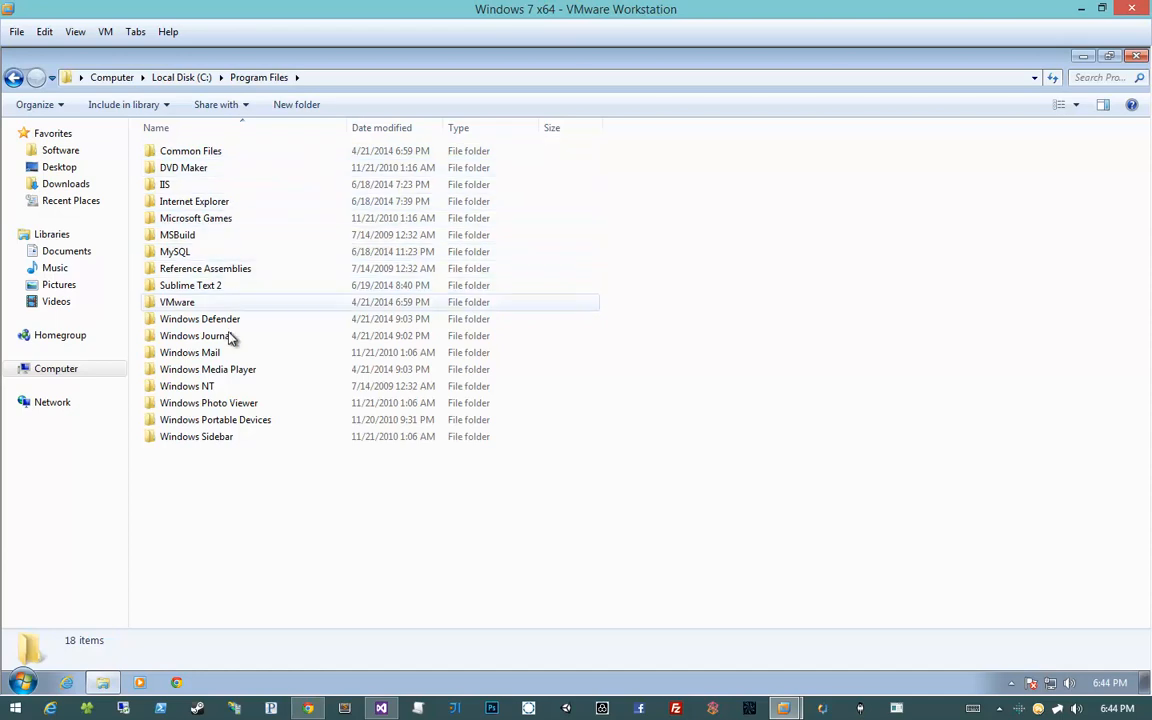
Edit the address bar path to reach C:\ProgramData
left_click(322, 77)
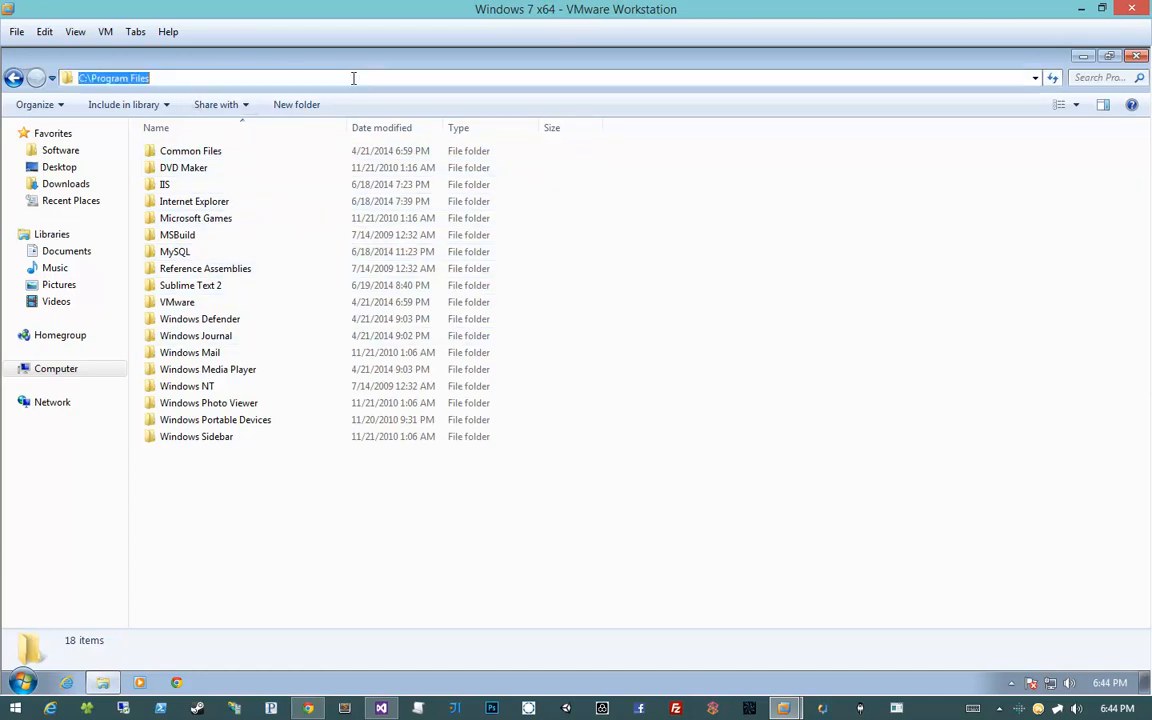
left_click(124, 78)
double_click(124, 78)
left_click(180, 79)
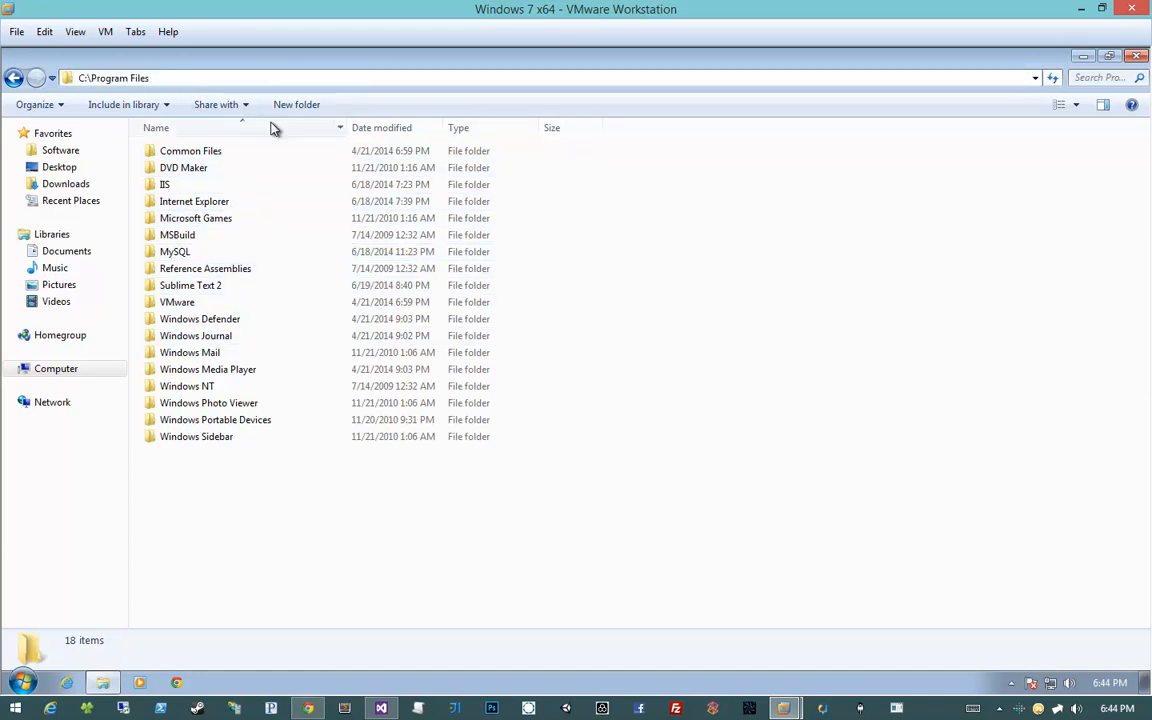
key("BackSpace")
key("BackSpace")
key("BackSpace")
key("BackSpace")
key("BackSpace")
type("Data")
key("Return")
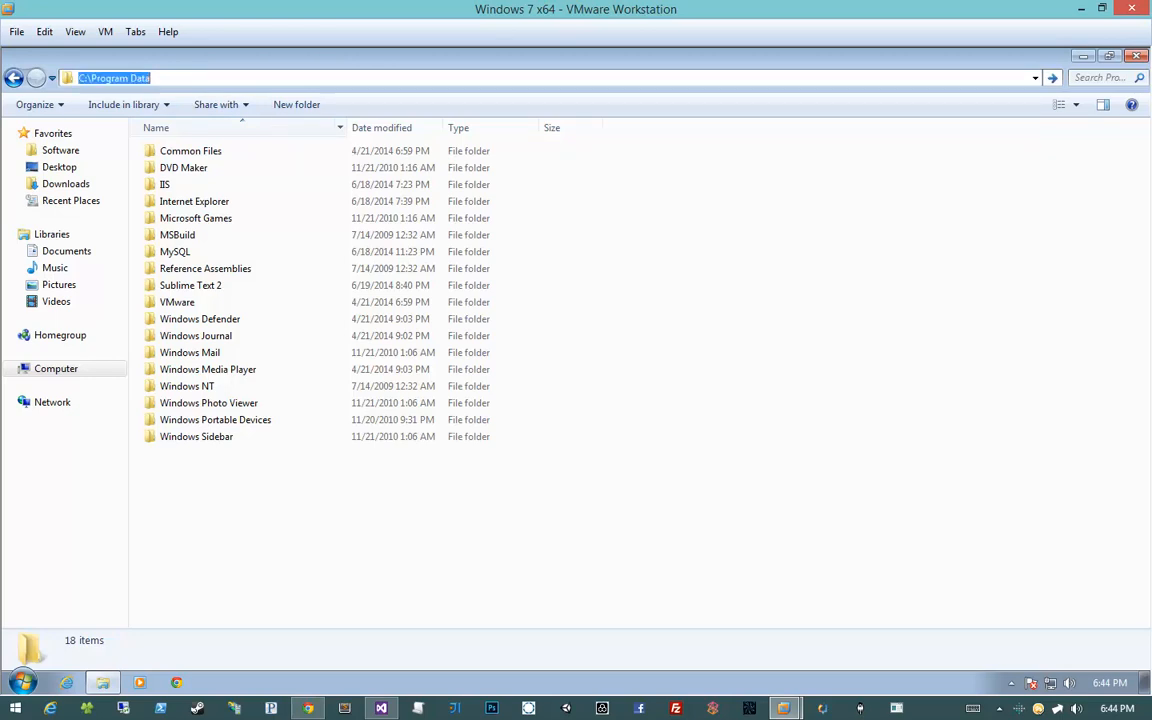
key("Return")
left_click(210, 78)
key("BackSpace")
key("BackSpace")
key("BackSpace")
key("BackSpace")
key("BackSpace")
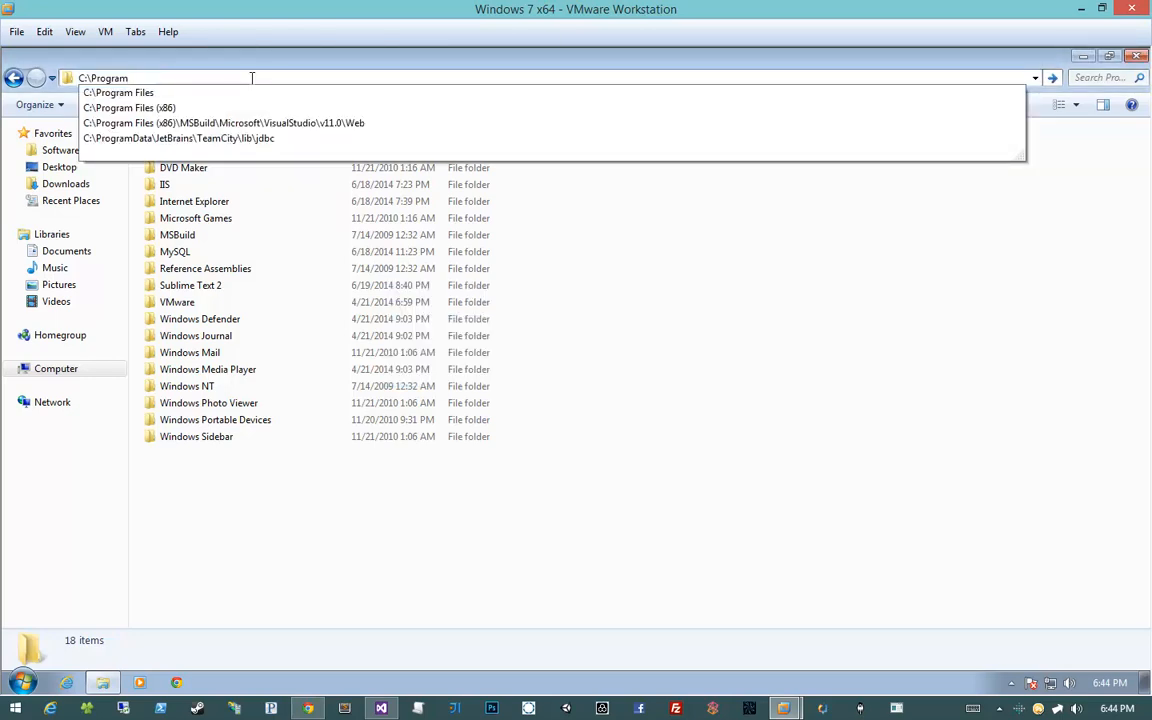
type("Data")
key("Return")
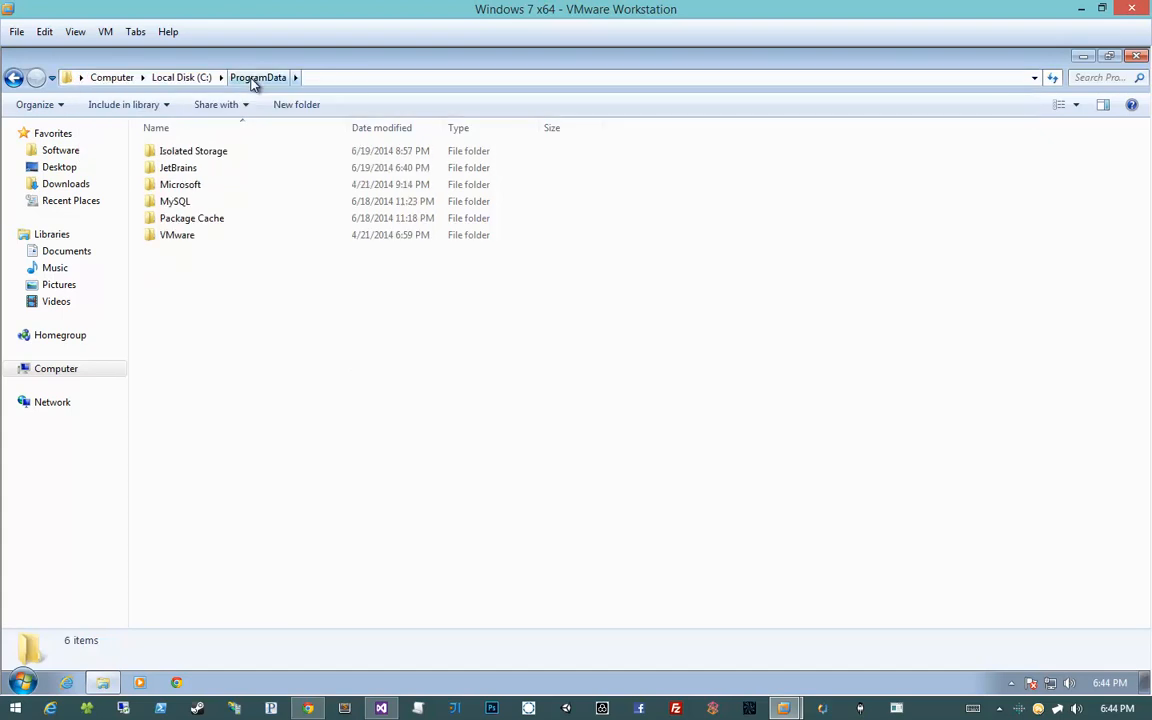
Browse JetBrains\TeamCity\system\artifacts\mmo down to the Deploy Launcher artifacts folder
left_click(180, 77)
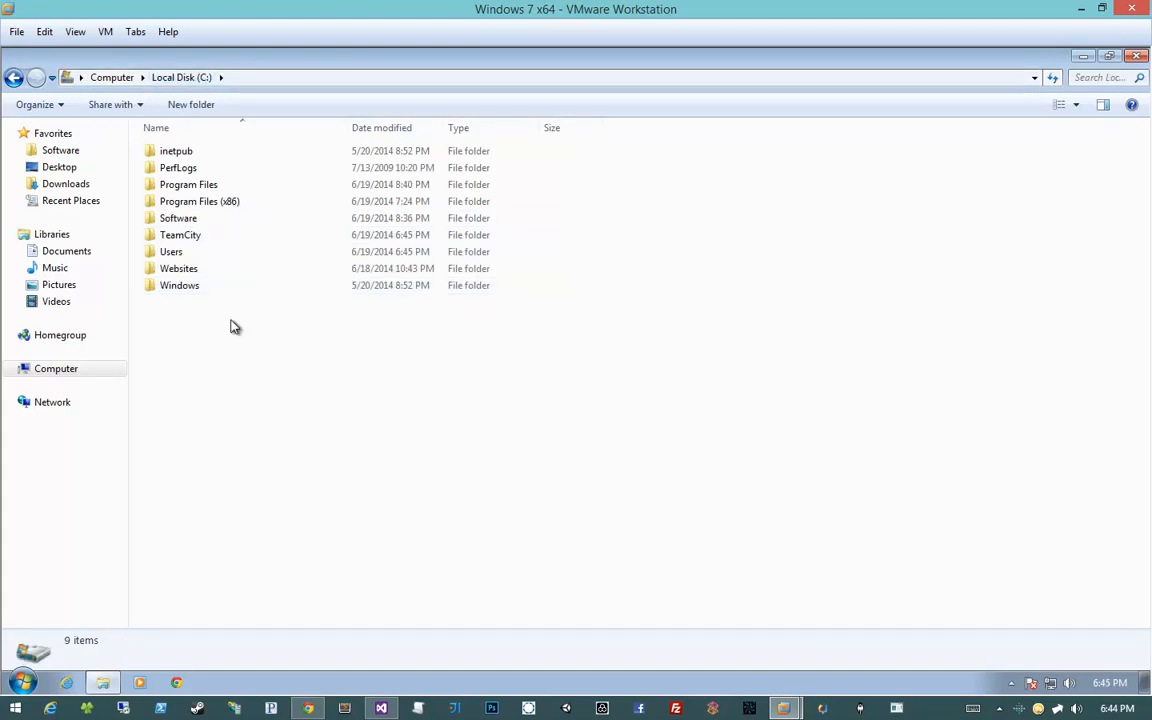
key("alt+Left")
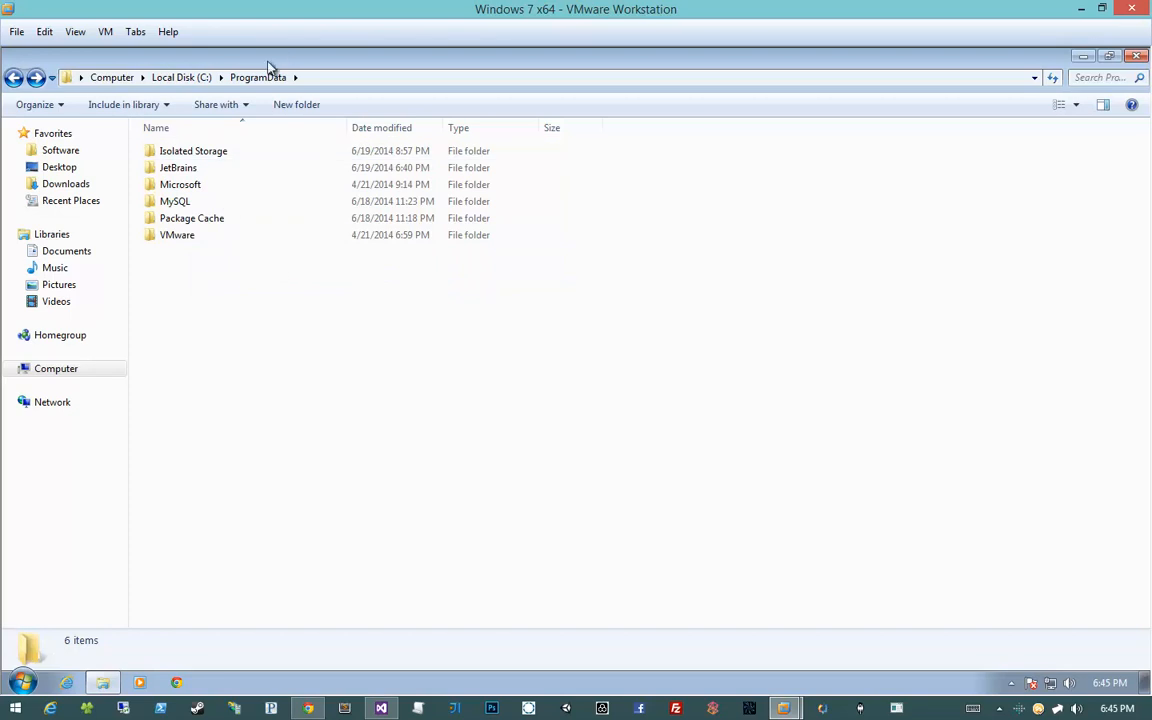
left_click(239, 170)
double_click(249, 170)
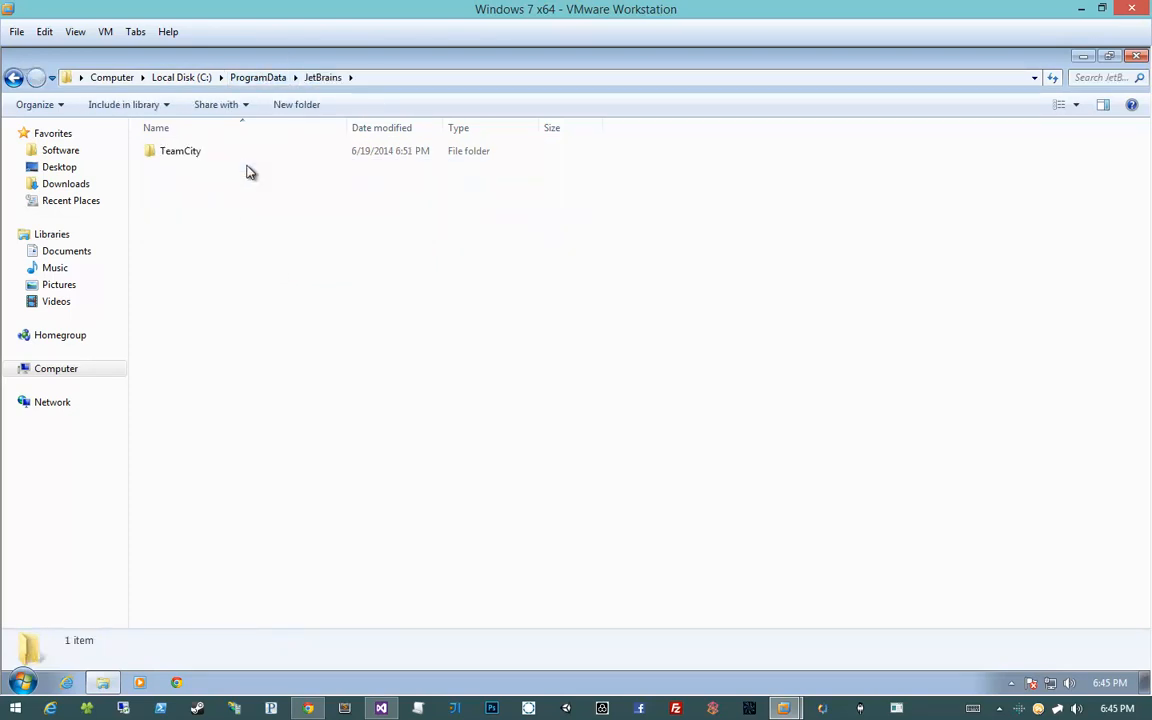
double_click(250, 153)
double_click(240, 203)
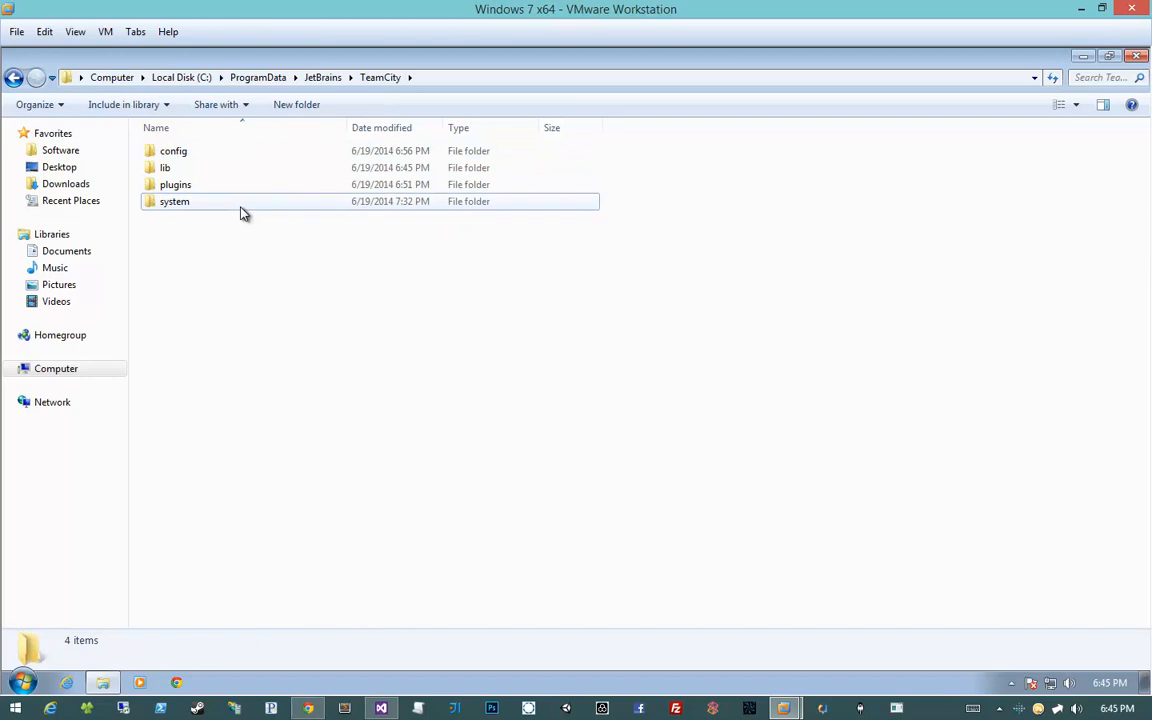
double_click(244, 155)
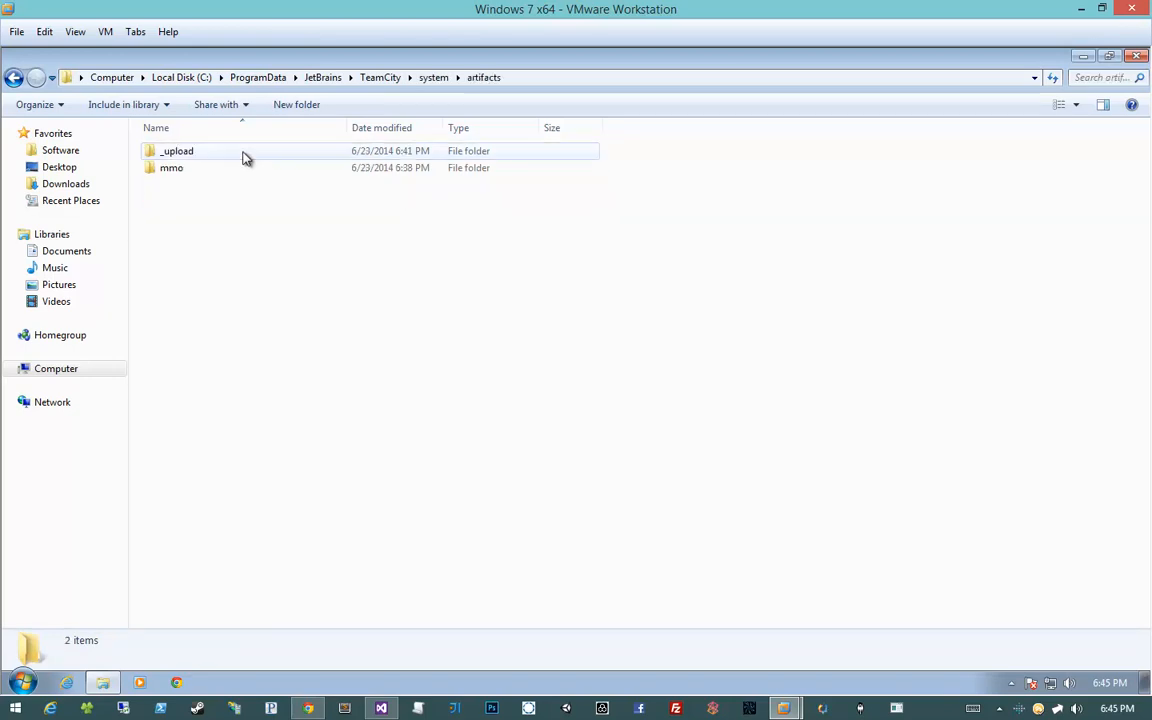
key("alt+Left")
double_click(239, 154)
double_click(237, 168)
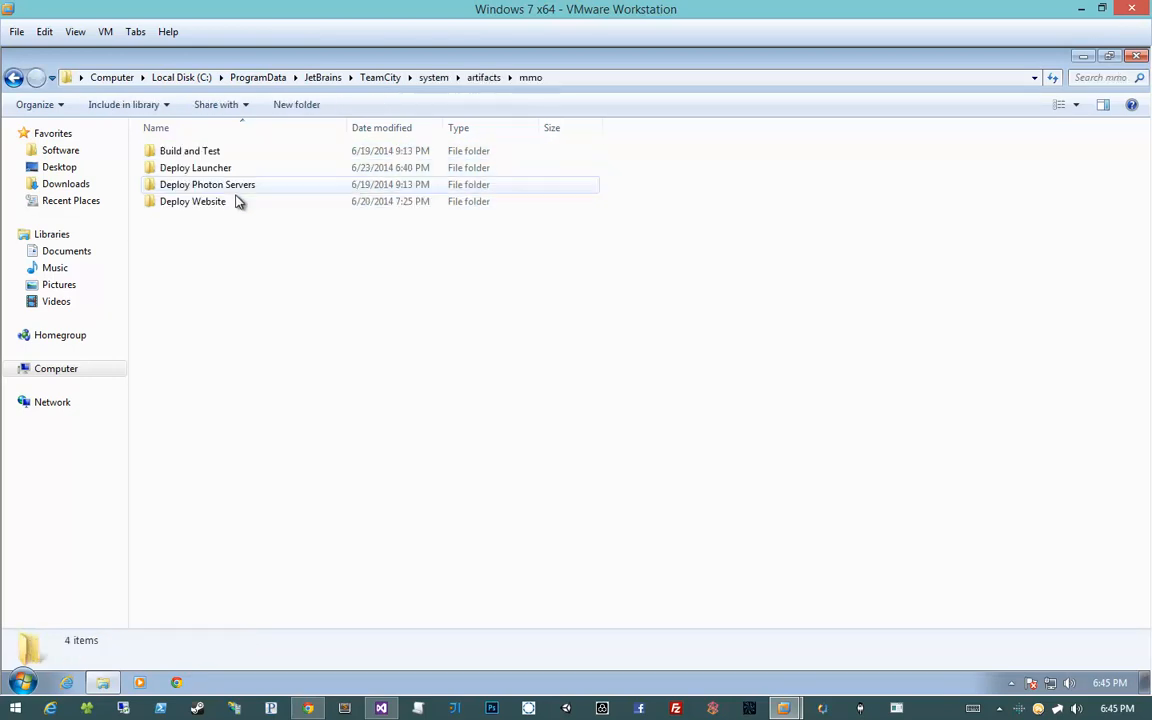
double_click(239, 167)
Go back up to the TeamCity data folder and bring the TeamCity build log forward
key("alt+Up")
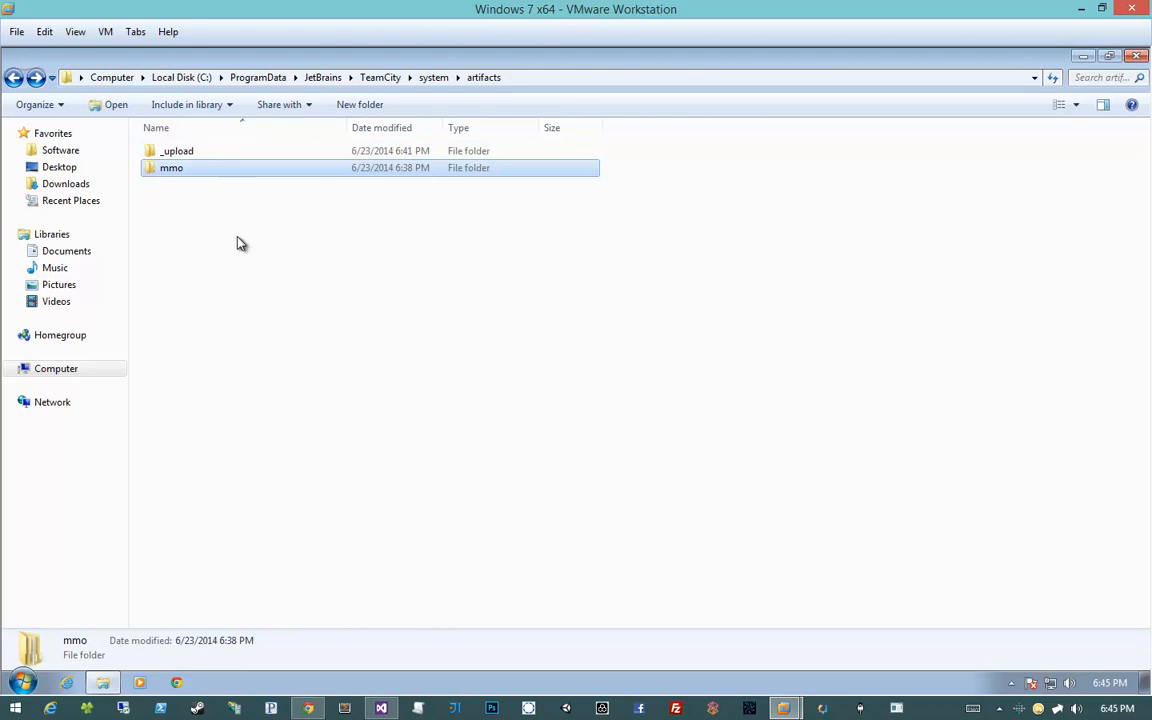
key("alt+Up")
key("alt+Up")
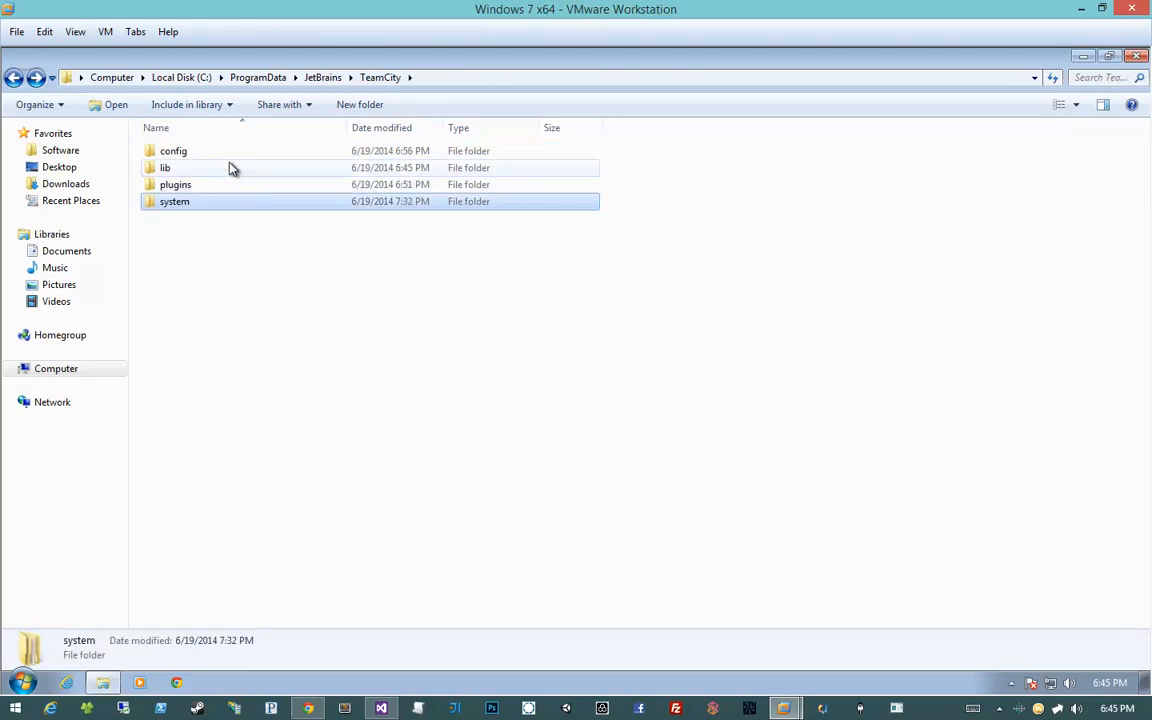
key("alt+Up")
key("alt+Up")
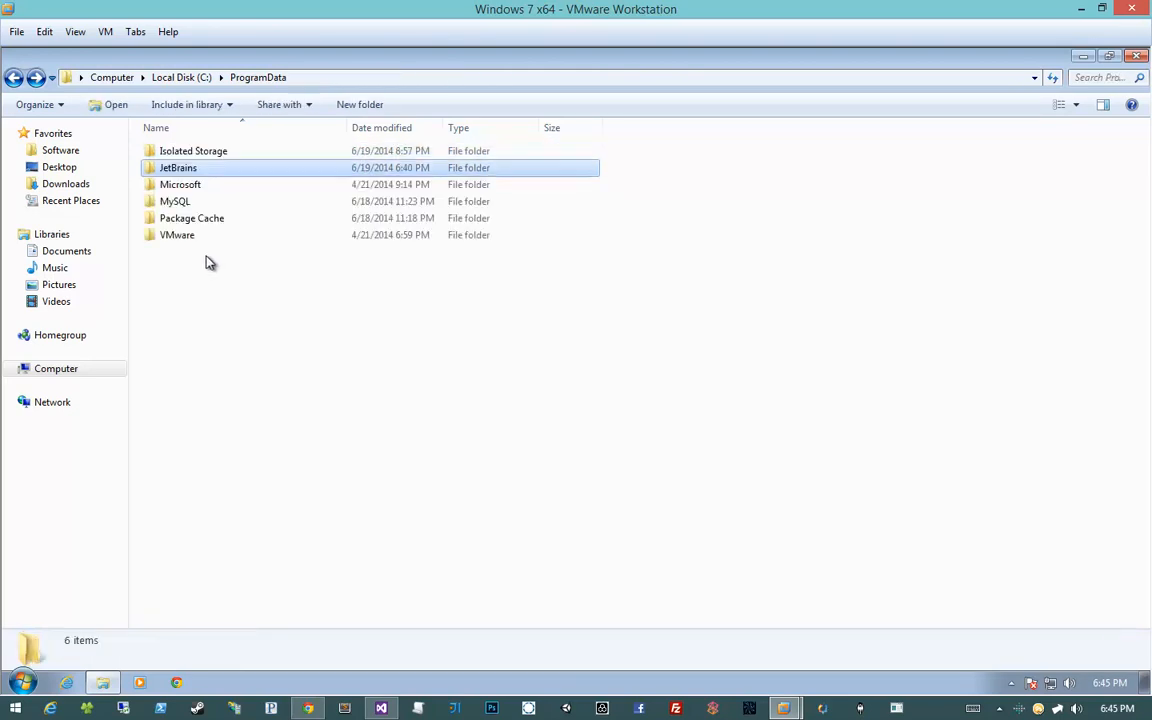
left_click(210, 262)
right_click(207, 256)
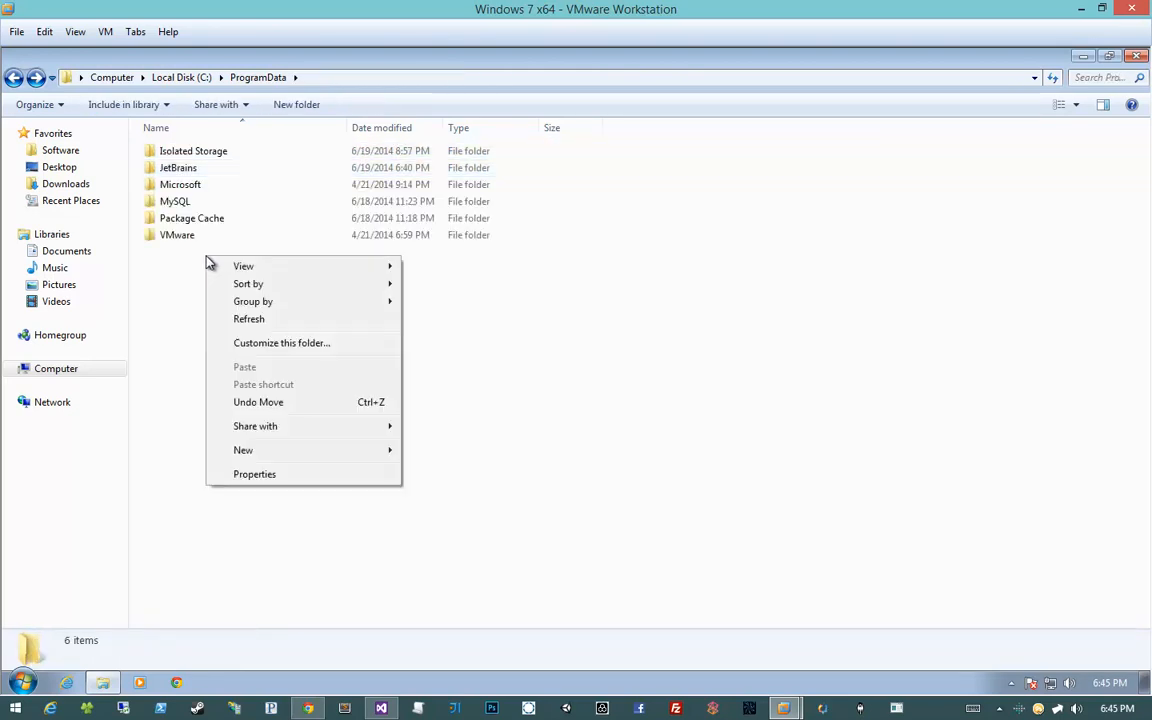
left_click(192, 300)
left_click(305, 711)
left_click(250, 665)
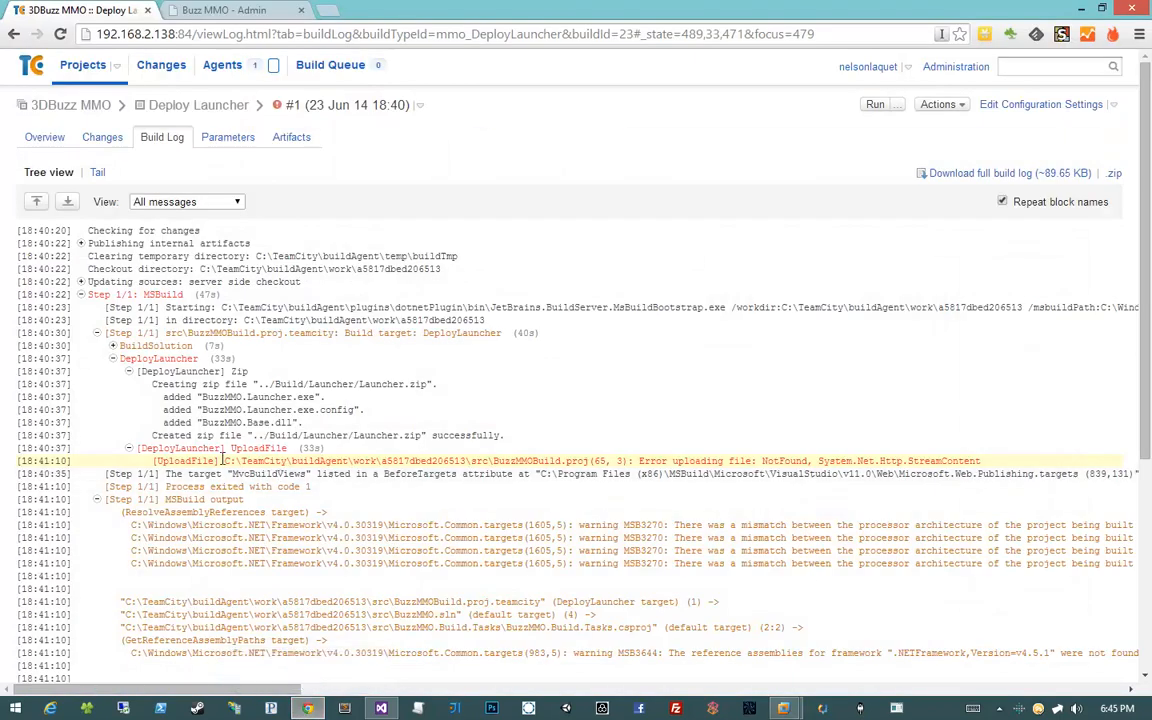
left_click_drag(224, 461, 423, 461)
left_click(423, 462)
Navigate to the build agent's checkout folder C:\TeamCity\buildAgent\work\a5817dbed206513
mouse_move(786, 710)
left_click(870, 590)
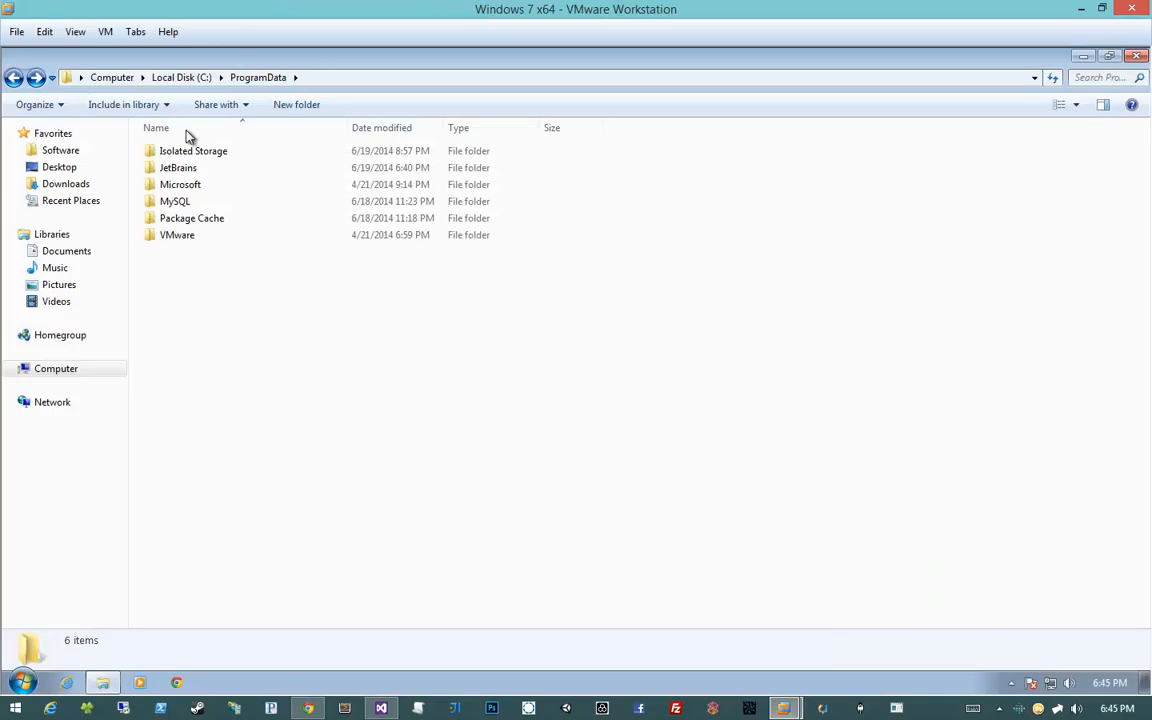
left_click(165, 79)
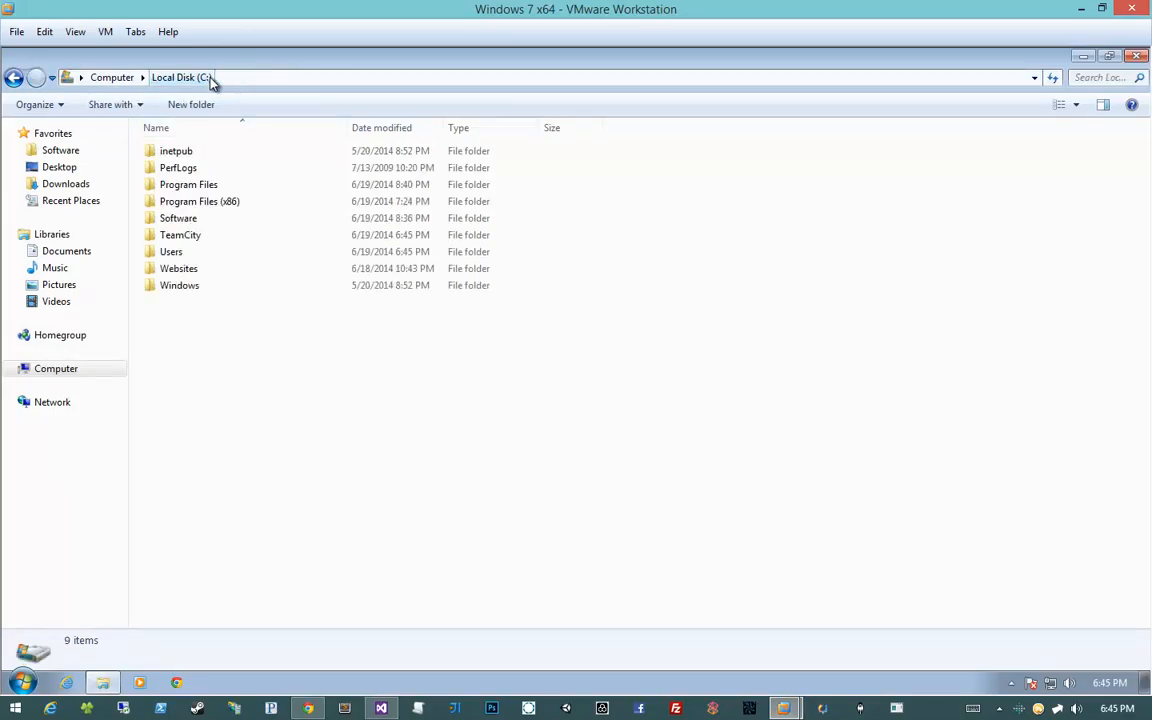
double_click(196, 236)
left_click(200, 201)
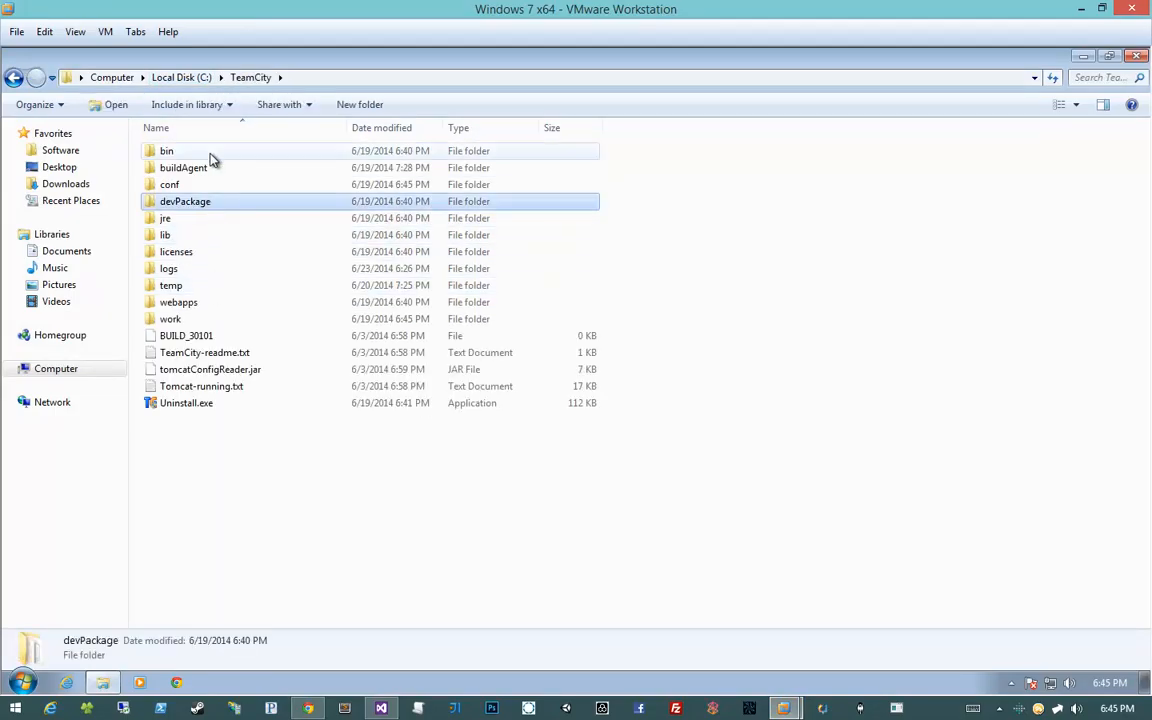
left_click(210, 172)
double_click(210, 170)
double_click(220, 334)
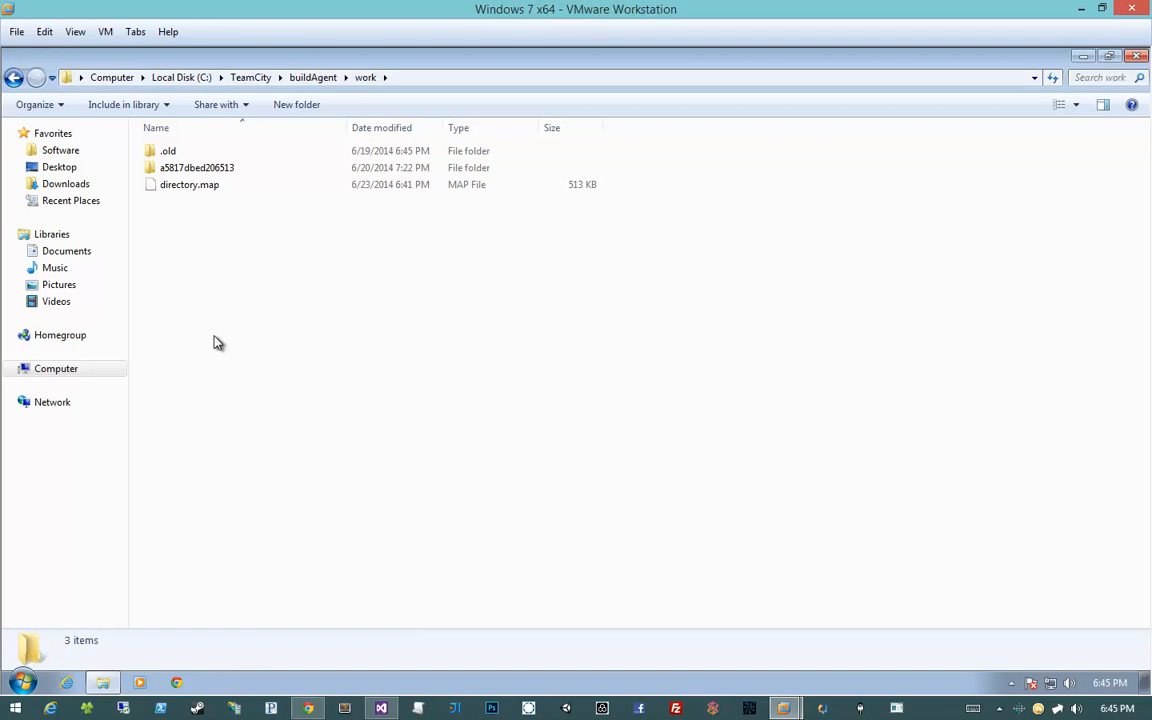
right_click(213, 343)
left_click(217, 150)
left_click(200, 168)
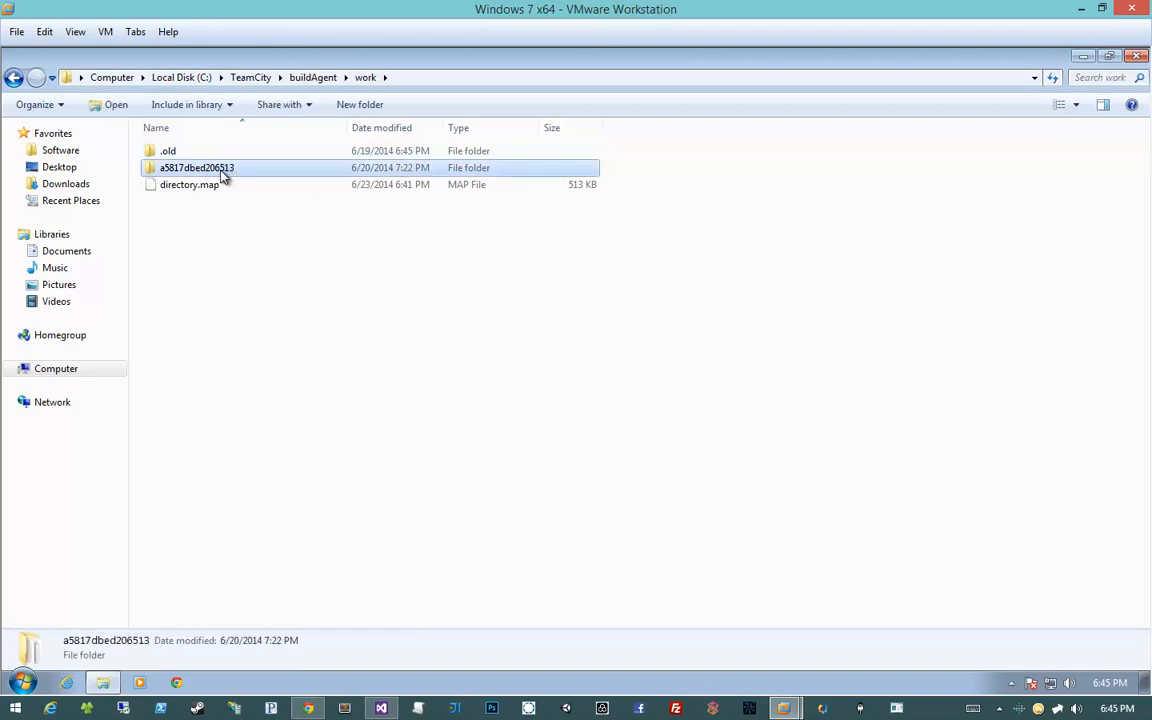
double_click(224, 172)
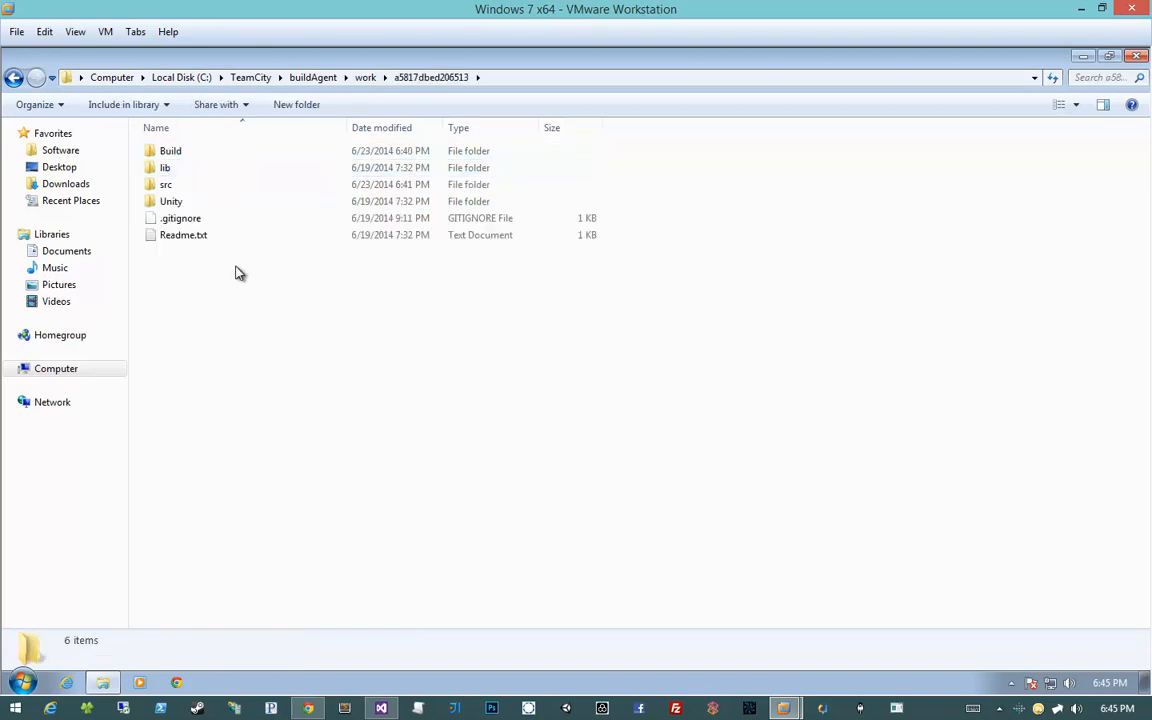
Browse the src folder and the Unity Client, Editor and ProjectSettings folders
left_click_drag(270, 262, 211, 180)
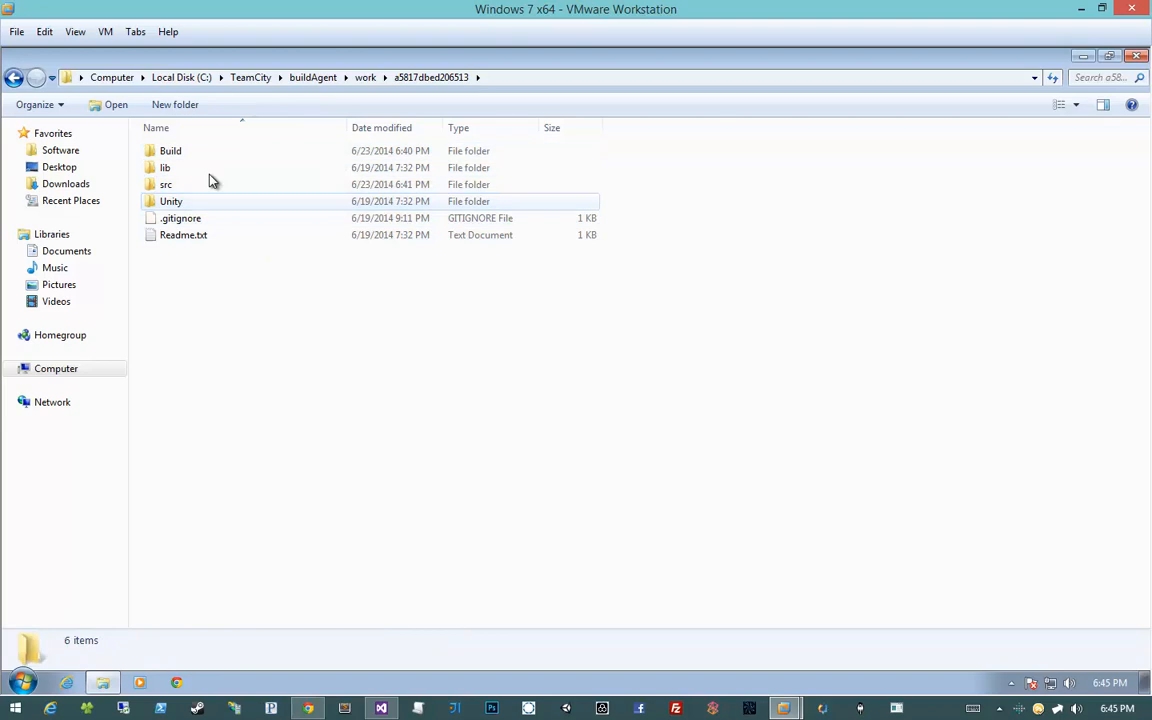
double_click(211, 184)
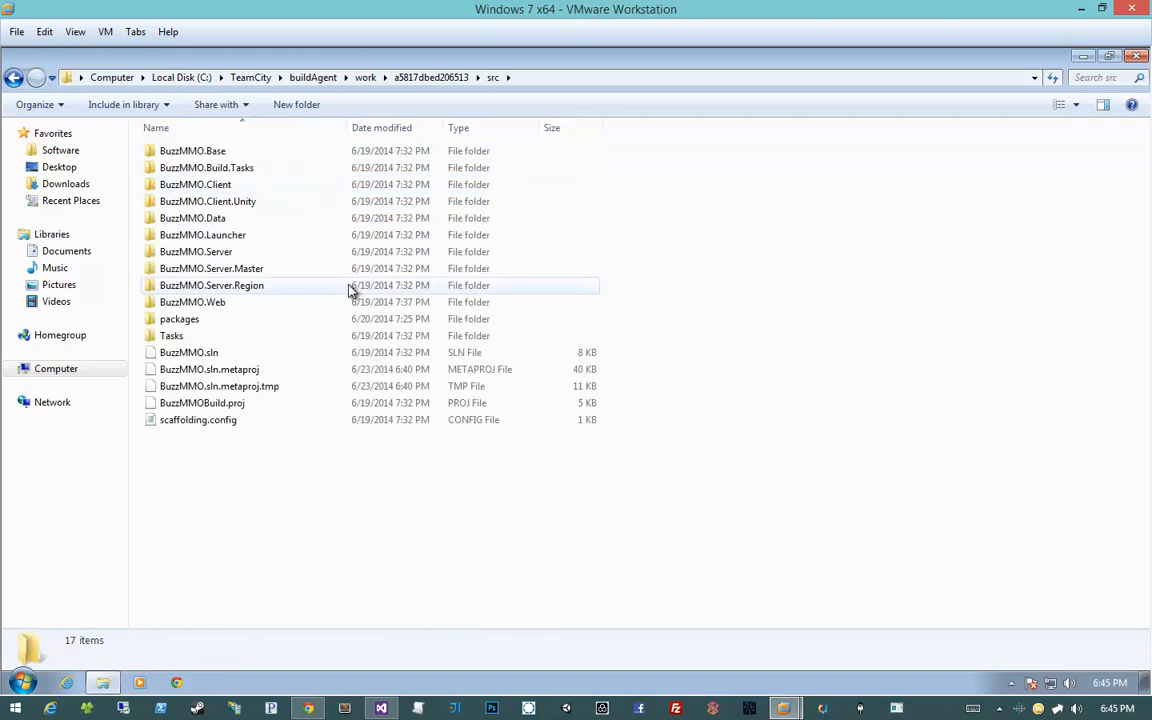
left_click(797, 319)
key("BackSpace")
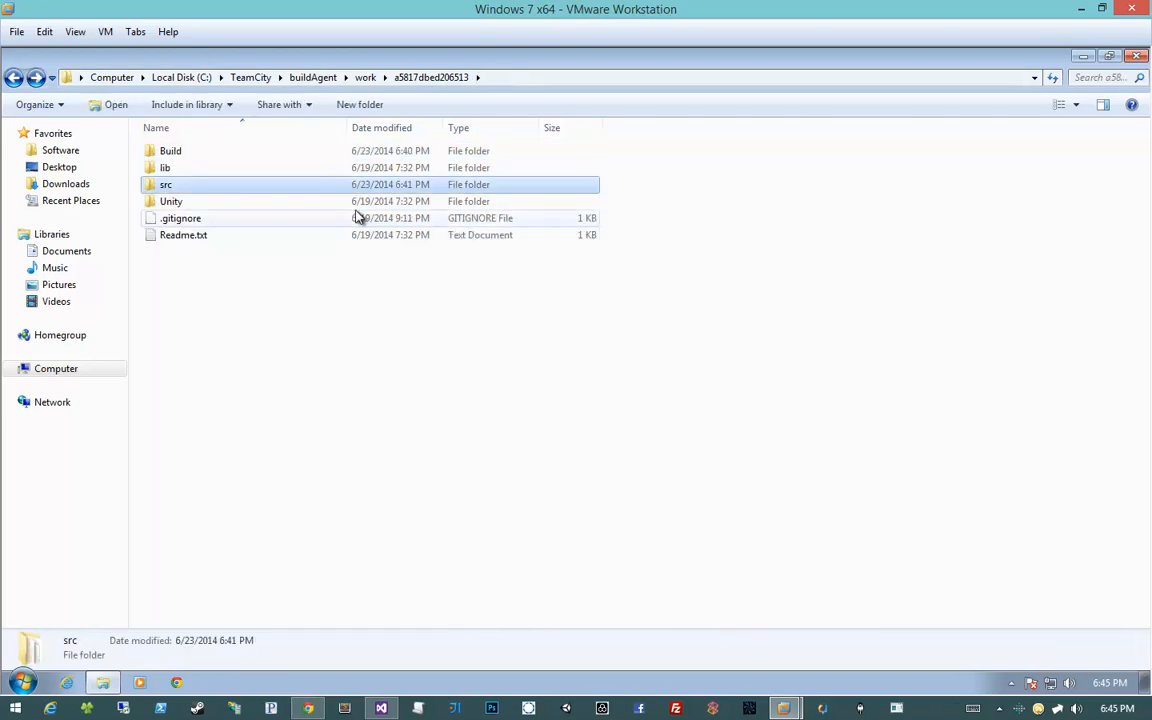
double_click(357, 205)
left_click(317, 140)
left_click(315, 138)
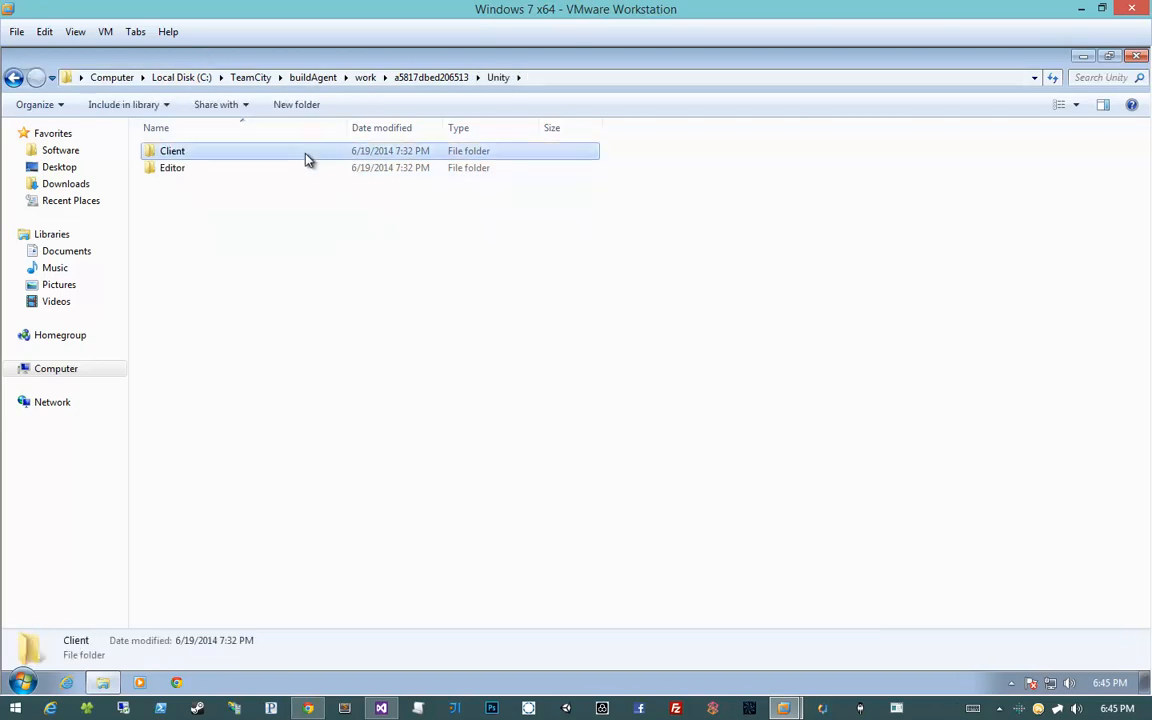
double_click(303, 153)
key("BackSpace")
double_click(296, 170)
double_click(322, 152)
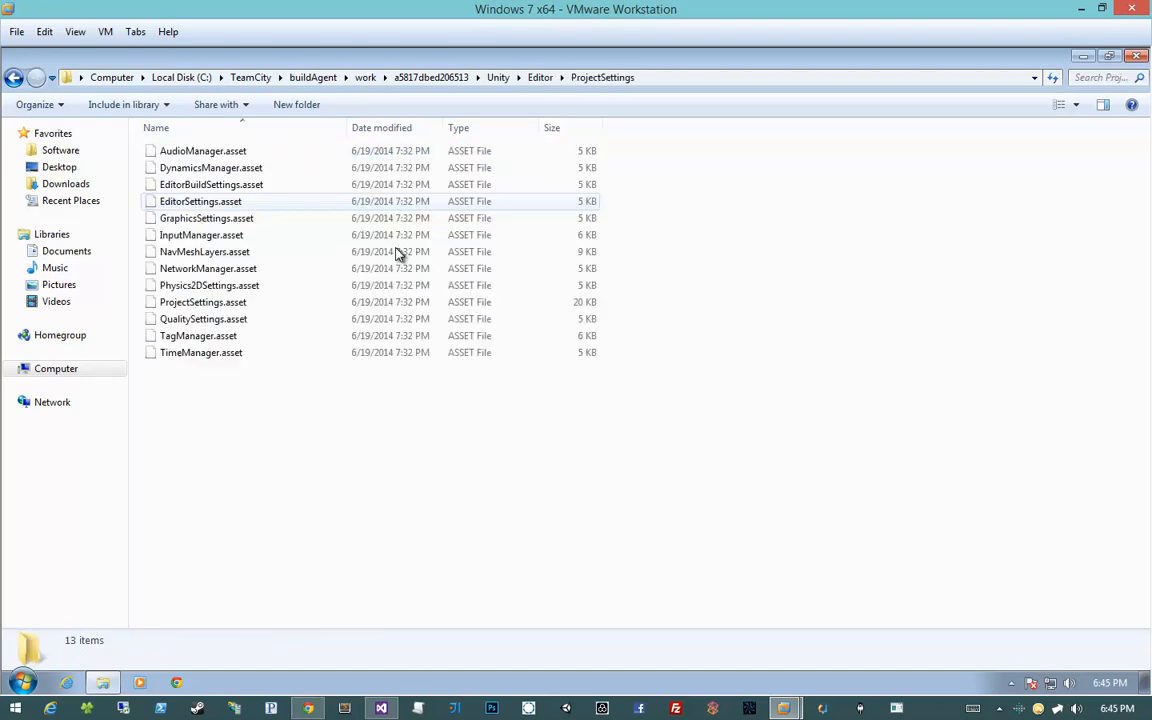
key("BackSpace")
key("BackSpace")
key("BackSpace")
left_click(652, 272)
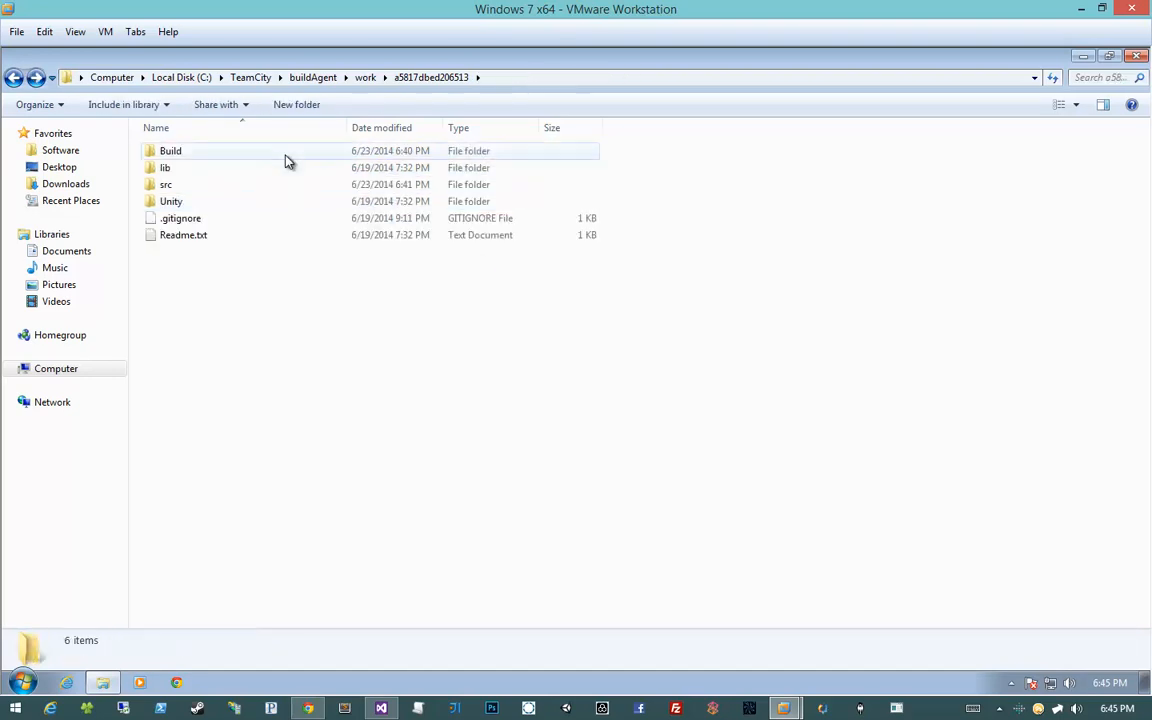
Inspect Launcher.zip in Build\Launcher, then return to Visual Studio
left_click(200, 153)
double_click(217, 156)
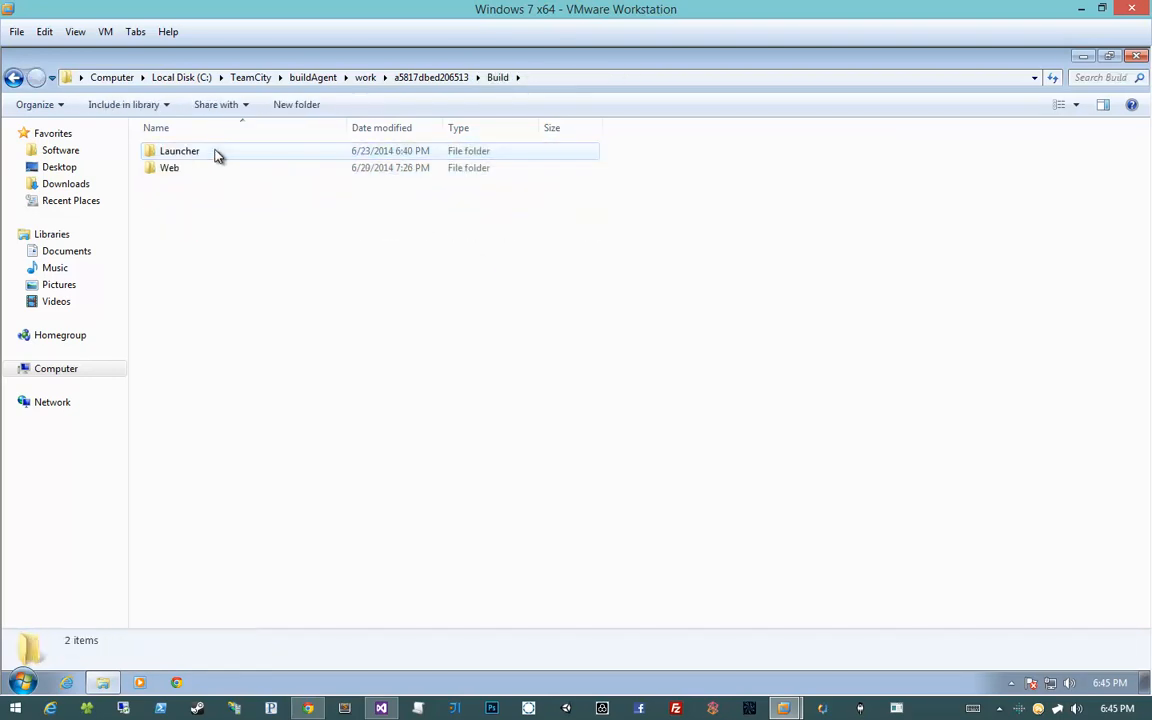
double_click(217, 156)
double_click(217, 156)
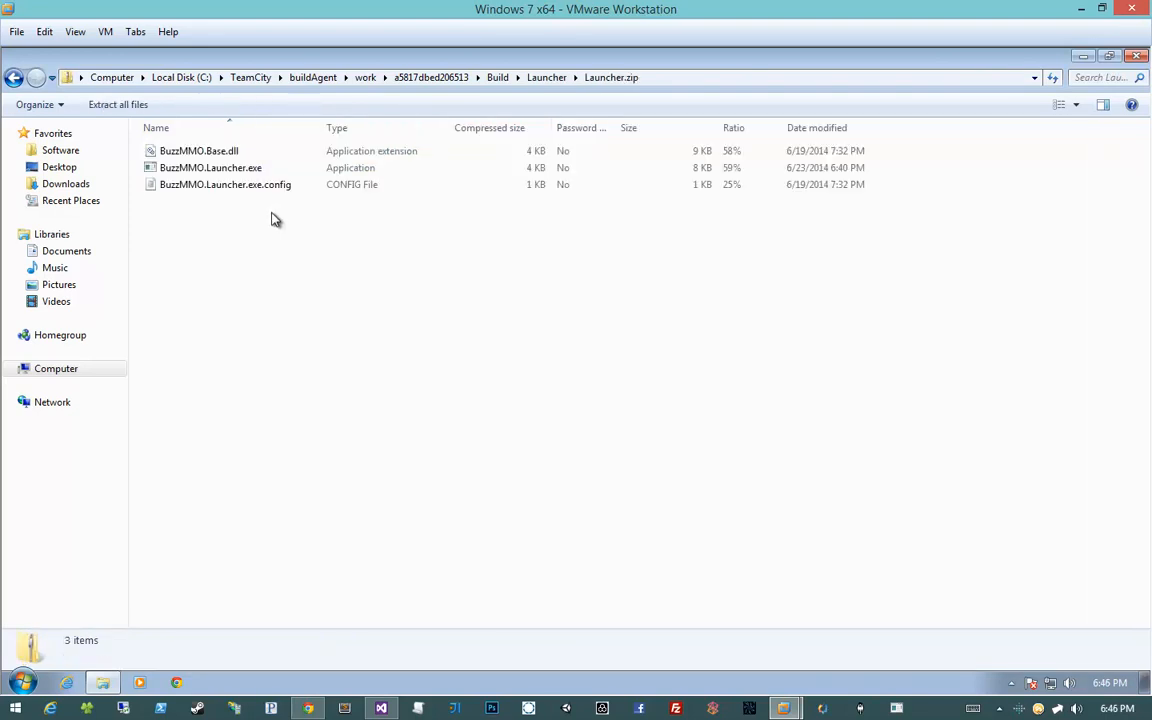
key("BackSpace")
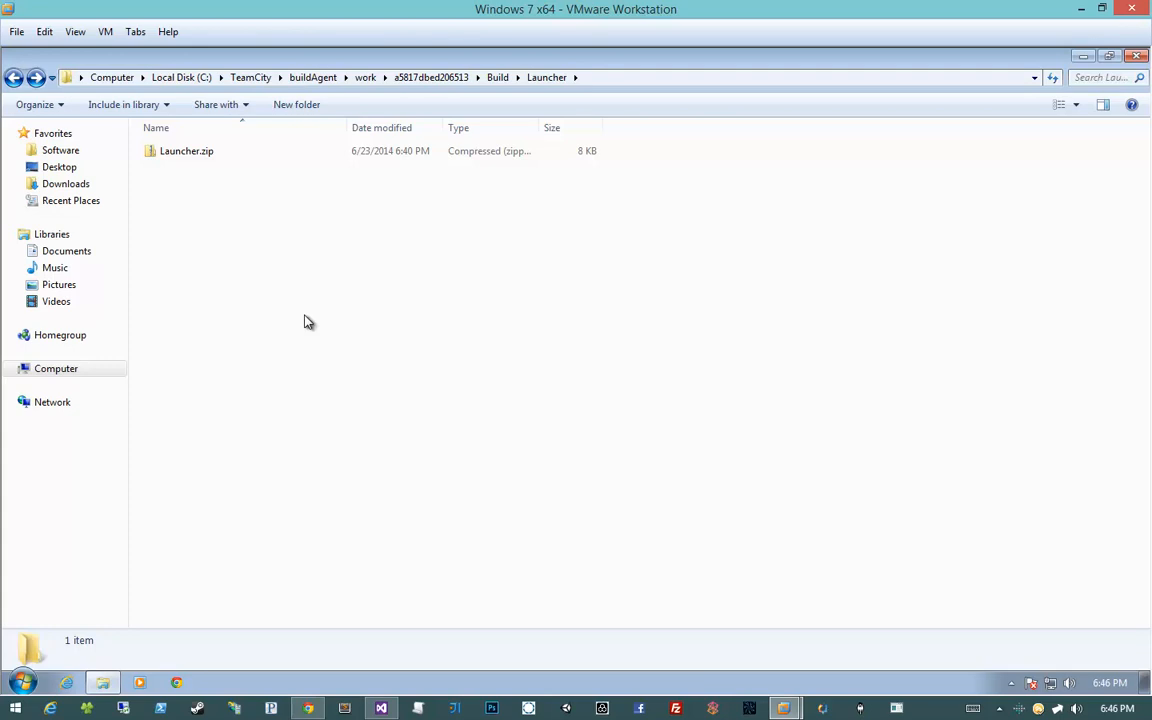
left_click(383, 708)
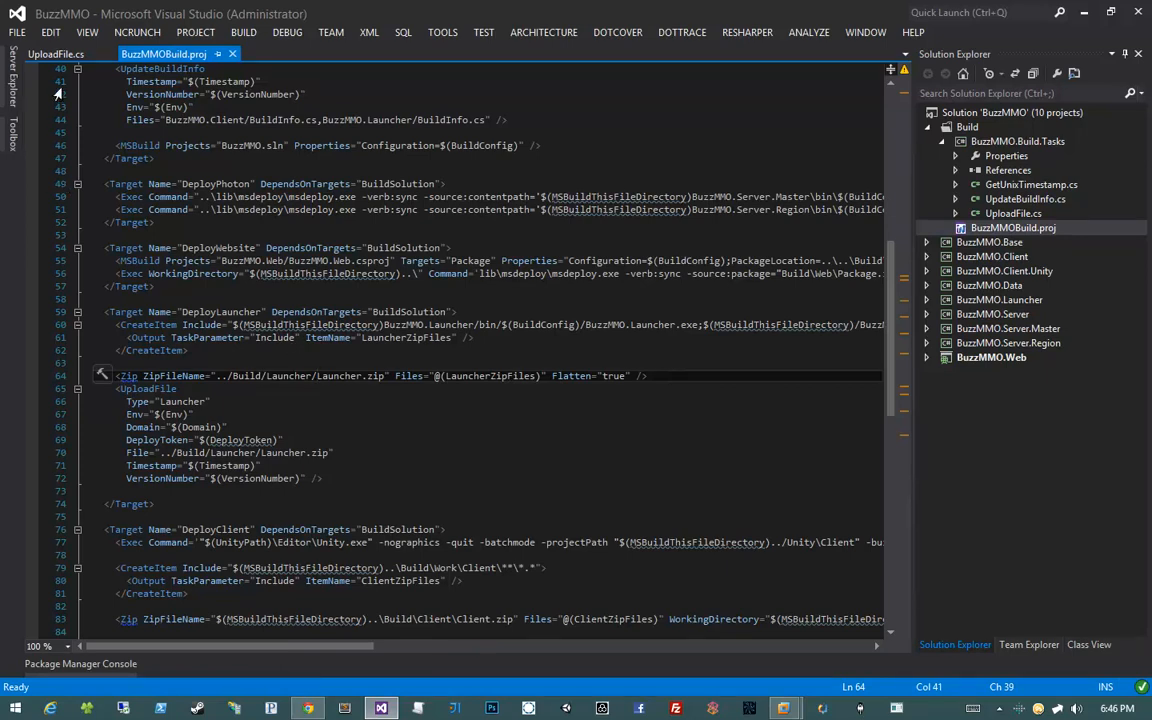
Scroll to the top of BuzzMMOBuild.proj and highlight the prod Domain mmo.3dbuzz.sta on line 17
scroll(240, 341, "up", 13)
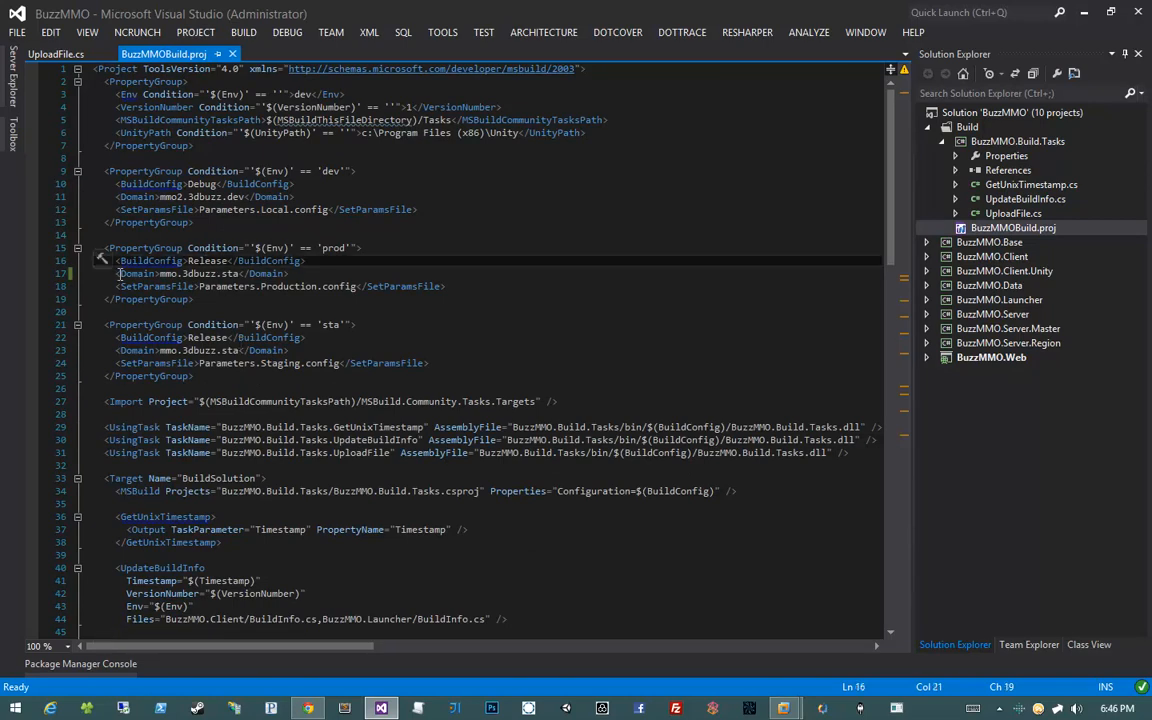
left_click_drag(117, 273, 319, 273)
left_click(319, 273)
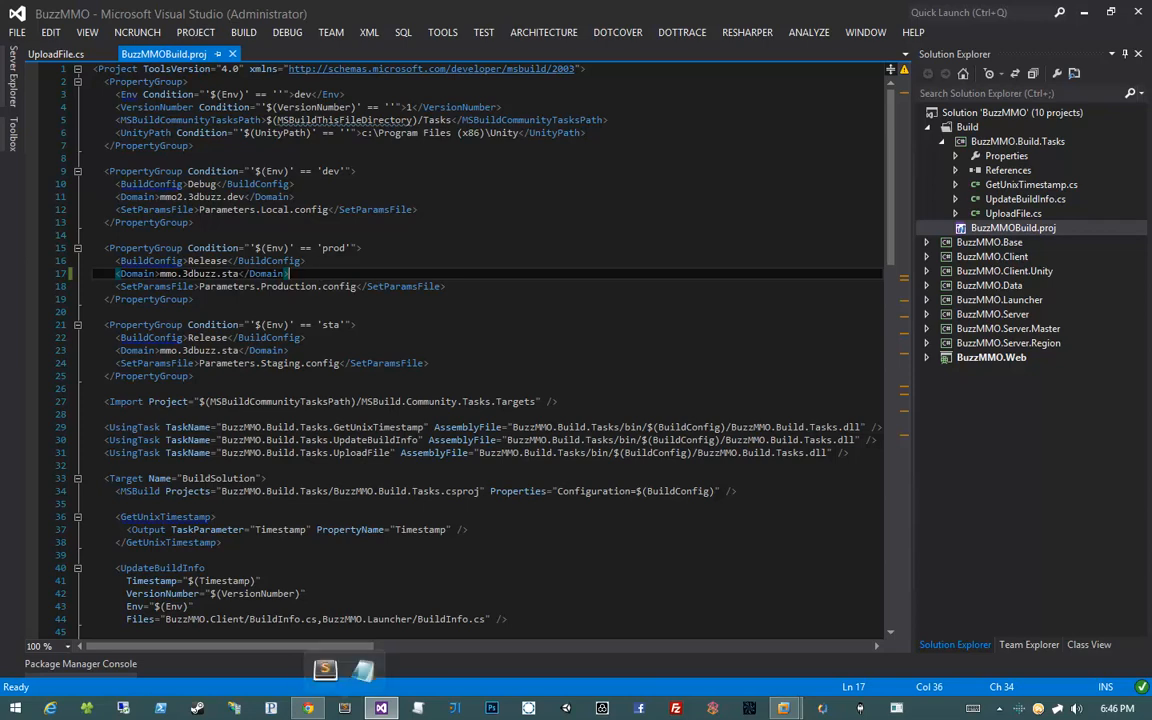
mouse_move(382, 706)
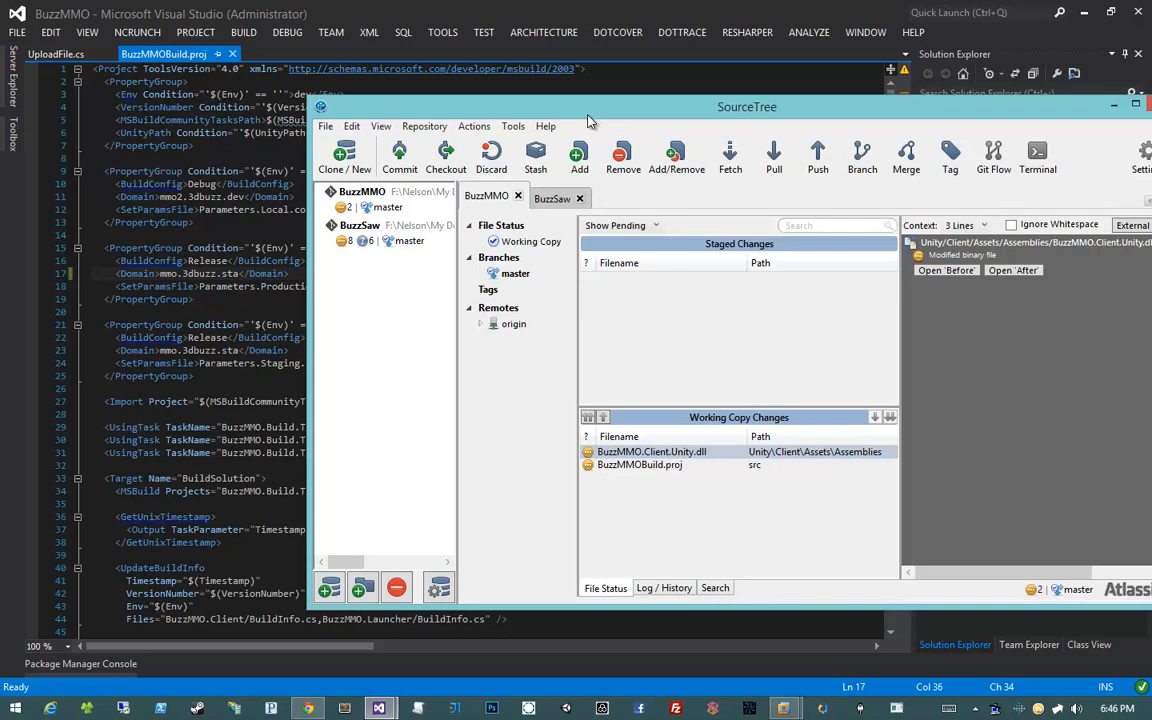
Dock SourceTree to the right half and Visual Studio to the left, hiding Solution Explorer
key("super+Right")
left_click(433, 227)
key("super+Left")
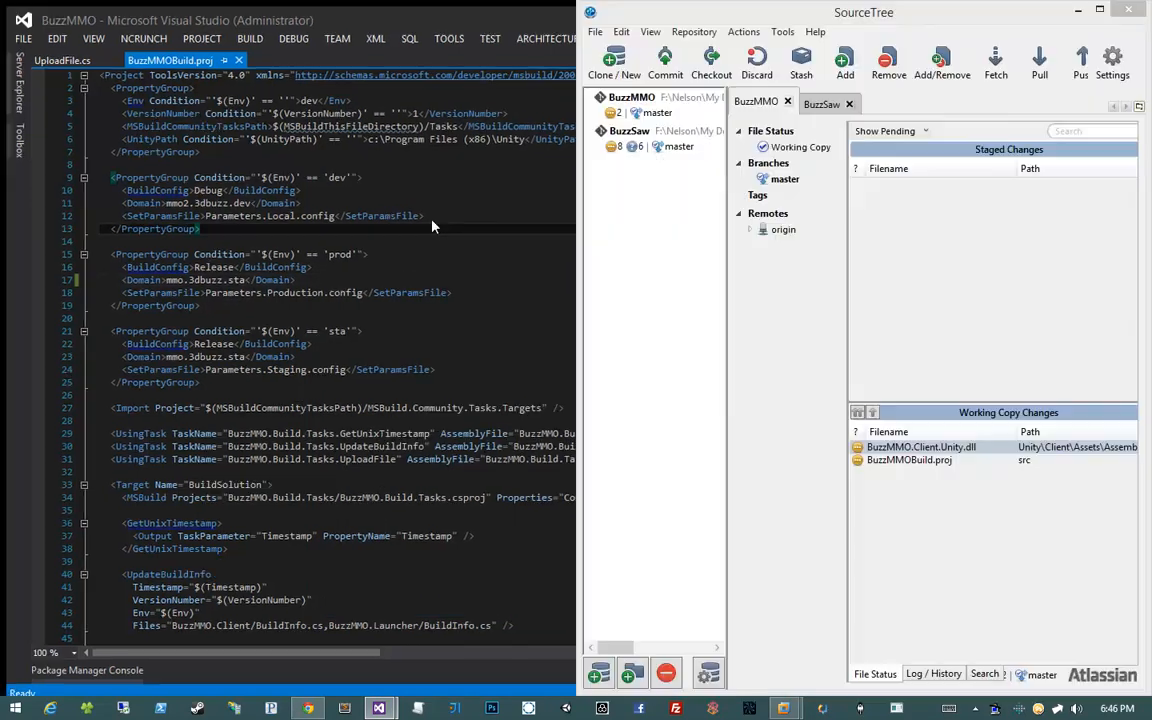
left_click(549, 69)
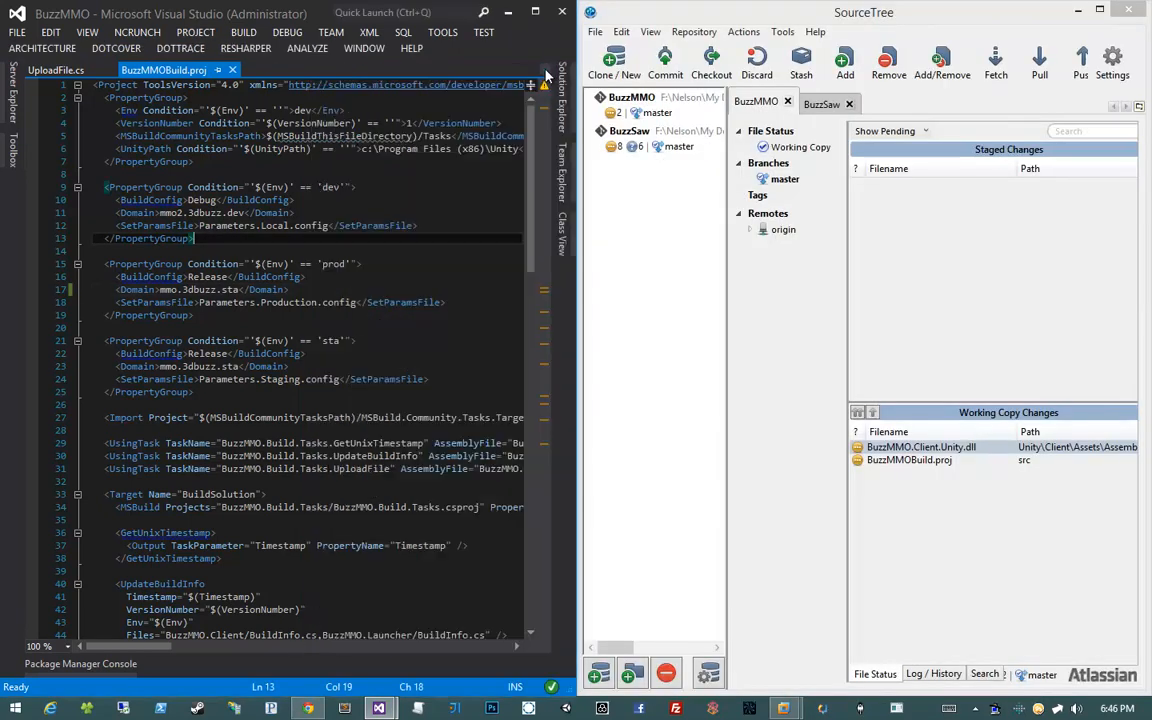
Check the prod condition on line 15 and its Domain value on line 17
left_click(328, 263)
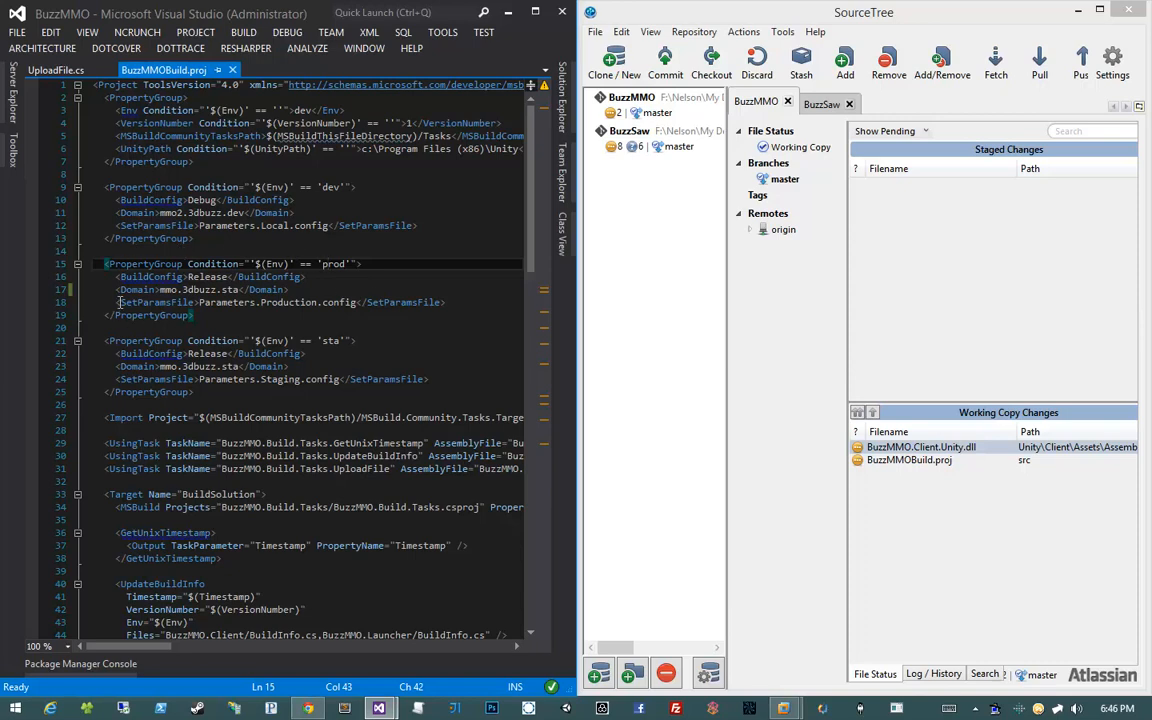
left_click(466, 289)
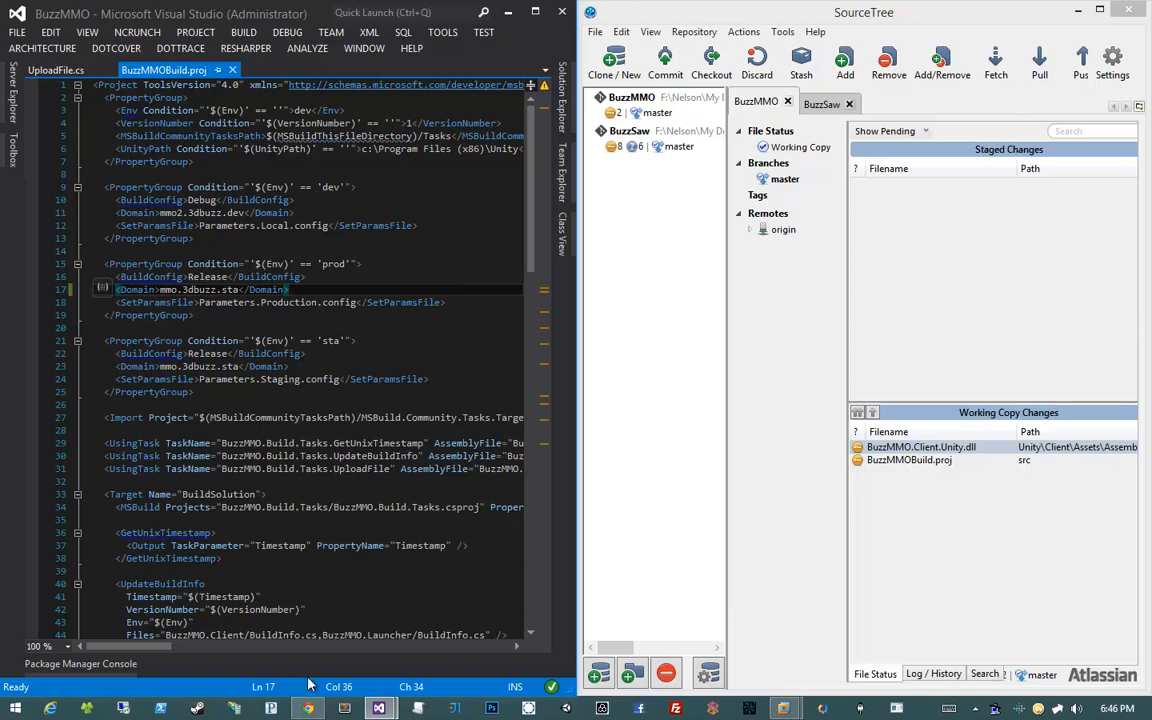
key("alt+Tab")
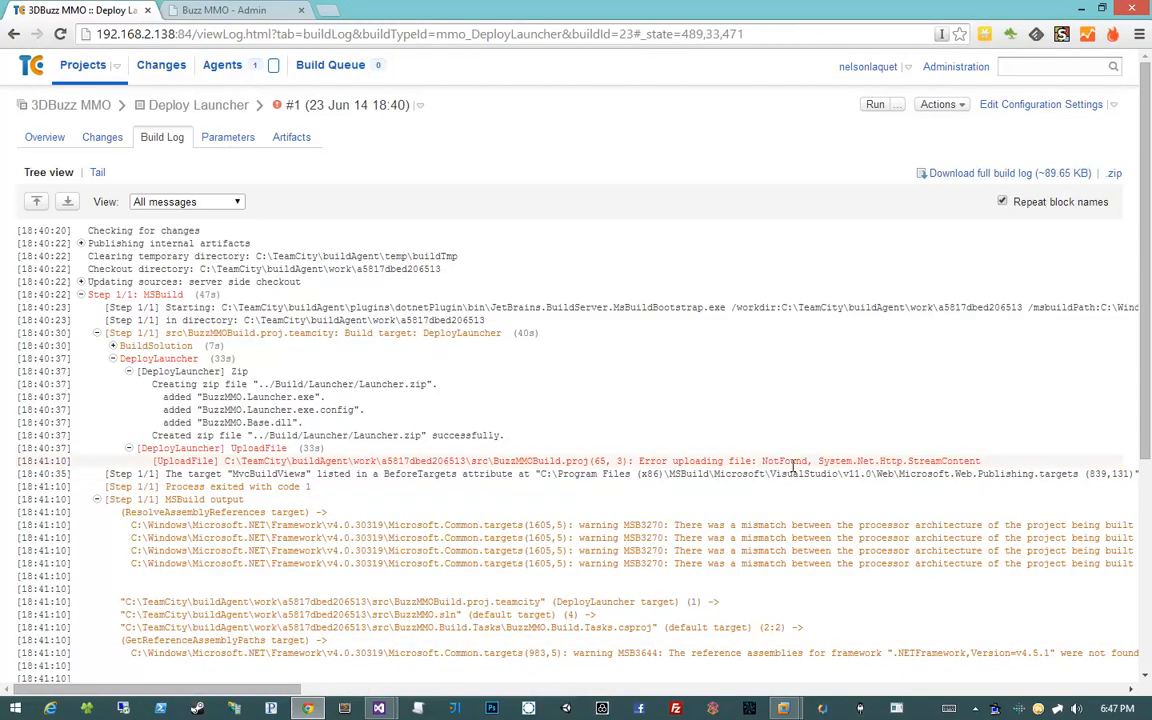
Highlight the 'Error uploading file: NotFound' message in the log, then minimise Chrome
double_click(788, 462)
left_click_drag(640, 461, 800, 457)
left_click(800, 457)
left_click(1091, 9)
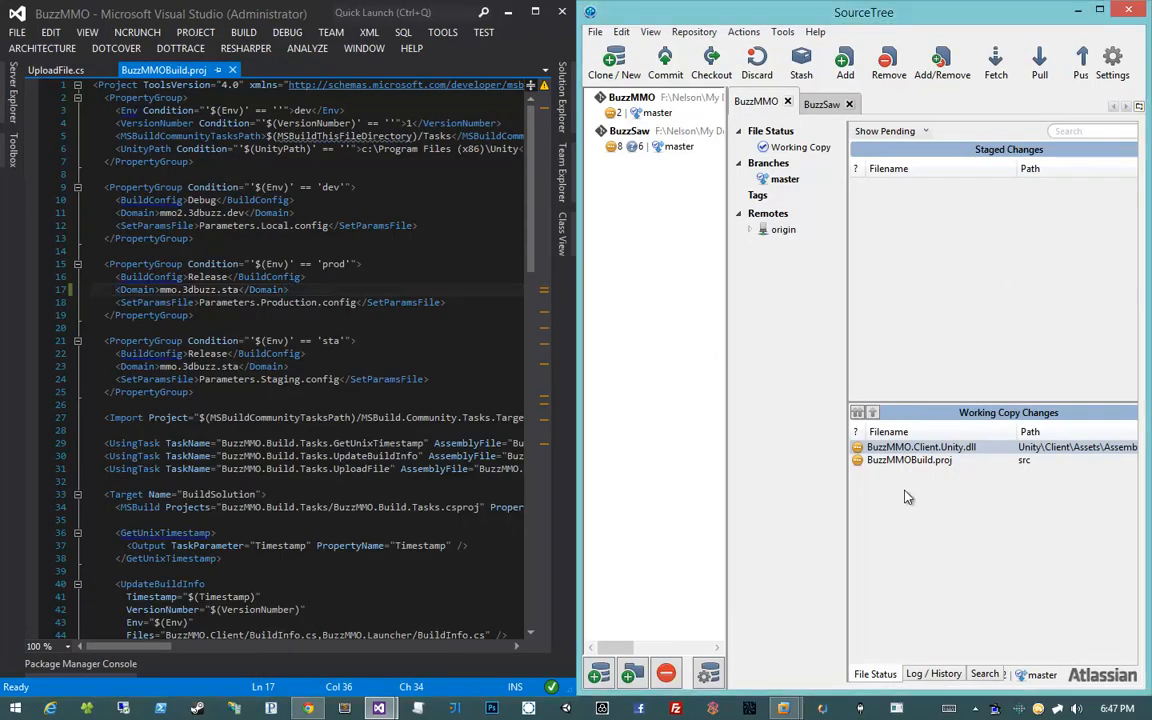
Stage both changed files and commit them as 'Fixed build script parameters'
left_click(937, 462)
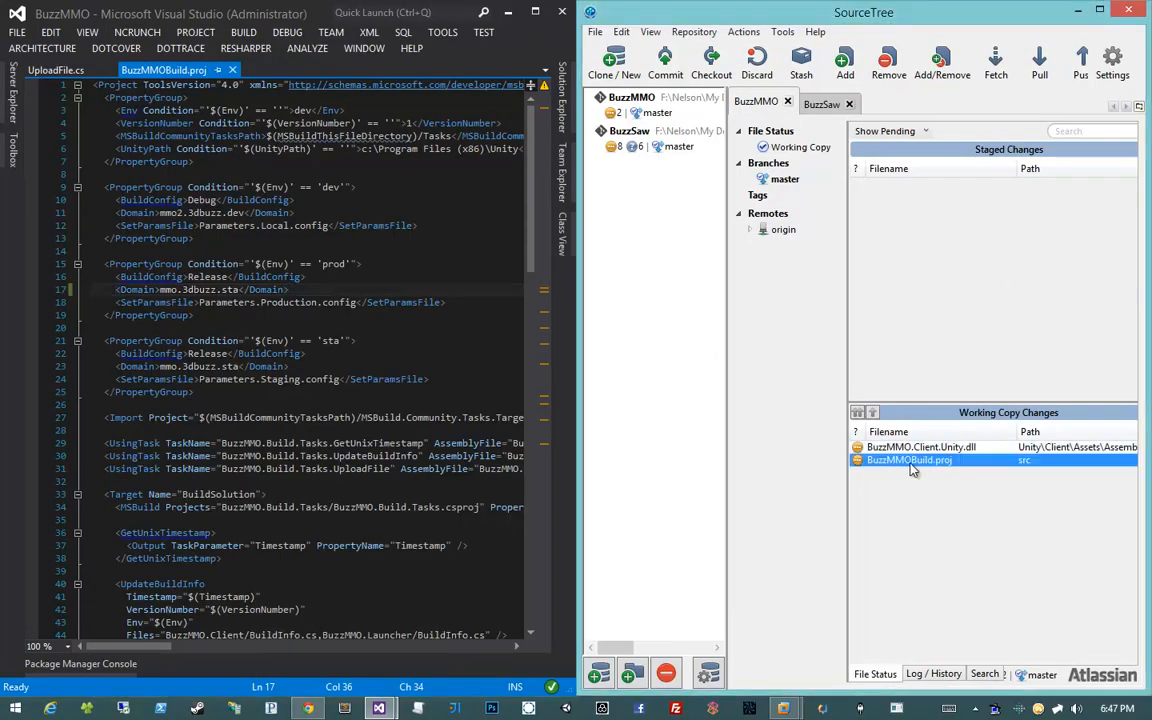
left_click(857, 414)
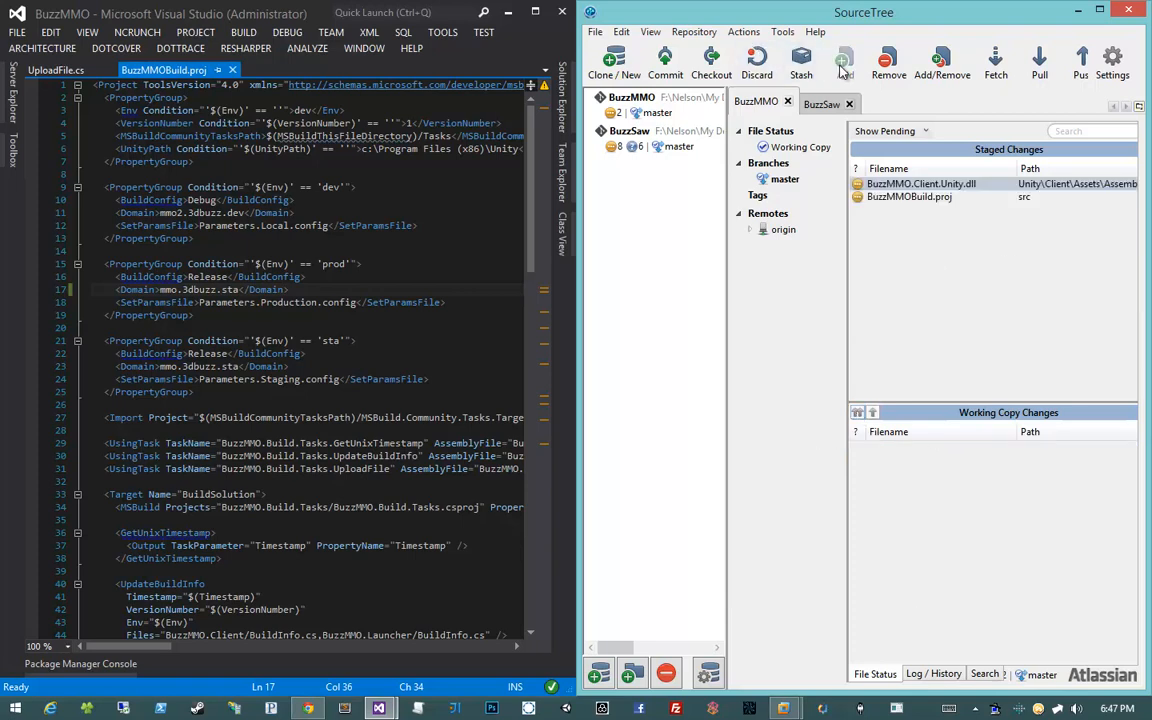
left_click(664, 60)
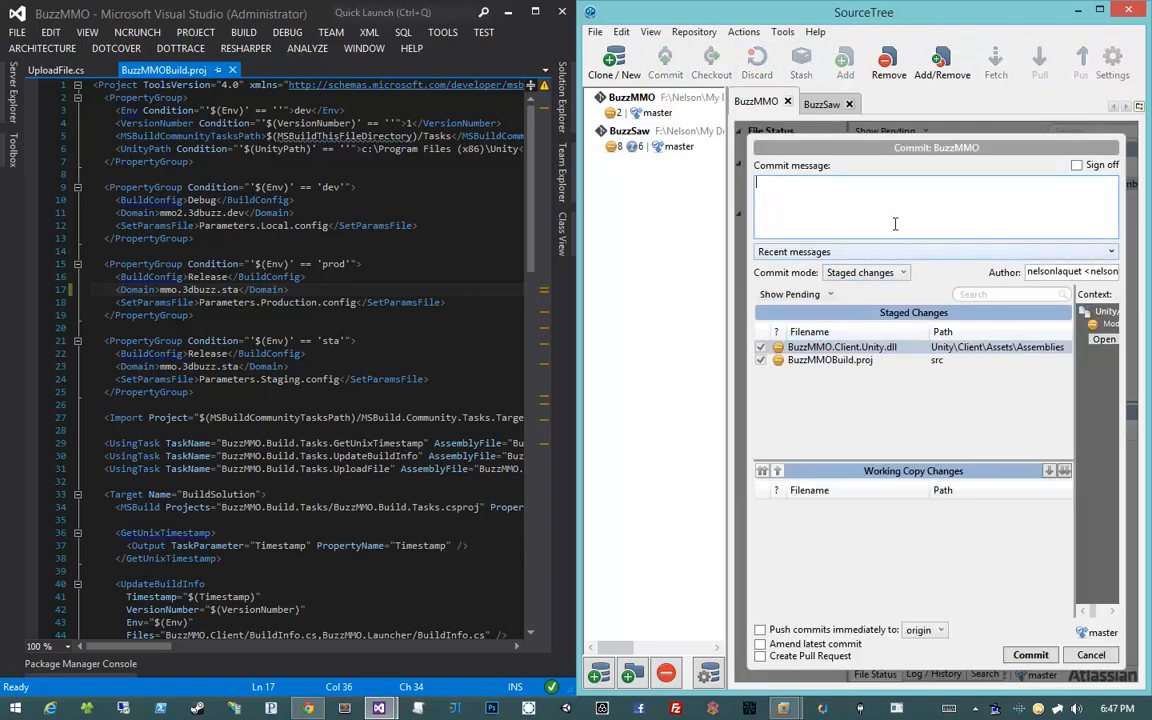
type("Fixed build sc")
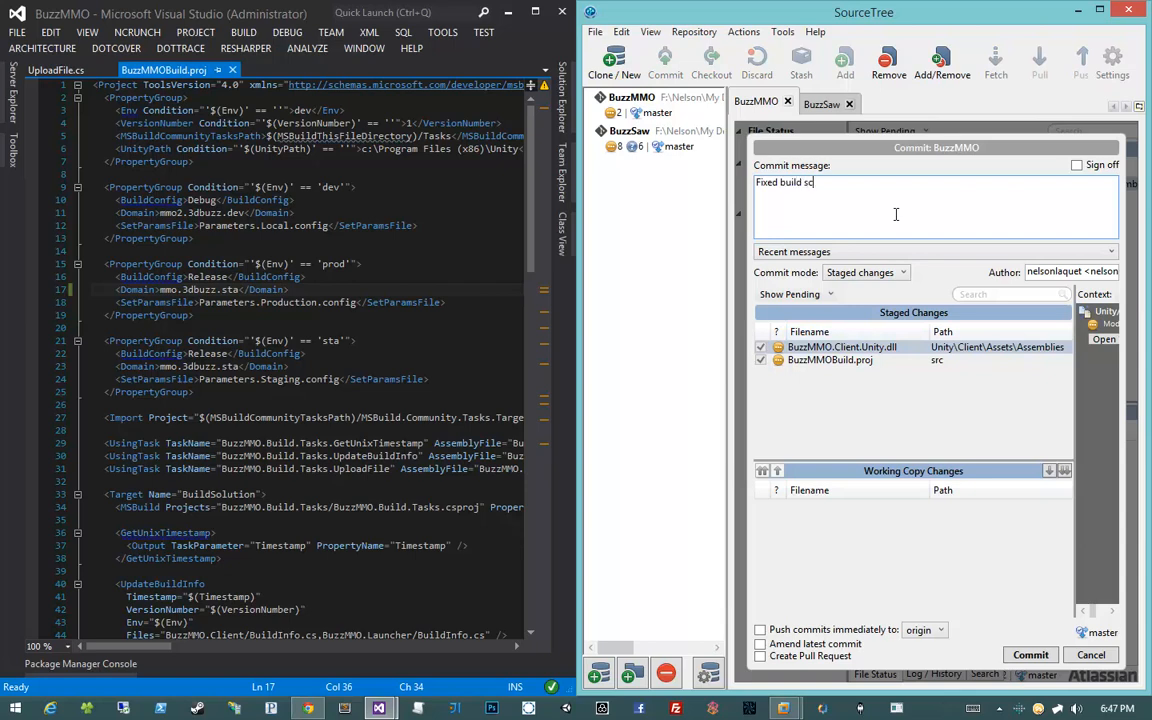
type("ript app")
key("BackSpace")
key("BackSpace")
key("BackSpace")
type("parameters")
left_click(1039, 658)
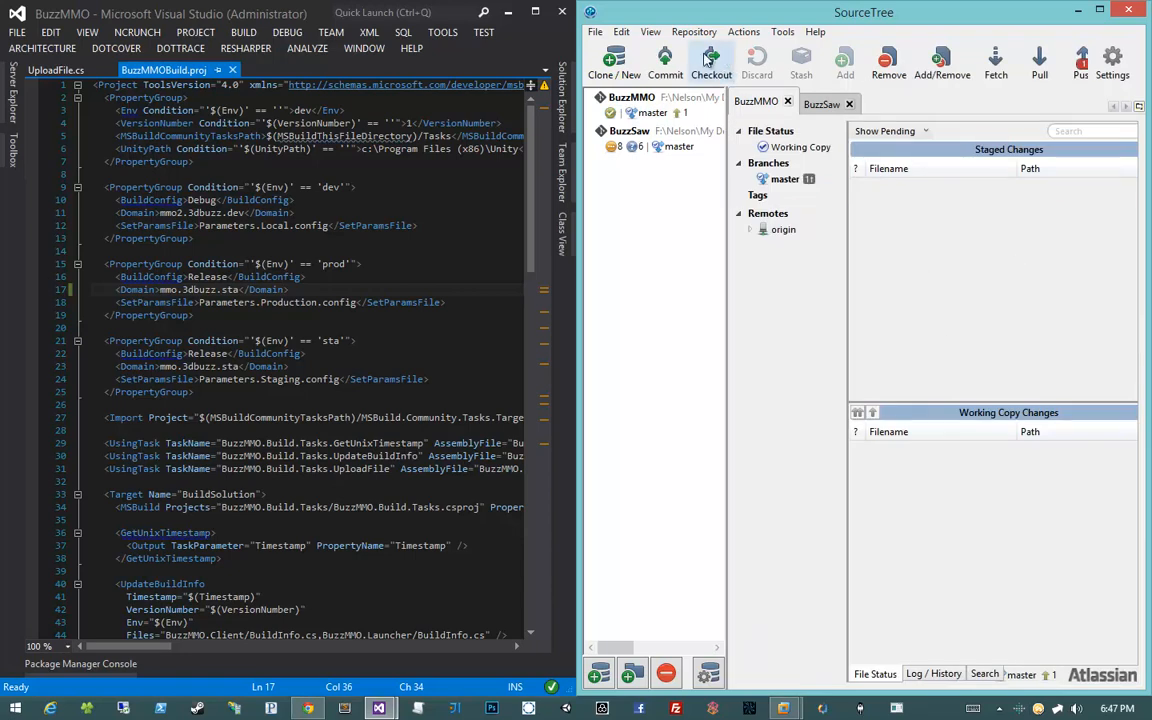
Push master to origin, then check the dev Domain on line 11 in Visual Studio
left_click(1080, 60)
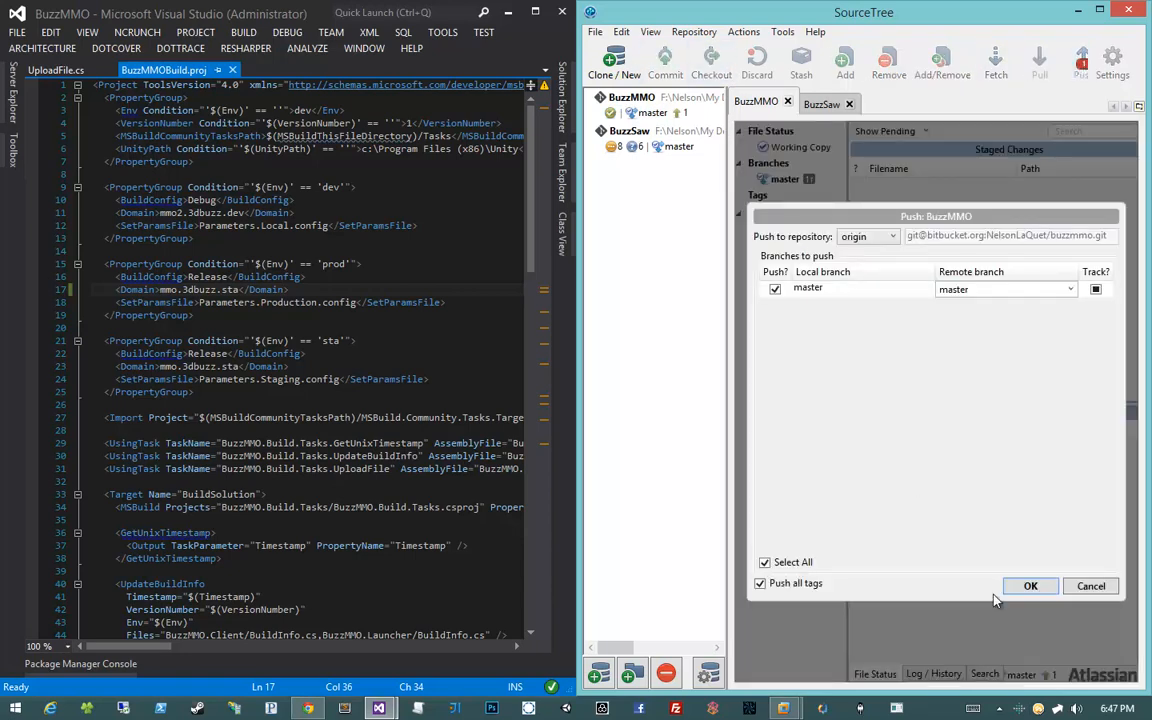
left_click(1029, 586)
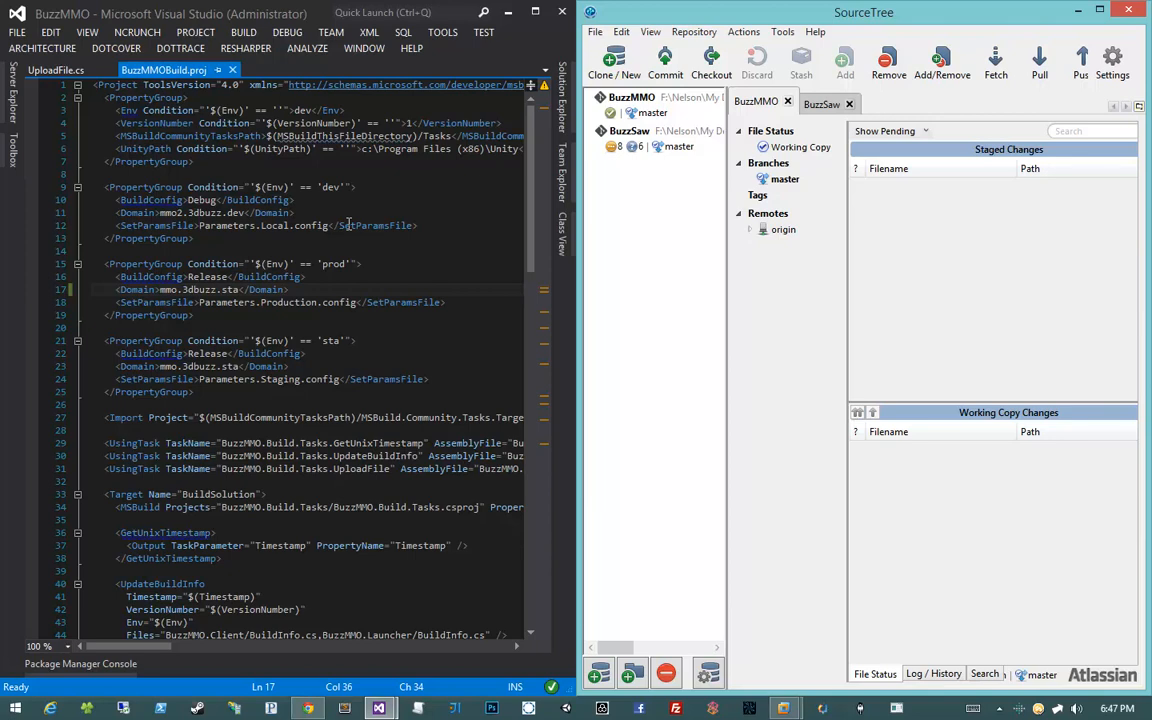
double_click(192, 18)
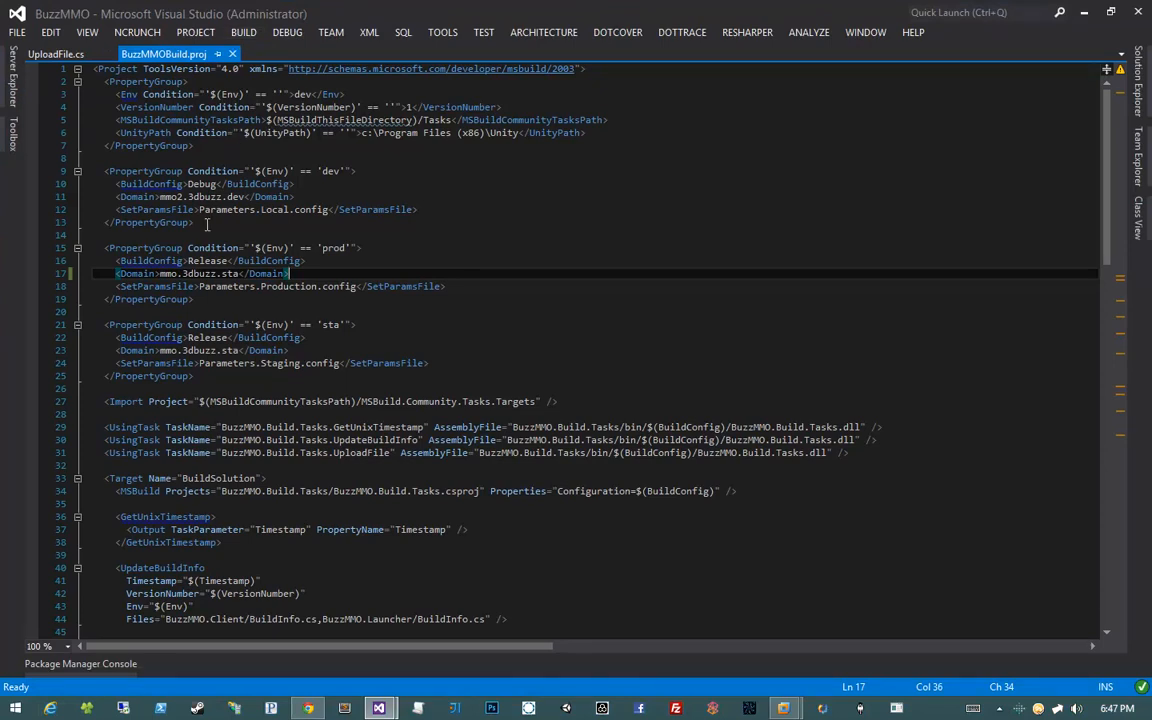
left_click(157, 196)
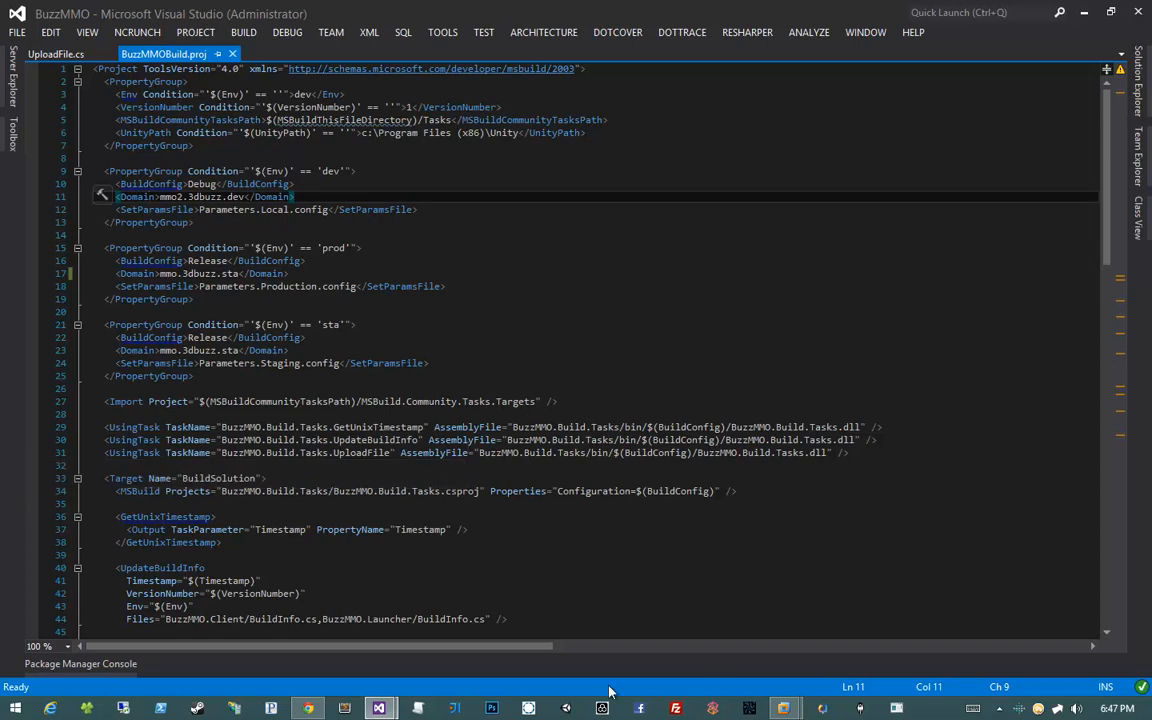
left_click(314, 710)
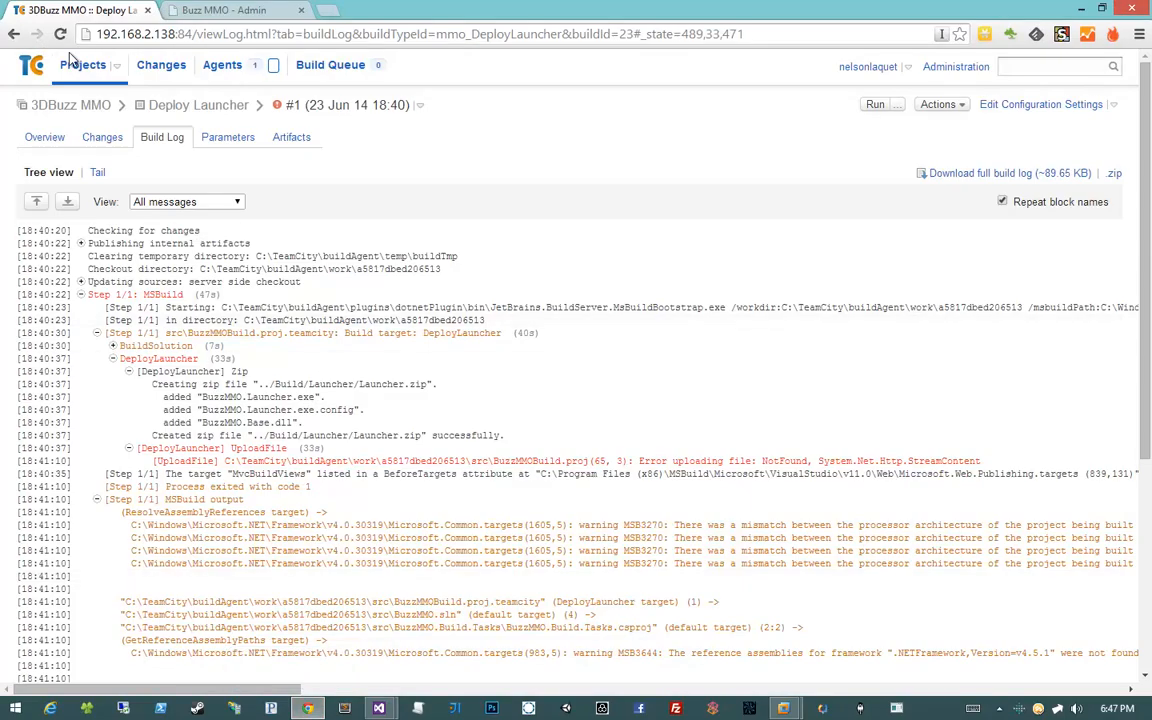
Run Deploy Launcher build #2, review its pending changes, and collapse it once it succeeds
left_click(80, 68)
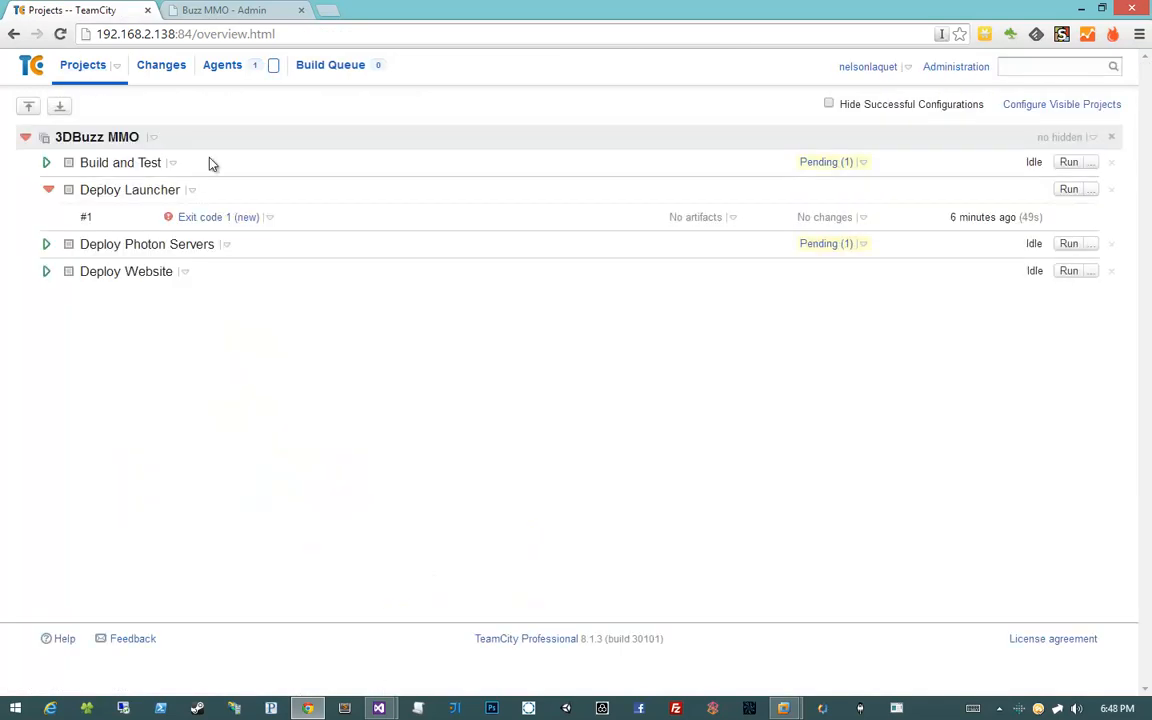
left_click(1058, 190)
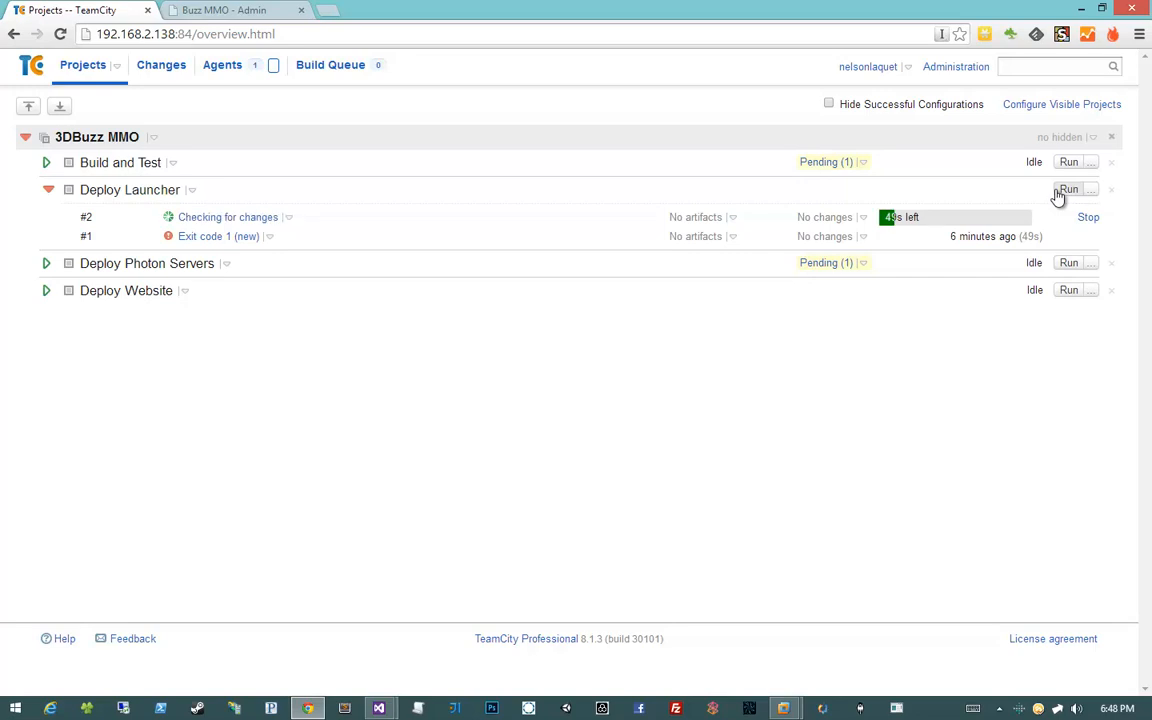
left_click(862, 164)
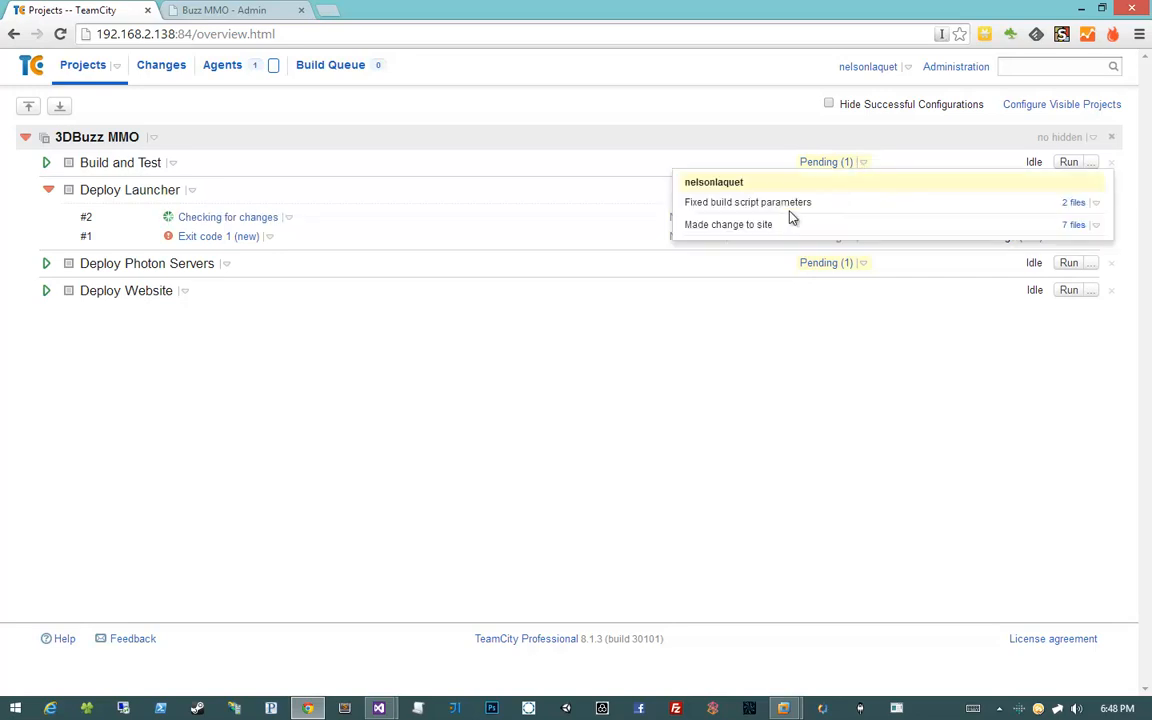
left_click(862, 164)
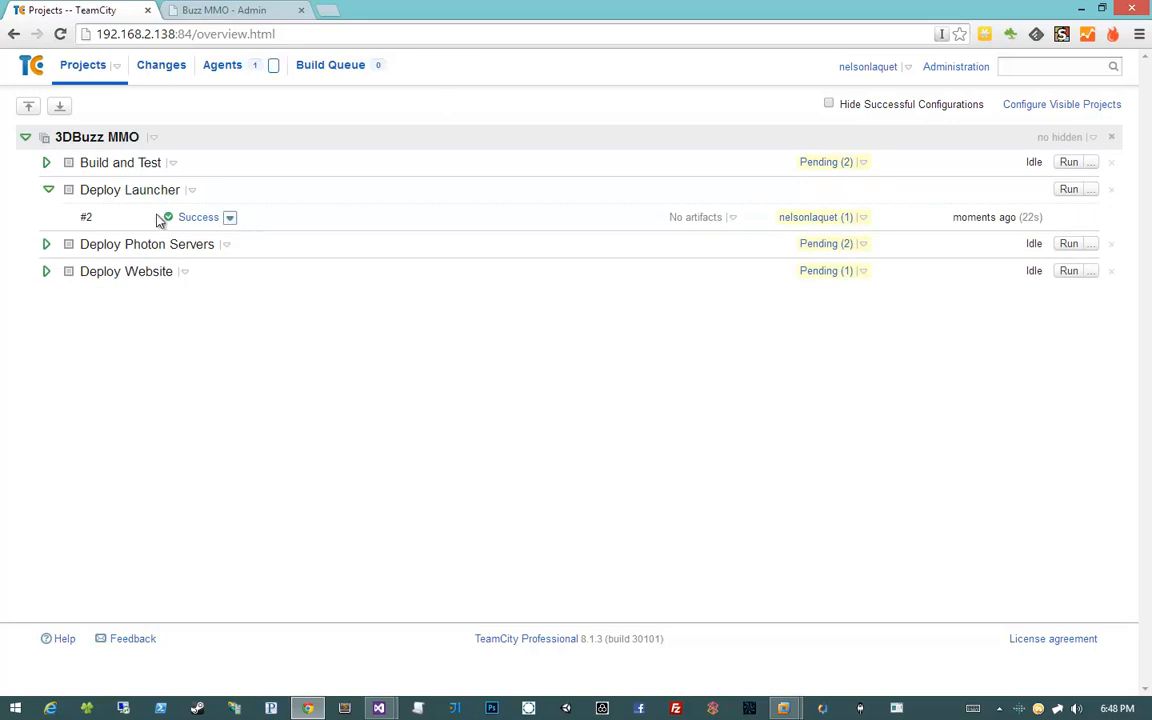
left_click(46, 190)
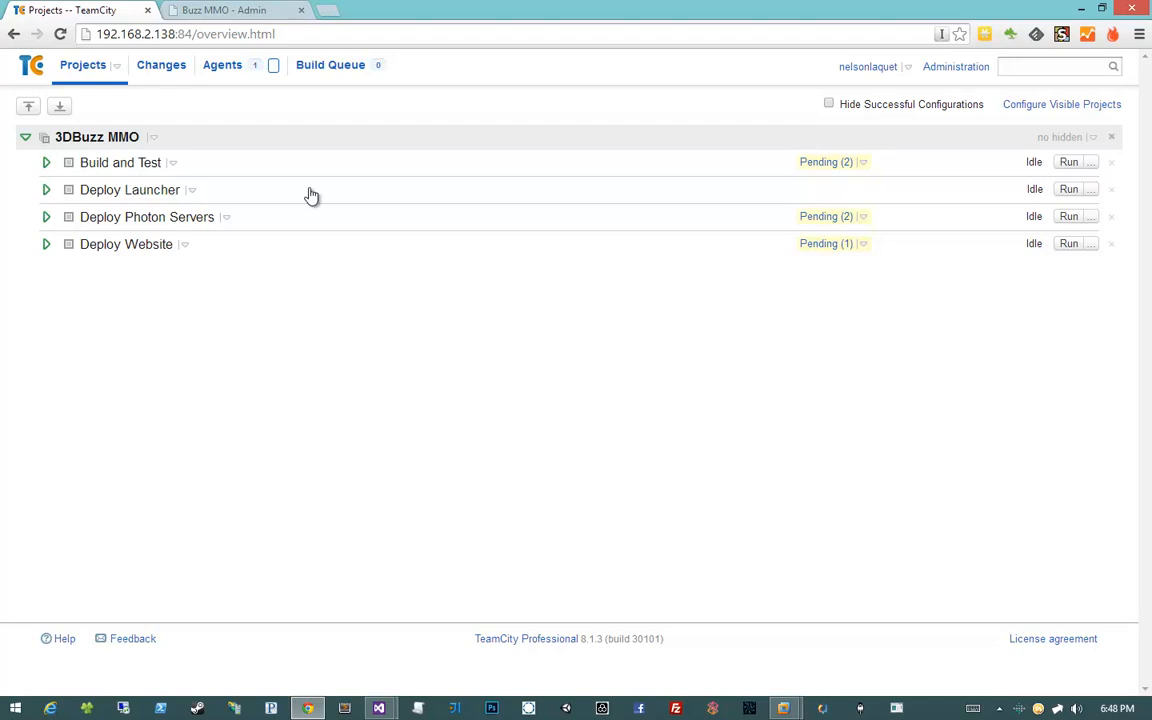
Confirm the Buzz MMO home page currently offers launcher Version 2
left_click(224, 11)
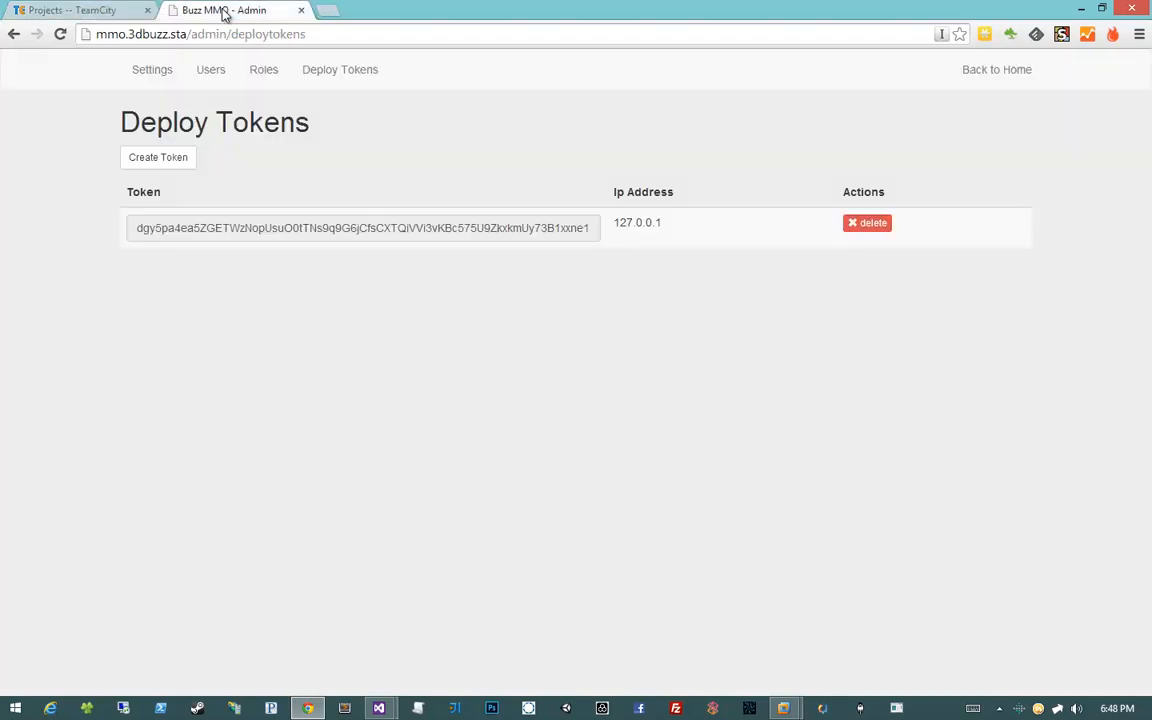
left_click(997, 72)
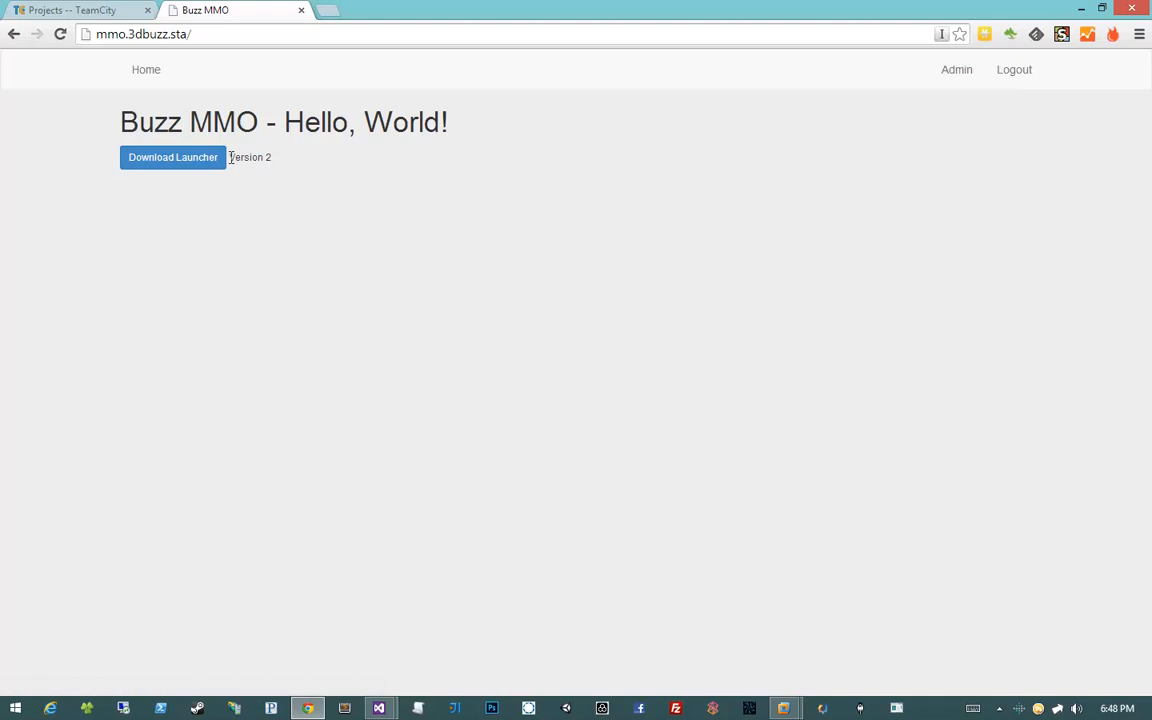
left_click_drag(229, 157, 326, 157)
left_click(328, 162)
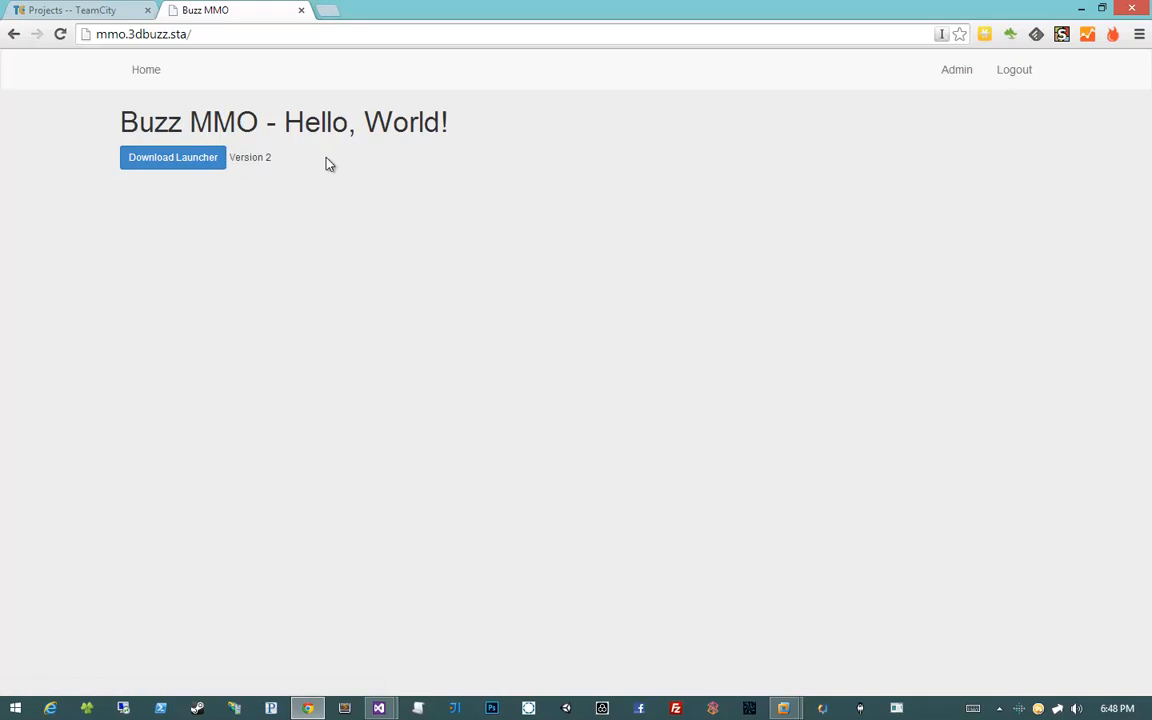
Run a new Deploy Launcher build in TeamCity and watch its progress
left_click(95, 10)
left_click(1066, 190)
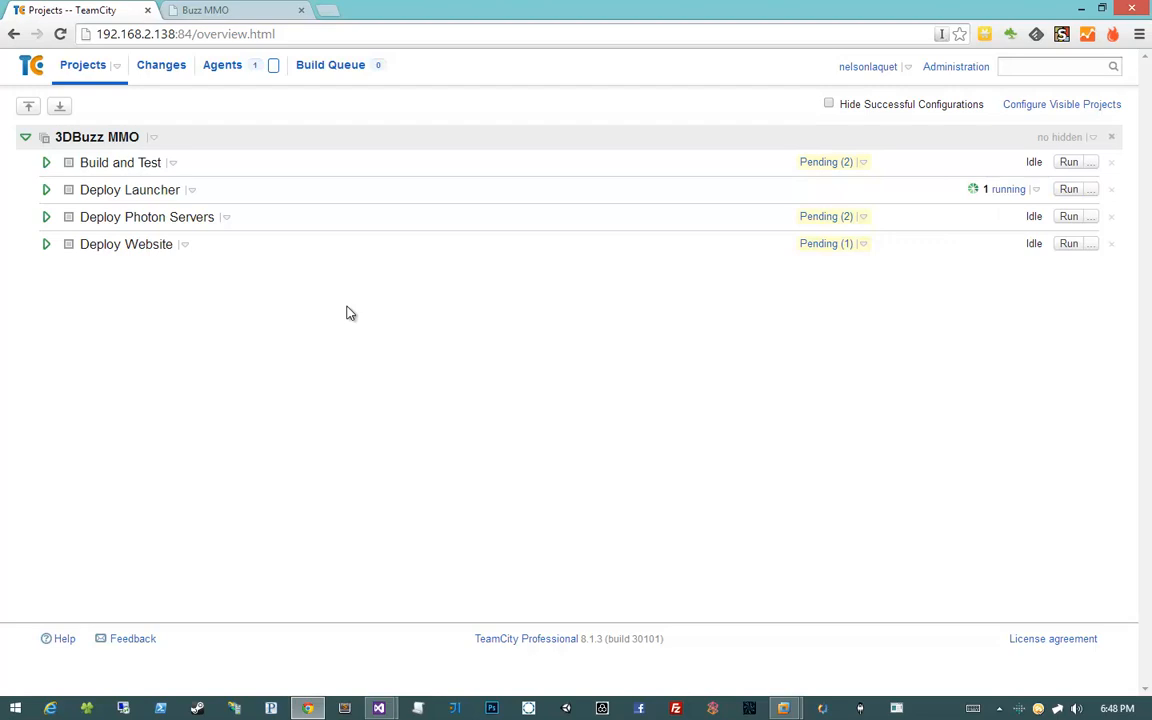
left_click(46, 190)
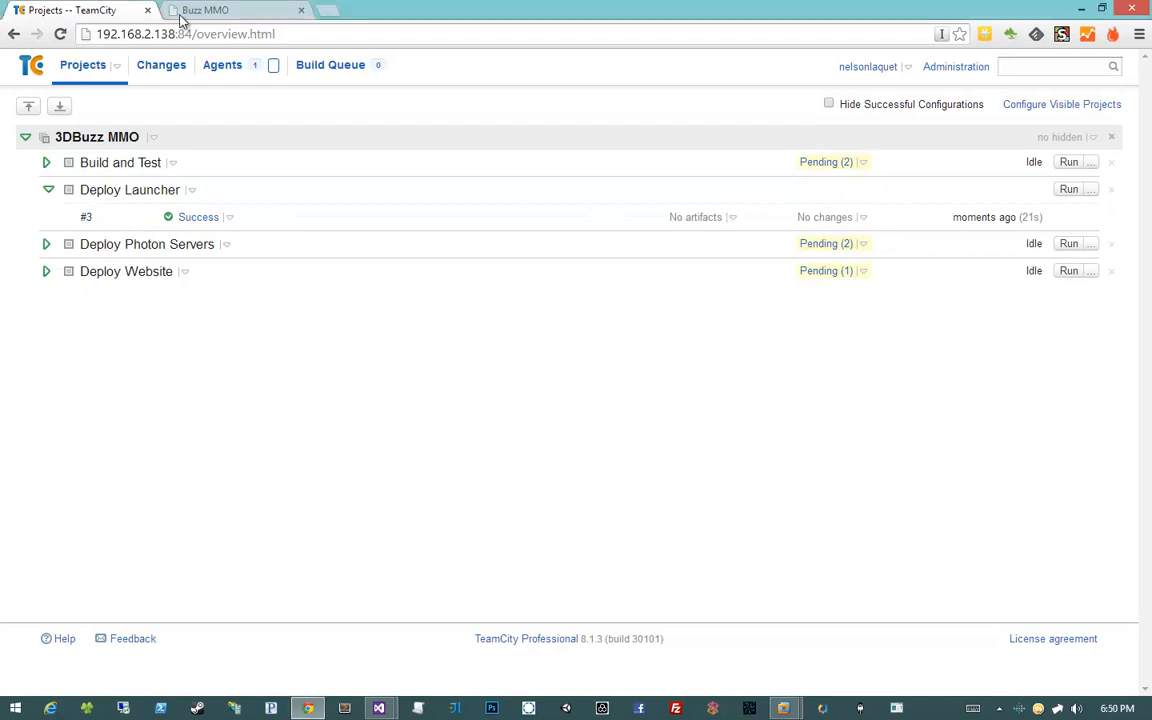
Verify the home page now shows Version 3, then collapse Deploy Launcher's build history
left_click(195, 10)
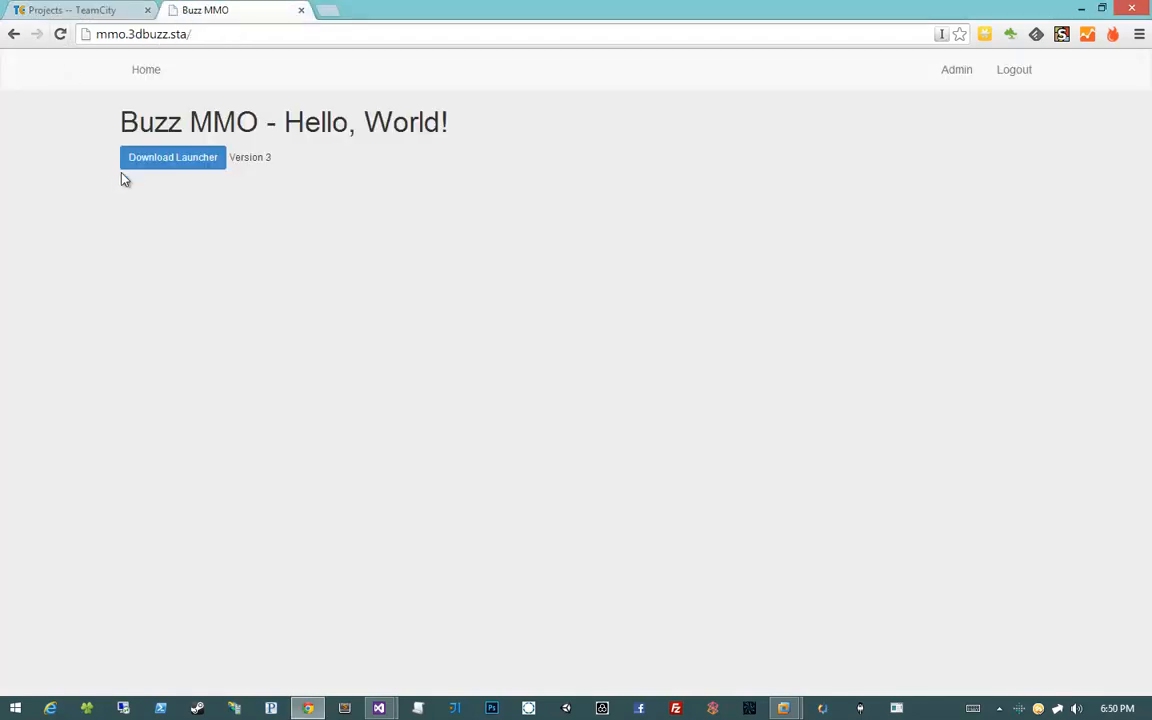
left_click_drag(229, 158, 335, 163)
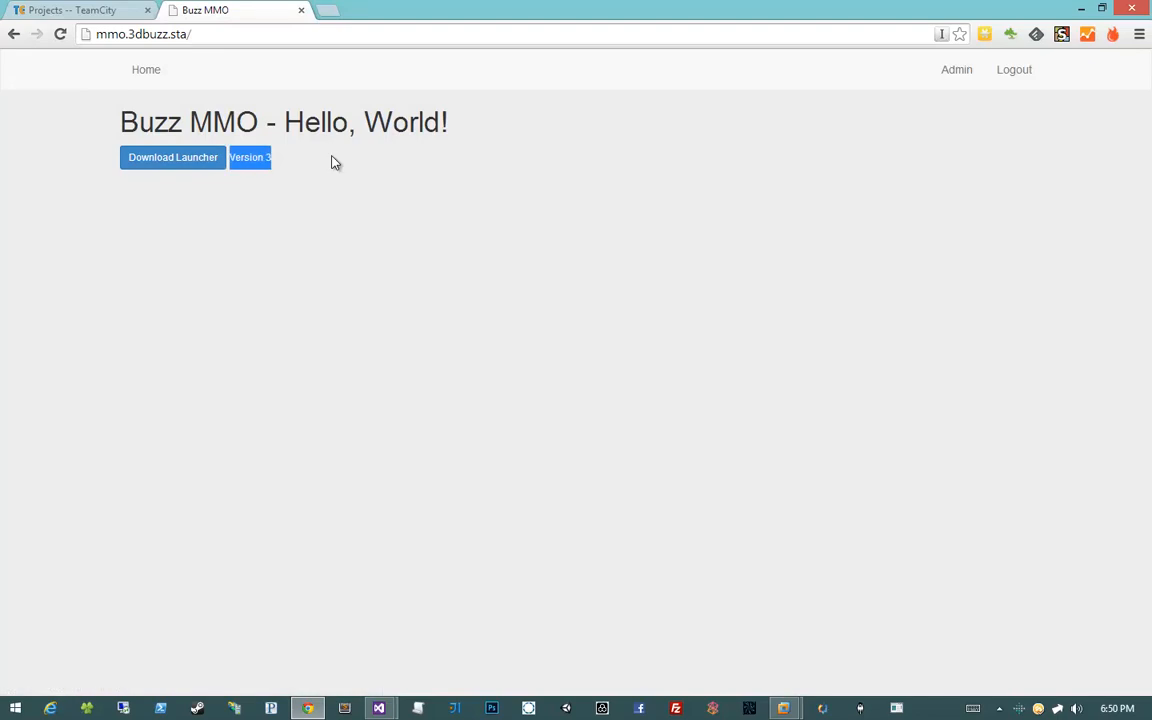
left_click(333, 161)
left_click(82, 12)
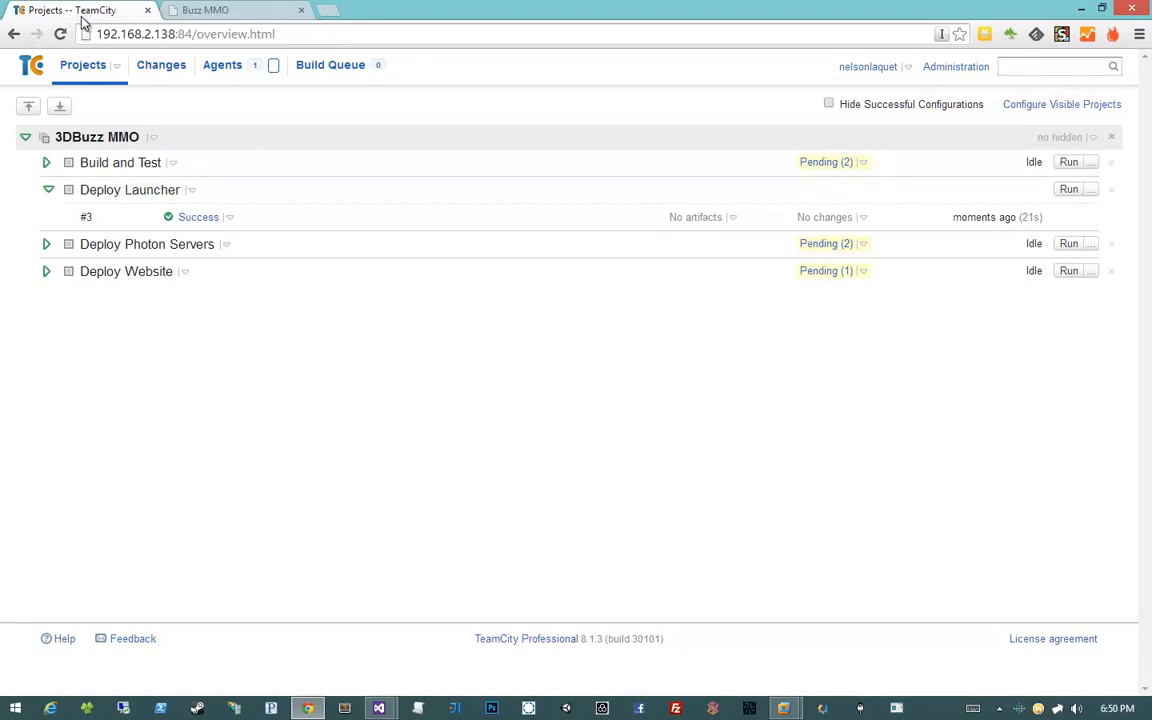
left_click(48, 190)
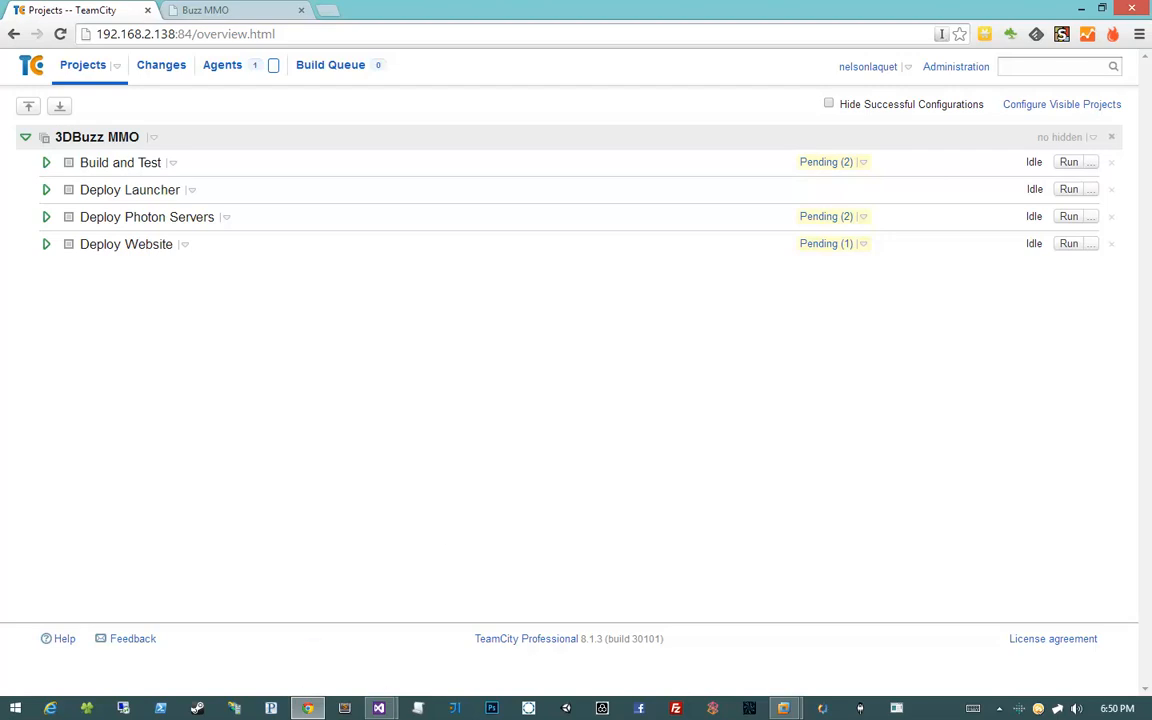
Bring the BuzzMMOBuild.proj script forward in Visual Studio and scroll through it
mouse_move(375, 708)
left_click(310, 628)
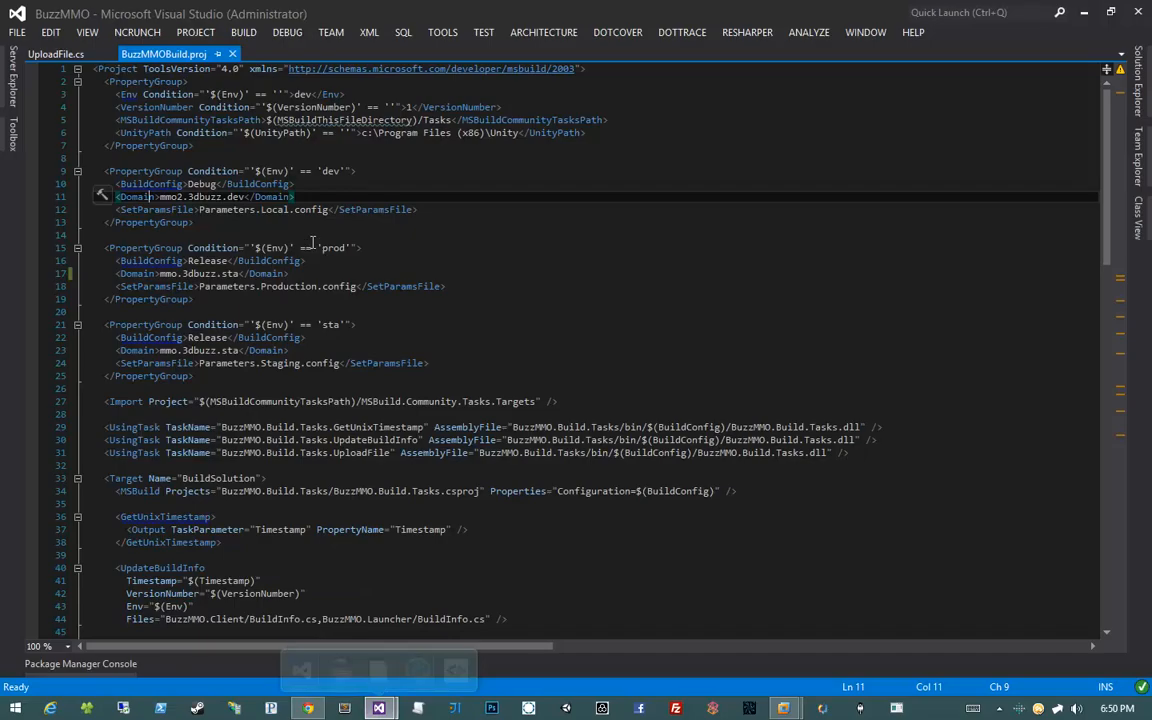
scroll(271, 449, "down", 15)
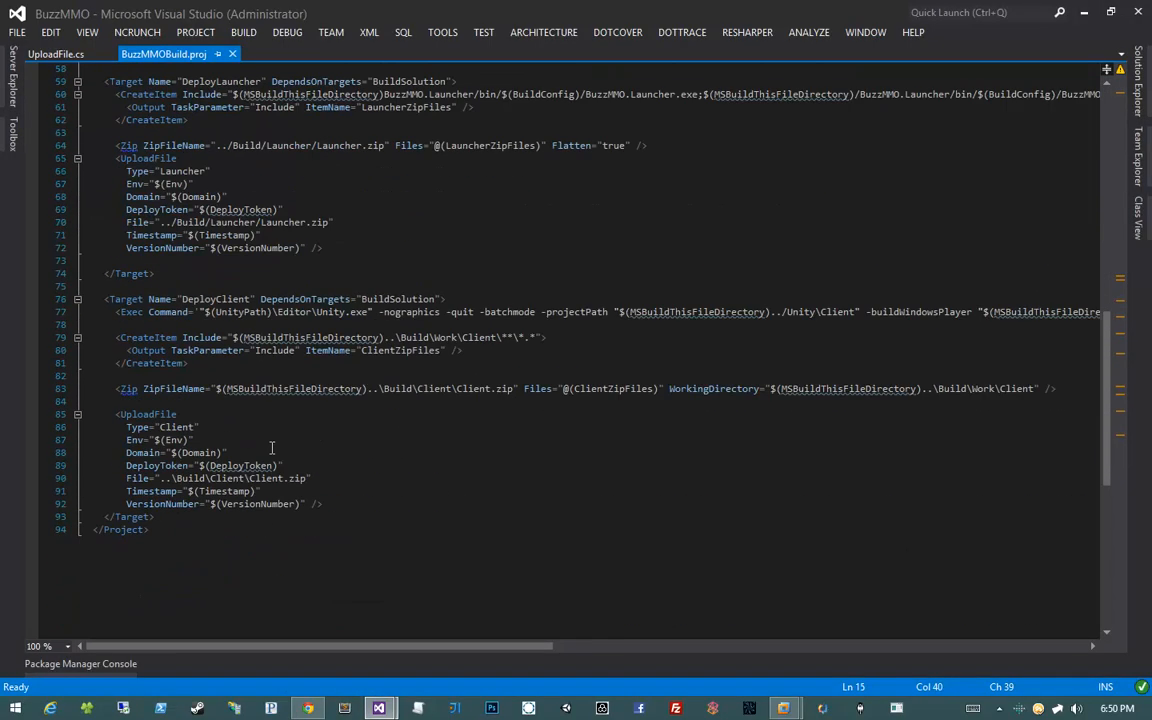
scroll(271, 447, "up", 4)
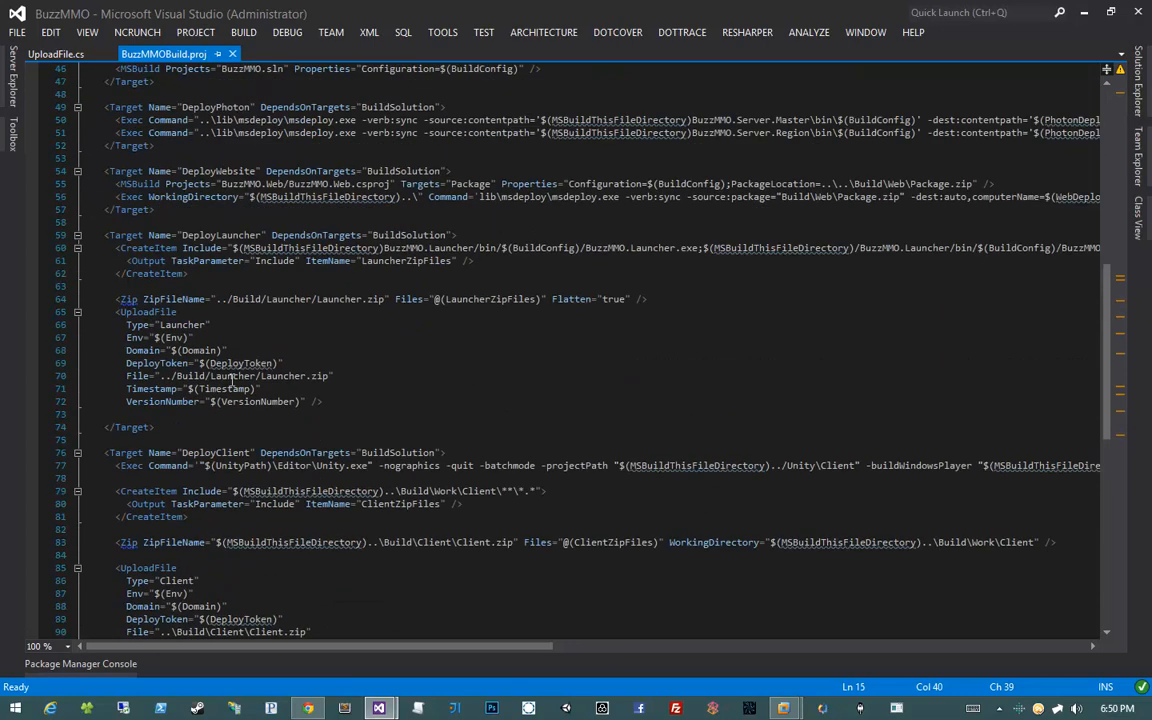
scroll(271, 449, "up", 4)
scroll(231, 380, "up", 3)
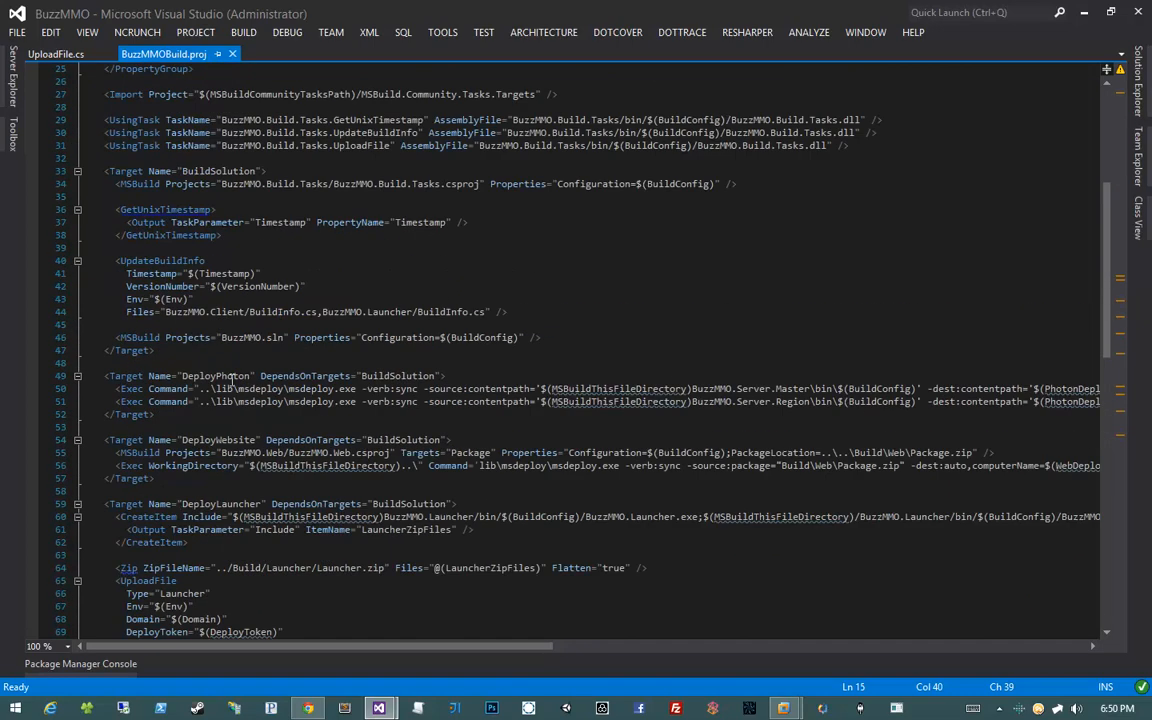
scroll(231, 380, "down", 7)
scroll(231, 380, "down", 3)
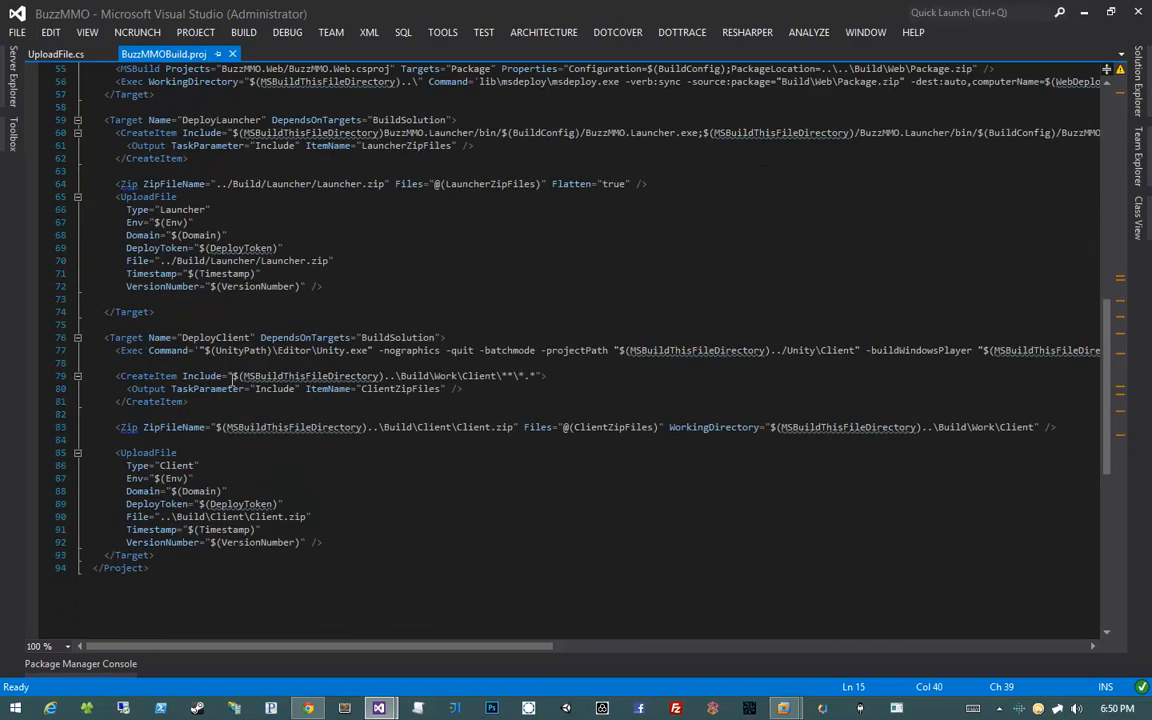
left_click_drag(47, 337, 47, 450)
left_click(214, 402)
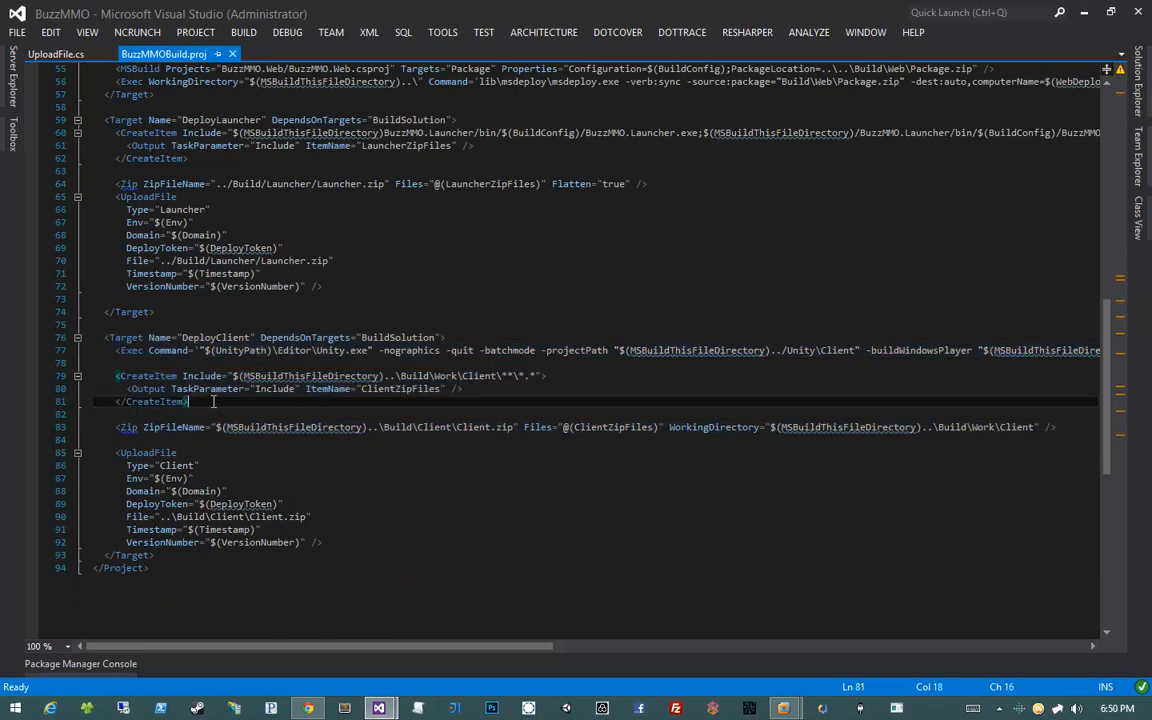
Trace UnityPath from the DeployClient Exec line to its c:\Program Files (x86)\Unity default on line 6
triple_click(307, 352)
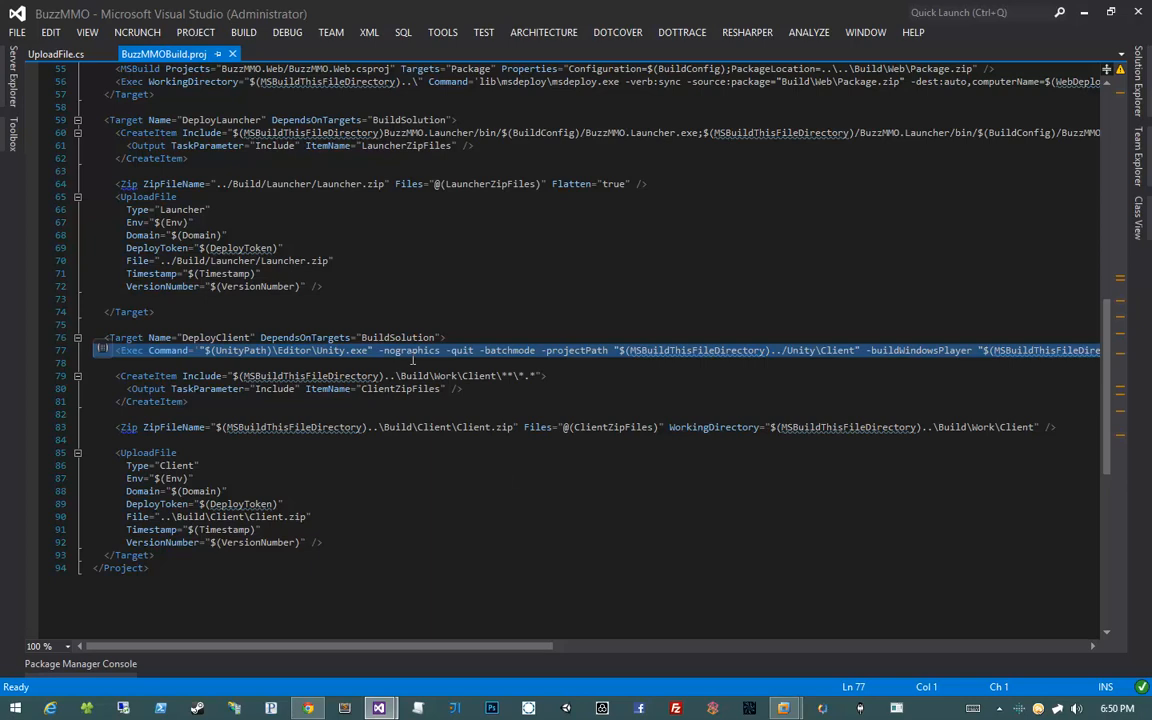
left_click(237, 351)
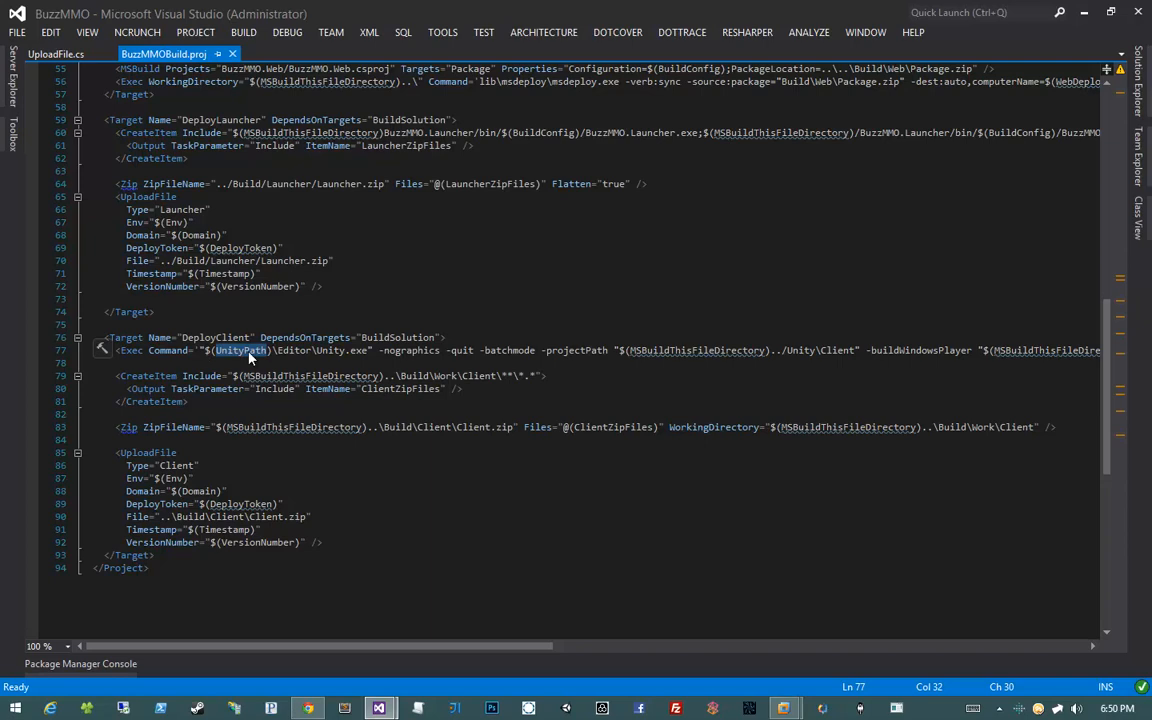
scroll(287, 408, "up", 18)
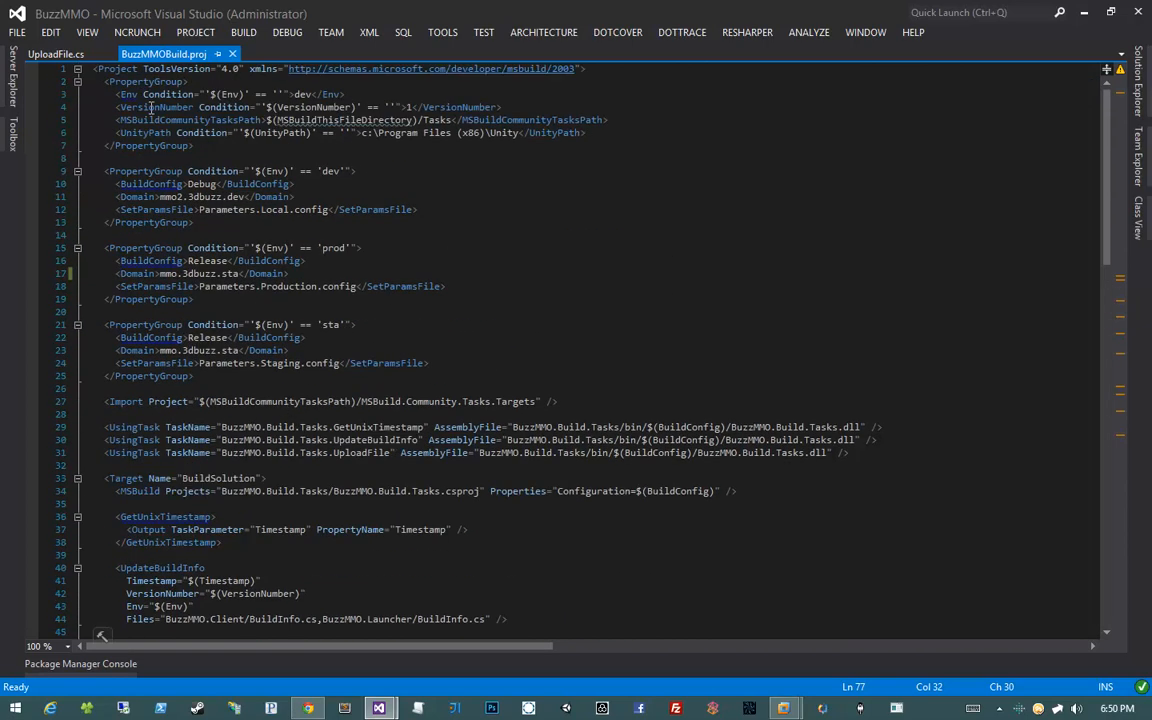
left_click(365, 132)
left_click_drag(363, 132, 520, 132)
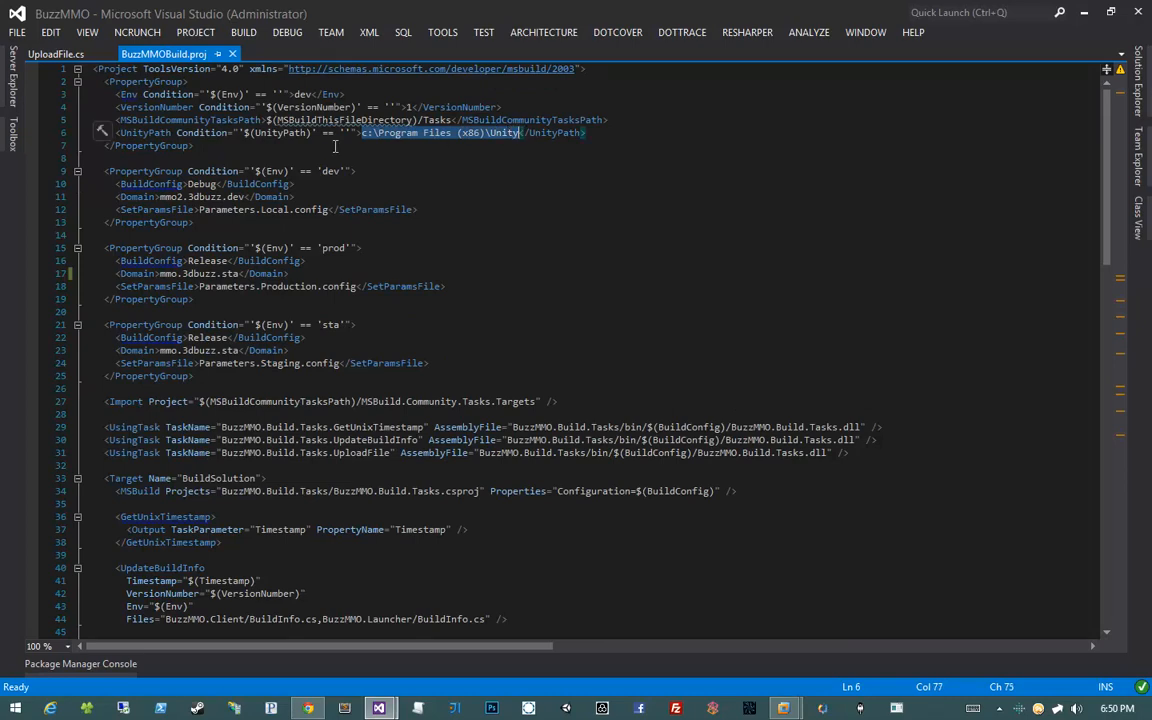
double_click(292, 133)
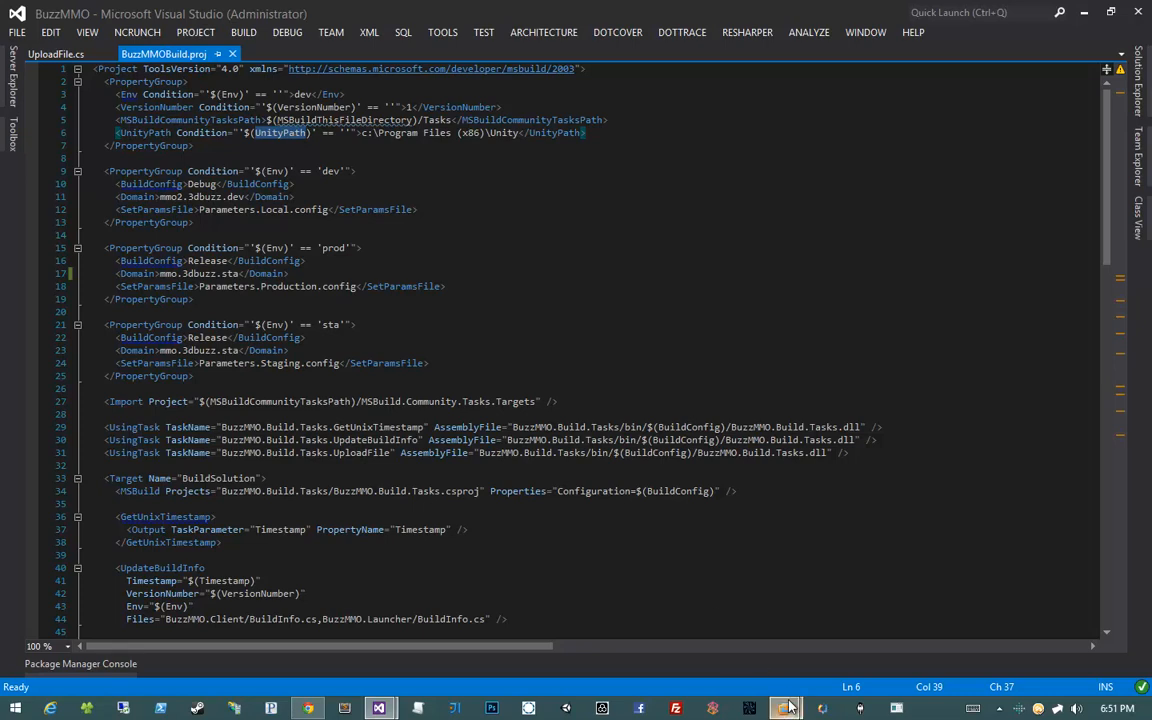
In the Windows 7 VM, close the Launcher folder and search 'unity 3d' in Chrome
mouse_move(788, 707)
left_click(823, 618)
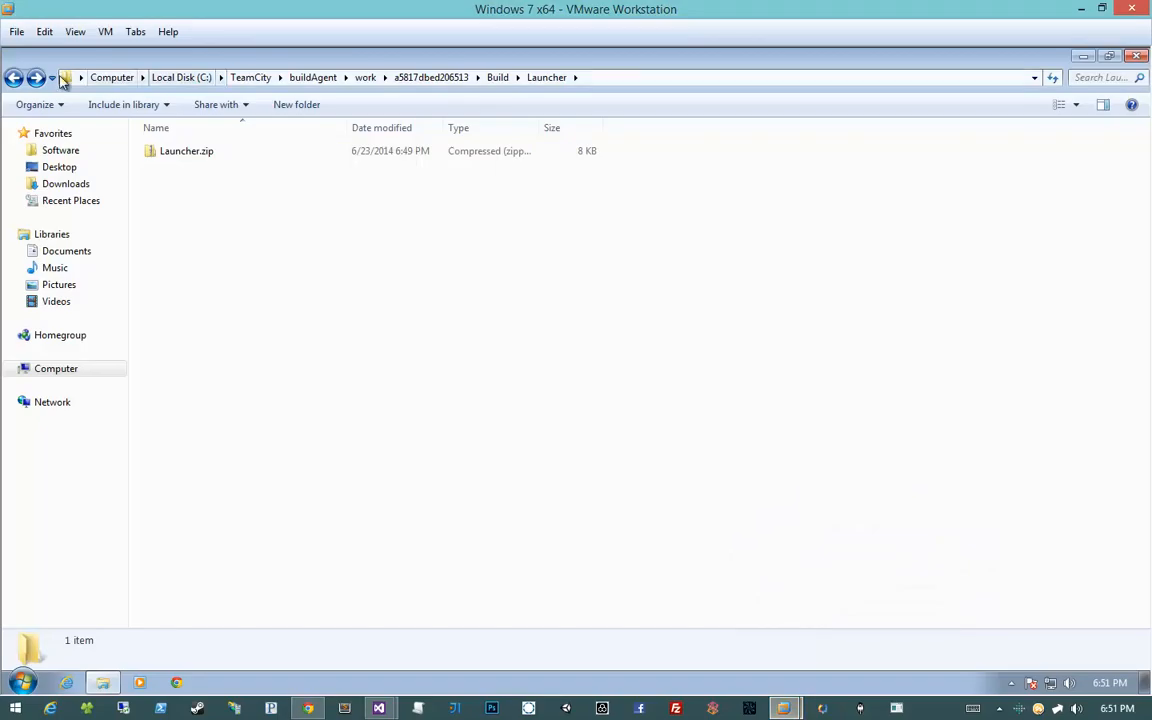
double_click(9, 63)
left_click(176, 682)
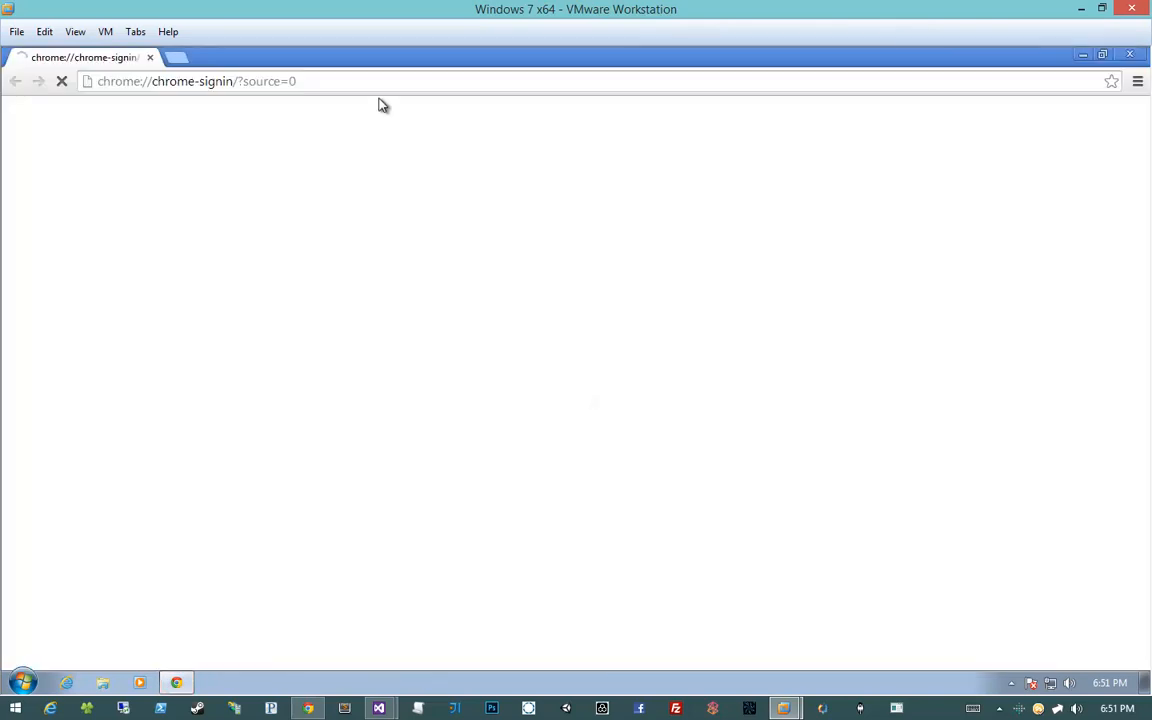
left_click(352, 78)
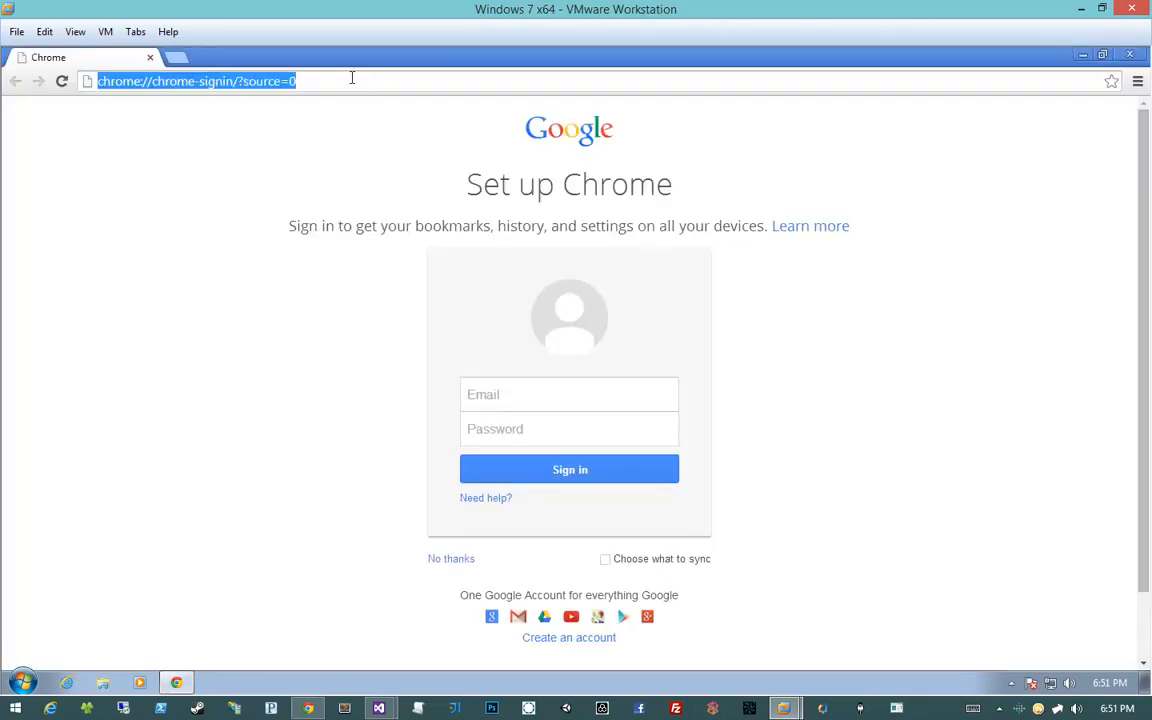
type("unity 3d")
key("Return")
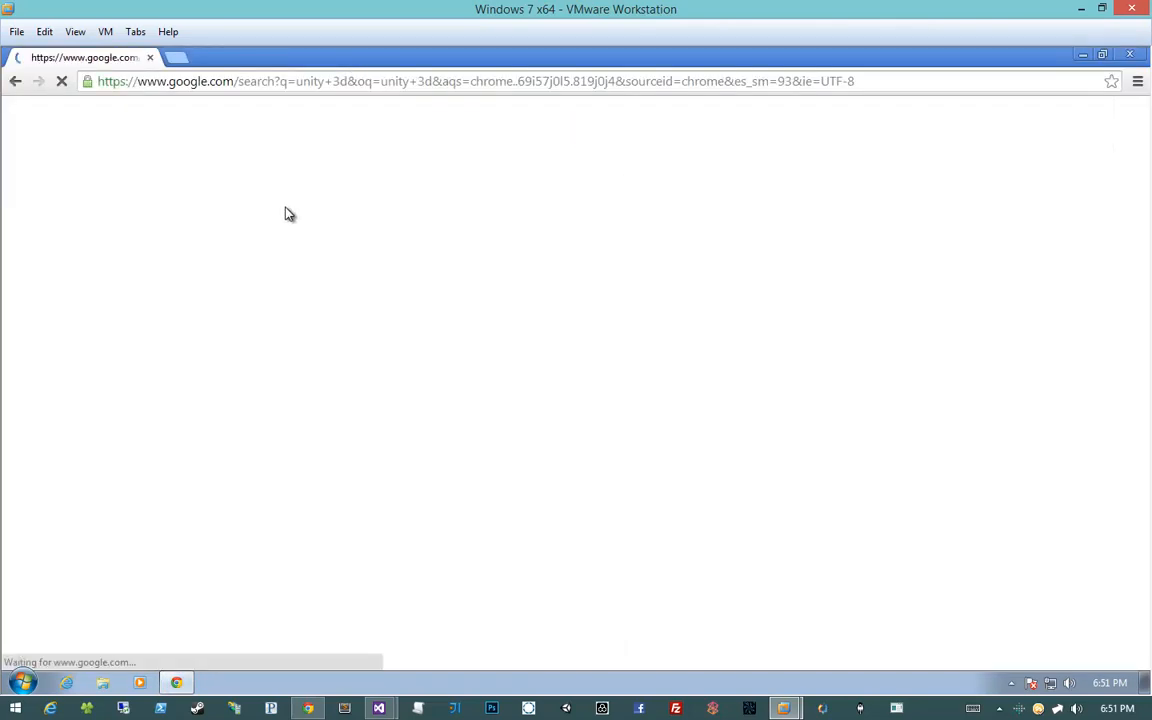
Download and run UnitySetup-4.5.1.exe, open Task Manager, and close Chrome
left_click(226, 307)
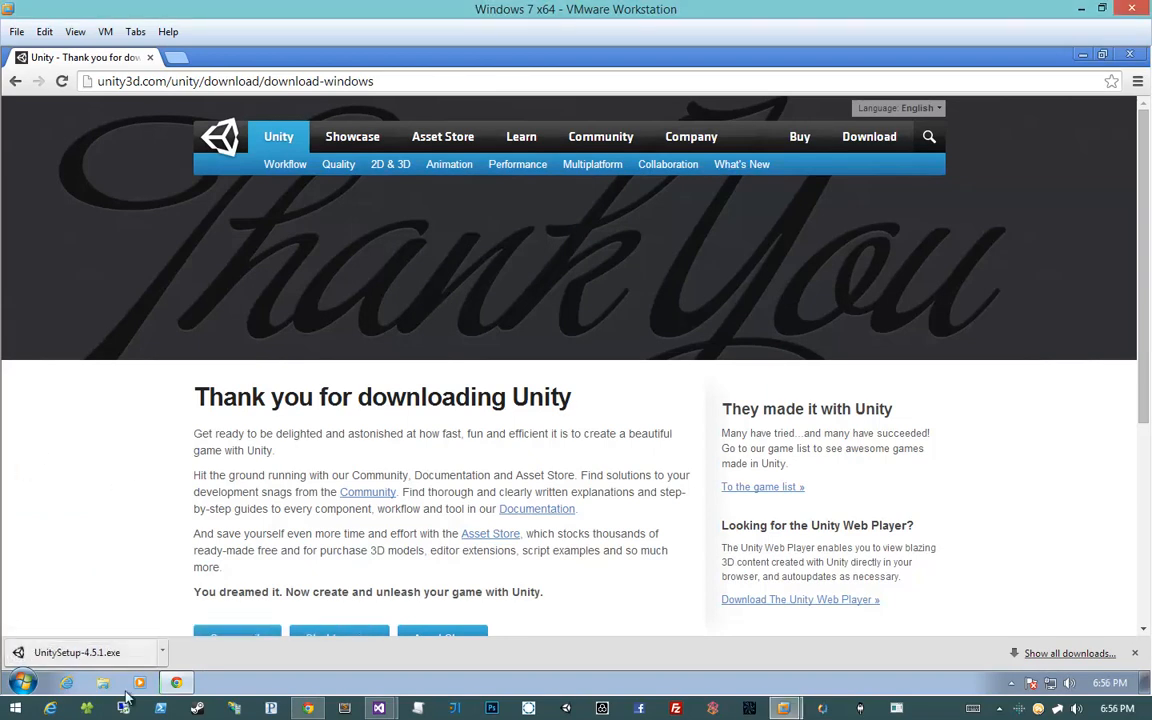
left_click(115, 651)
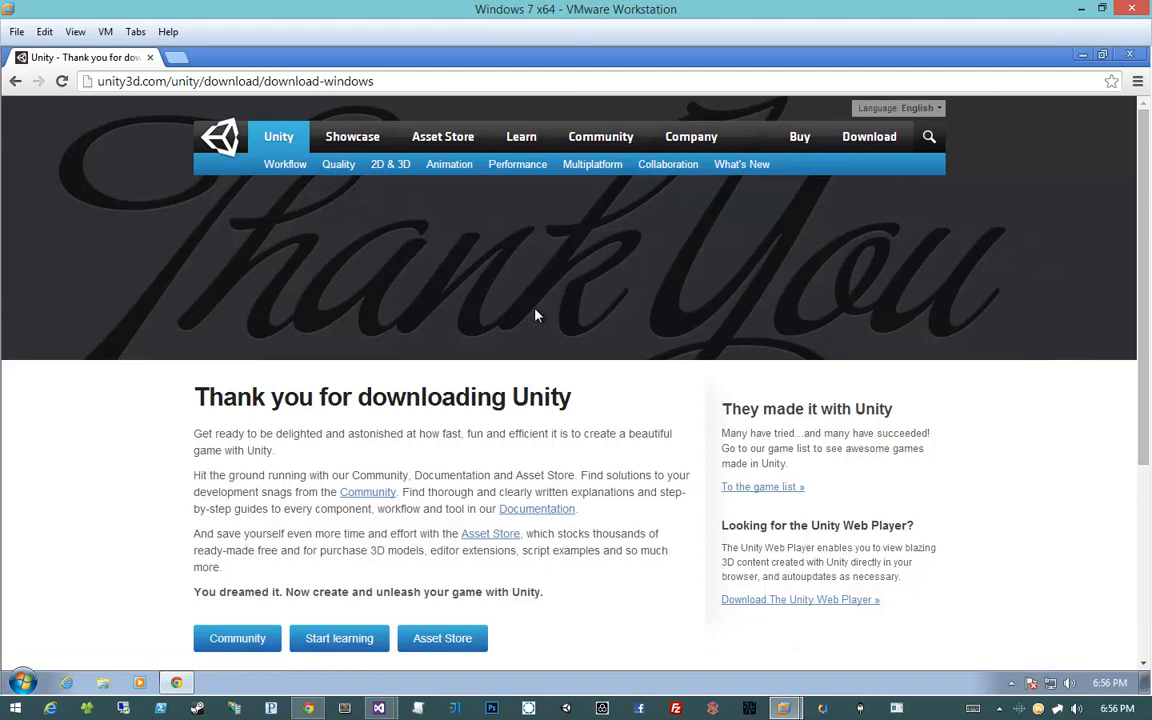
right_click(585, 683)
left_click(672, 620)
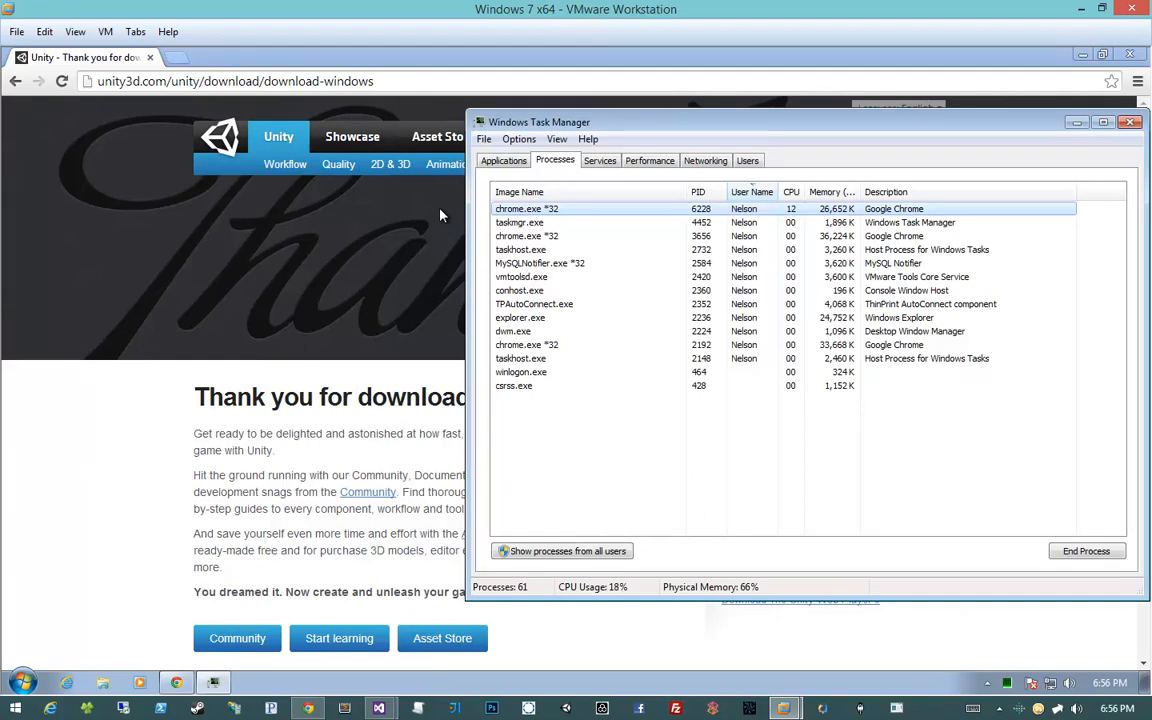
left_click_drag(466, 276, 786, 276)
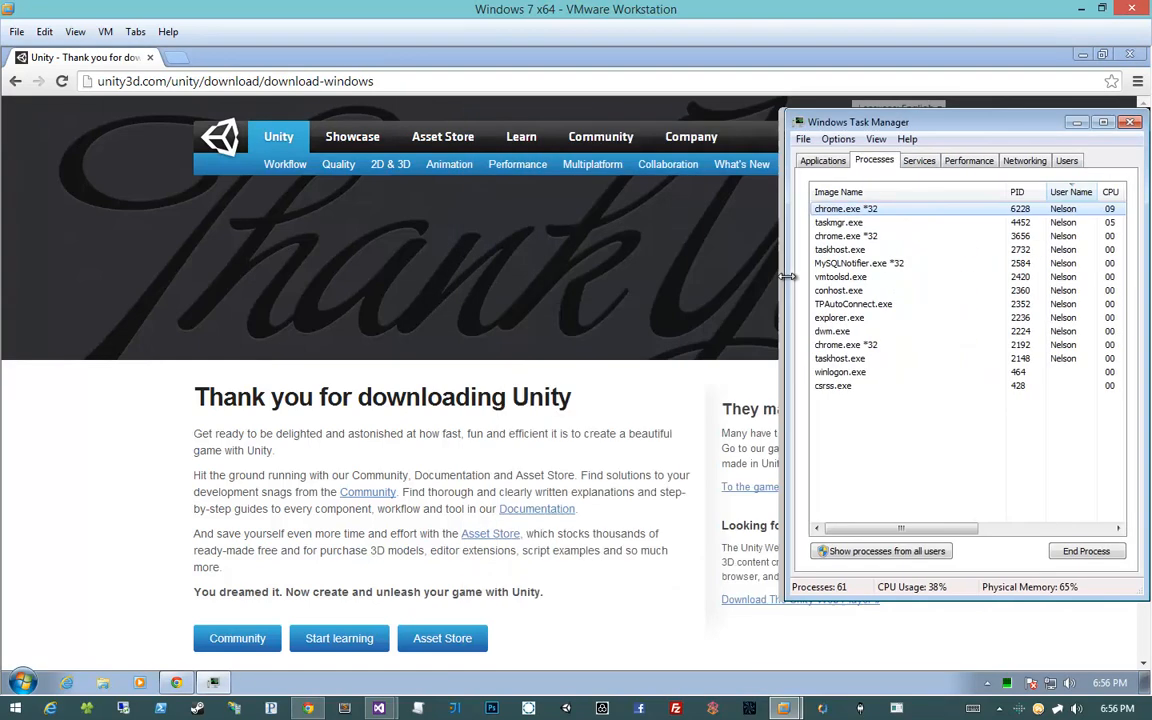
middle_click(112, 57)
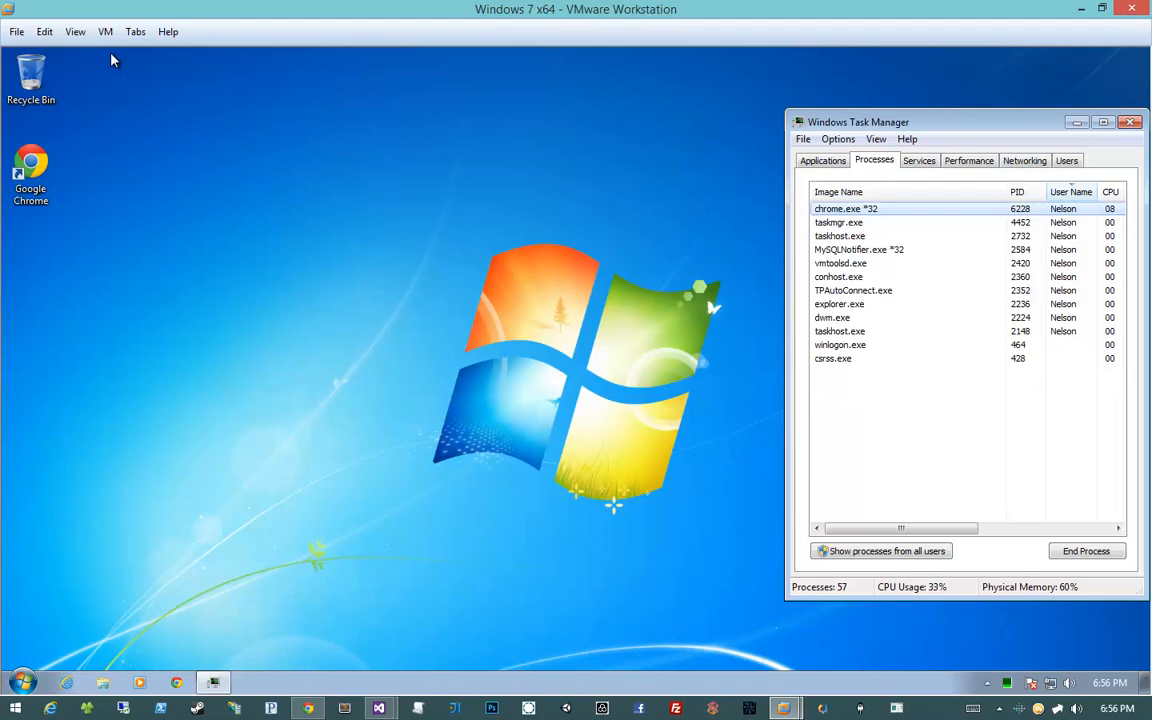
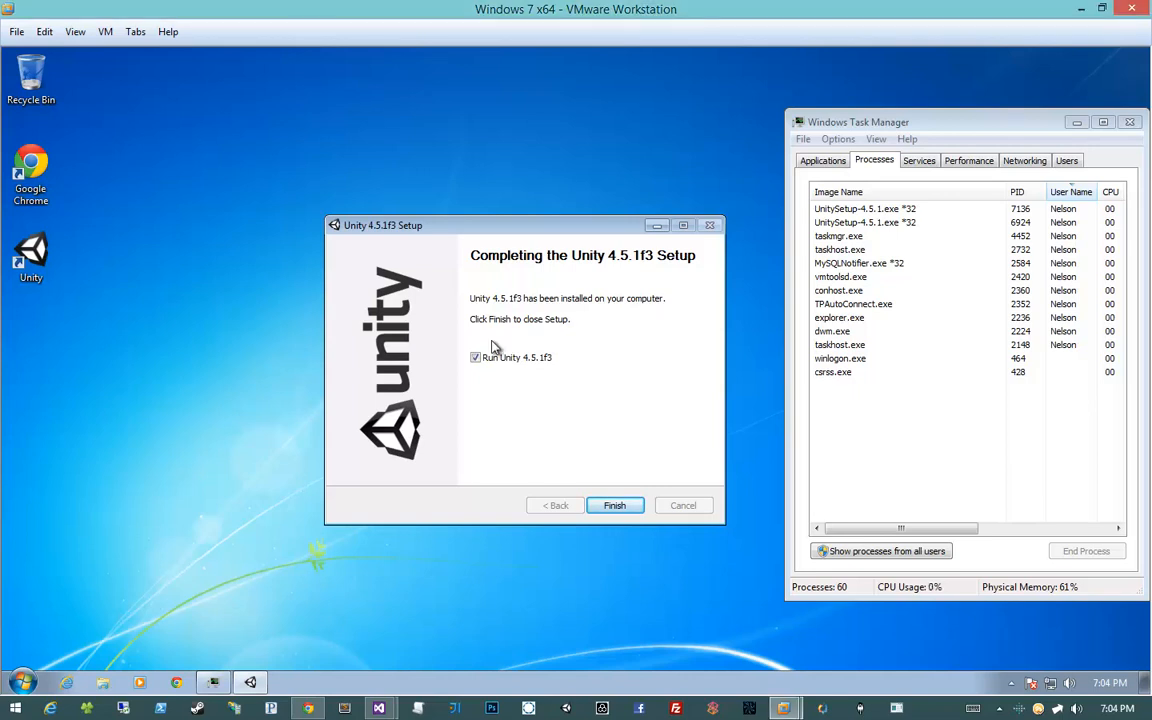
Close the finished Unity 4.5.1f3 installer and Task Manager, and bring TeamCity back in Chrome
left_click(612, 509)
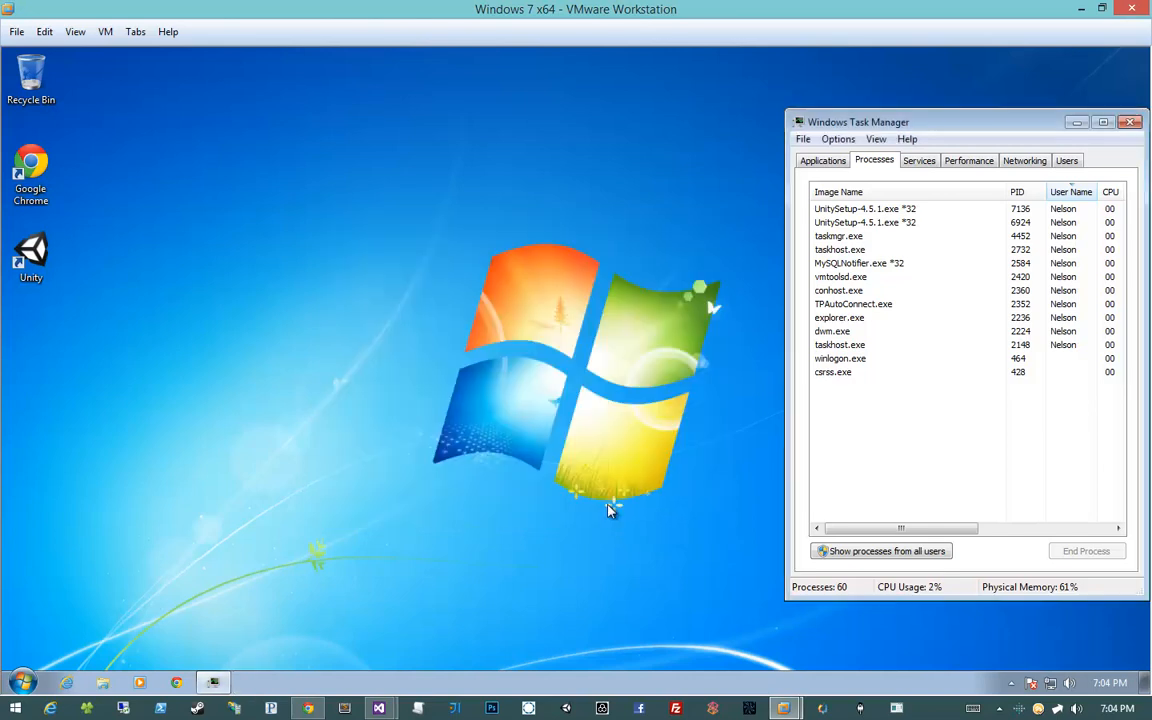
double_click(800, 123)
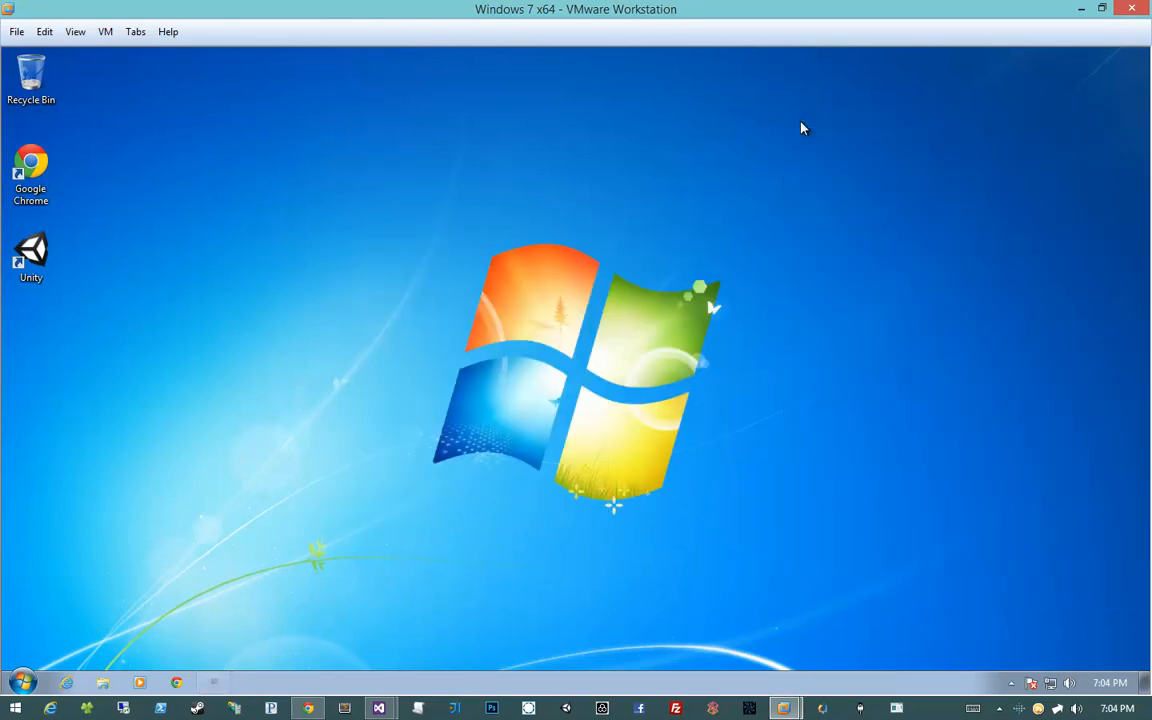
left_click(308, 708)
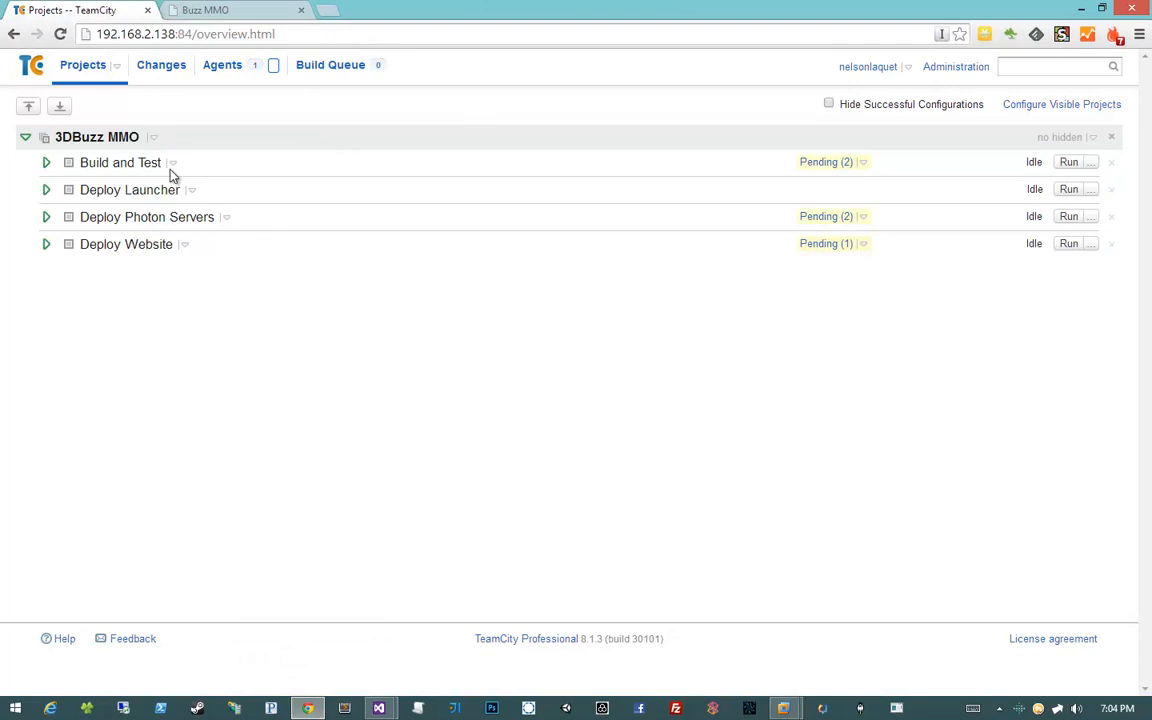
Create a new build configuration named 'Deploy Client' in the 3DBuzz MMO project
left_click(957, 66)
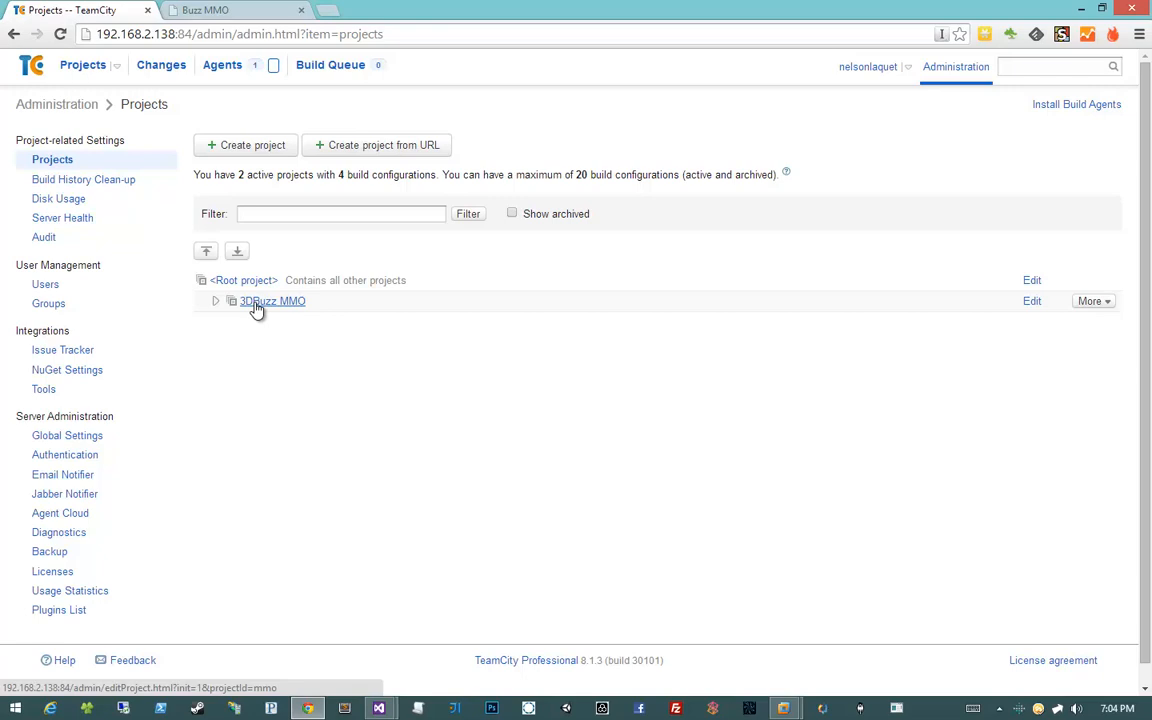
left_click(256, 305)
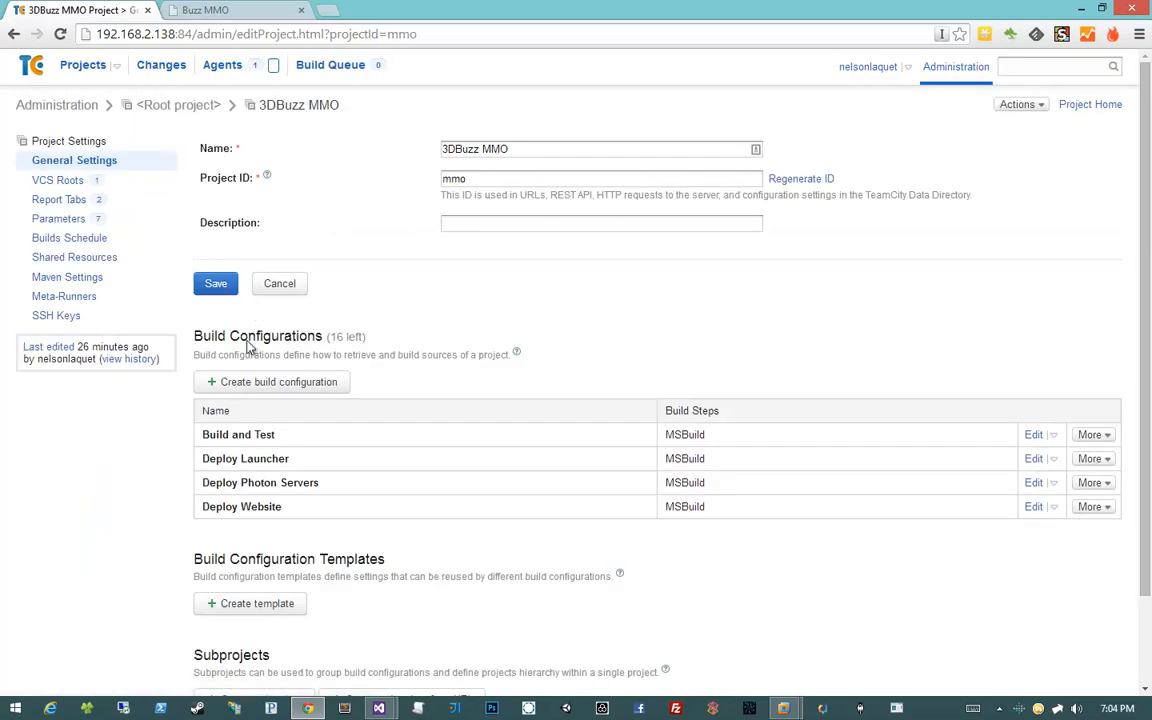
left_click(240, 390)
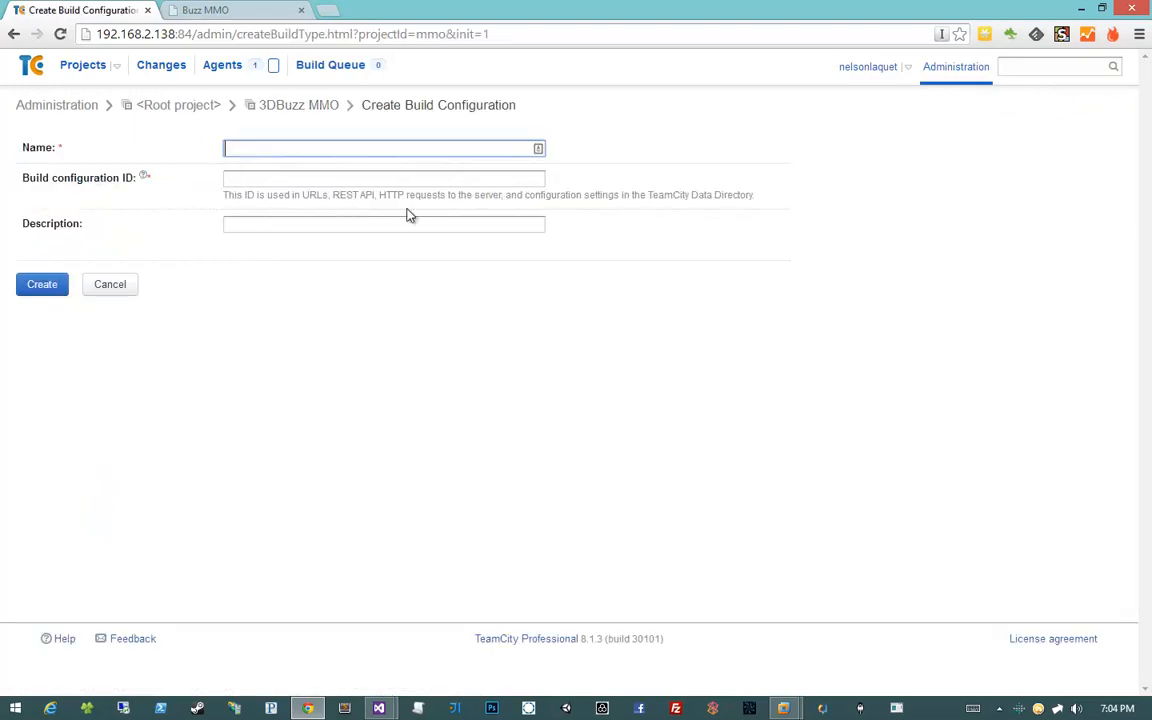
type("Deploy Client")
key("Return")
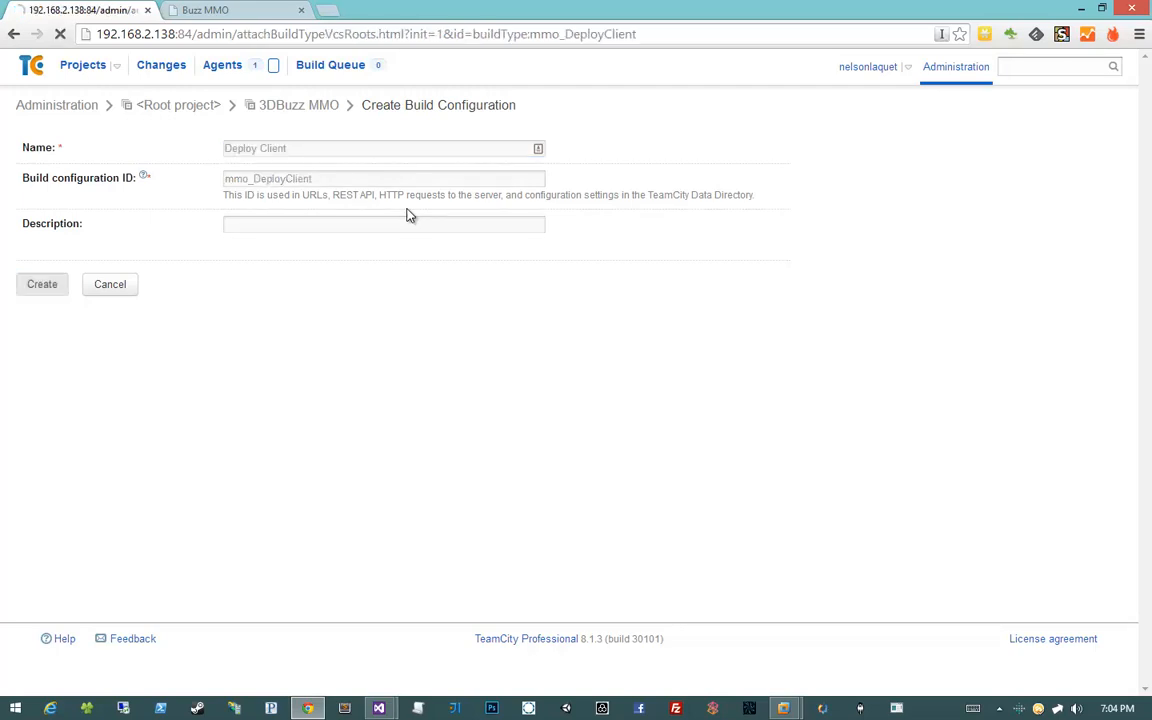
Attach the existing MMO BitBucket VCS root to Deploy Client
left_click(470, 190)
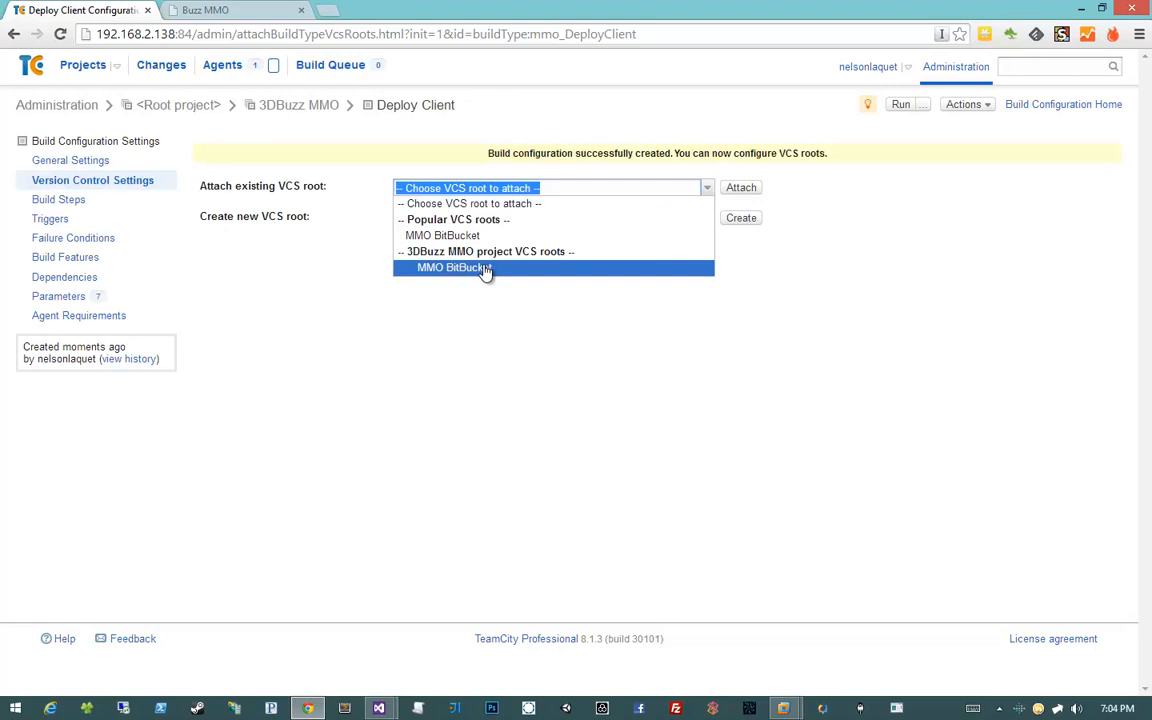
left_click(485, 270)
left_click(746, 190)
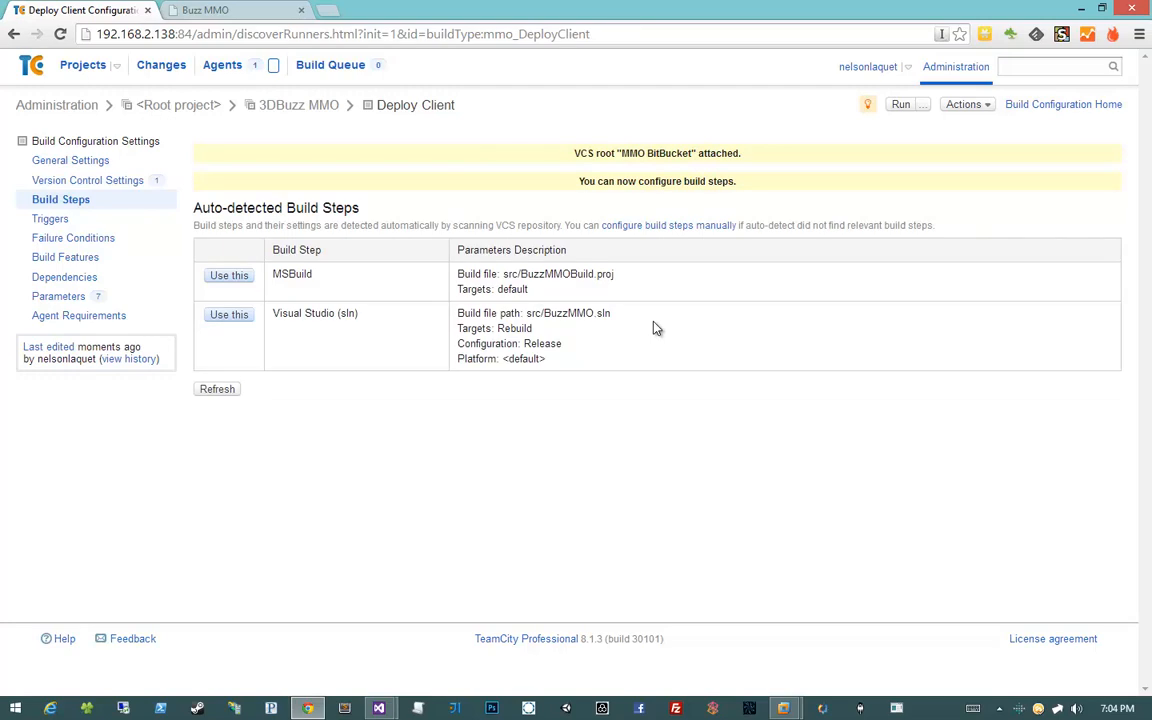
Add the auto-detected MSBuild step for src/BuzzMMOBuild.proj
left_click_drag(527, 289, 208, 278)
left_click(500, 289)
left_click_drag(502, 277, 625, 280)
left_click(627, 282)
left_click(229, 275)
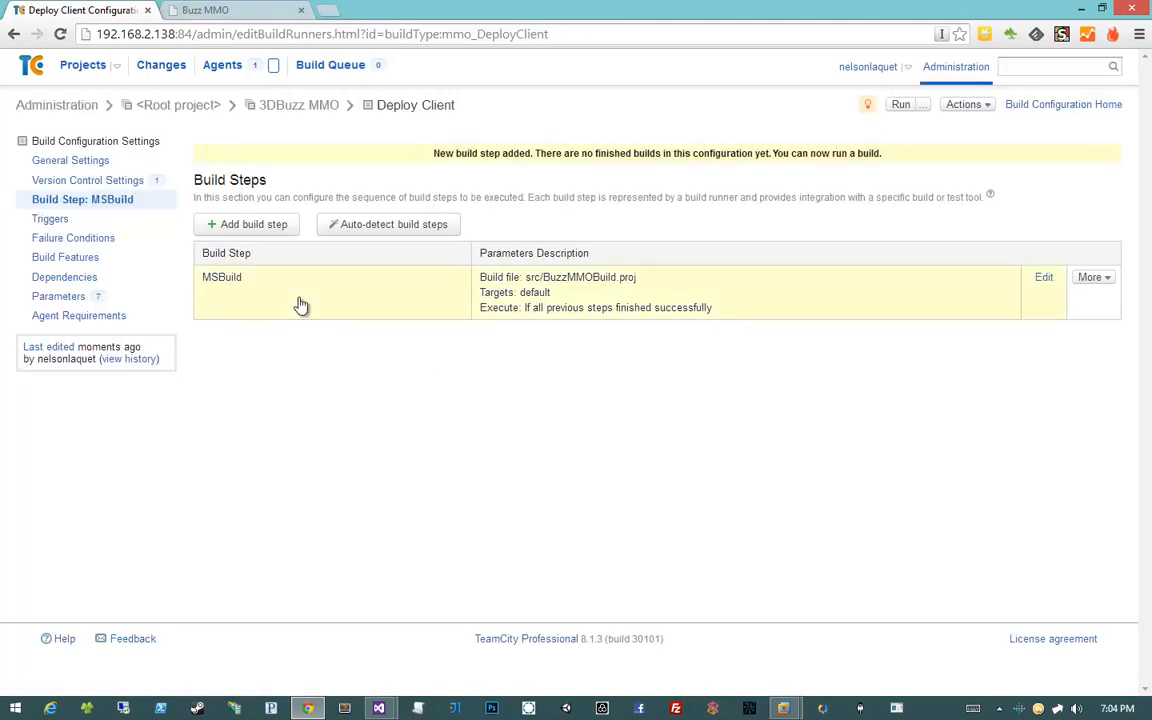
Set the MSBuild step's version to Microsoft .NET Framework 4.5
left_click(452, 303)
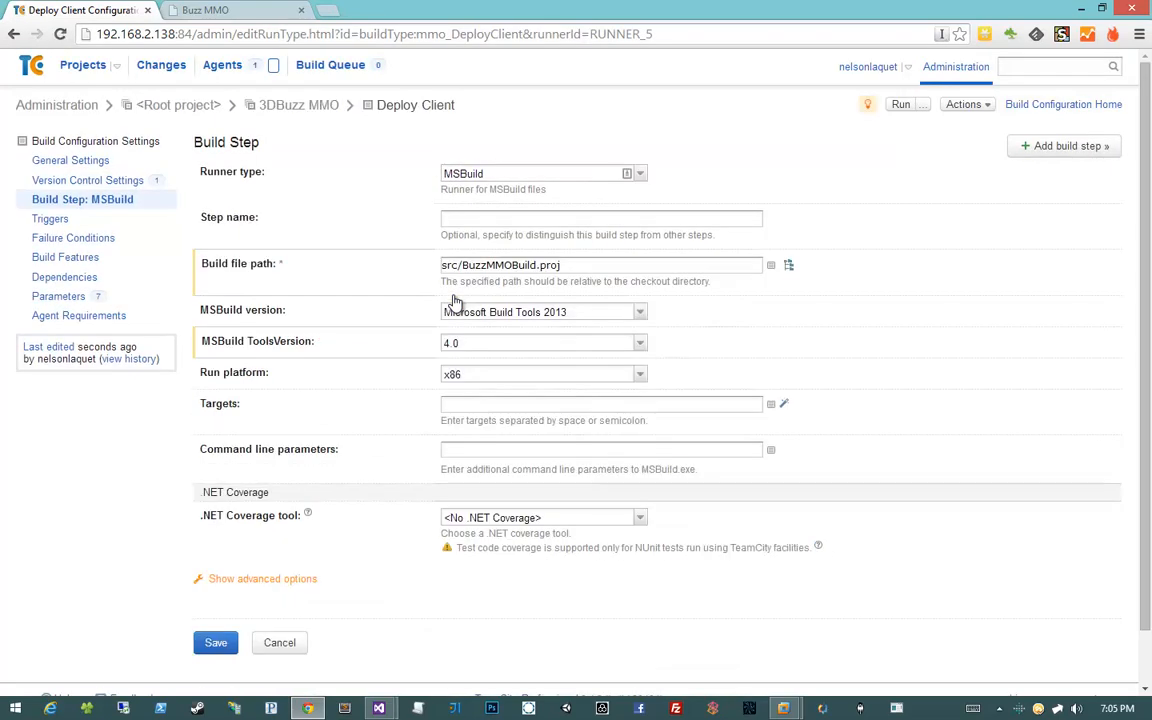
left_click(625, 311)
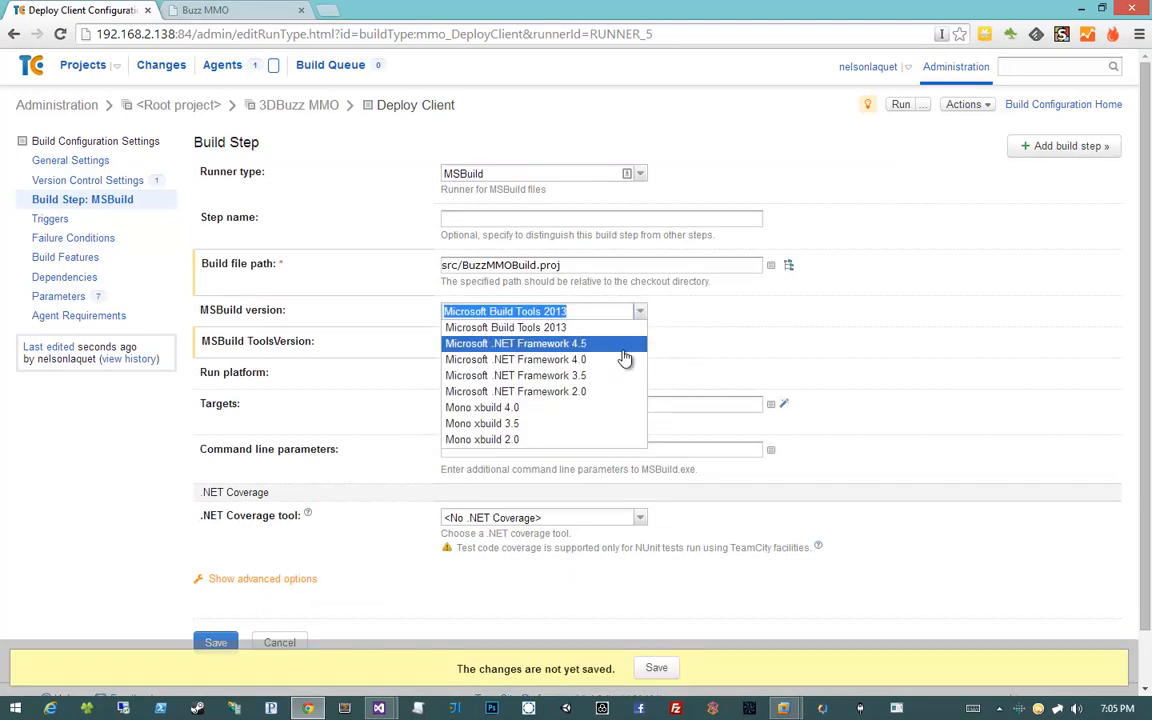
left_click(622, 345)
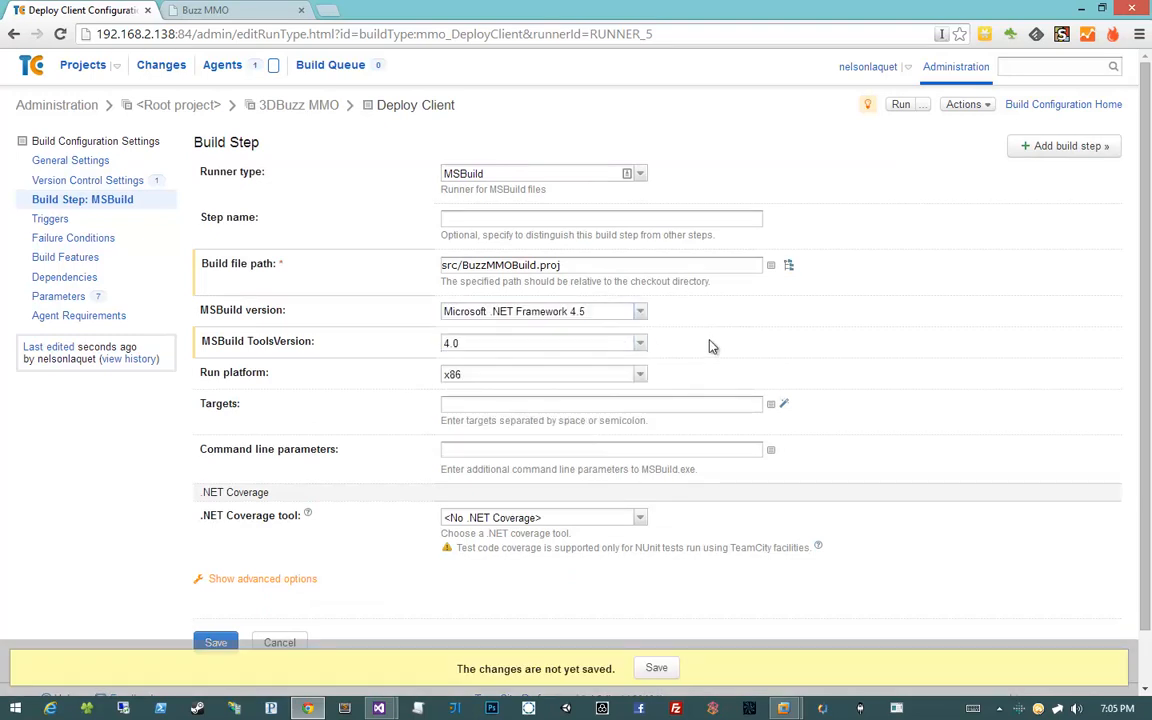
left_click(451, 405)
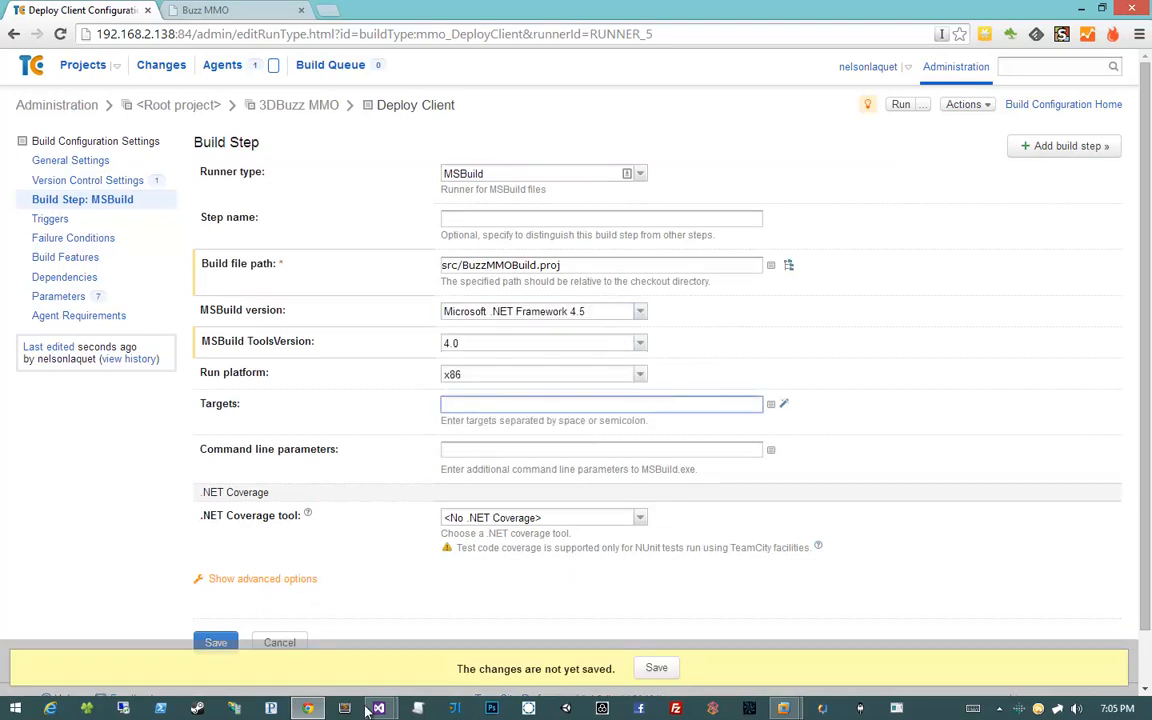
Look up the DeployClient target name in BuzzMMOBuild.proj in Visual Studio
mouse_move(378, 708)
left_click(280, 560)
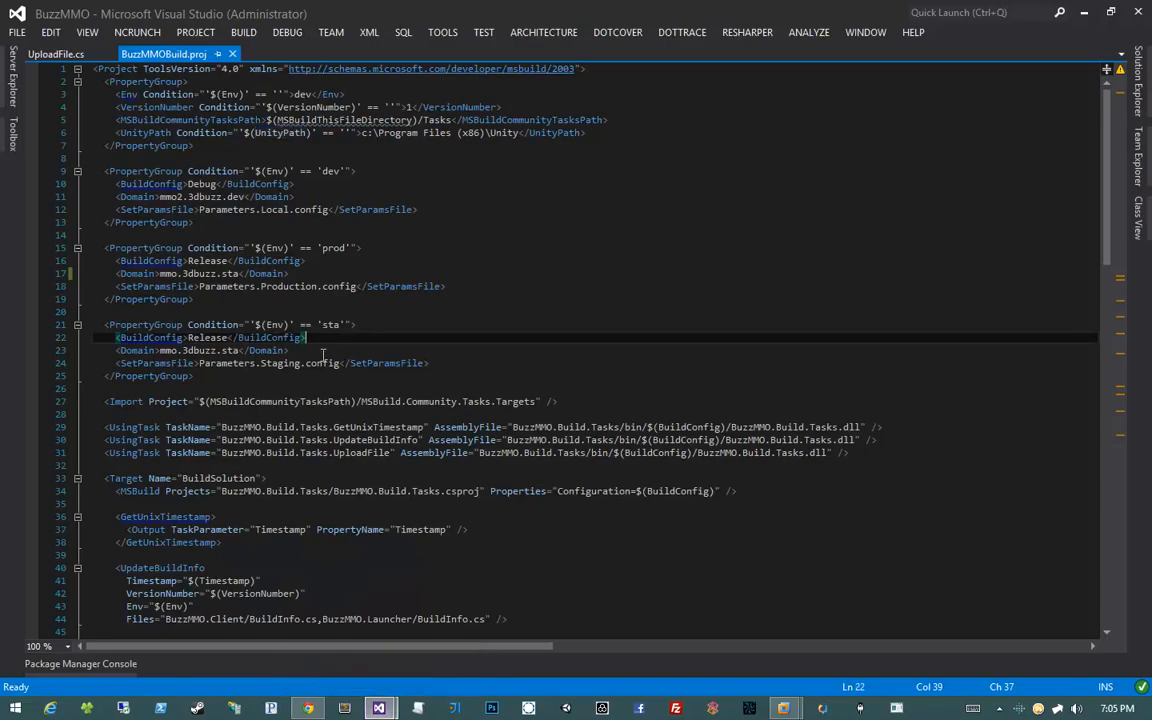
scroll(323, 355, "down", 14)
scroll(323, 355, "down", 4)
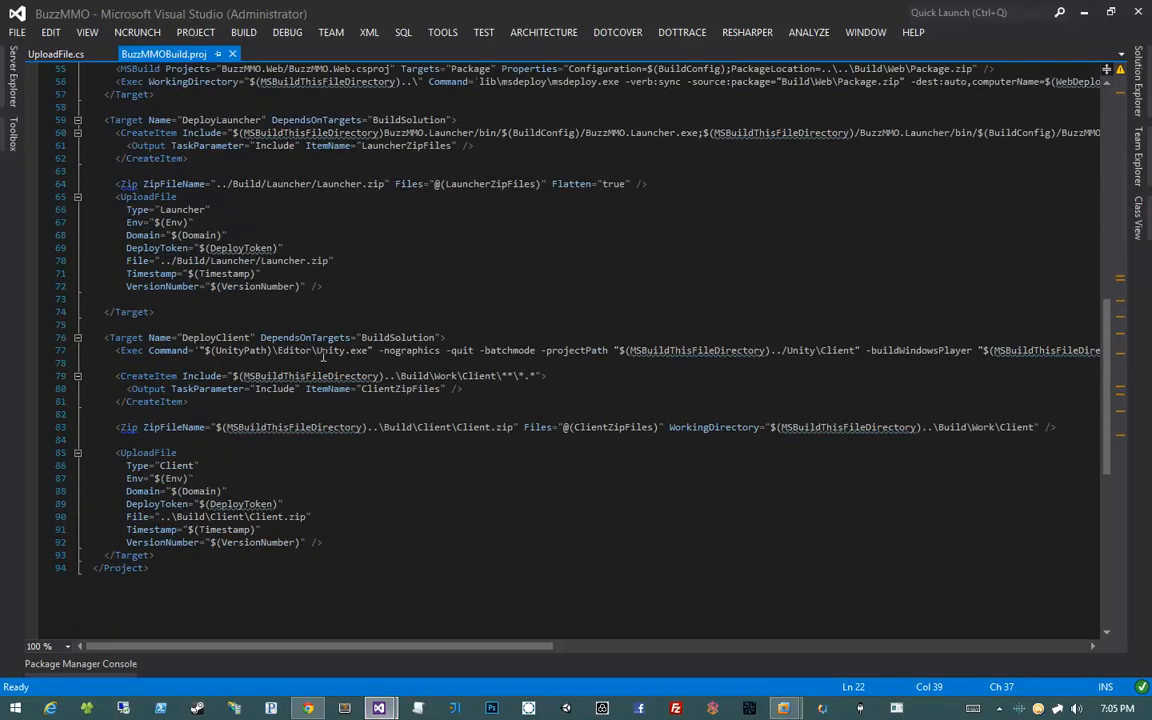
double_click(215, 337)
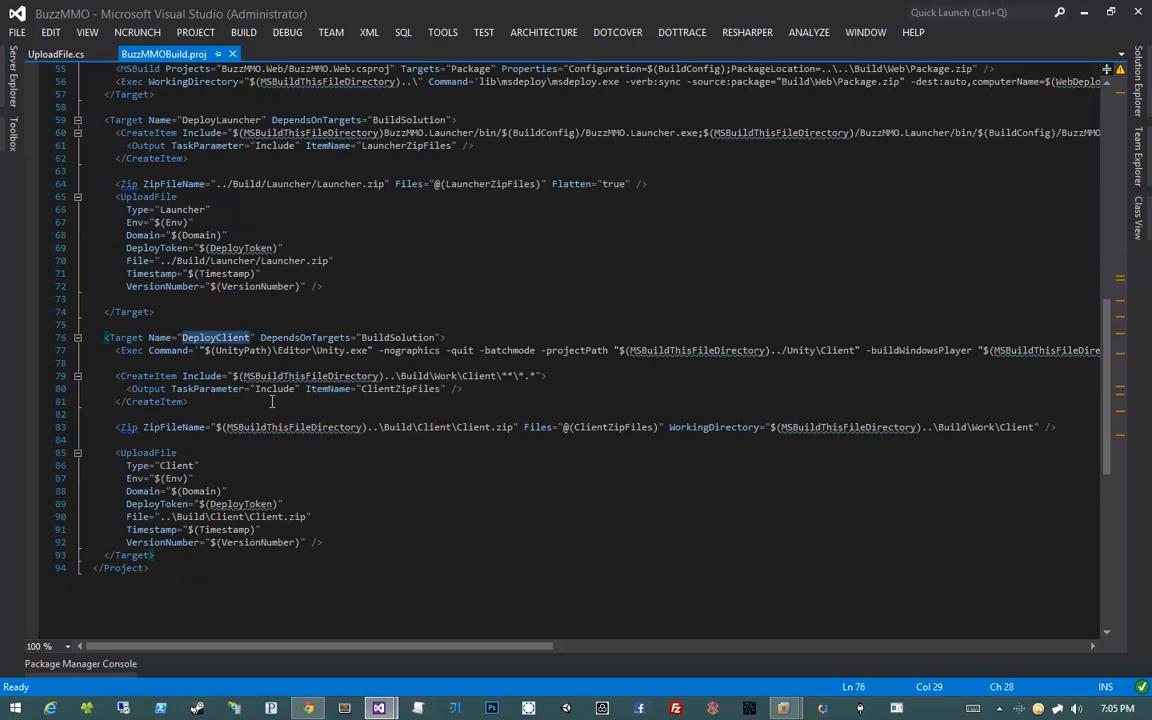
left_click(308, 708)
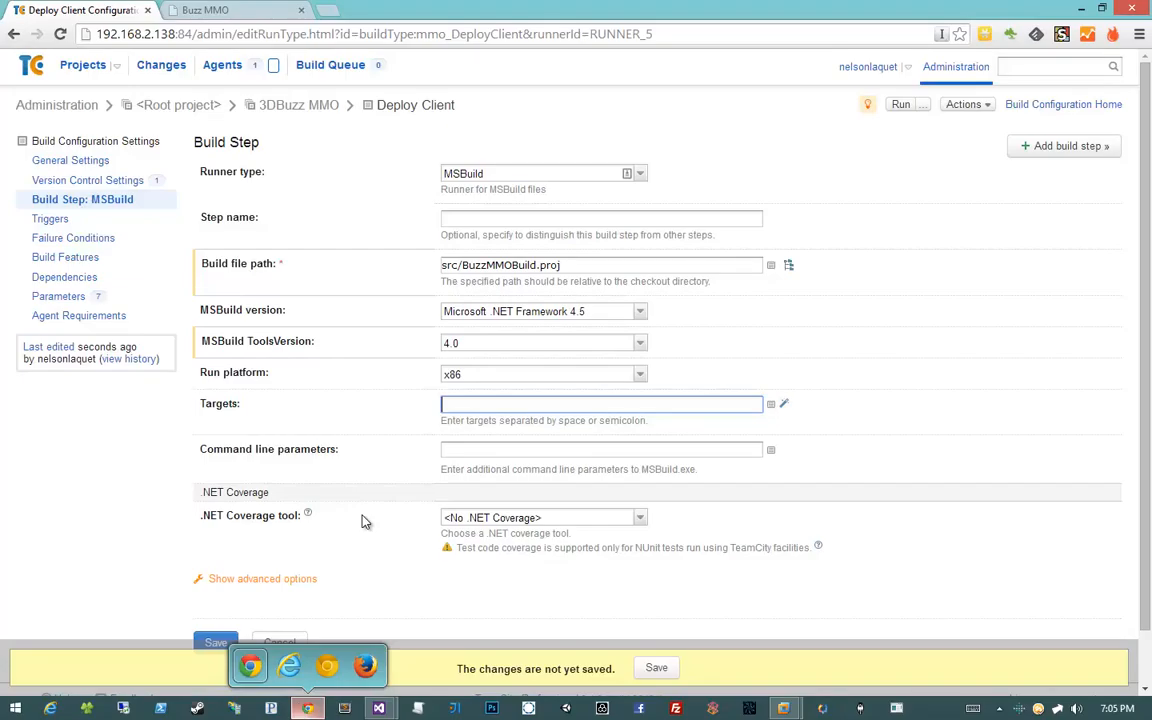
Set the MSBuild step's Targets to DeployClient and save the step
type("Depl")
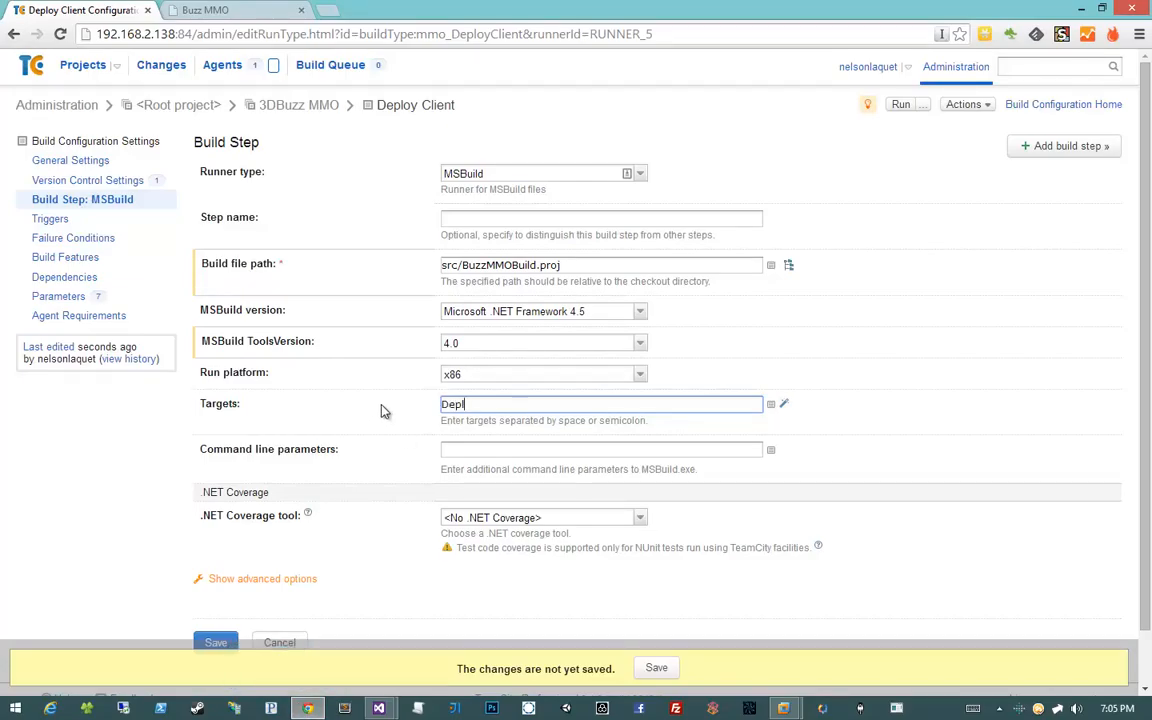
type("oyClient")
left_click(218, 642)
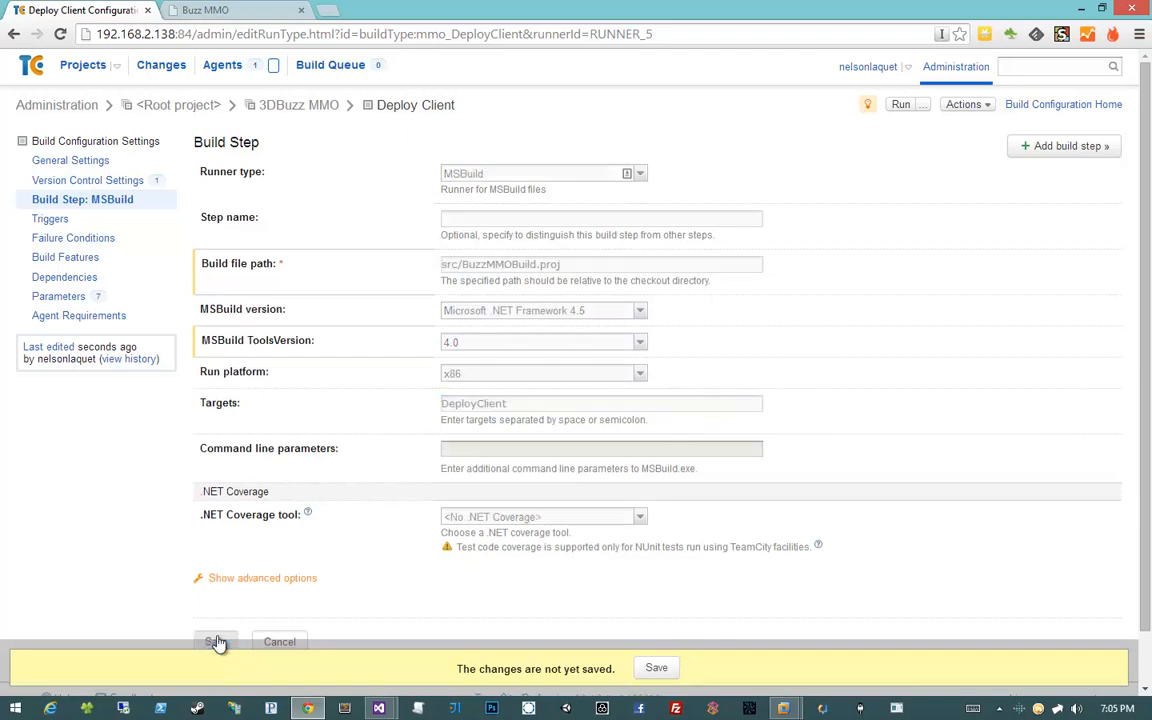
Return to the TeamCity projects overview
right_click(432, 465)
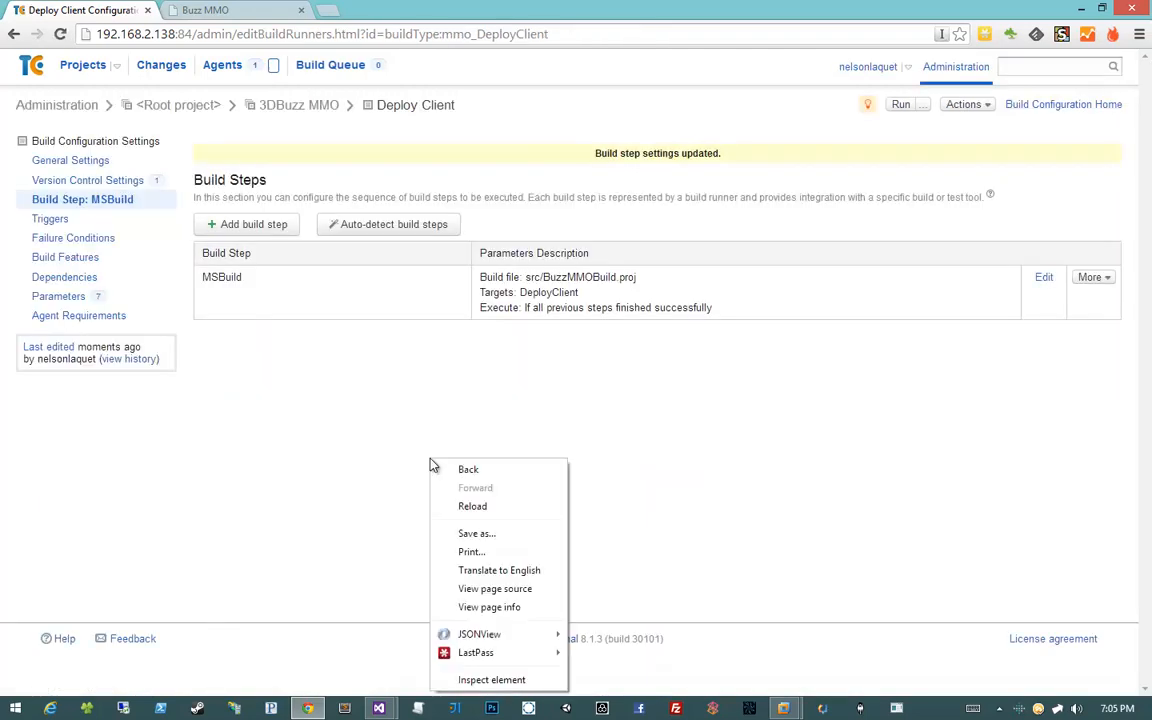
key("Escape")
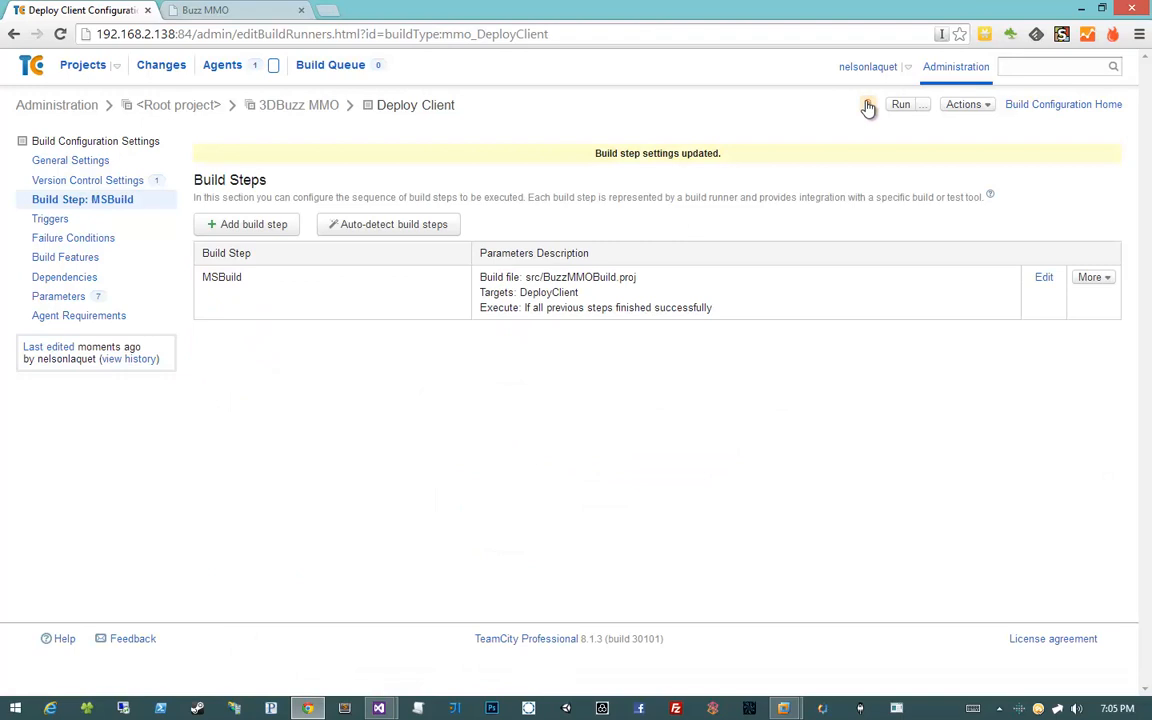
left_click(84, 67)
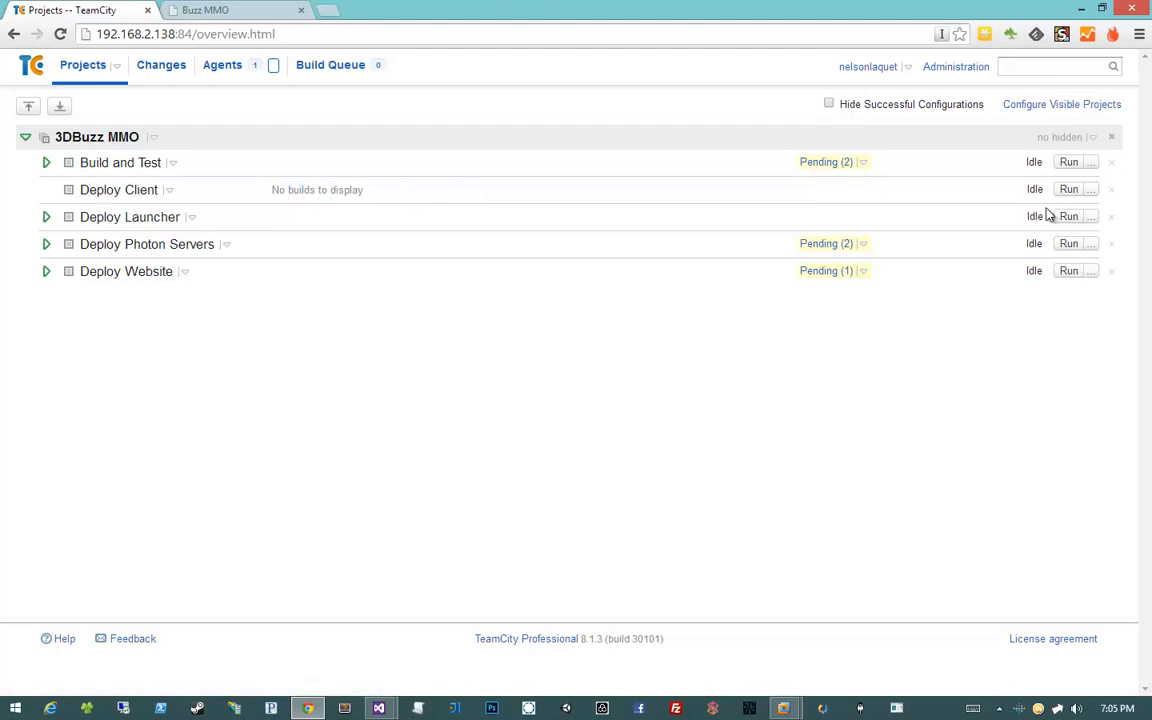
Run Deploy Client build #1 and open its build log
left_click(1072, 190)
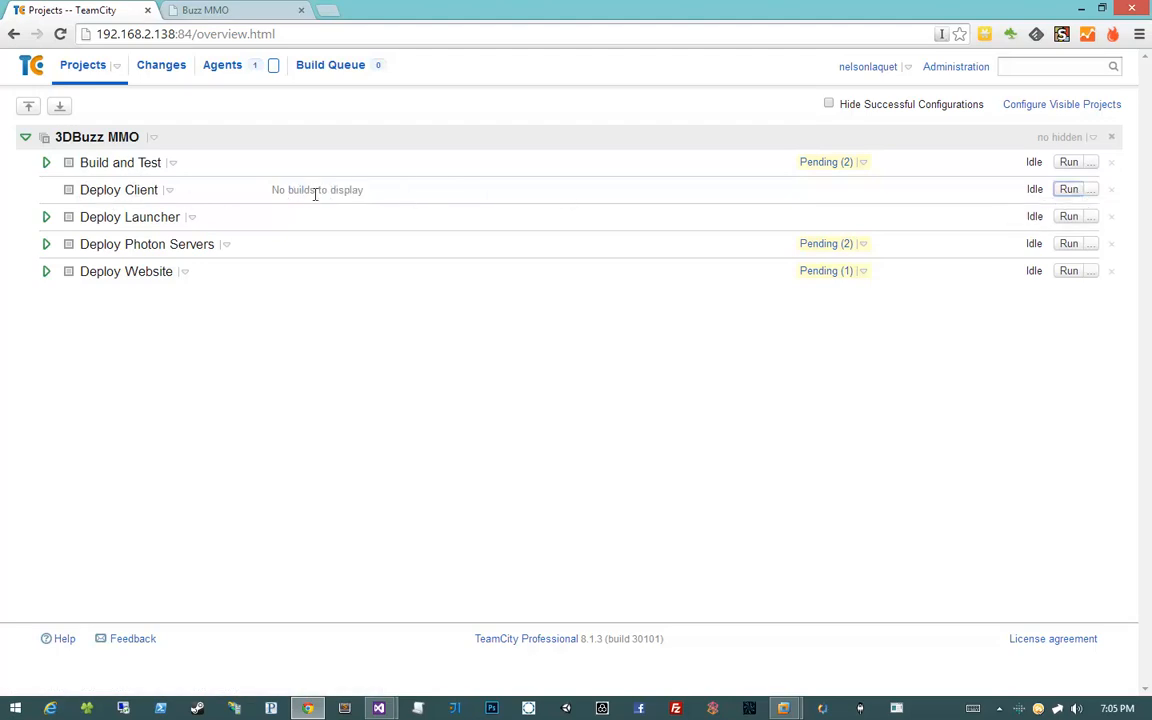
left_click(46, 190)
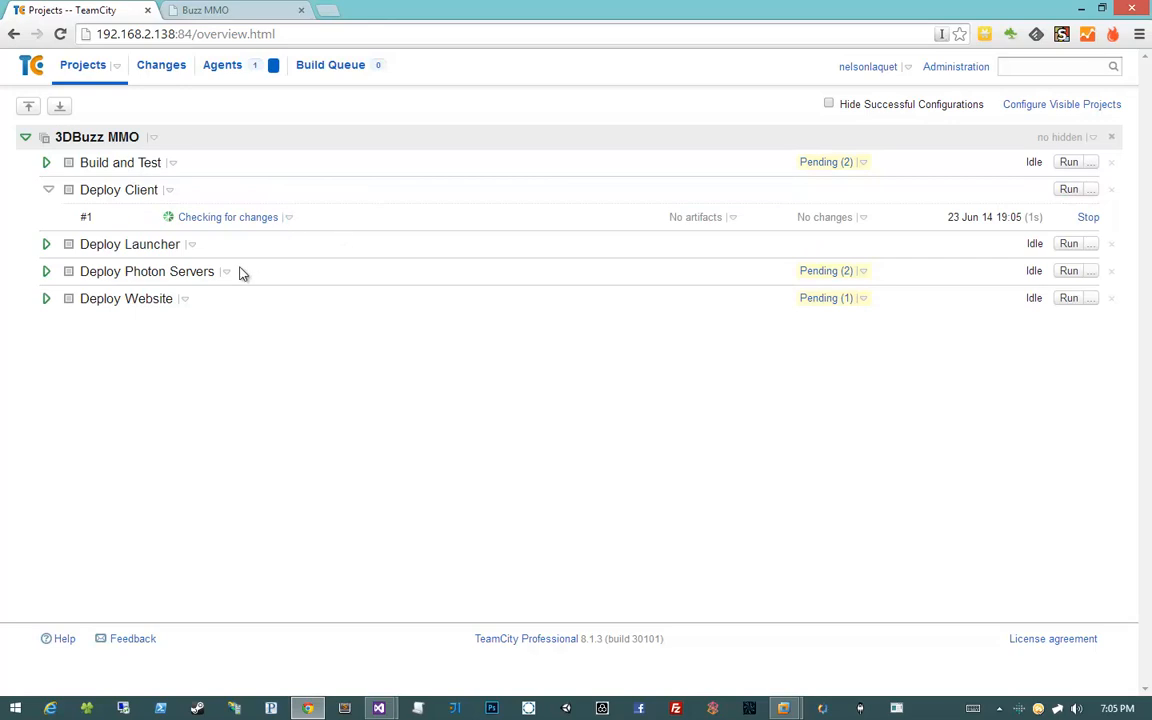
left_click(289, 219)
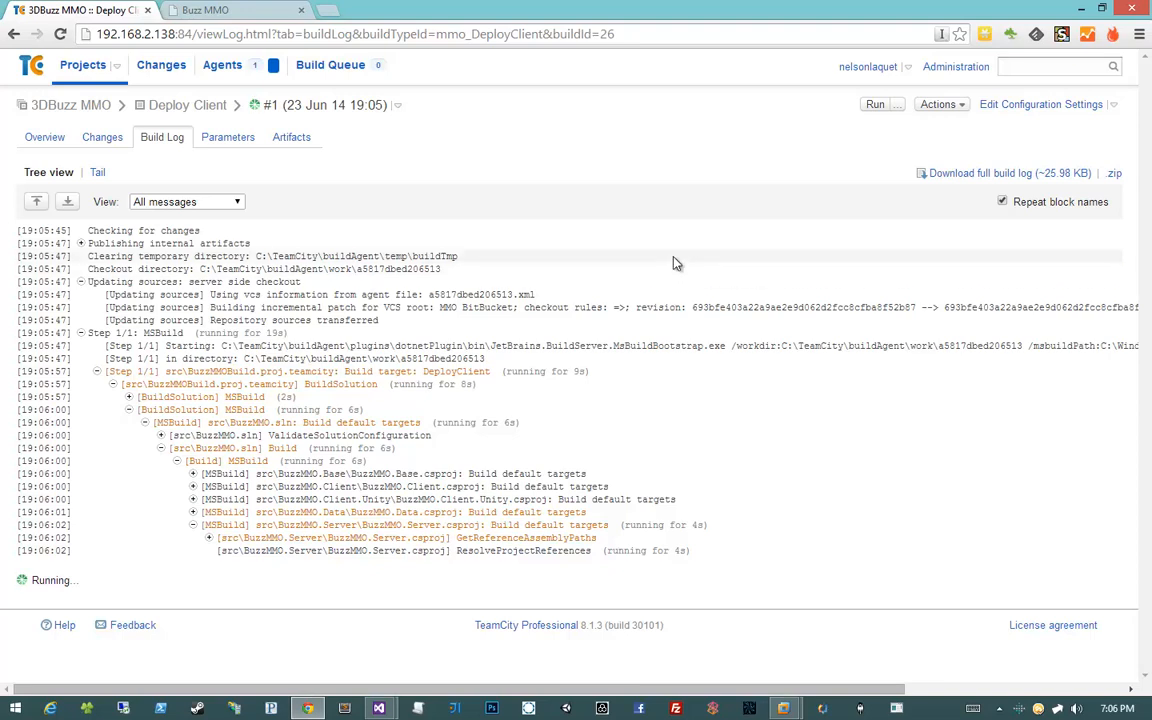
Follow the Deploy Client build log until the MSBuild step fails with exit code 1
scroll(674, 263, "down", 3)
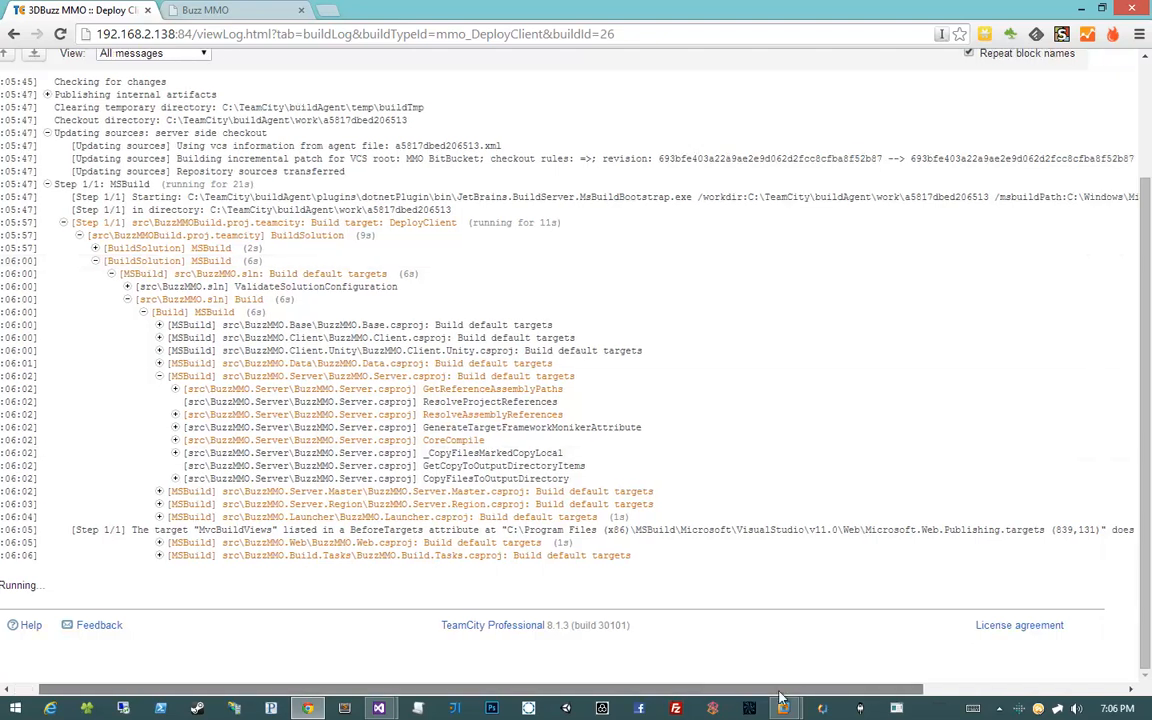
left_click_drag(667, 696, 366, 685)
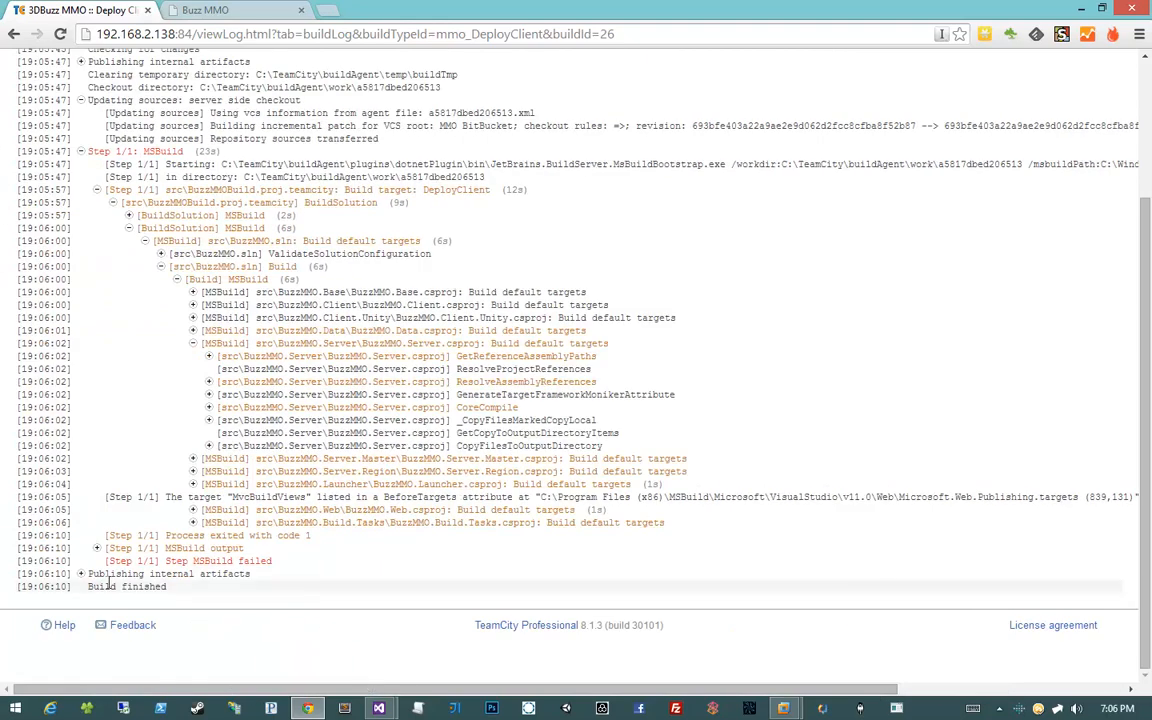
Expand the failed MSBuild step's output in the build log to find error MSB3073
left_click(205, 560)
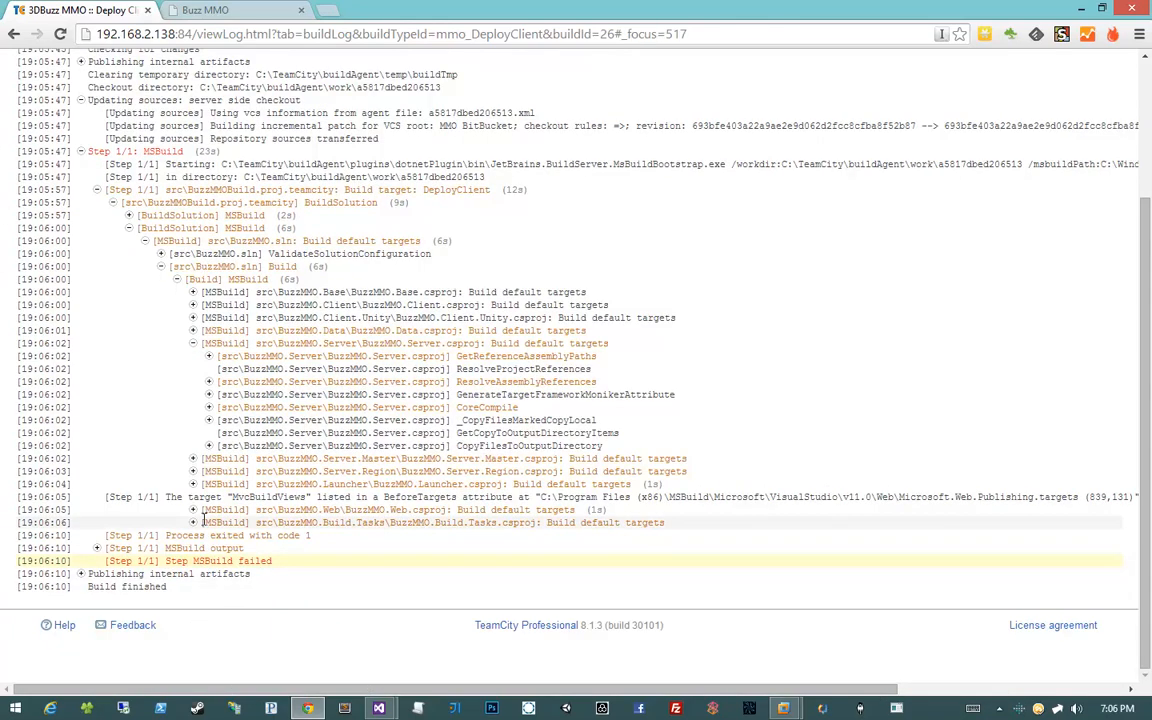
left_click(194, 522)
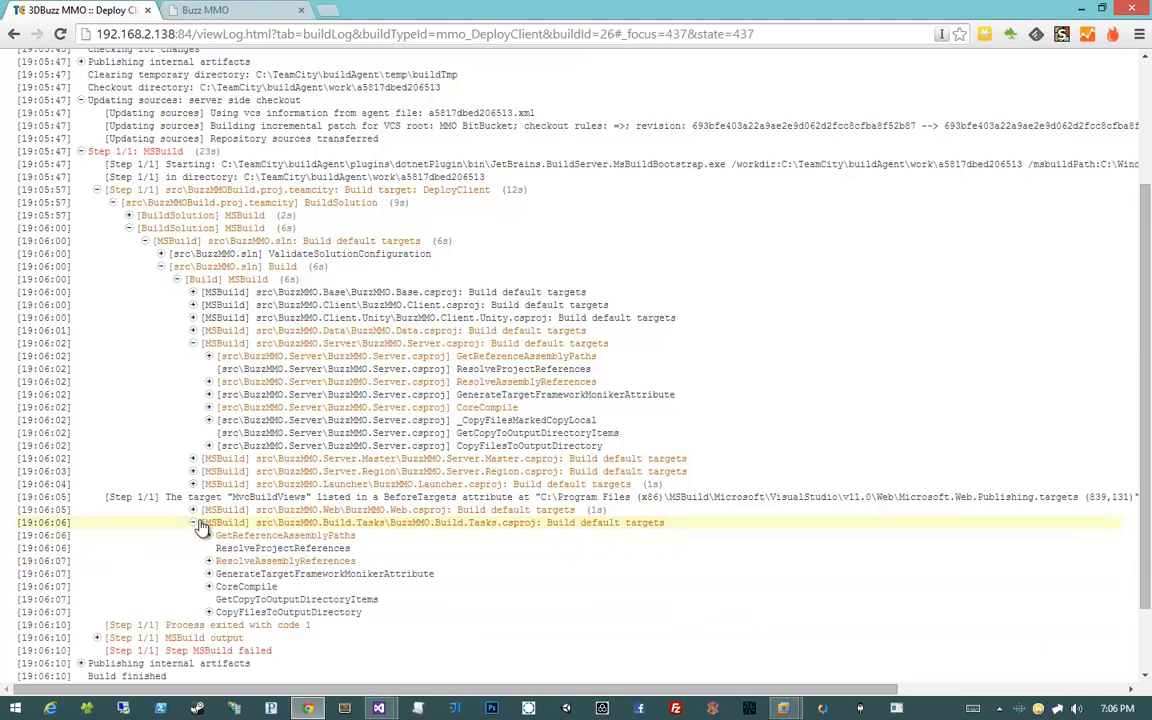
left_click(206, 562)
left_click(206, 565)
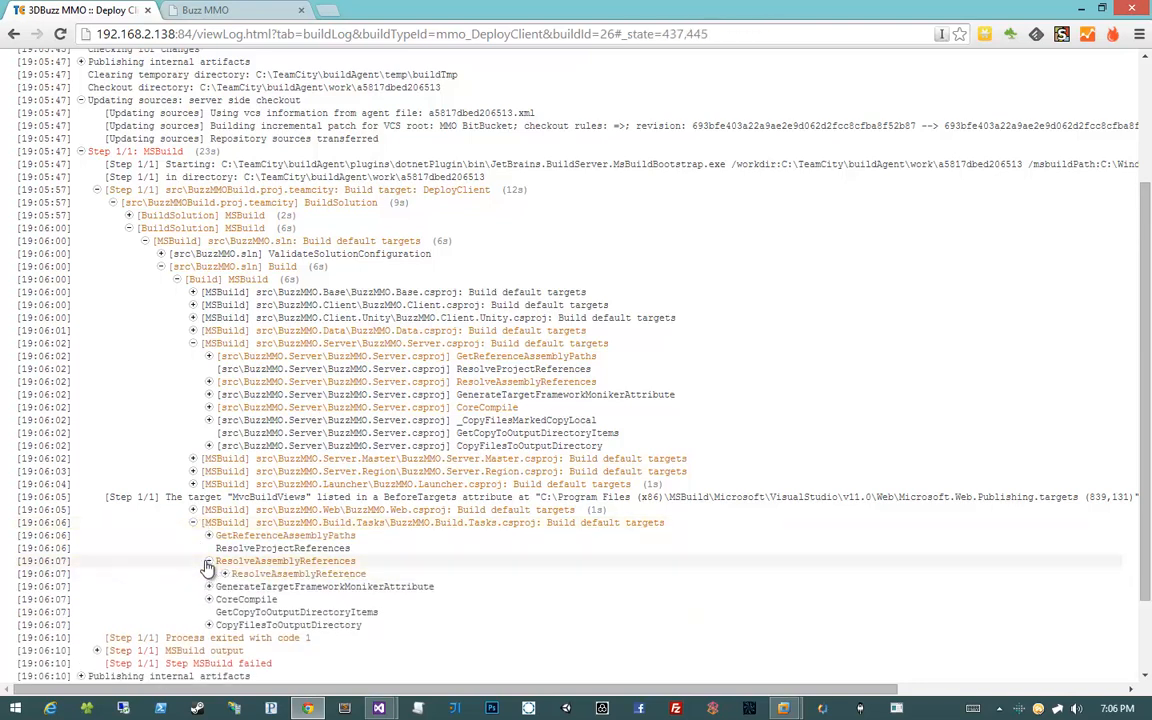
scroll(208, 568, "down", 3)
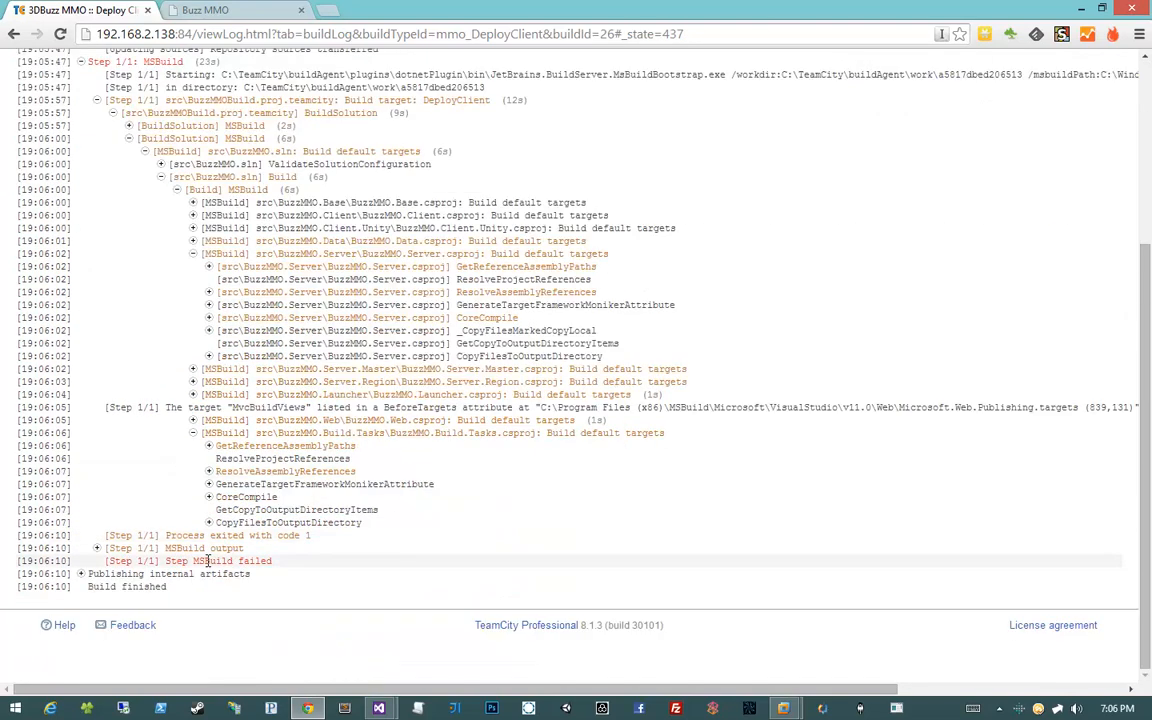
left_click(98, 549)
scroll(98, 556, "down", 3)
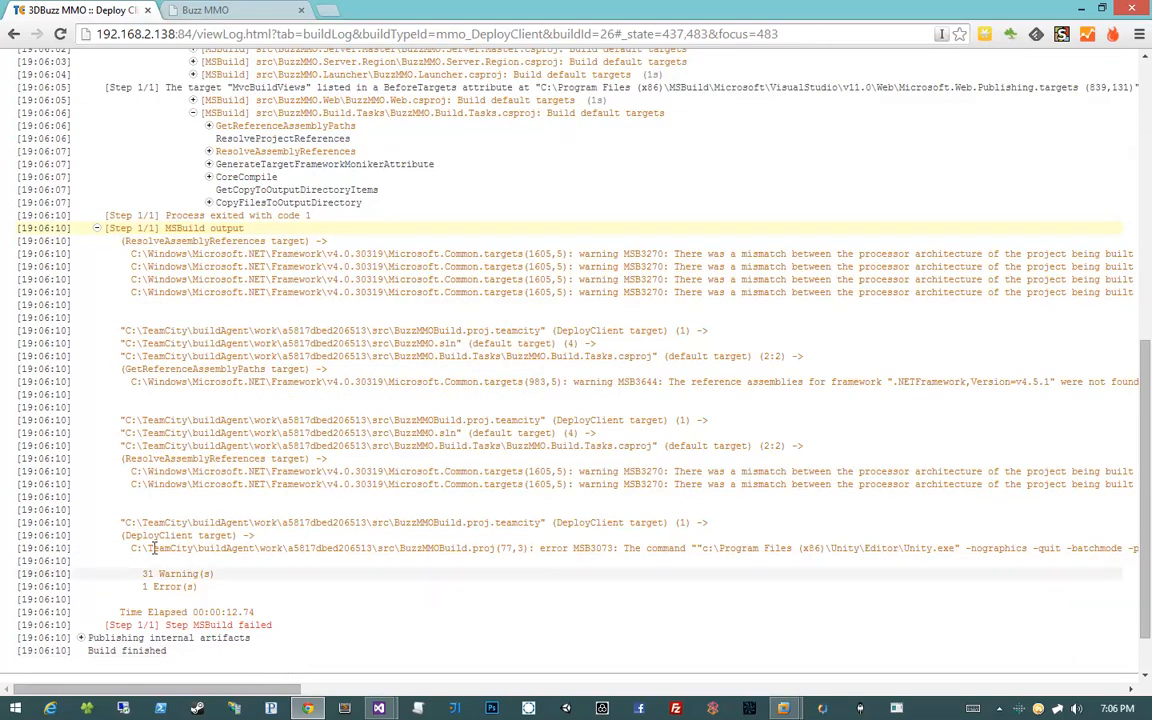
Copy the quoted Unity.exe command from the MSB3073 error and switch to the Windows 7 VM
left_click_drag(424, 548, 608, 548)
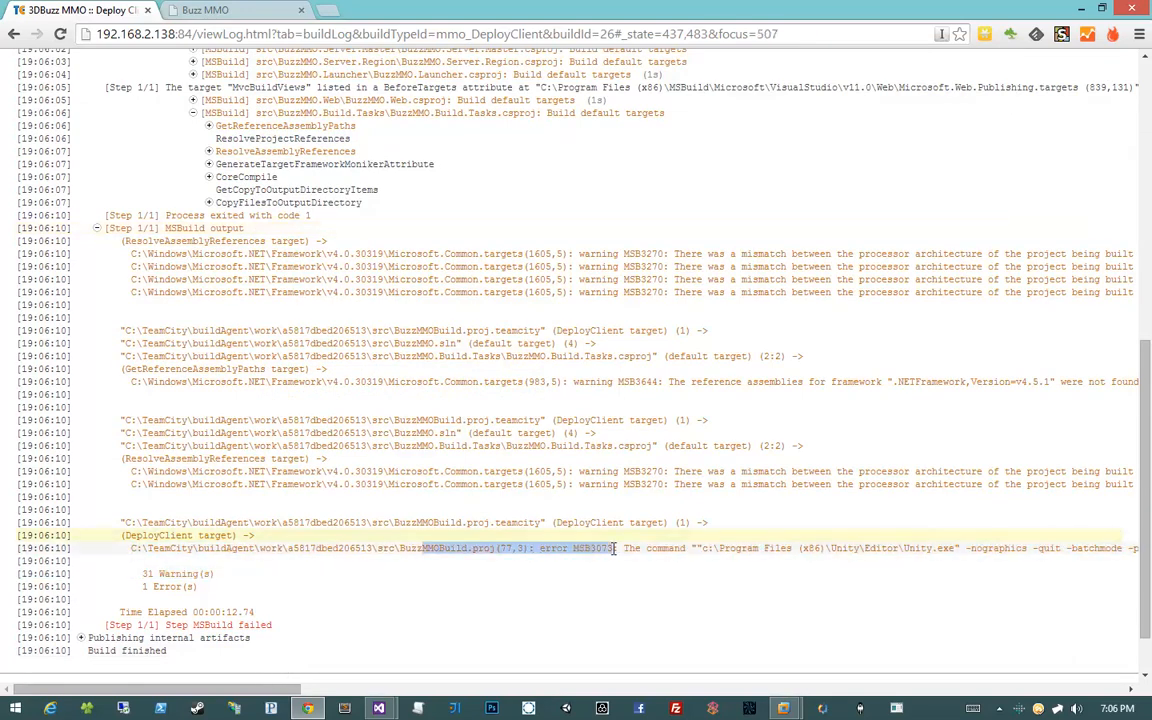
left_click(238, 589)
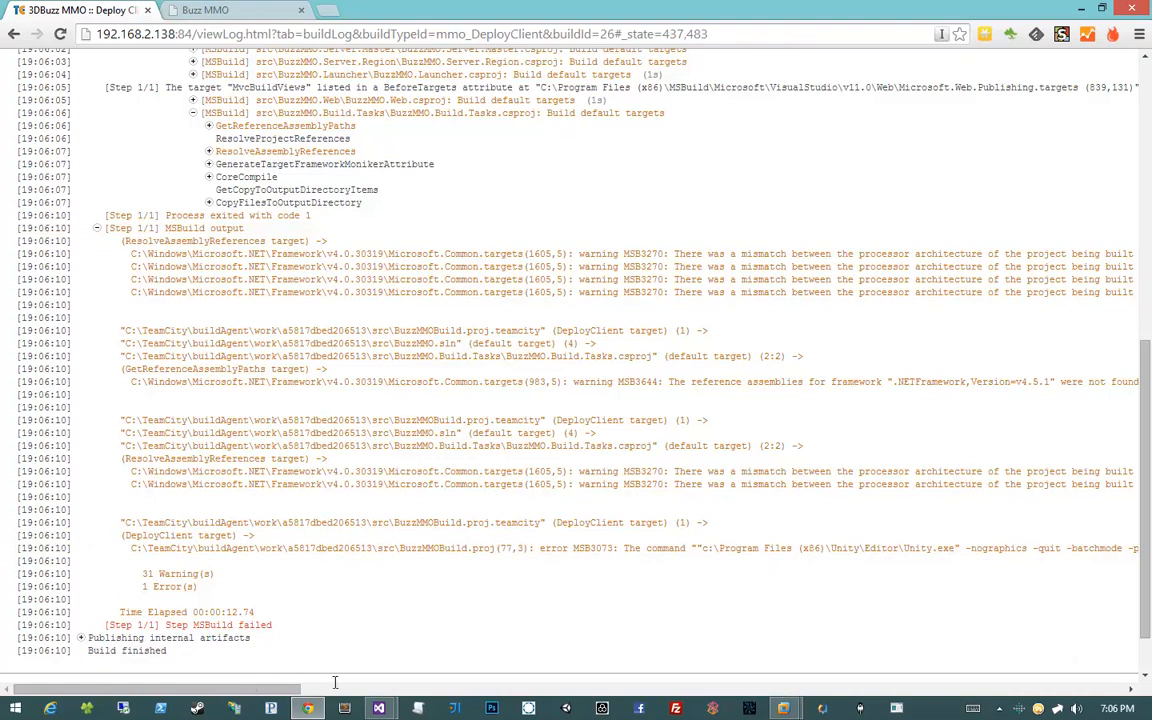
left_click_drag(334, 686, 660, 692)
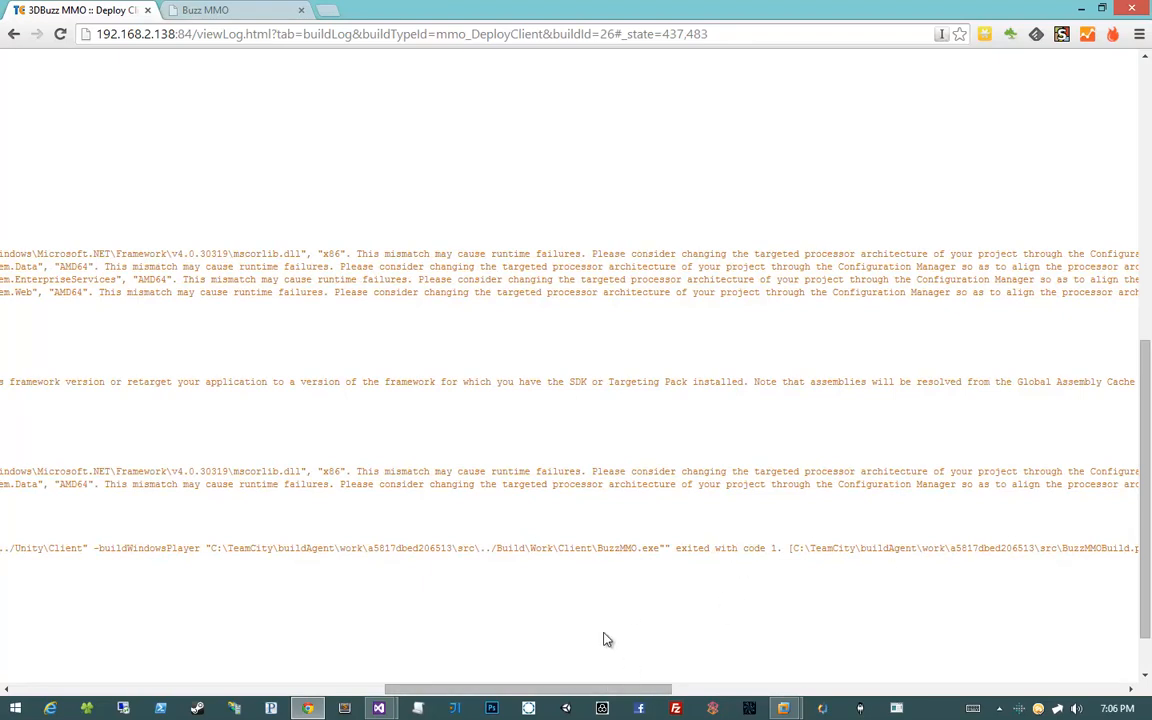
left_click_drag(503, 688, 270, 680)
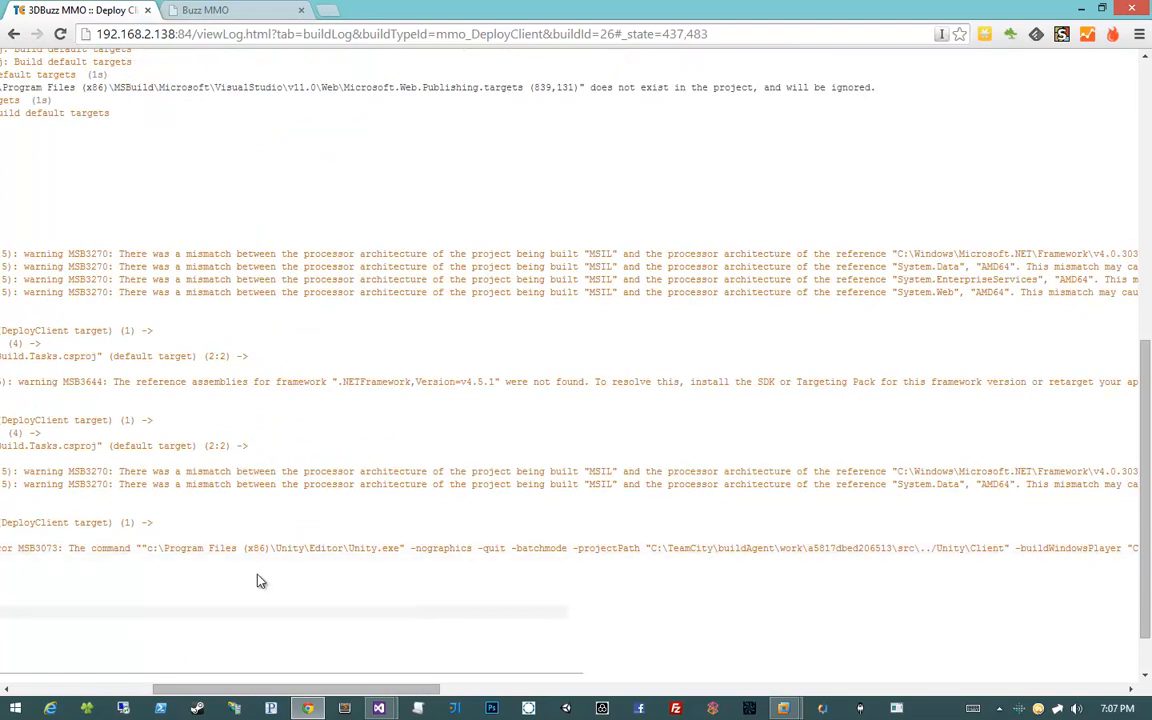
left_click_drag(141, 548, 458, 548)
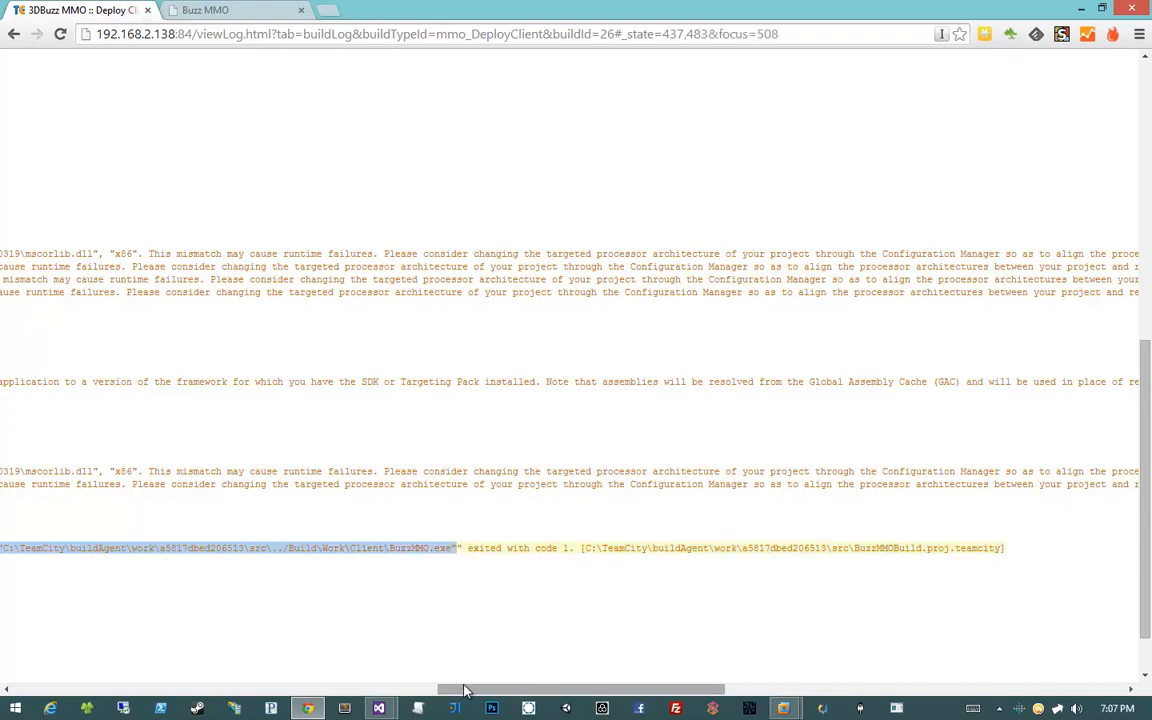
left_click_drag(465, 689, 163, 698)
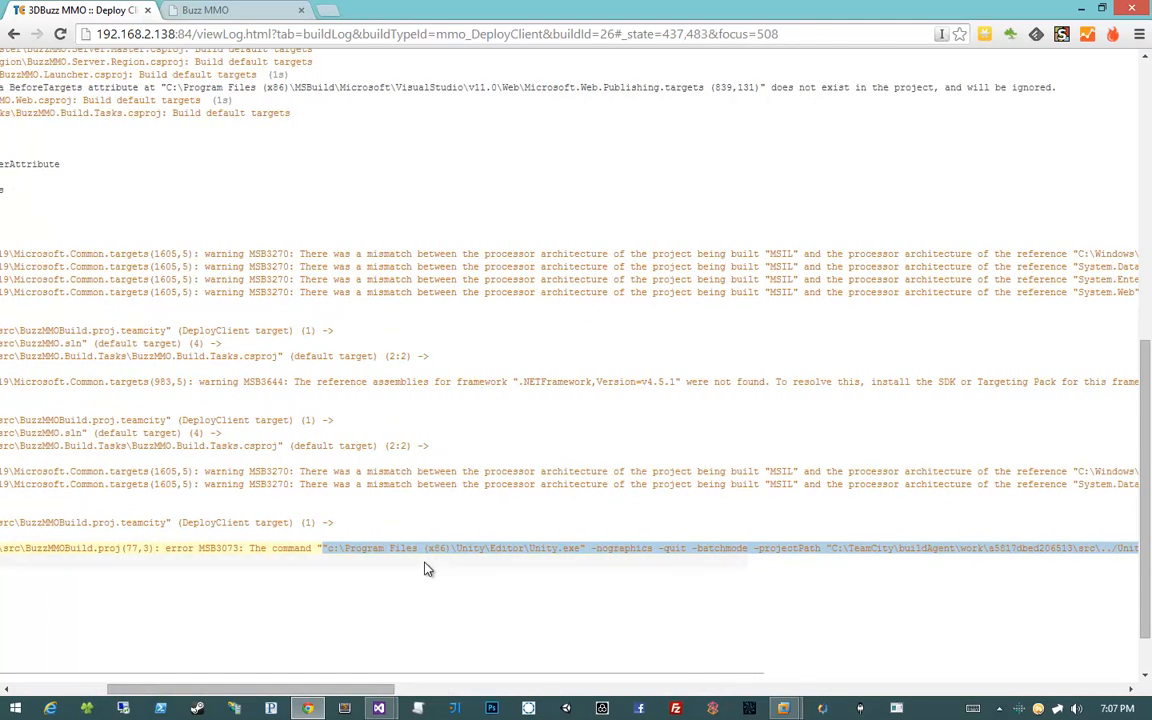
right_click(436, 544)
left_click(472, 551)
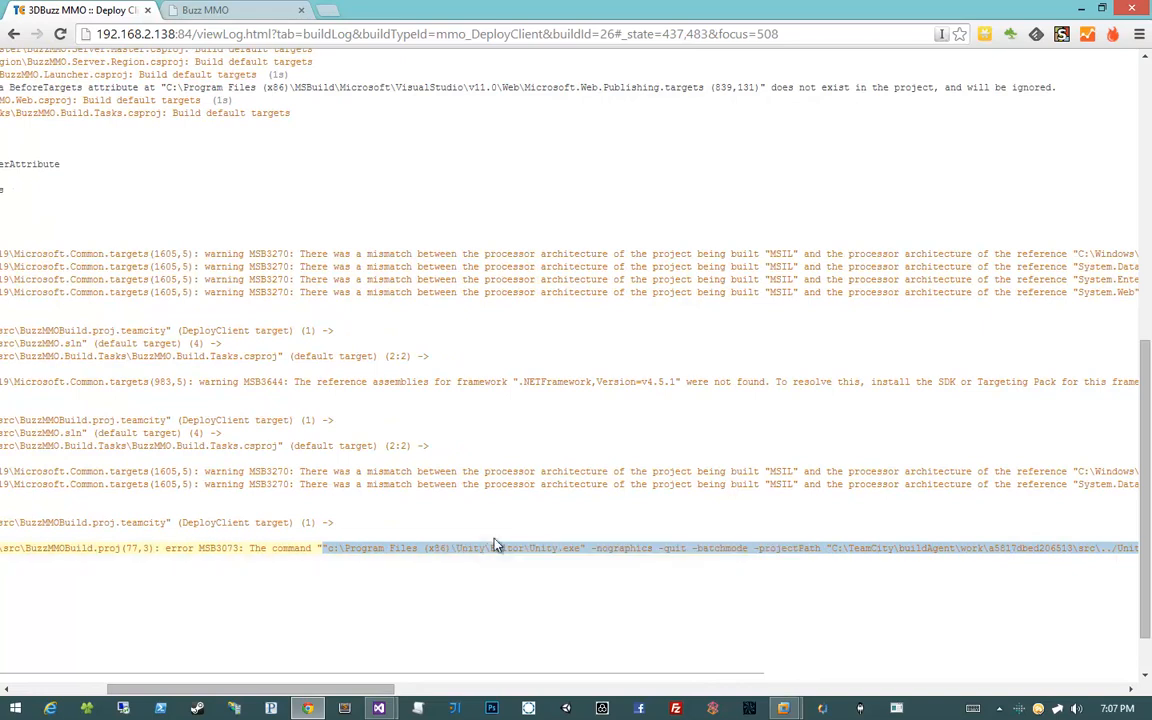
mouse_move(783, 708)
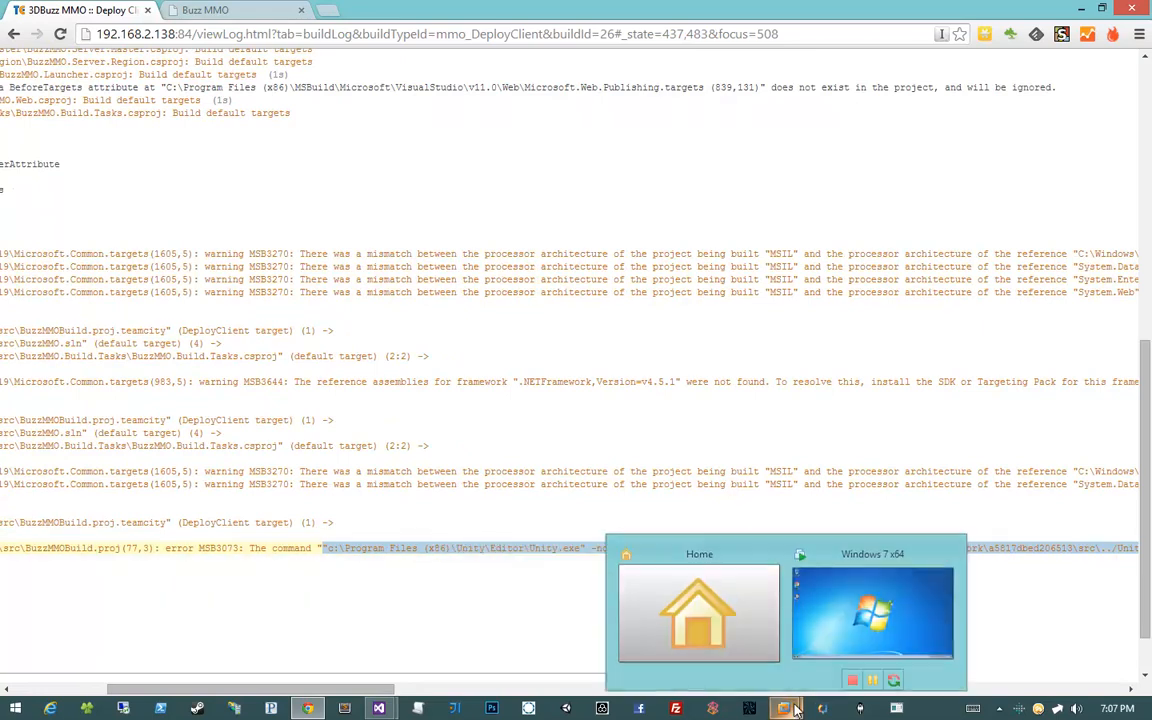
left_click(829, 633)
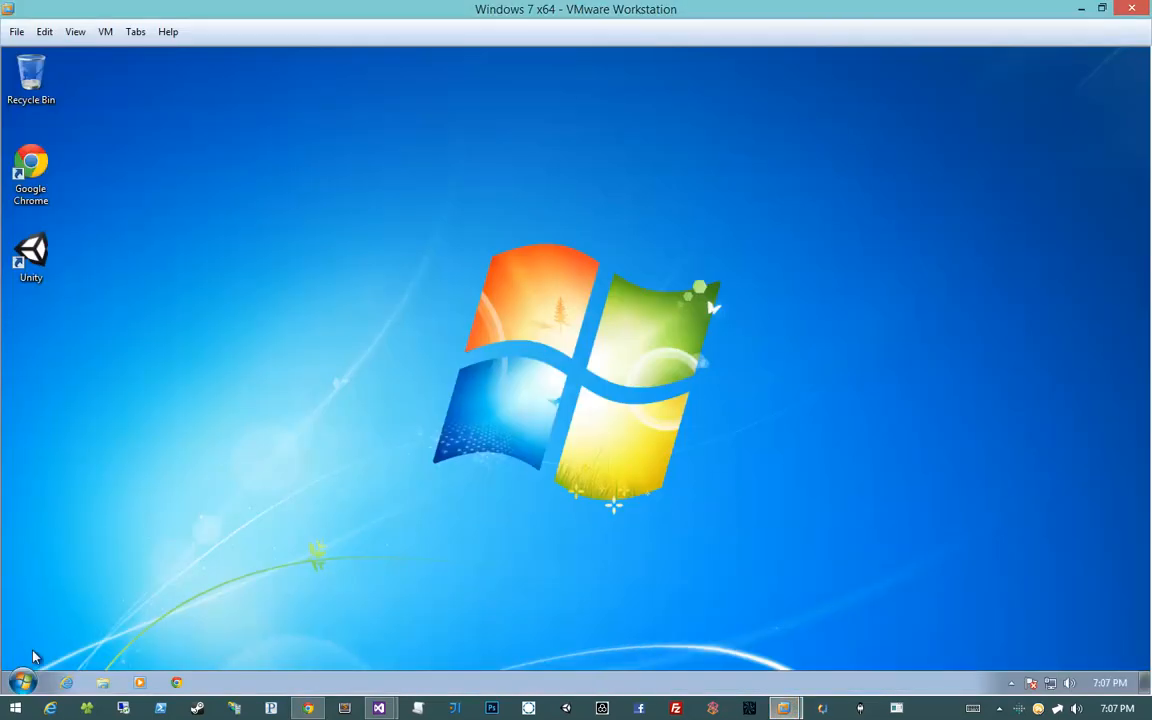
Open cmd in the Windows 7 guest and run the pasted Unity.exe batch-mode build command
left_click(22, 682)
type("cmd")
key("Return")
right_click(339, 243)
left_click(352, 284)
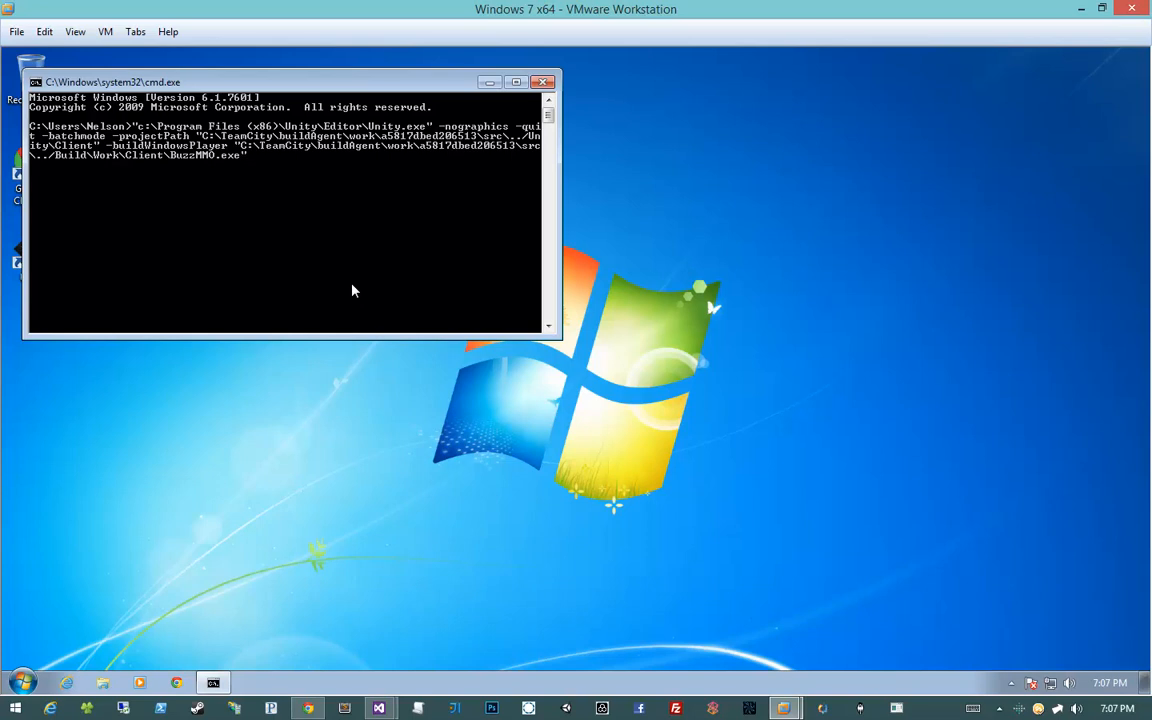
key("Return")
left_click_drag(273, 82, 947, 259)
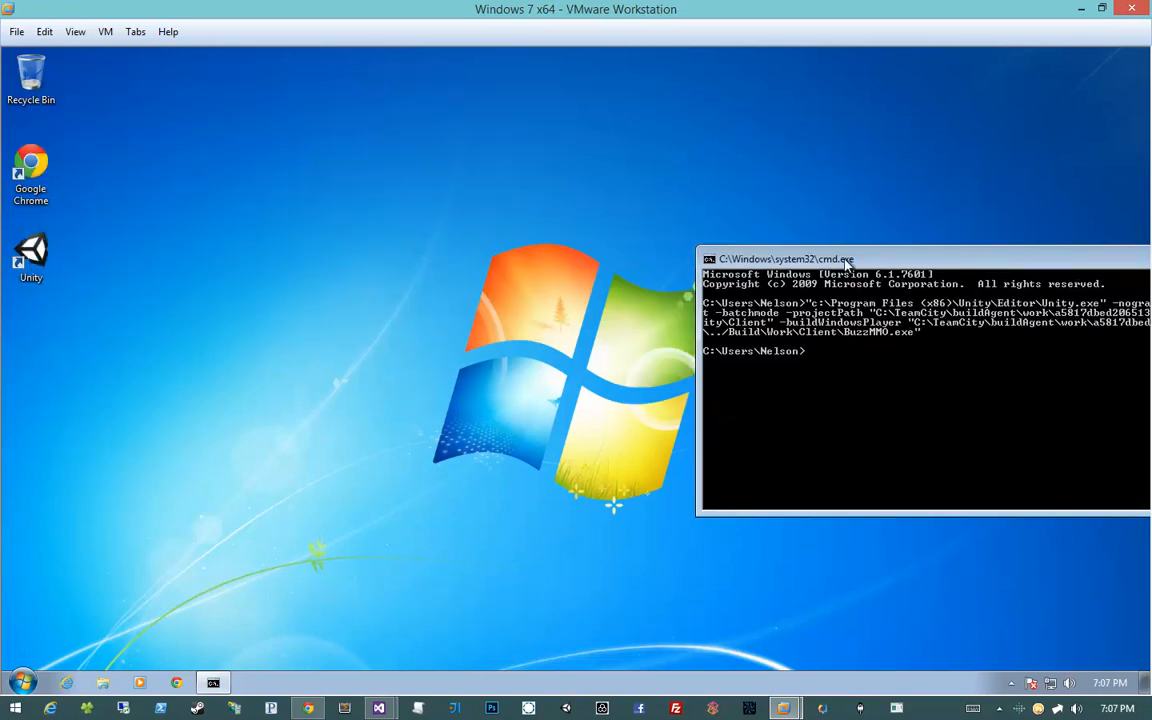
left_click_drag(847, 262, 509, 234)
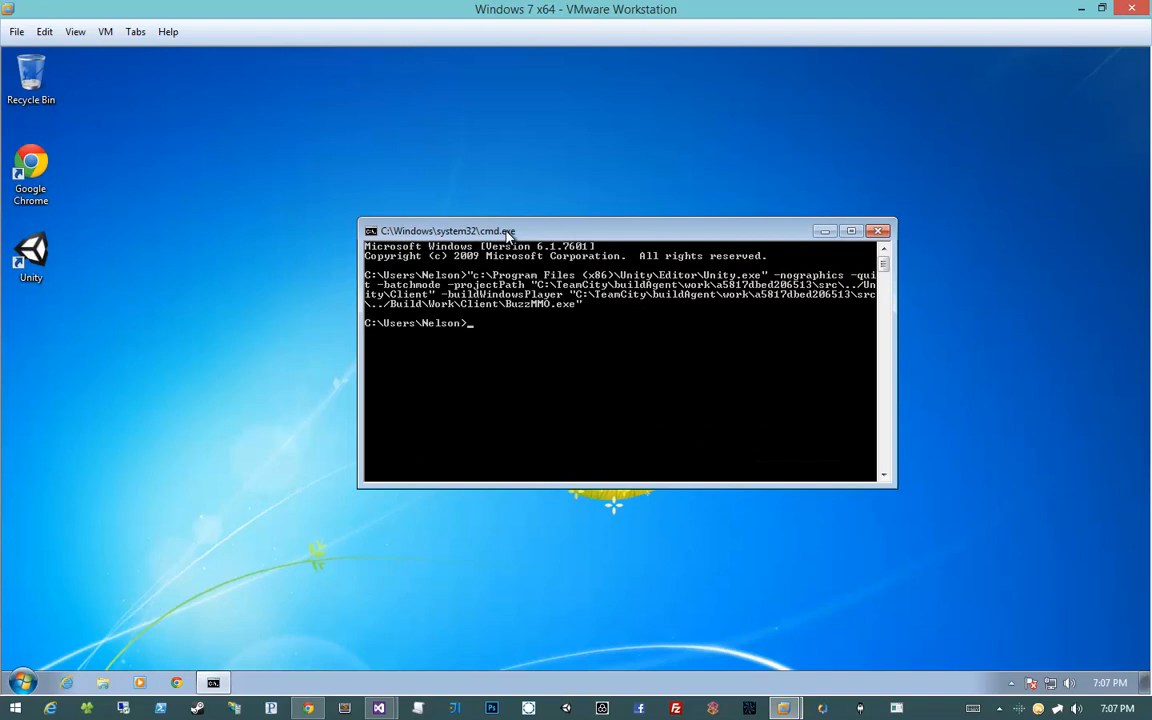
Open Task Manager showing processes from all users, sorted by image name
right_click(411, 682)
left_click(460, 625)
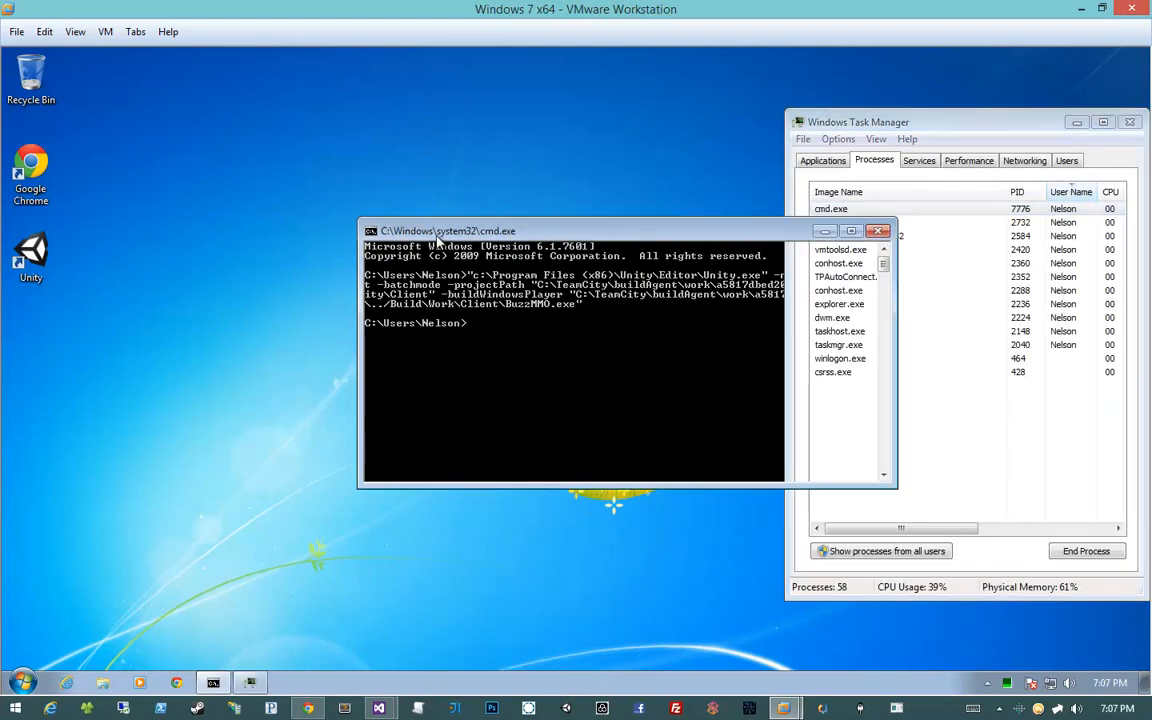
left_click_drag(760, 231, 592, 229)
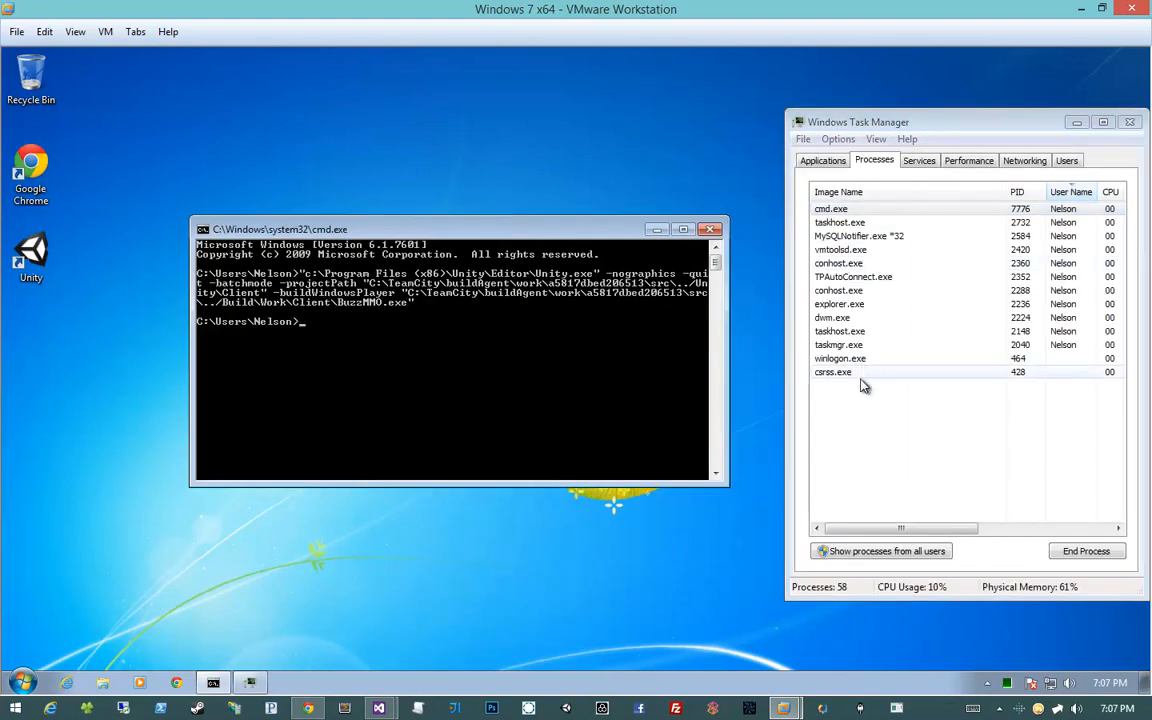
left_click(867, 414)
left_click(833, 551)
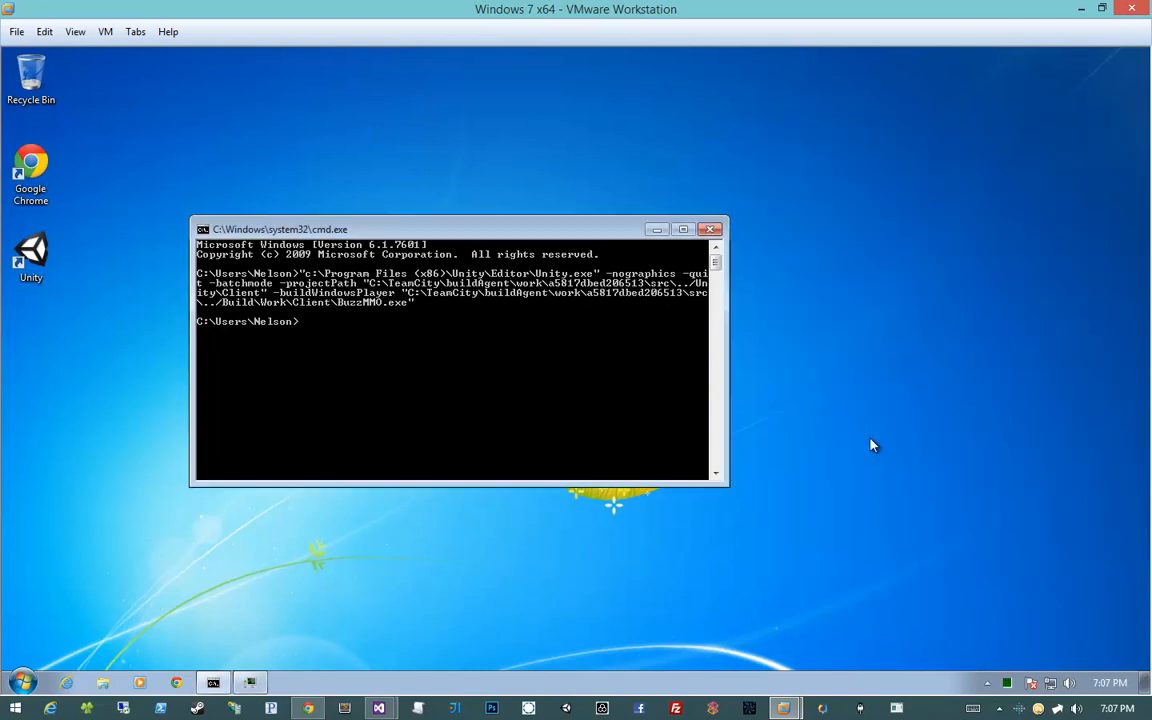
left_click(867, 442)
left_click(856, 193)
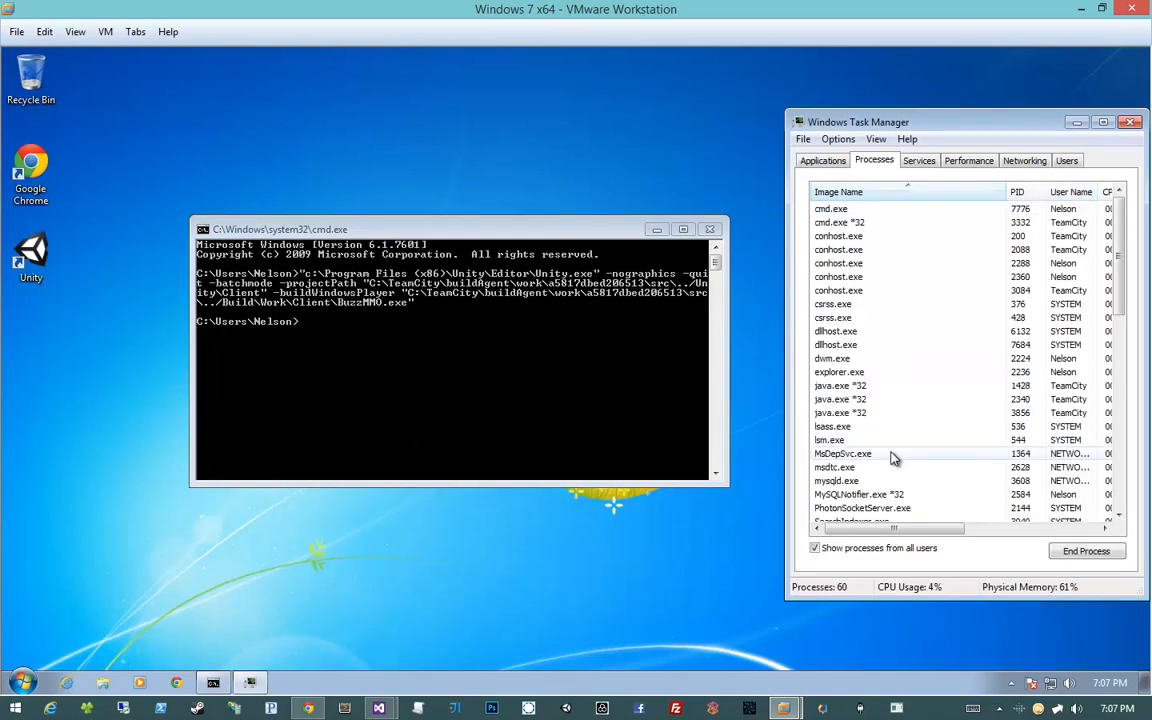
scroll(892, 458, "down", 10)
left_click(893, 455)
left_click(895, 482)
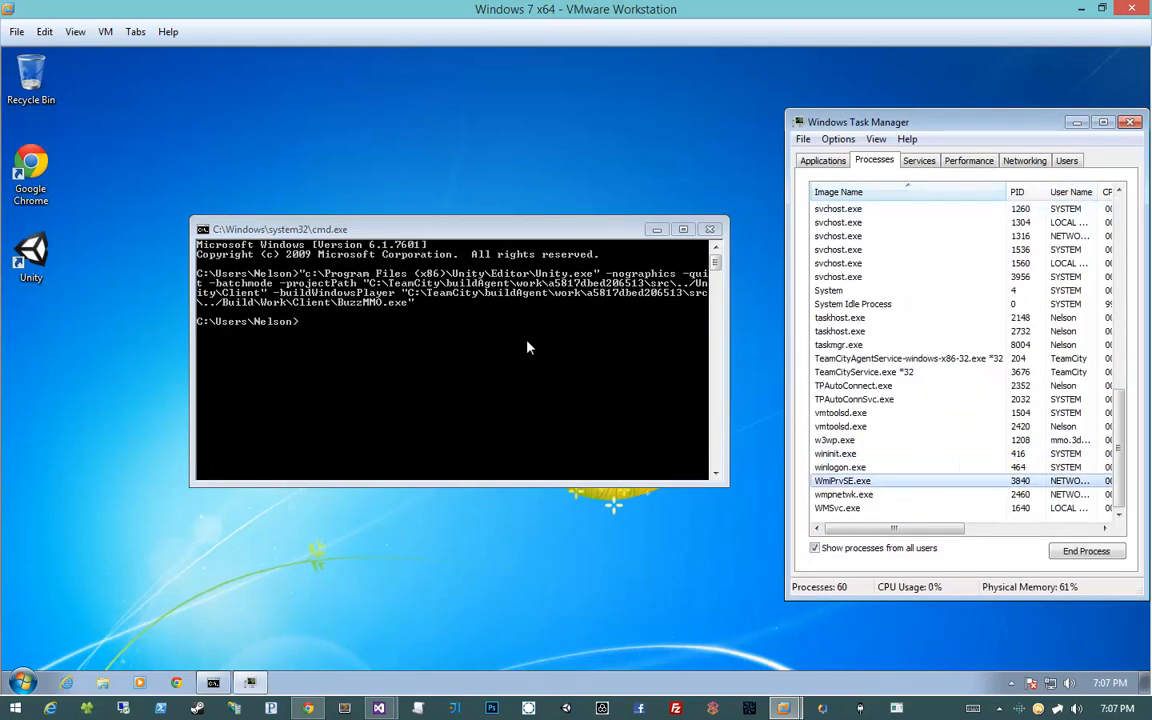
Re-run the Unity build command in cmd while watching the Task Manager process list
left_click(528, 347)
key("Up")
key("Return")
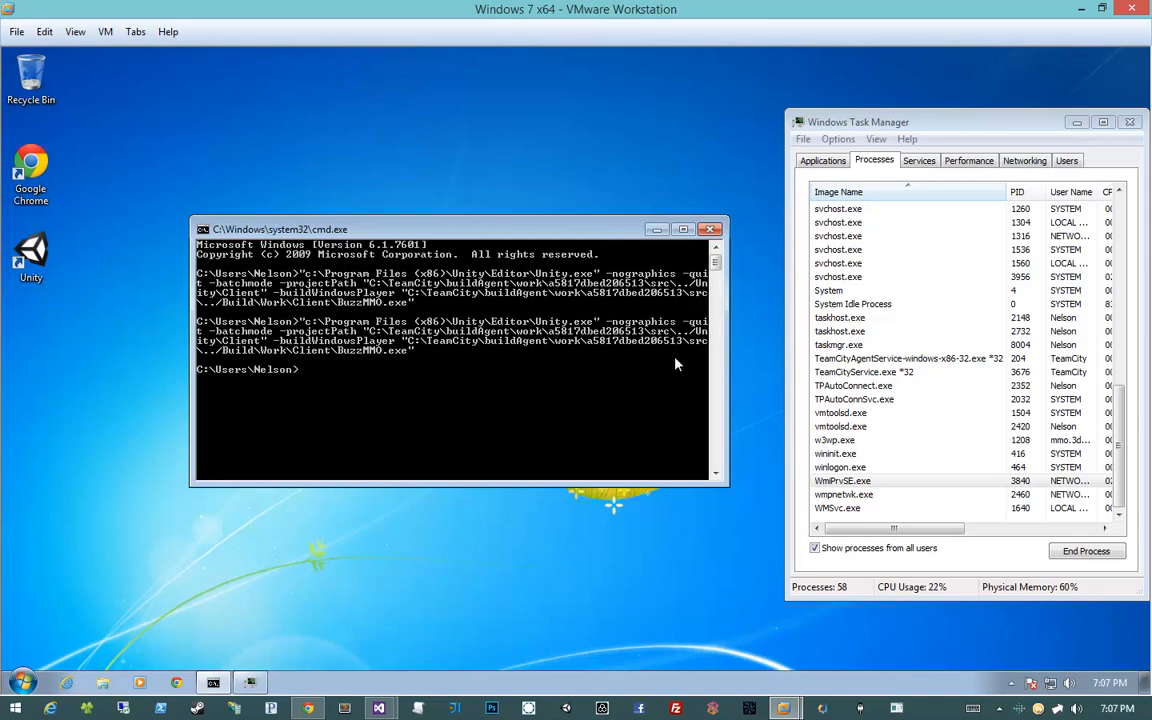
left_click(955, 443)
left_click(963, 483)
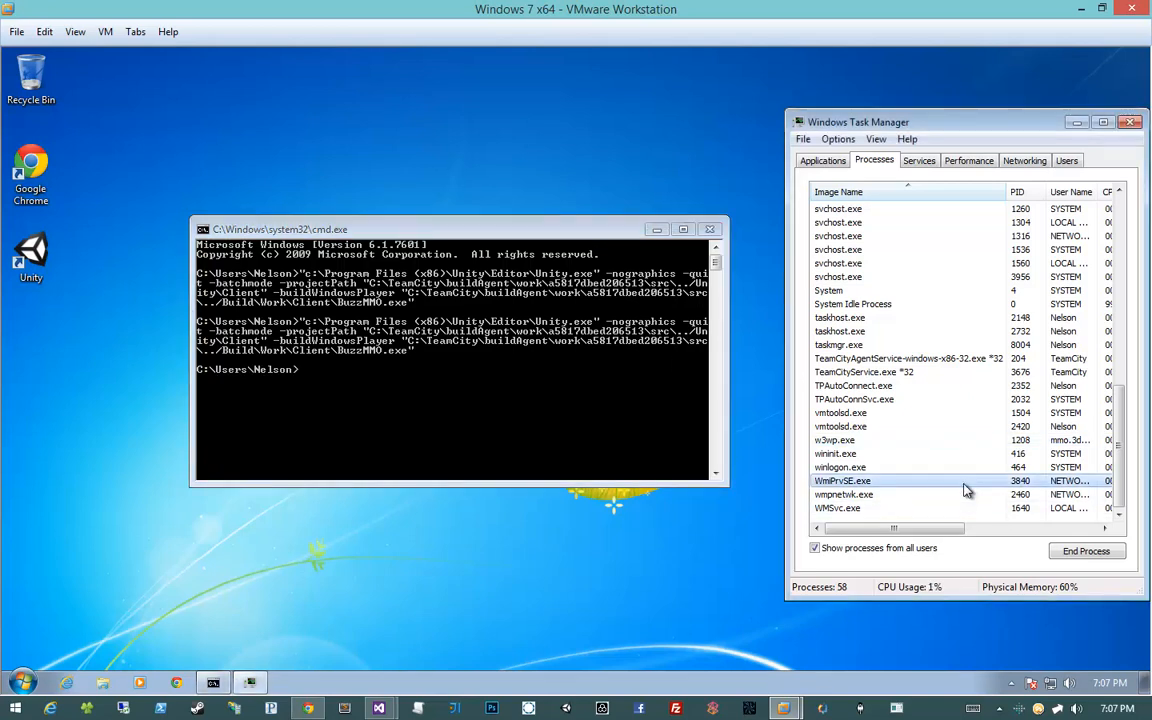
left_click(945, 517)
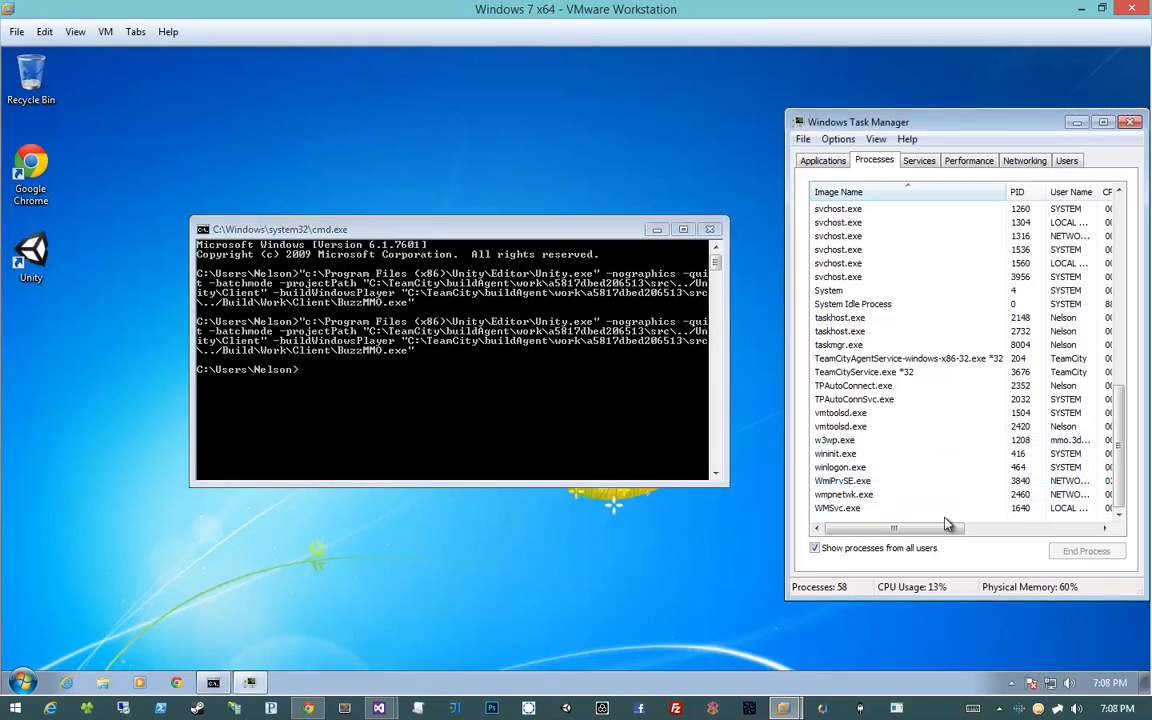
left_click(652, 421)
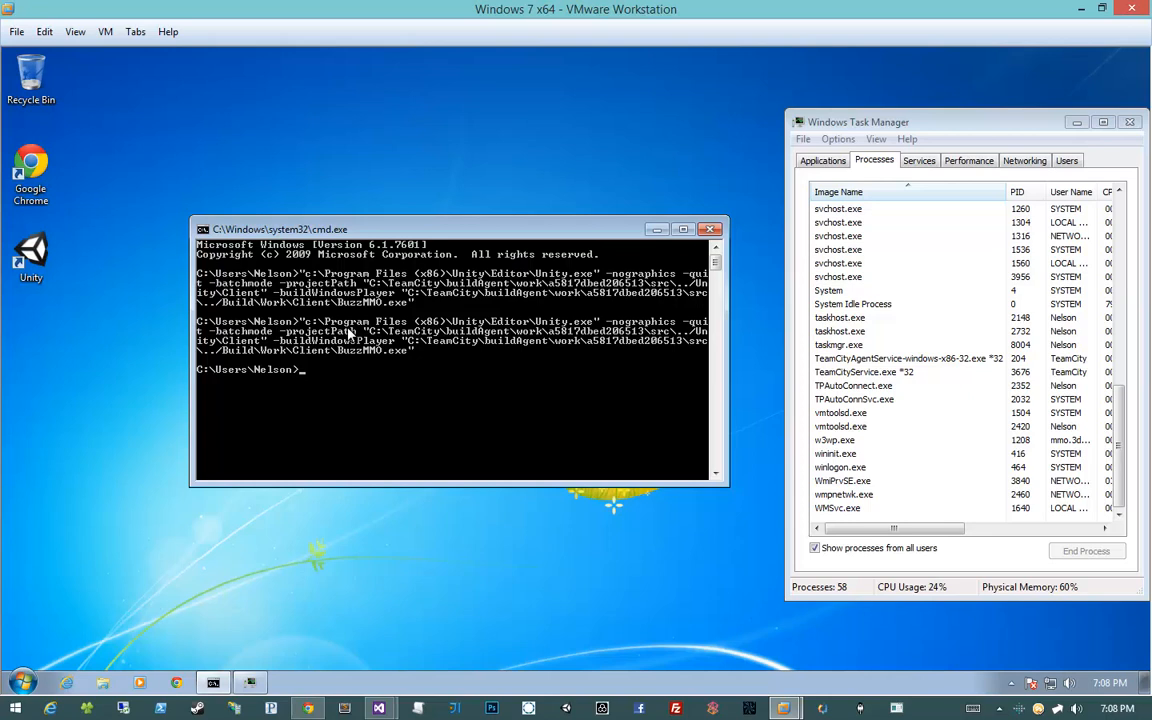
left_click(31, 256)
left_click_drag(400, 229, 842, 347)
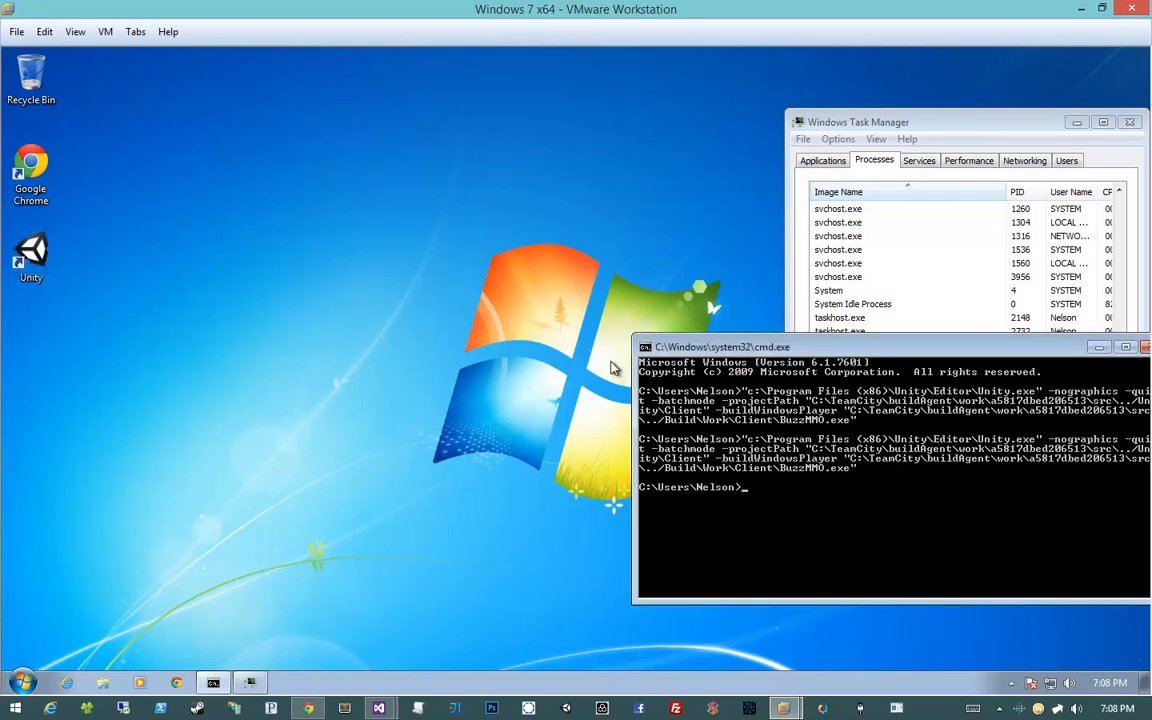
Launch the Unity editor and choose to activate the free version
double_click(54, 258)
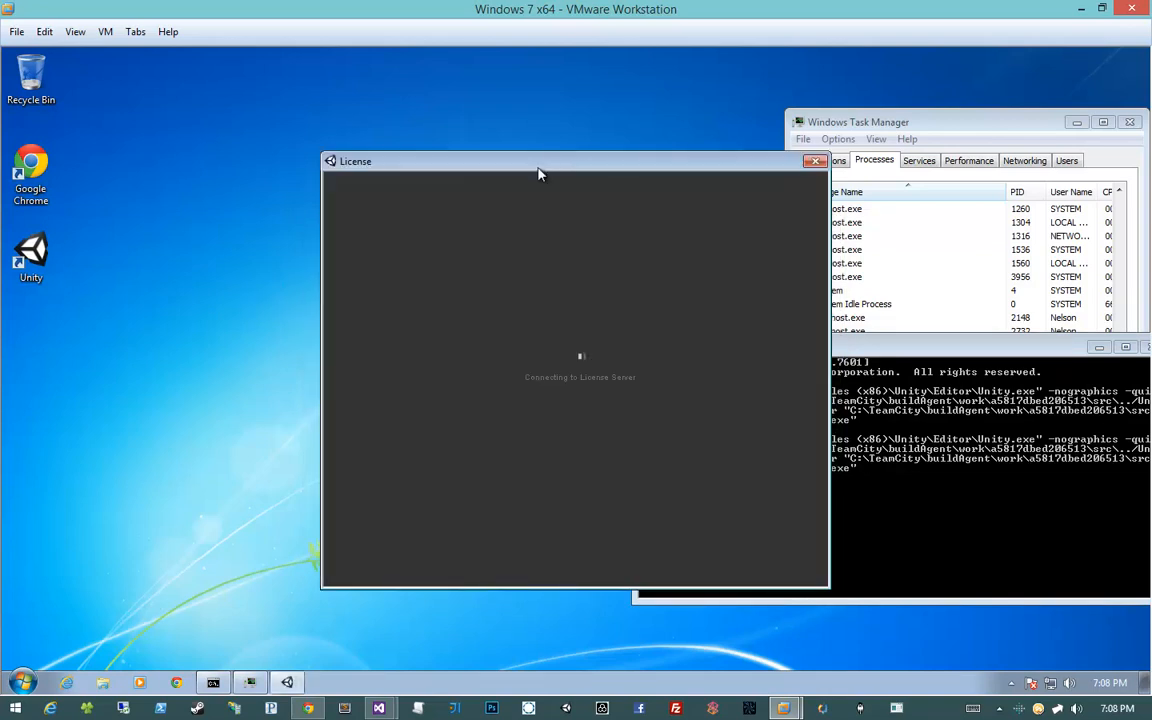
left_click_drag(538, 175, 368, 142)
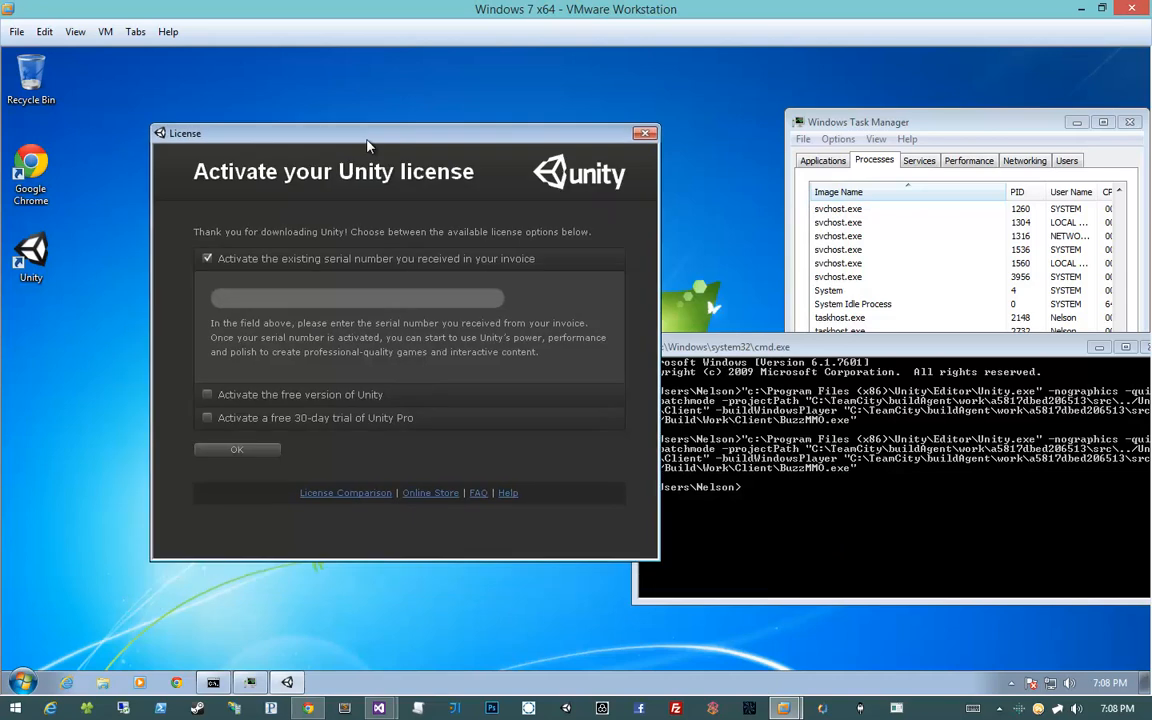
left_click(208, 419)
left_click(207, 284)
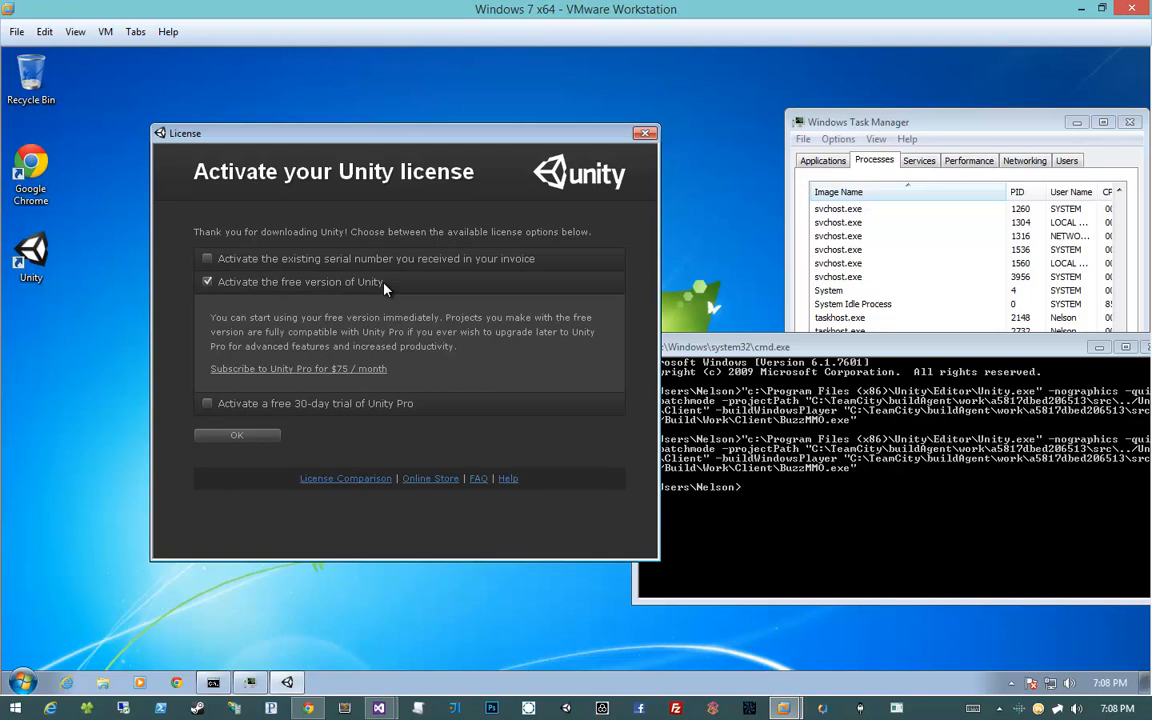
left_click(238, 439)
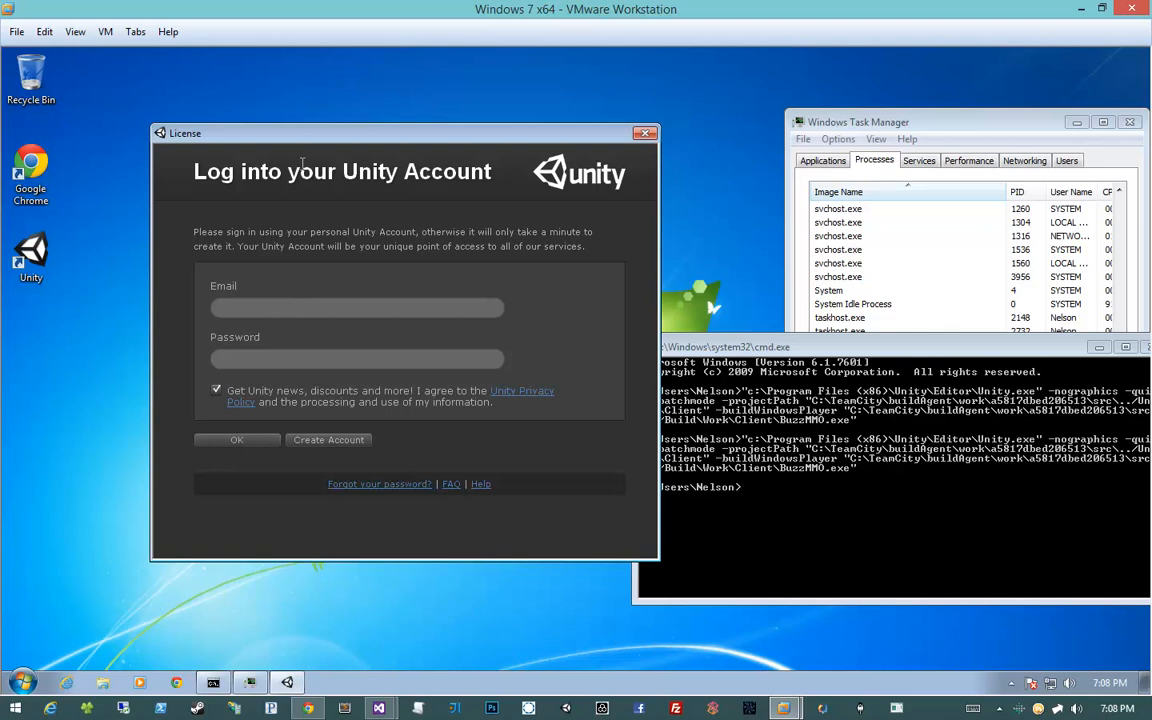
Log in with the Unity account e-mail and password to activate the licence
left_click_drag(295, 135, 447, 153)
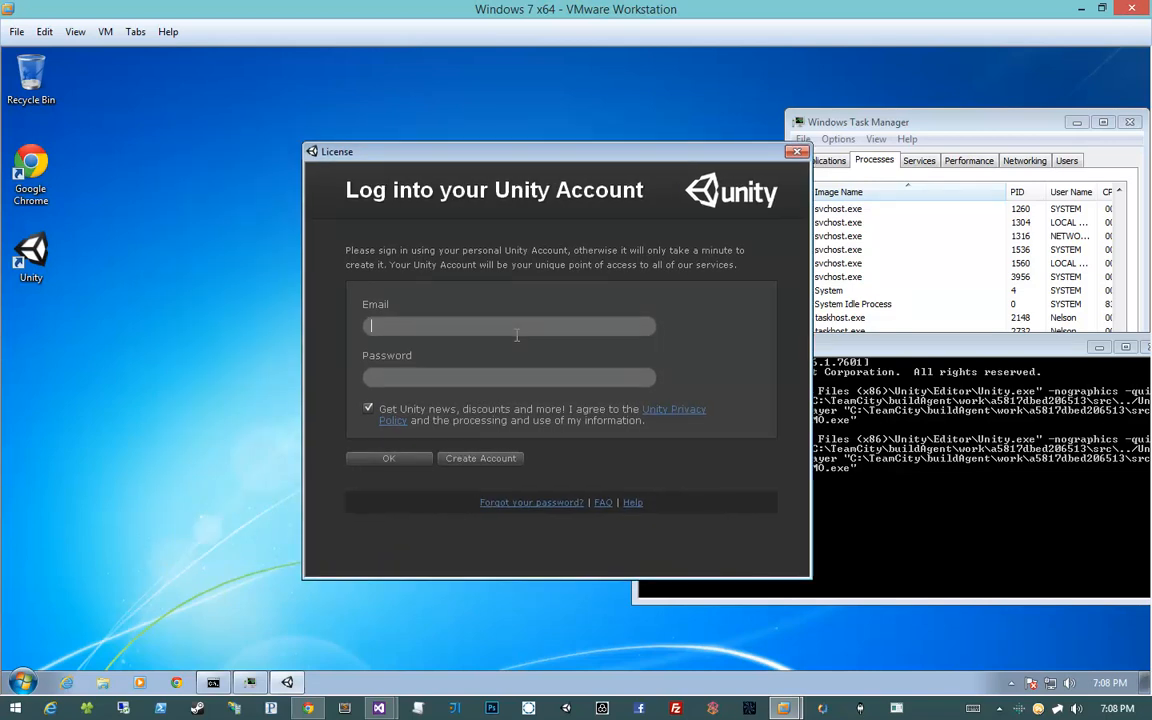
key("Tab")
type("••••••")
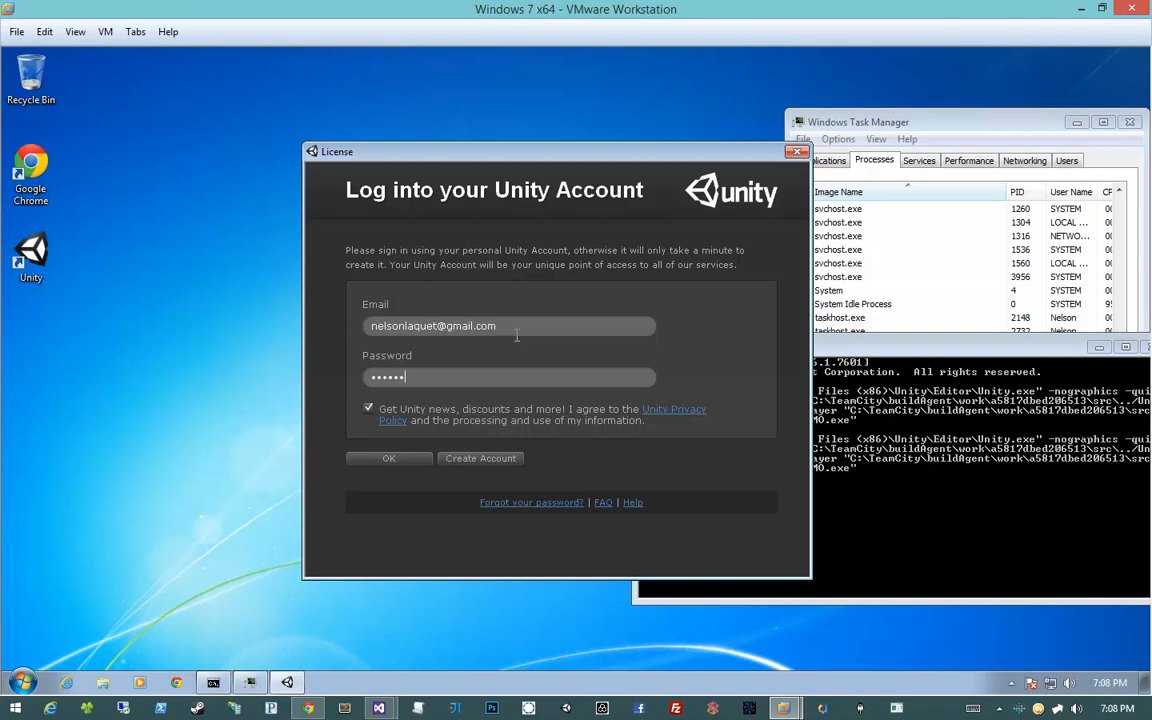
type("••")
left_click(386, 461)
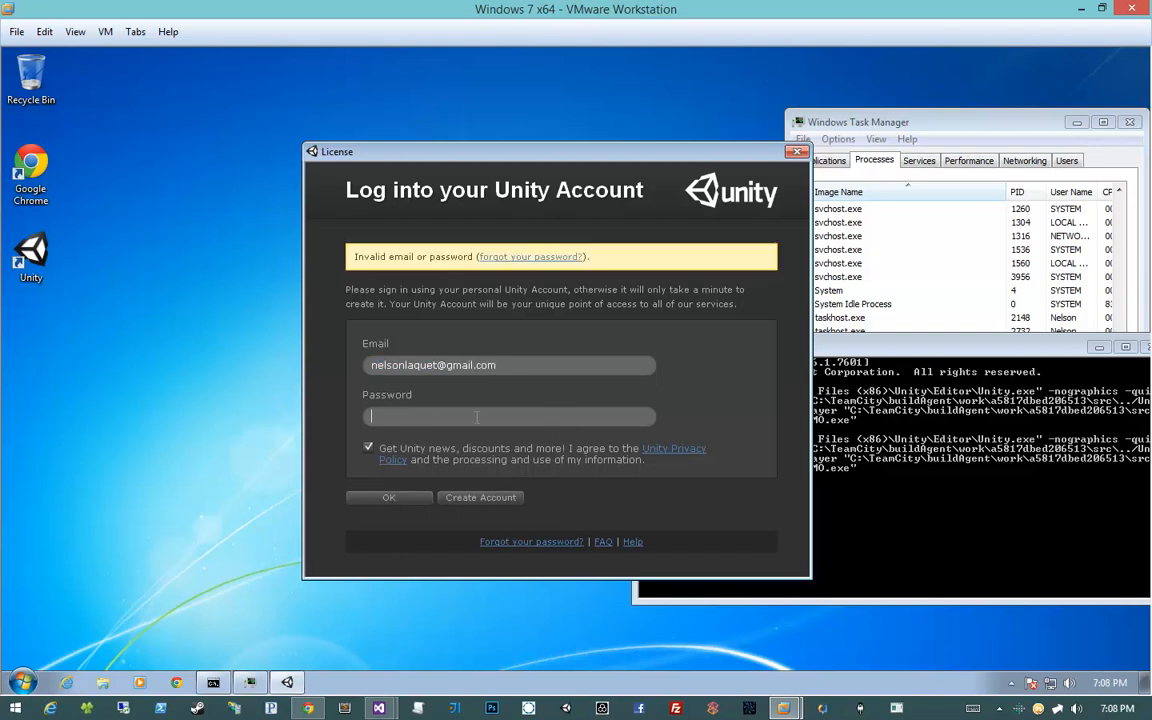
type("•••••••")
key("Return")
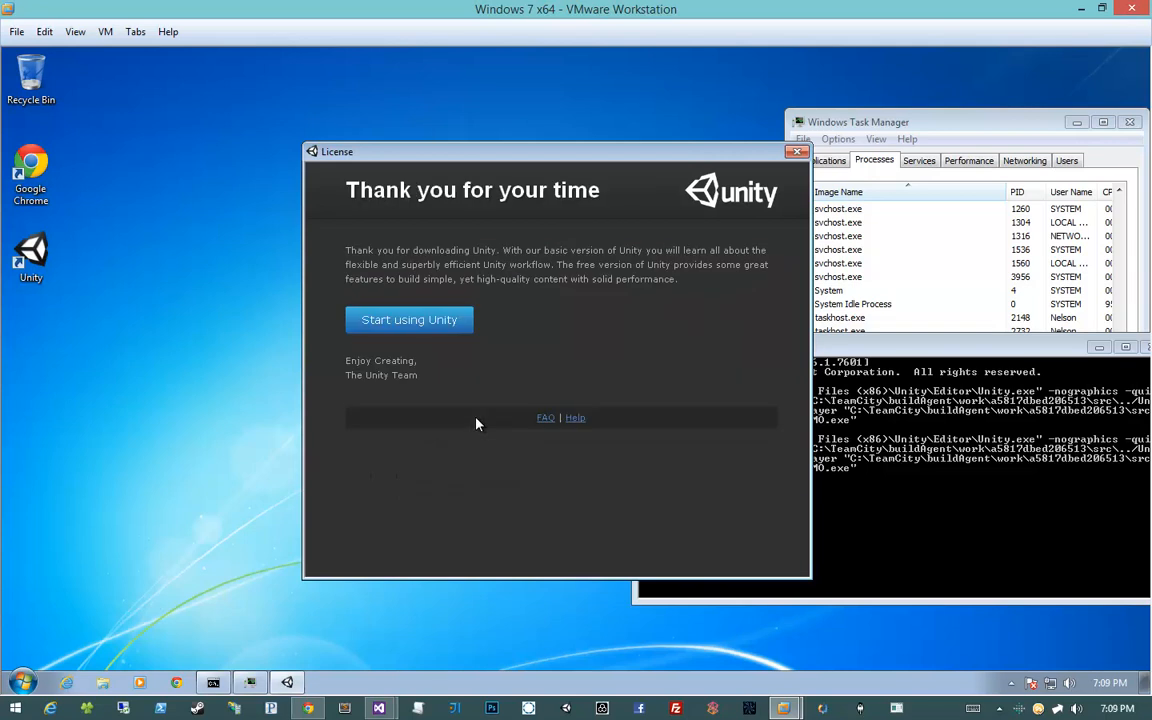
Start using Unity, allow firewall access, close Project Wizard, and re-run the build command
left_click(409, 320)
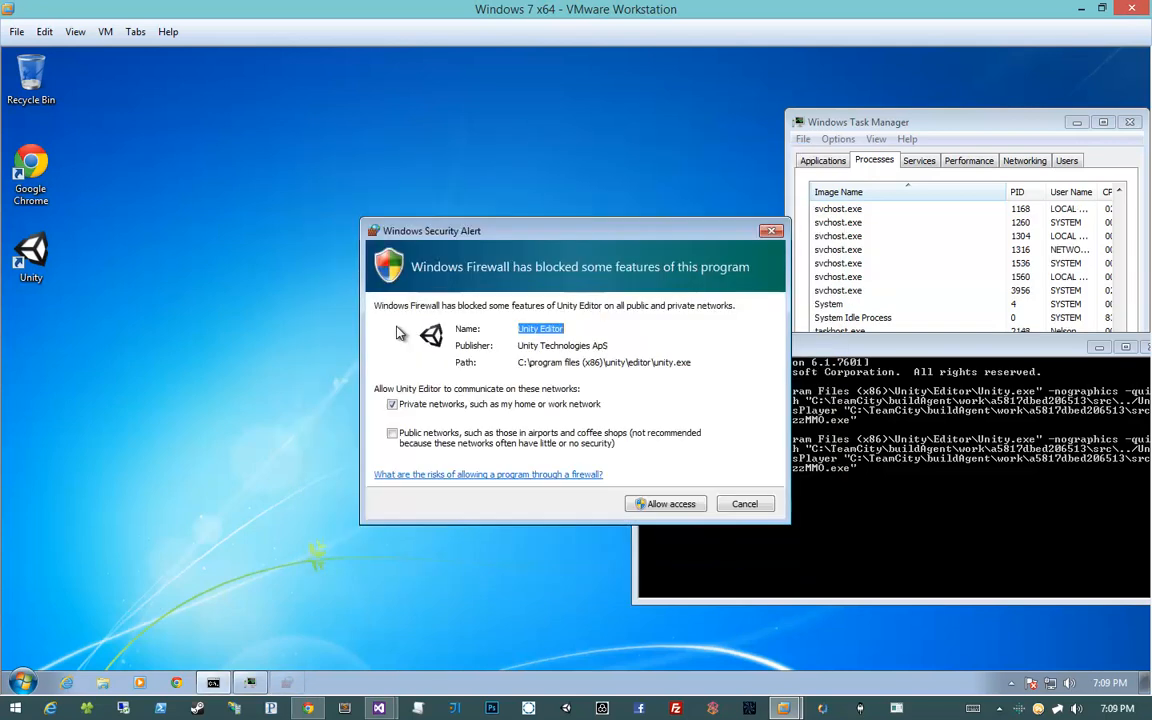
left_click(668, 504)
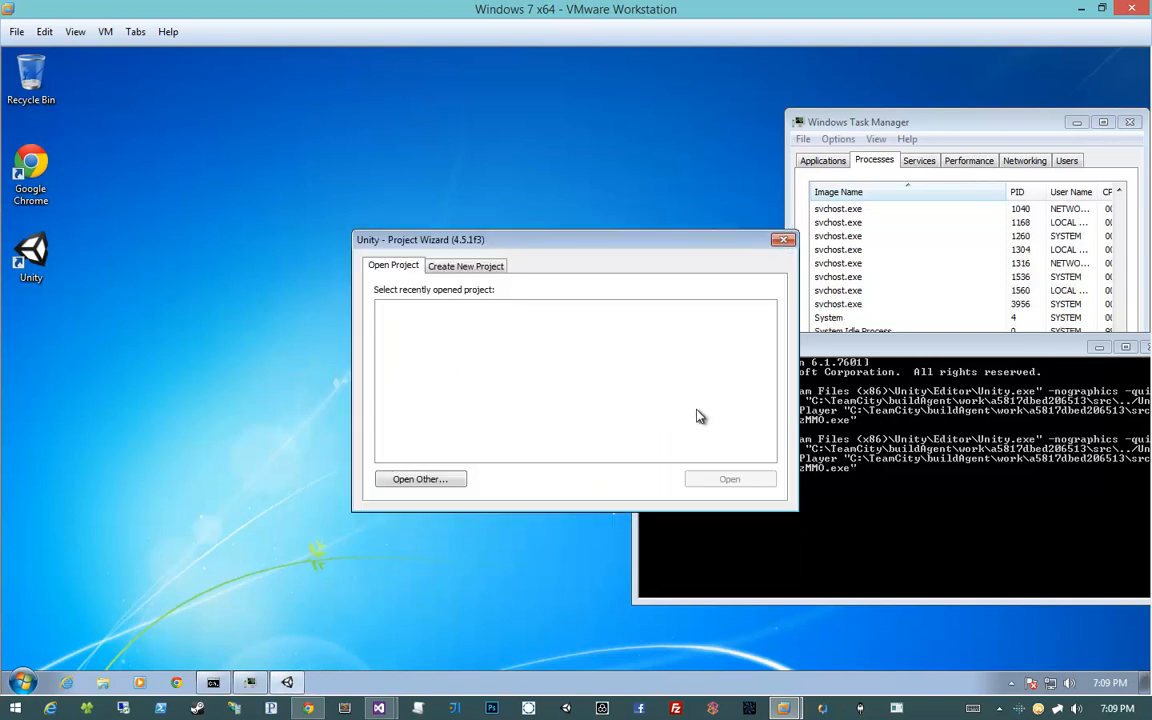
left_click(783, 239)
left_click_drag(762, 350, 673, 214)
key("Up")
key("Return")
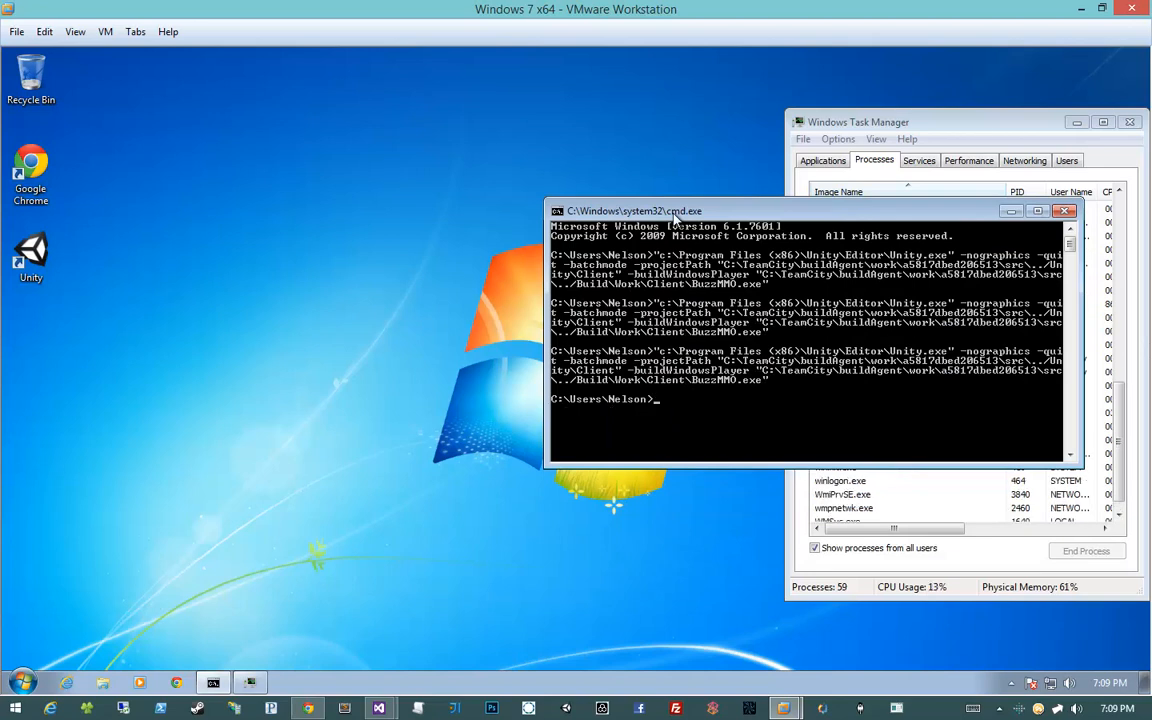
Check the Unity.exe process in Task Manager, widen Task Manager, and move the command window left
left_click(951, 497)
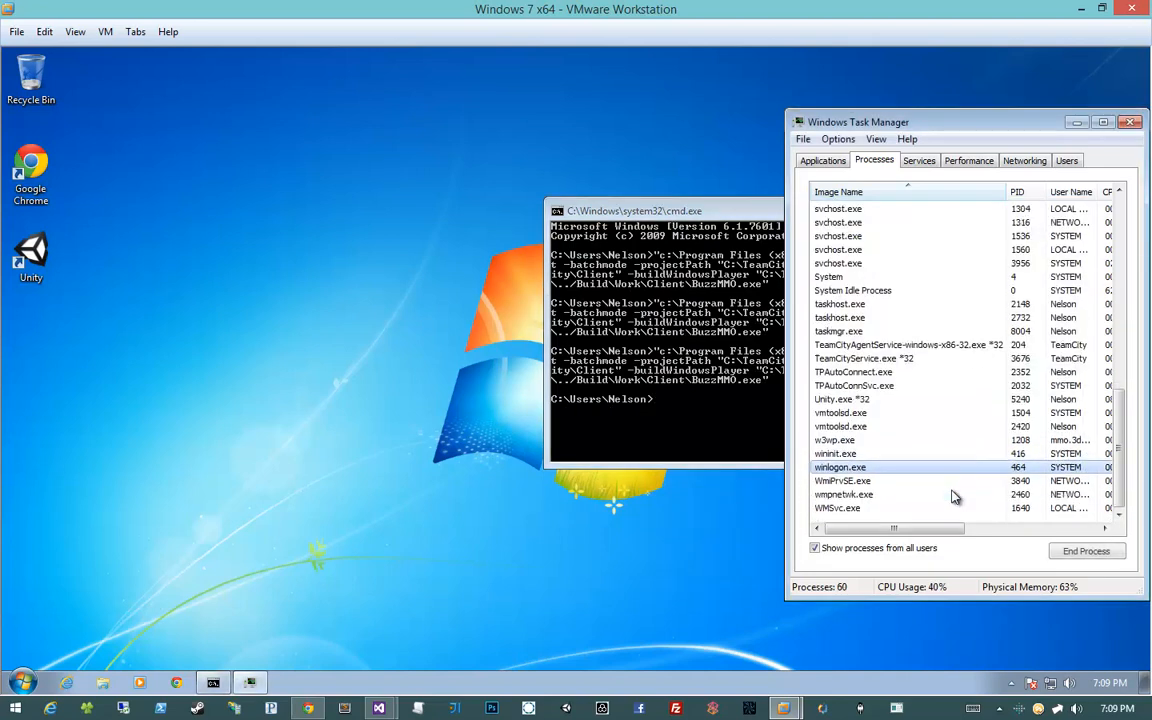
left_click(930, 513)
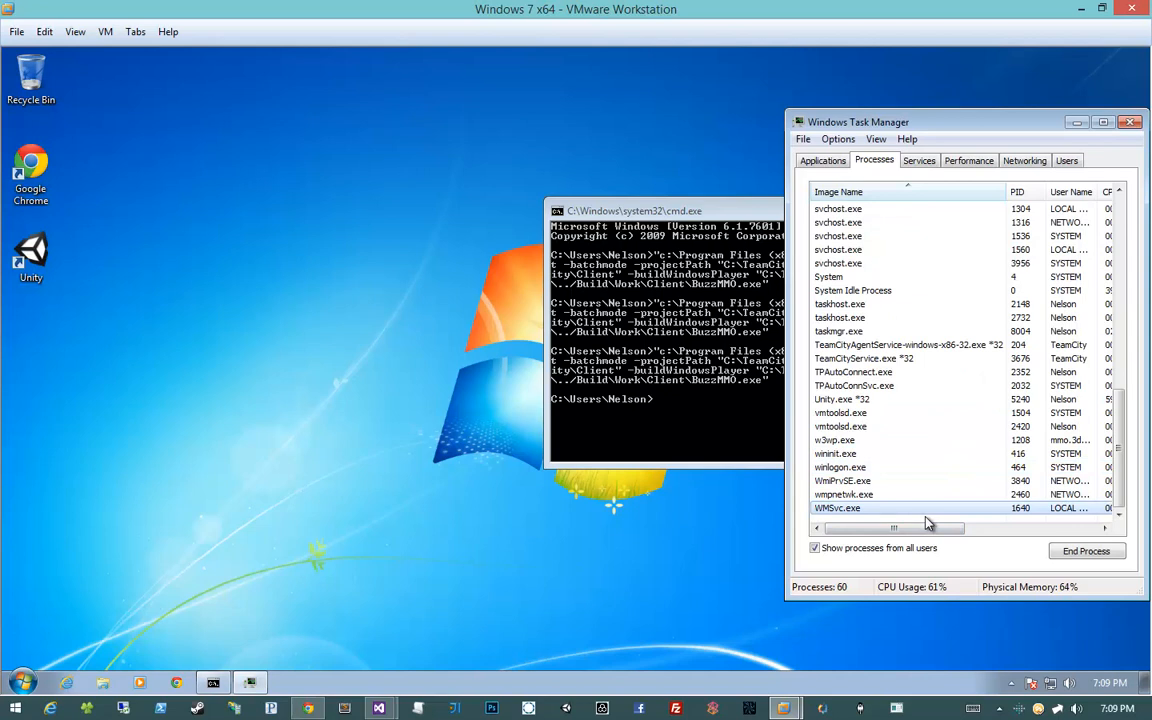
left_click(926, 517)
left_click(872, 401)
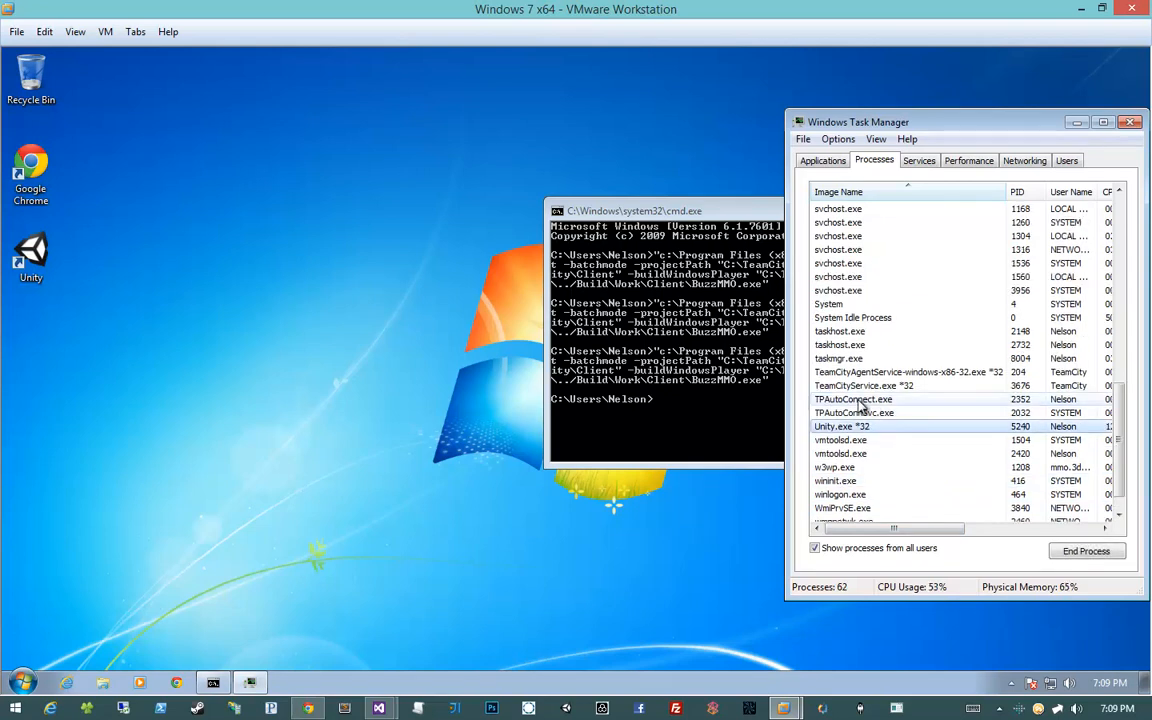
left_click_drag(783, 437, 654, 437)
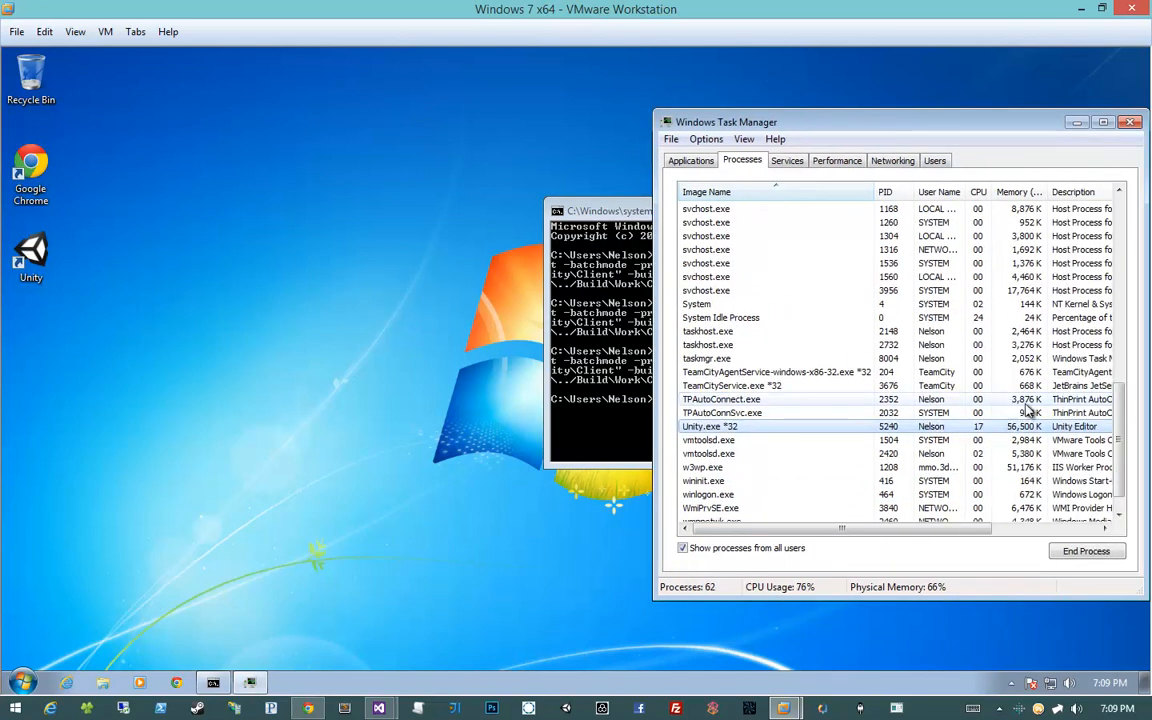
left_click_drag(632, 213, 167, 216)
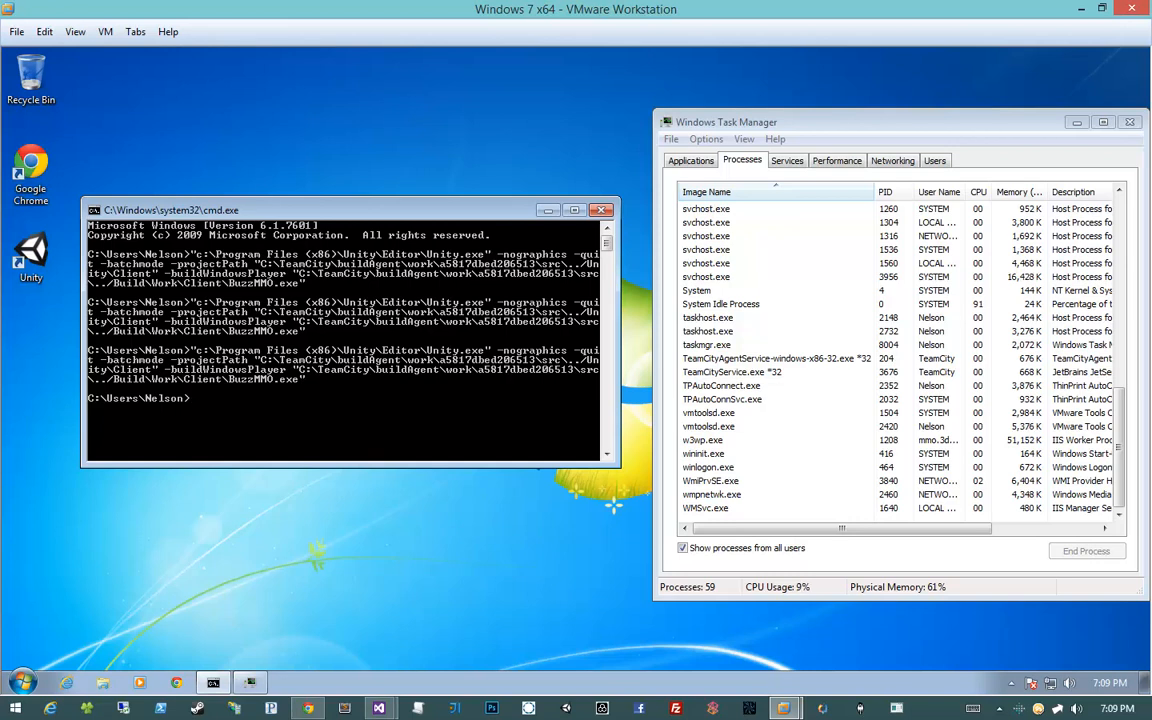
Bring Task Manager forward again, clear its selection, and scroll its process list
left_click(705, 427)
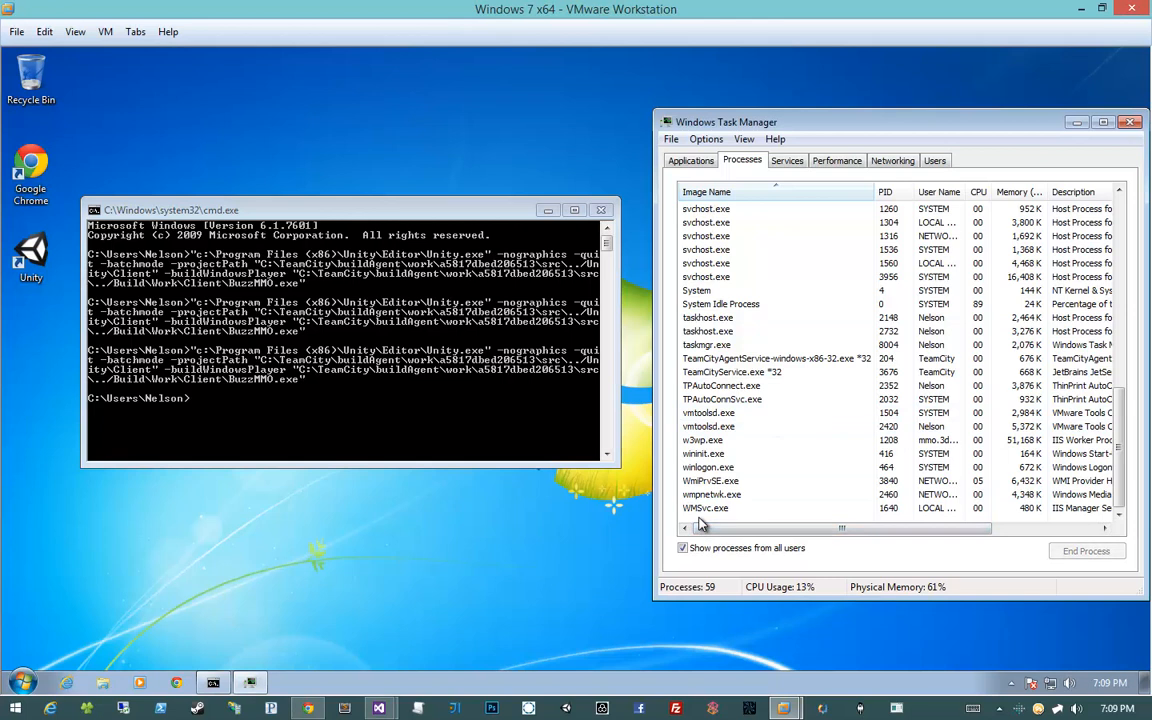
left_click(700, 523)
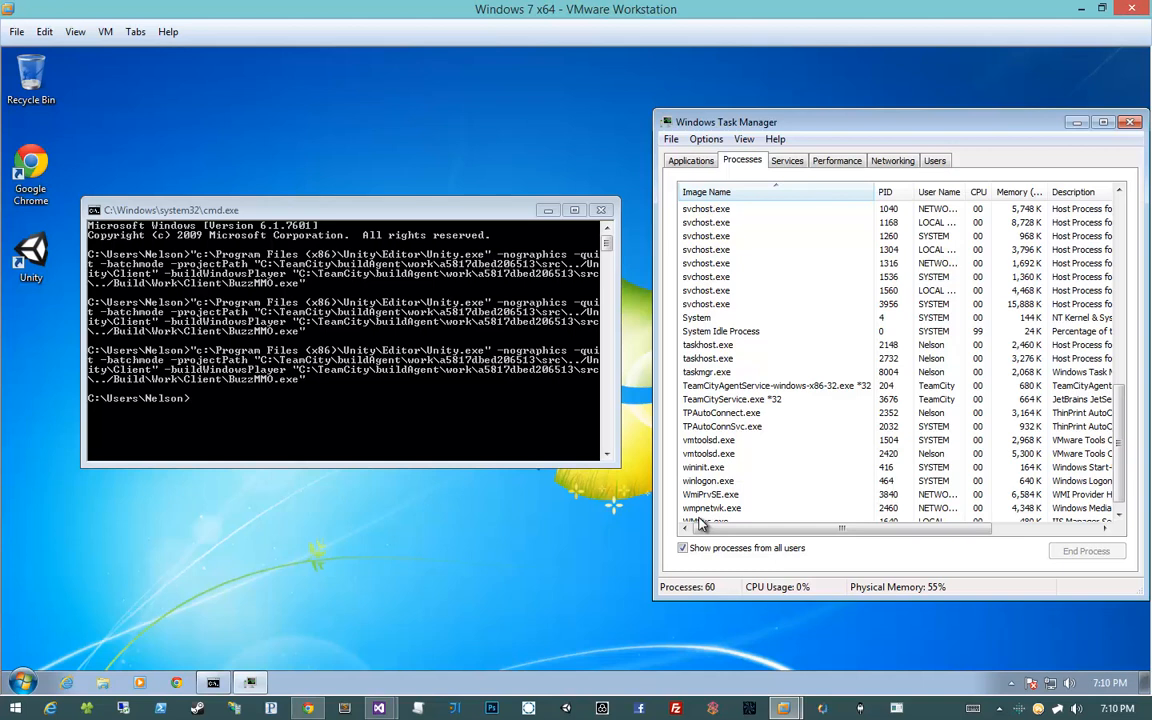
left_click(524, 306)
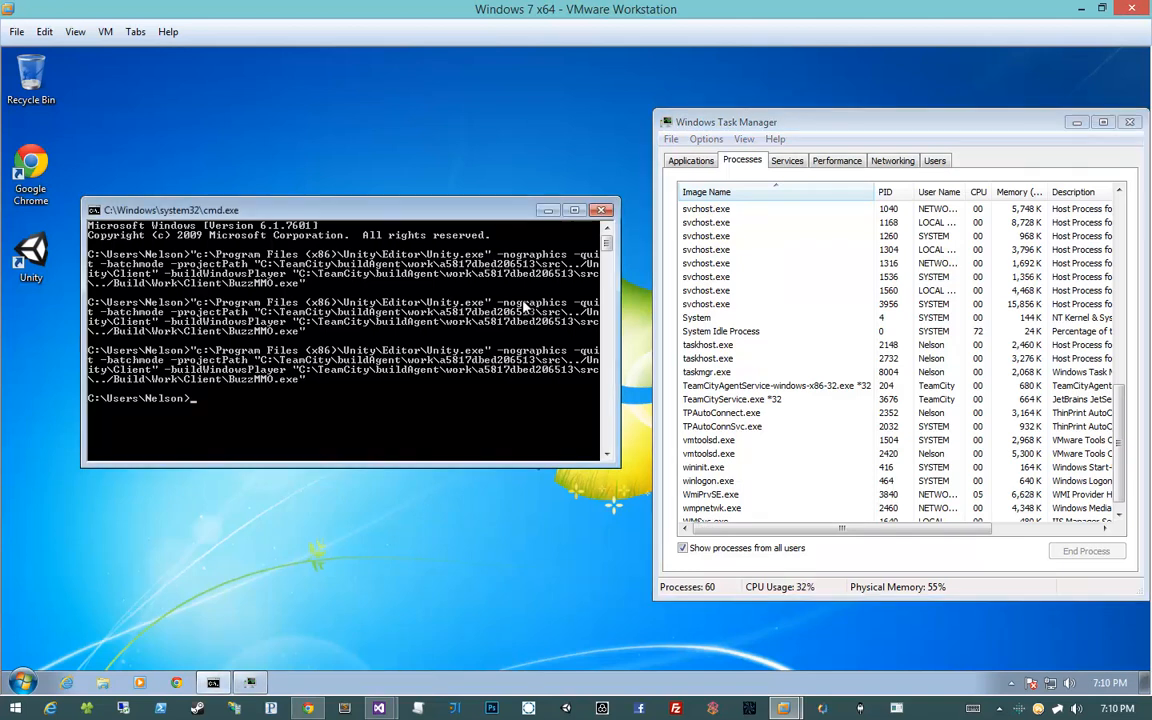
left_click(762, 372)
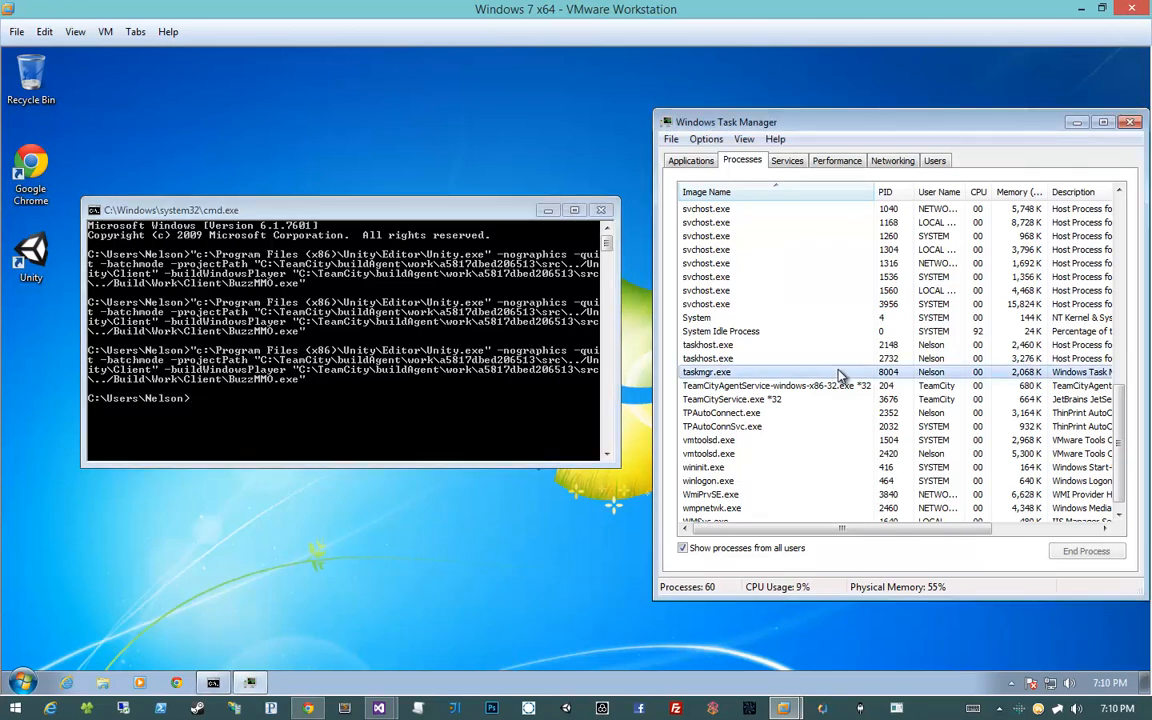
scroll(740, 400, "down", 1)
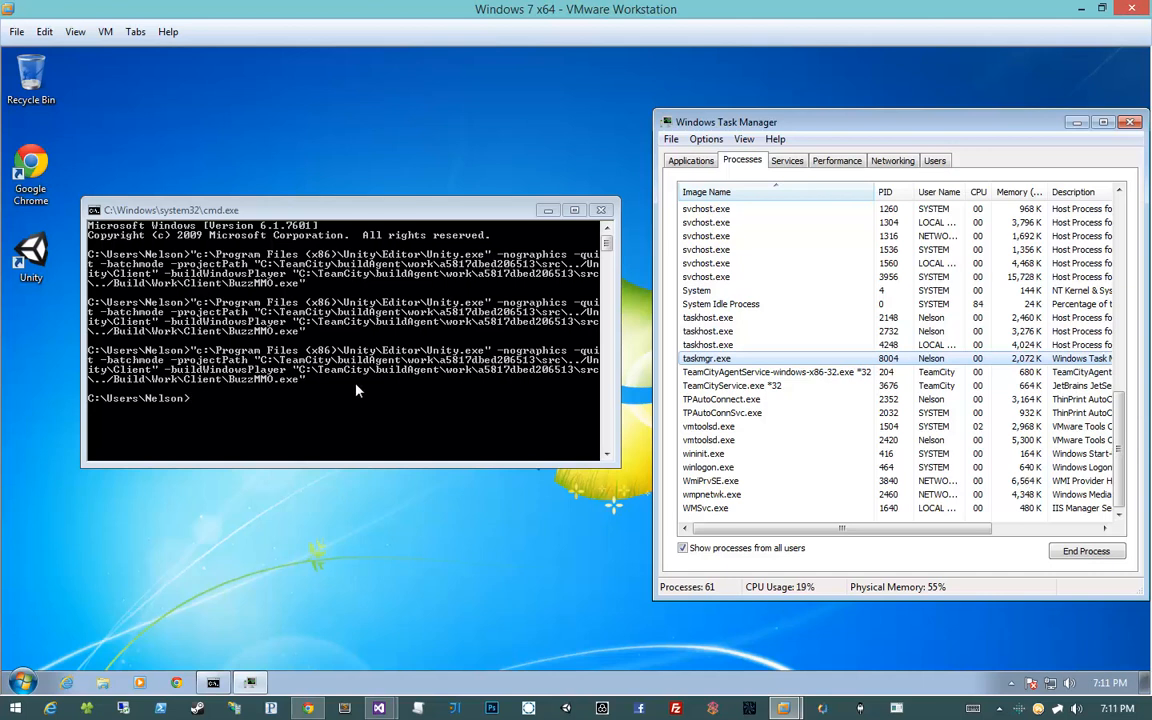
Copy the C:\TeamCity\buildAgent\work\a5817dbed206513 path from the command window and dock Explorer right
right_click(283, 379)
left_click(300, 390)
left_click_drag(300, 372, 563, 375)
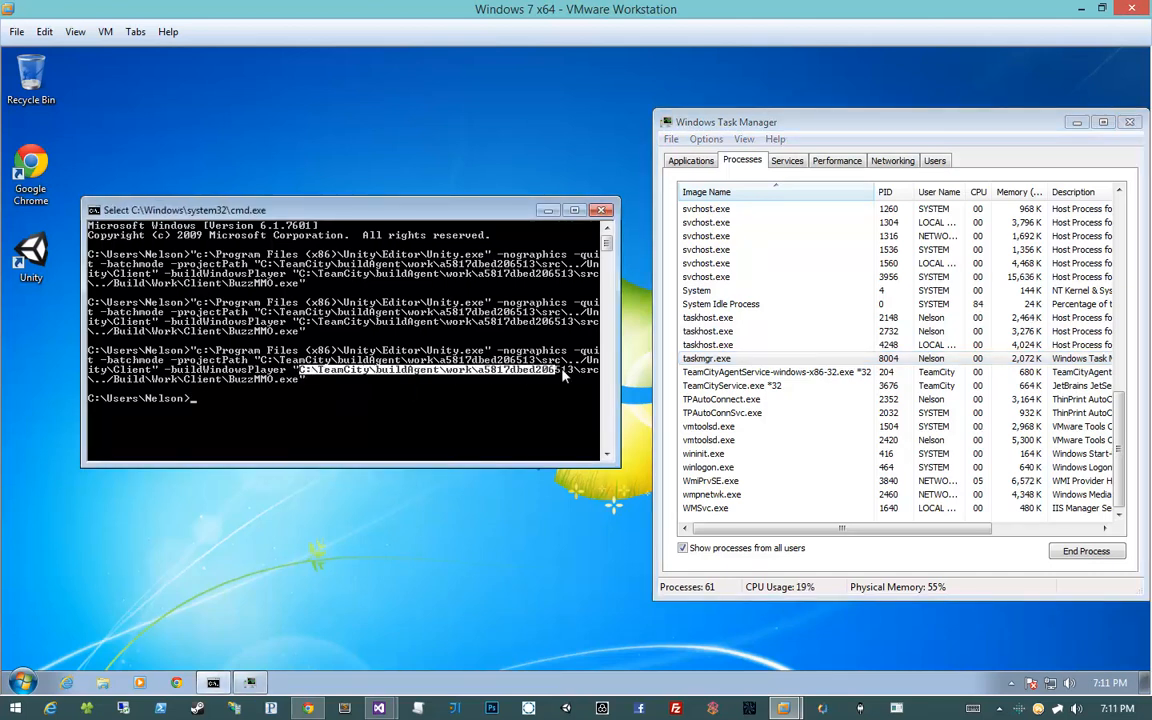
key("Return")
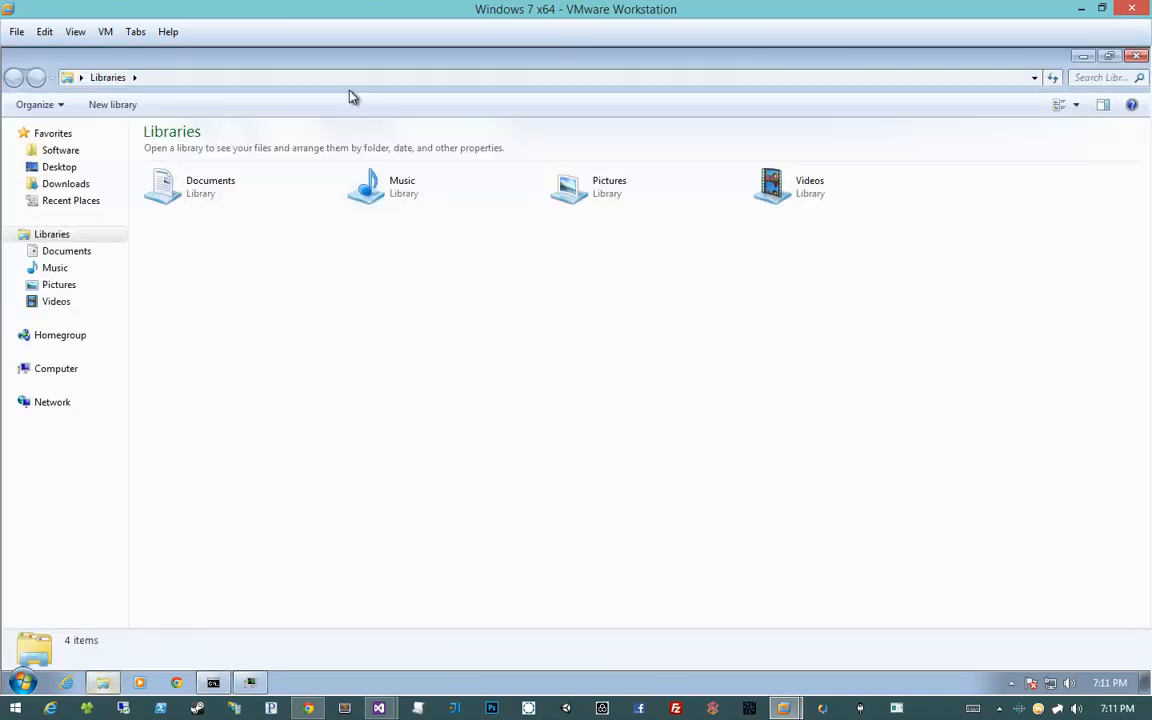
left_click_drag(362, 62, 1149, 120)
Go to the pasted work path in Explorer and browse into Build > Work > Client folders
left_click(873, 83)
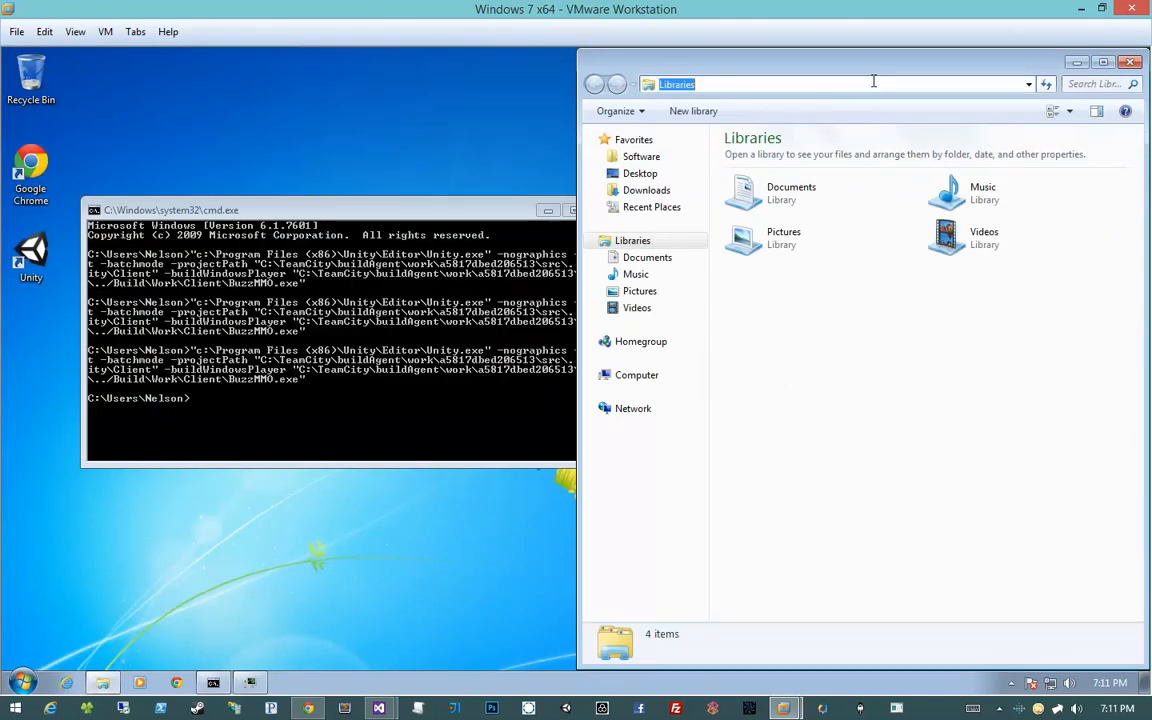
type("C:\\TeamCity\\buildAgent\\work\\a5817dbed206513")
key("Return")
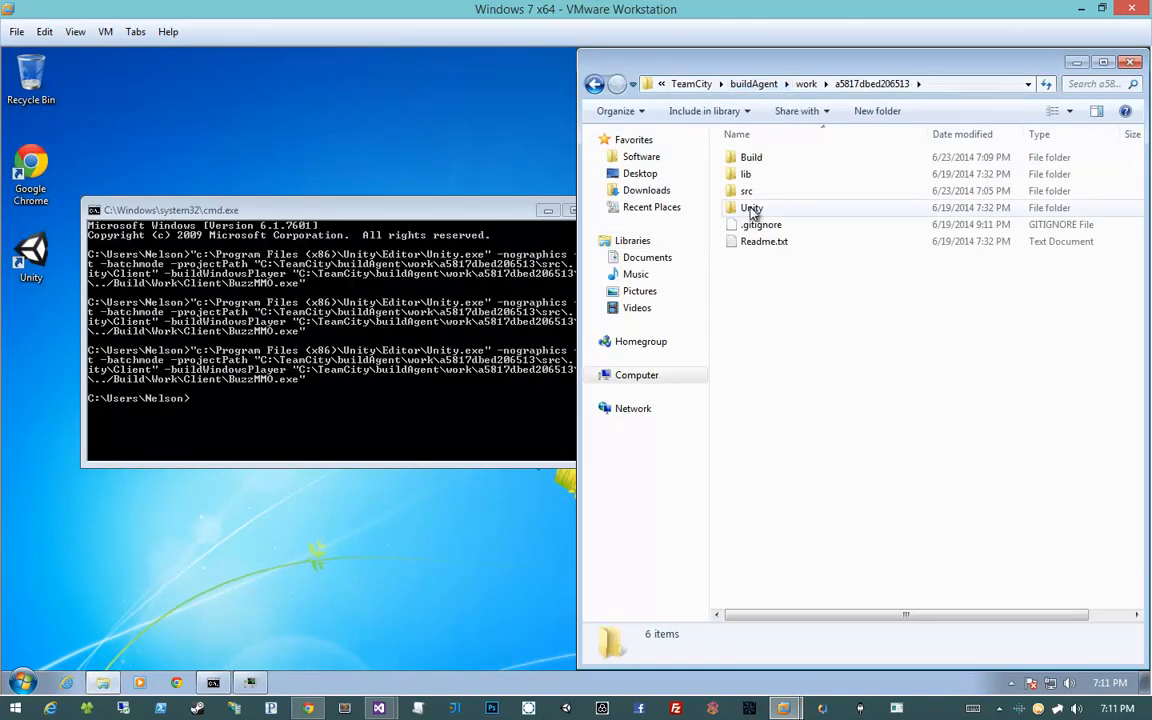
double_click(780, 160)
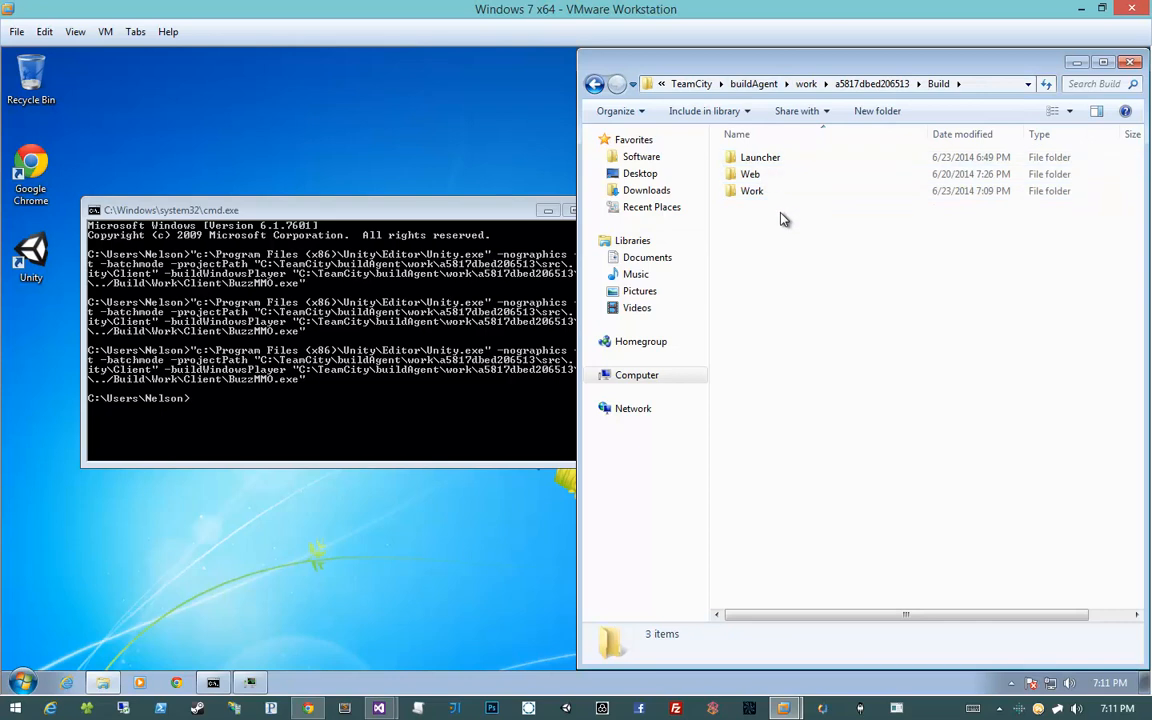
double_click(779, 191)
double_click(784, 160)
left_click(780, 174)
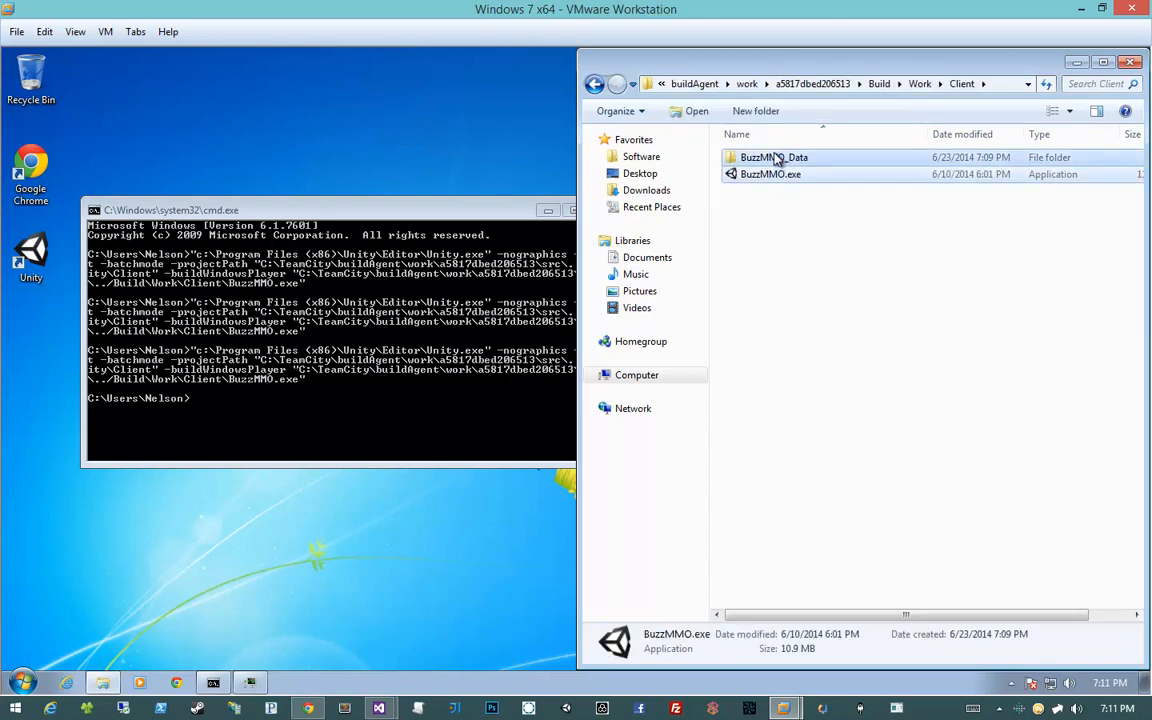
double_click(778, 160)
Return to the Client folder and check its two items, BuzzMMO.exe and BuzzMMO_Data
key("BackSpace")
key("BackSpace")
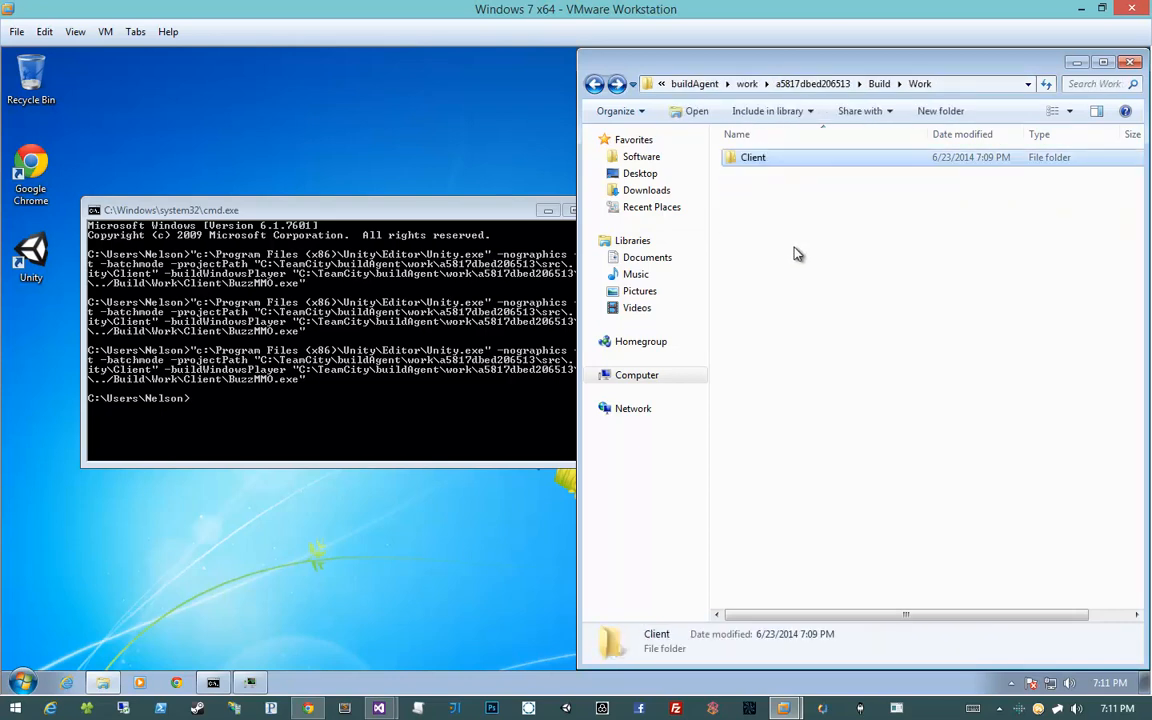
left_click(794, 247)
key("alt+Right")
left_click_drag(845, 300, 744, 124)
left_click(841, 284)
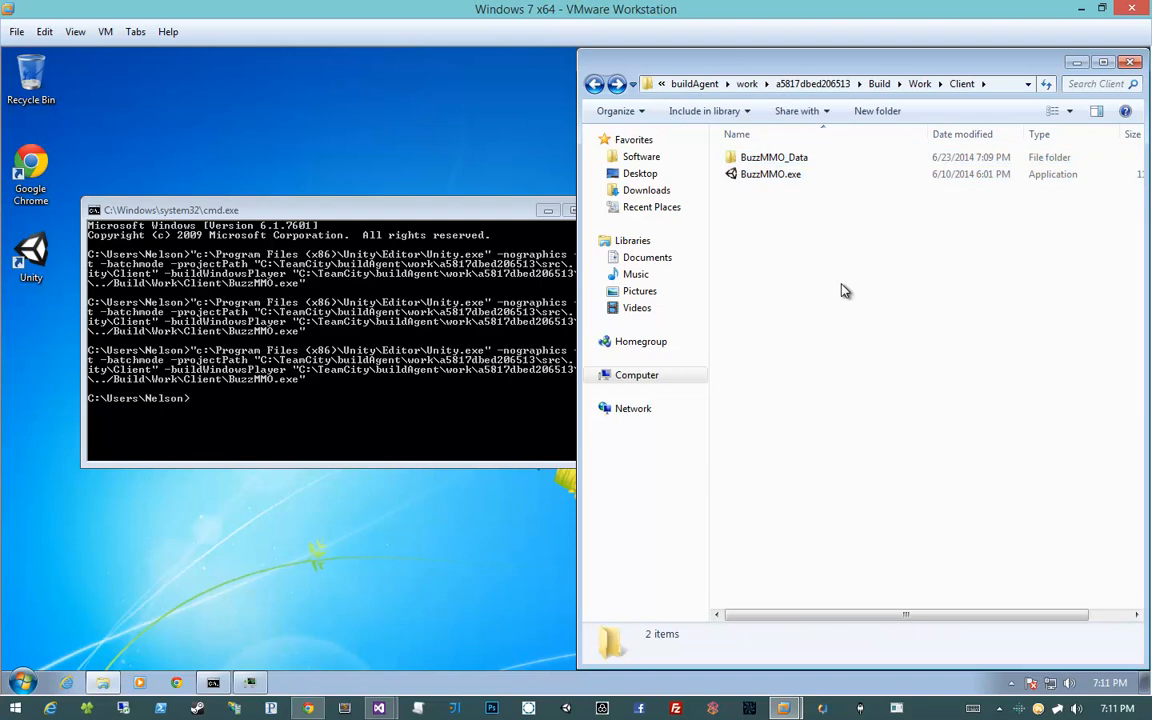
Close the command window, Task Manager and the Client folder window
left_click(483, 255)
left_click(598, 211)
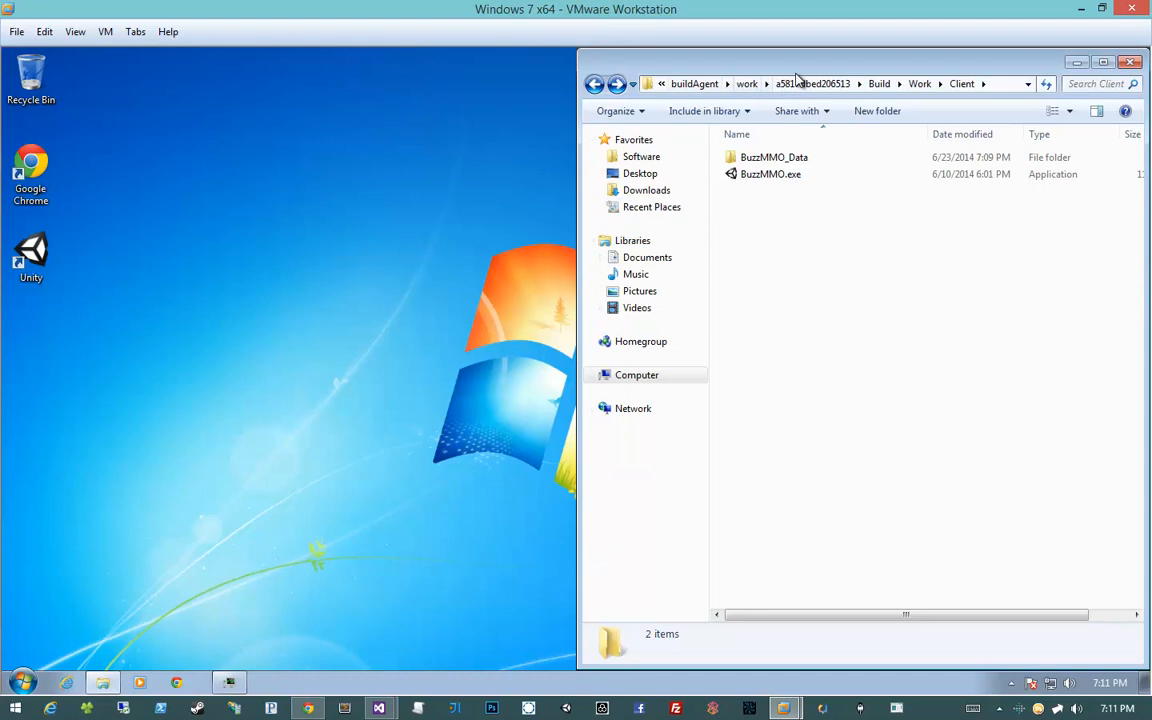
left_click_drag(818, 69, 182, 67)
left_click_drag(181, 66, 307, 66)
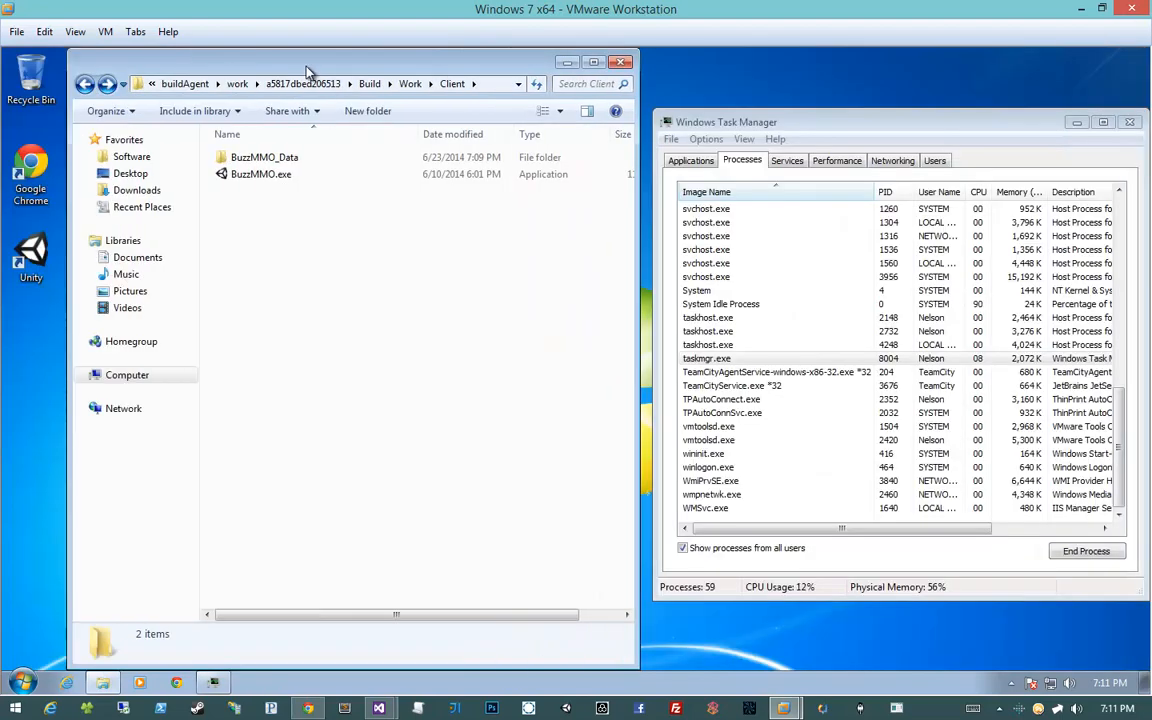
left_click(668, 122)
left_click(697, 235)
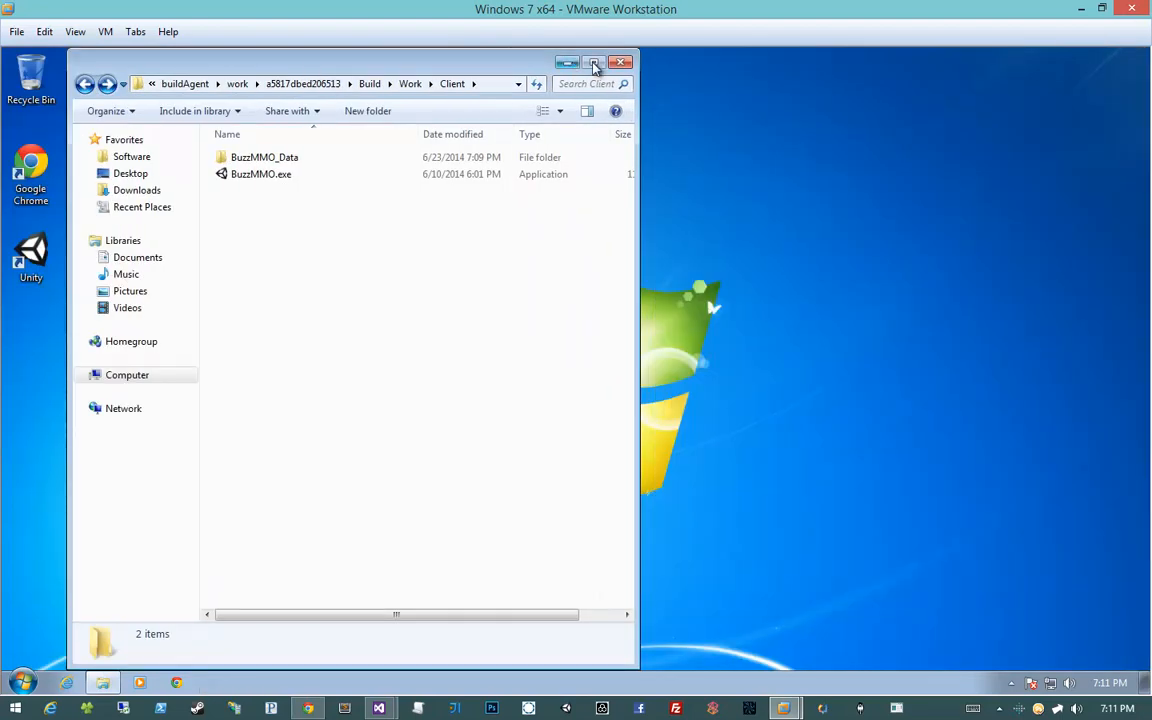
left_click(620, 62)
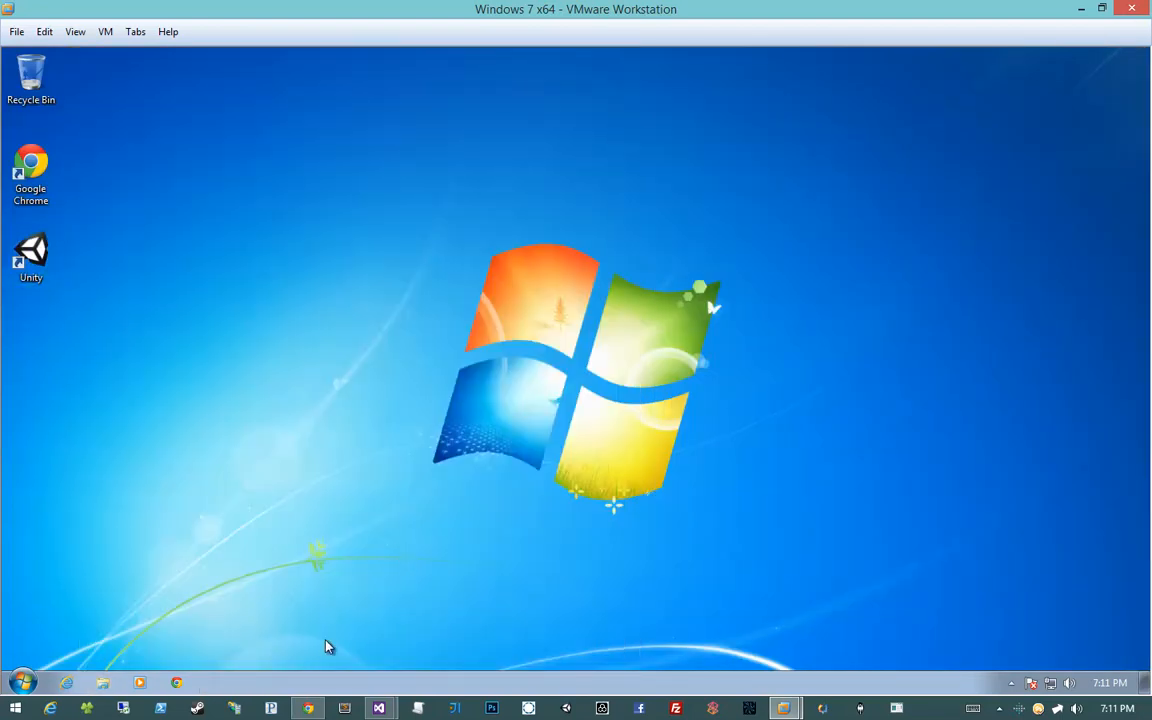
Run Deploy Client again from the Projects overview, confirm build #2 succeeded, and collapse its list
left_click(307, 595)
key("alt+Left")
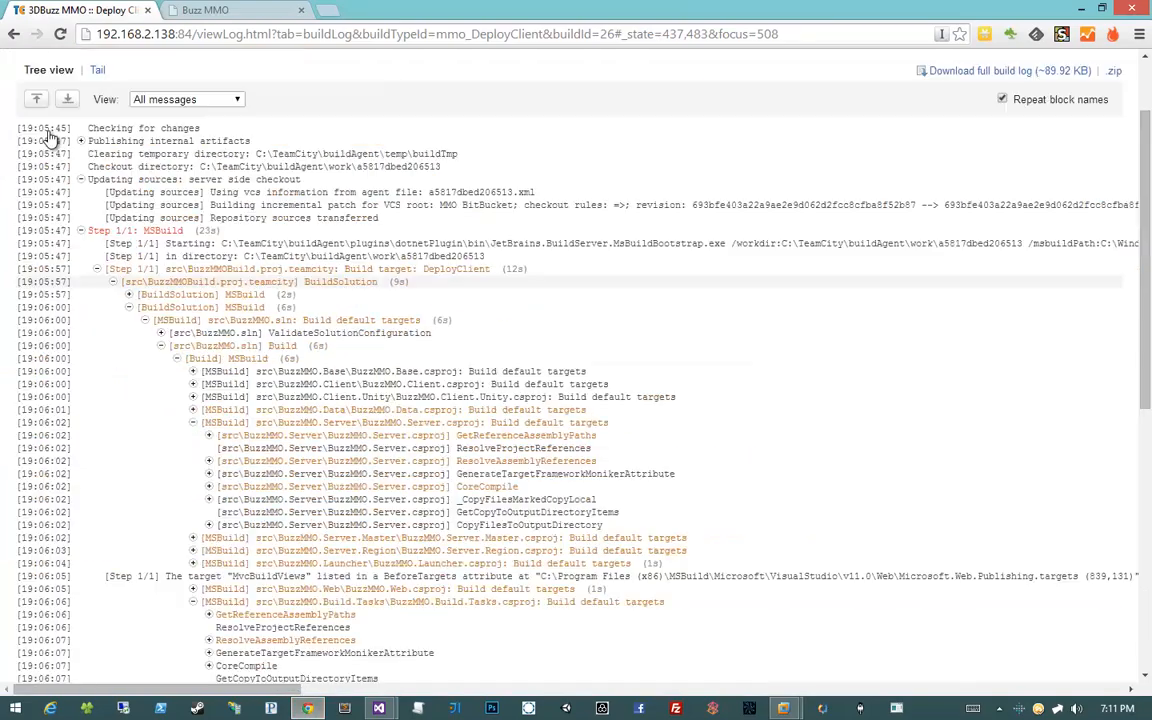
key("alt+Left")
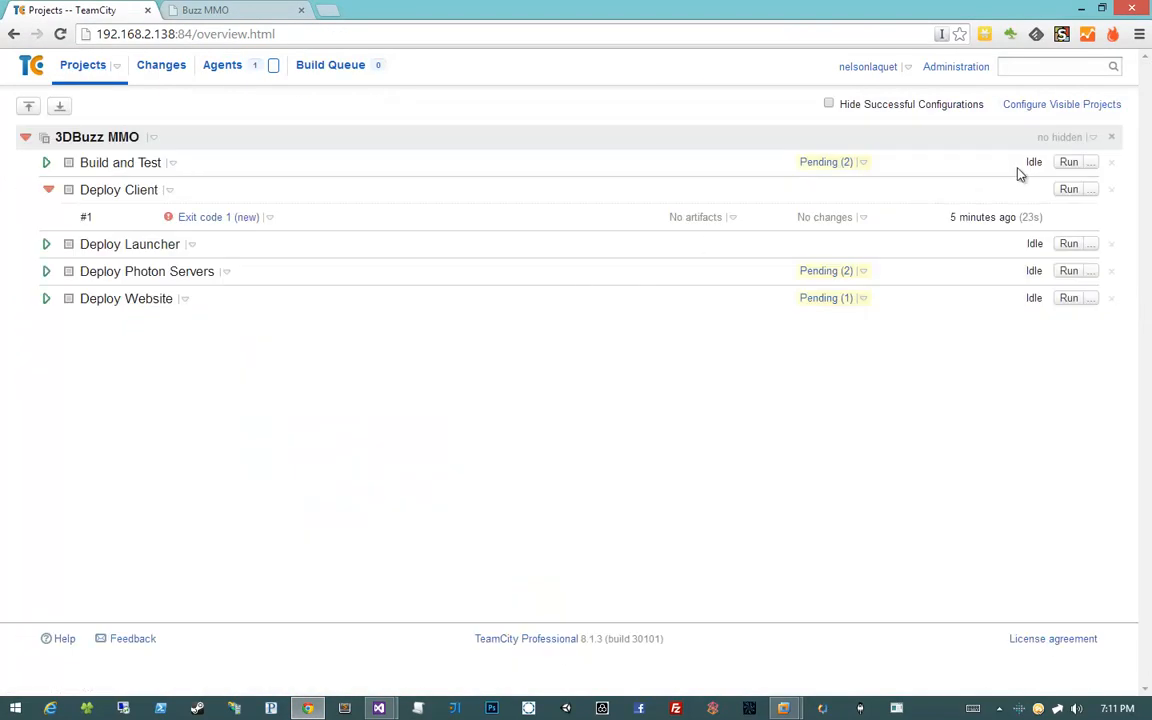
left_click(1064, 189)
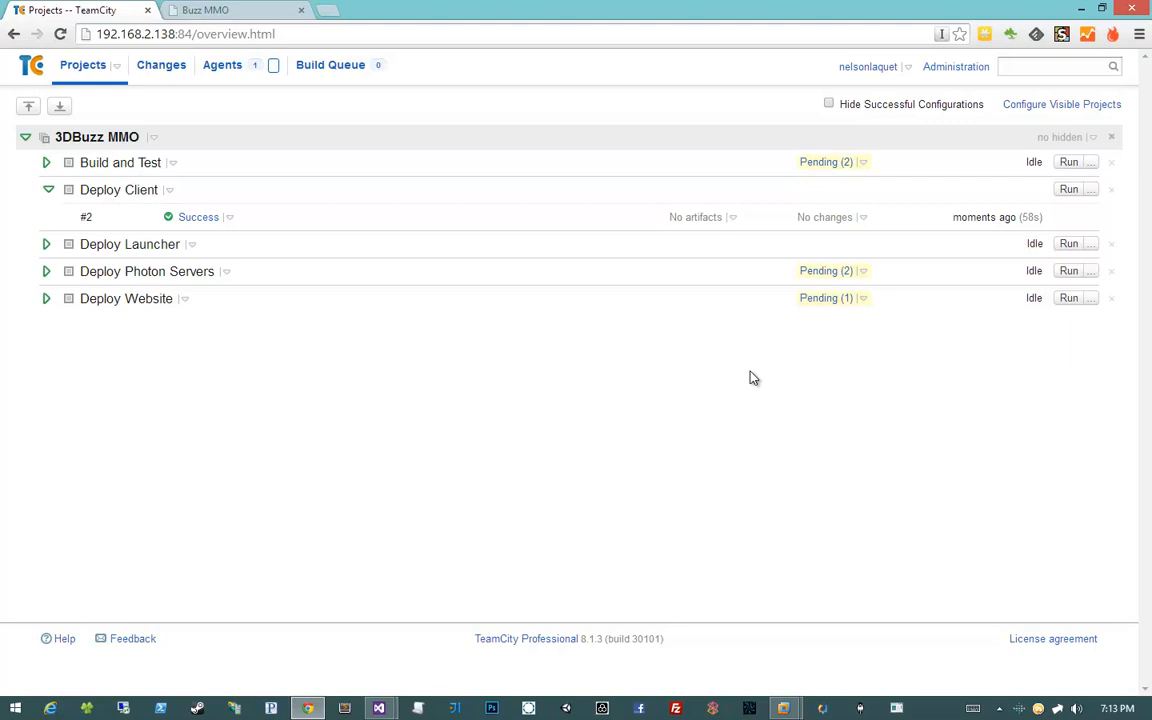
left_click(229, 218)
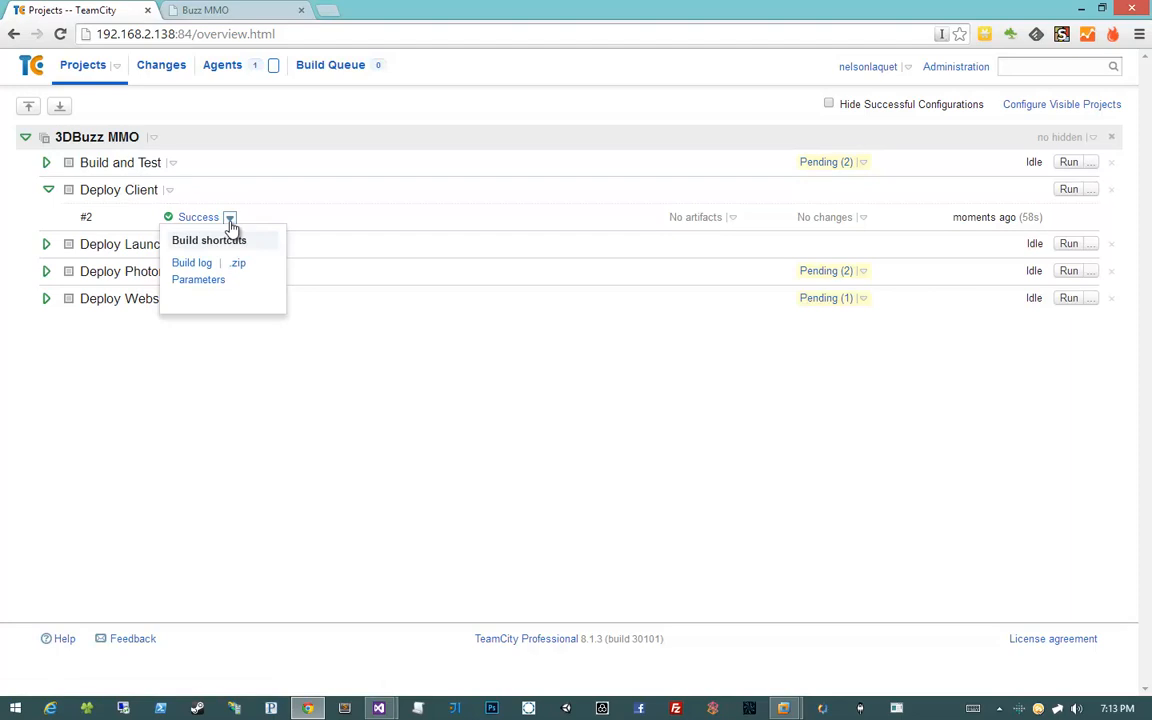
left_click(47, 189)
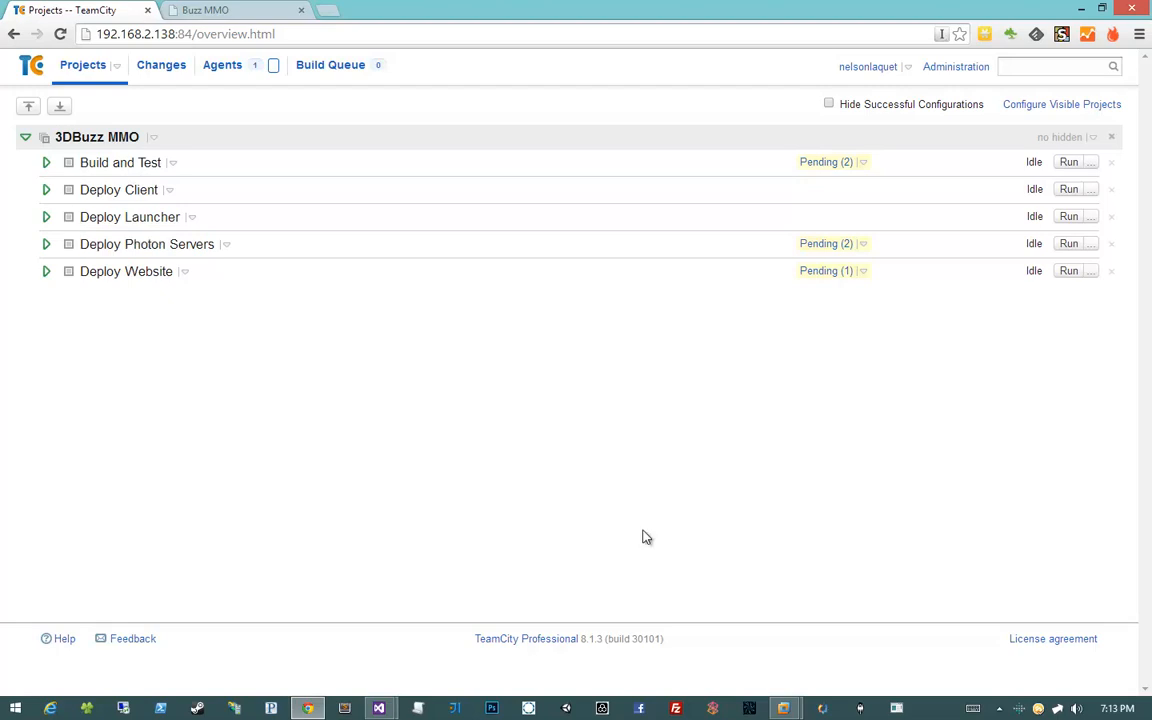
Launch MySQL Workbench via a 'mysql' Start search and connect to Local instance MySQL56 with the root password
mouse_move(786, 706)
left_click(838, 625)
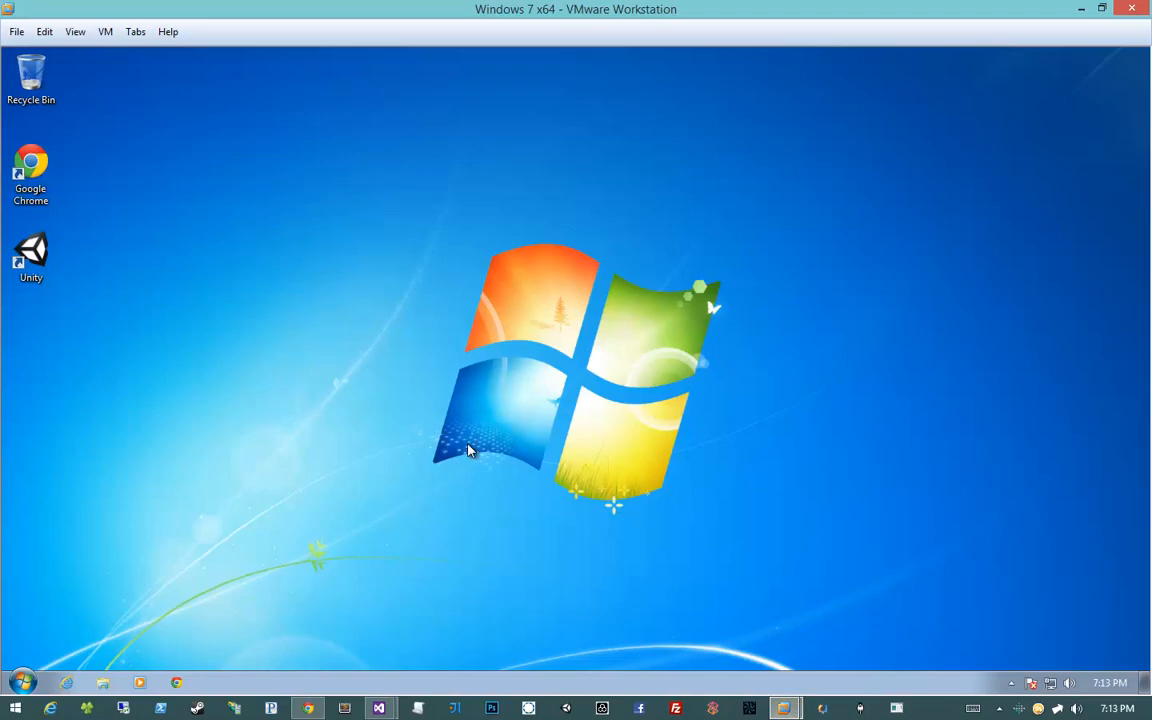
key("super")
type("mysql")
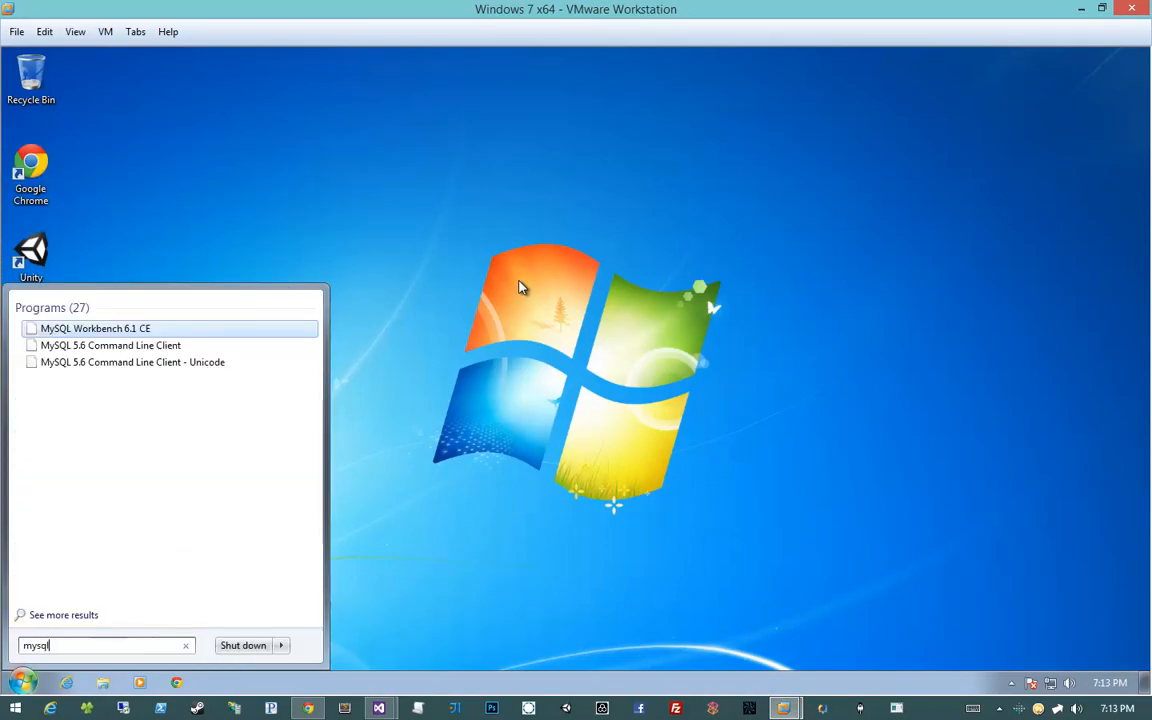
key("Return")
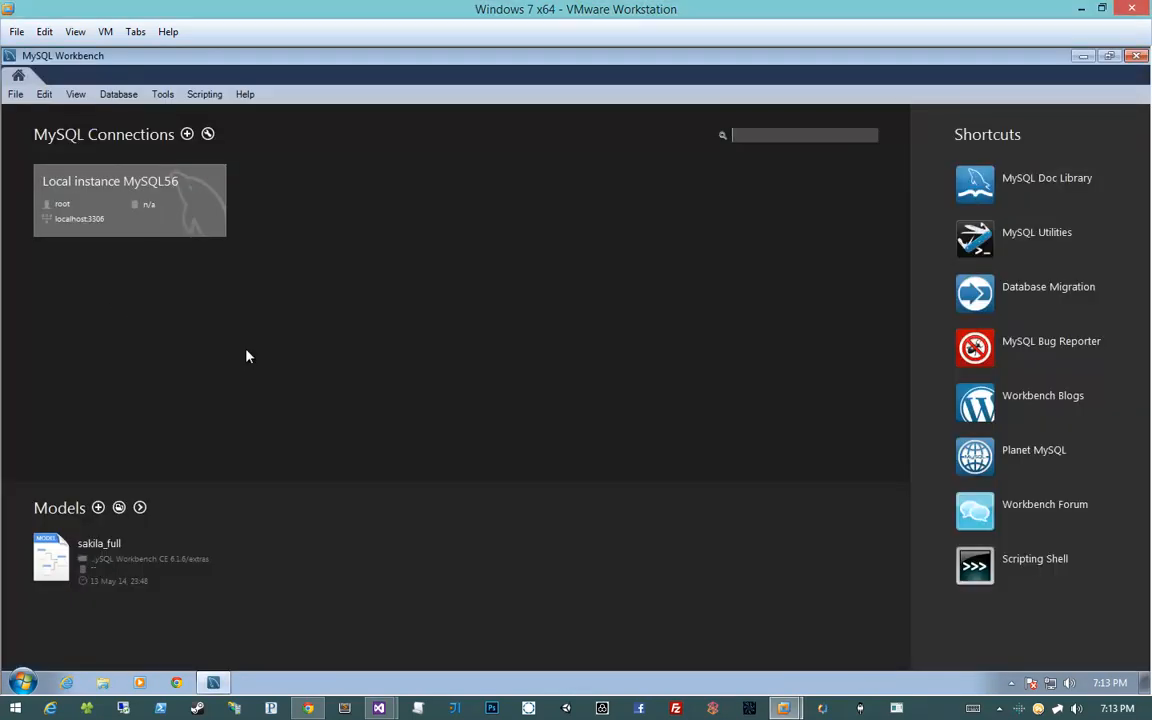
left_click(145, 202)
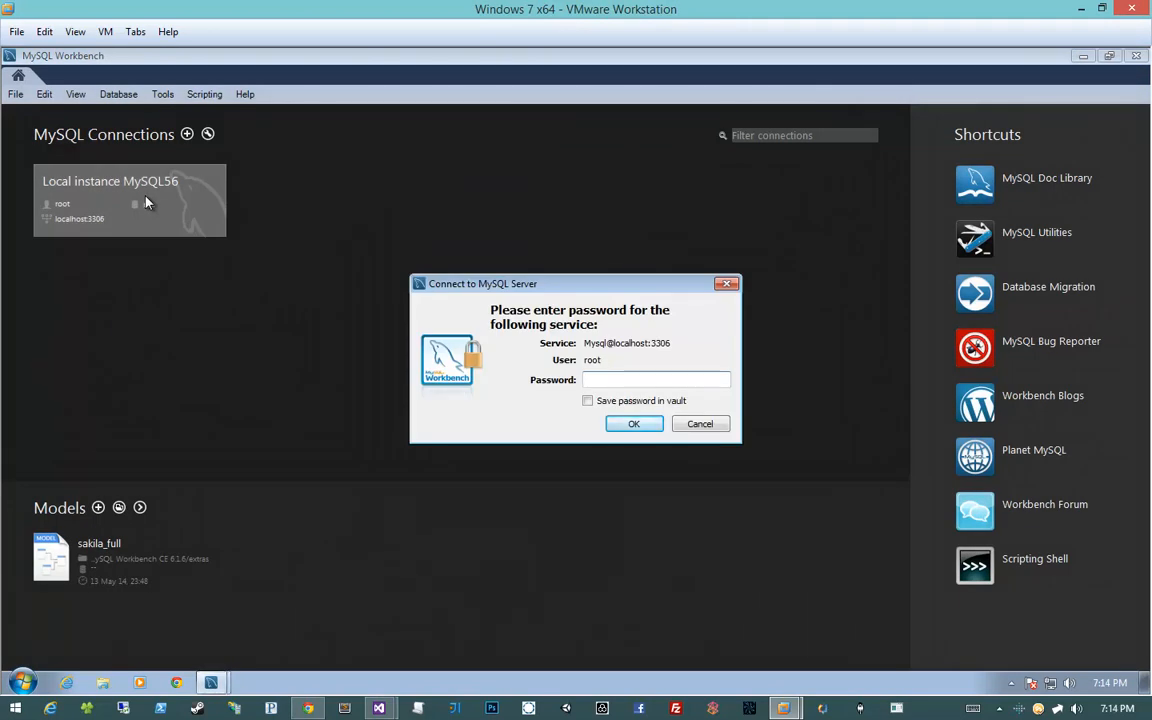
type("root****")
key("Return")
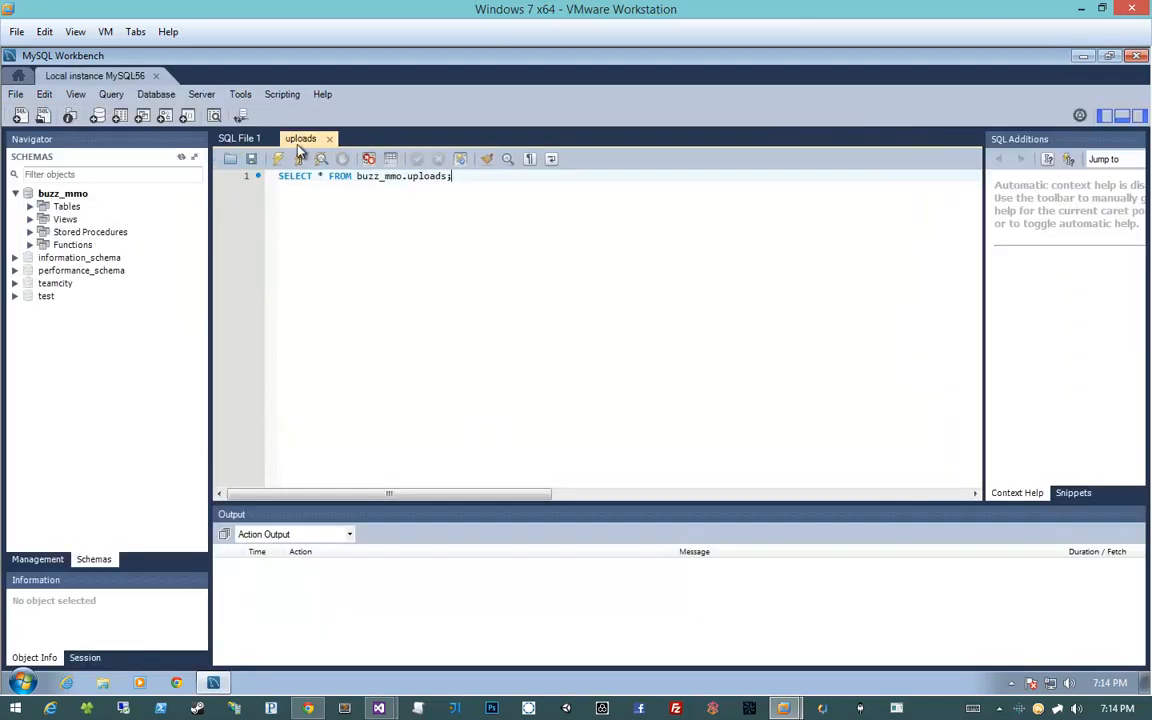
Select the rows of the buzz_mmo uploads table and inspect the newest row 7
left_click(30, 206)
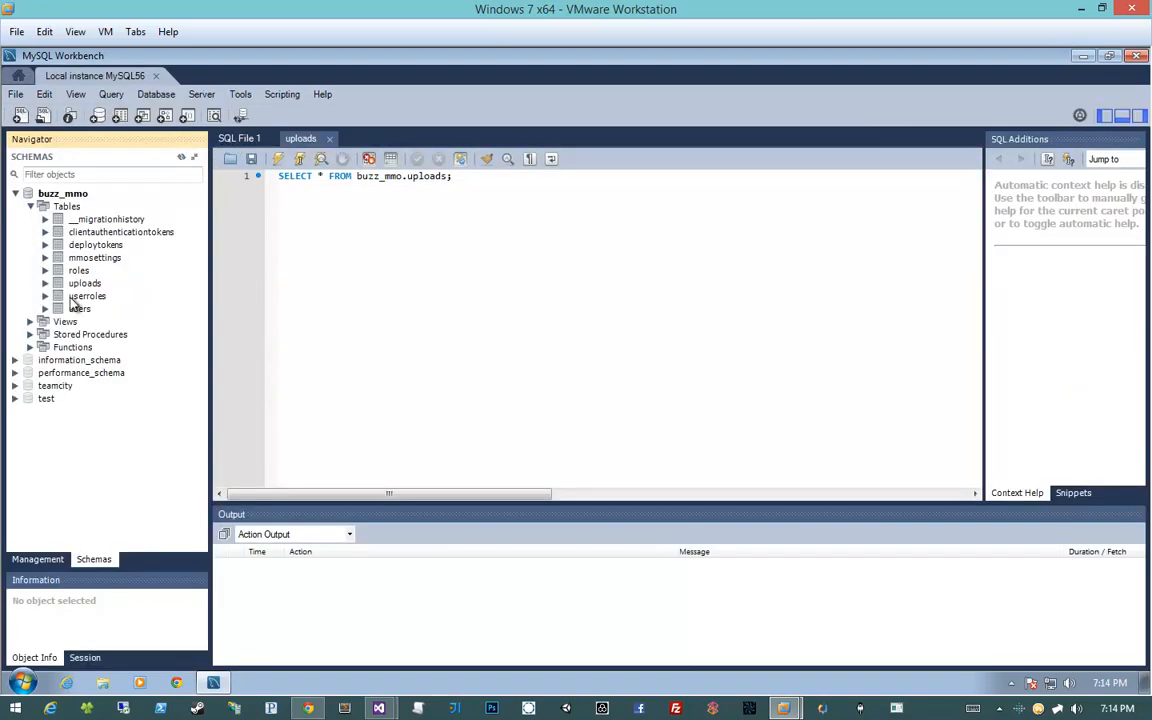
right_click(90, 284)
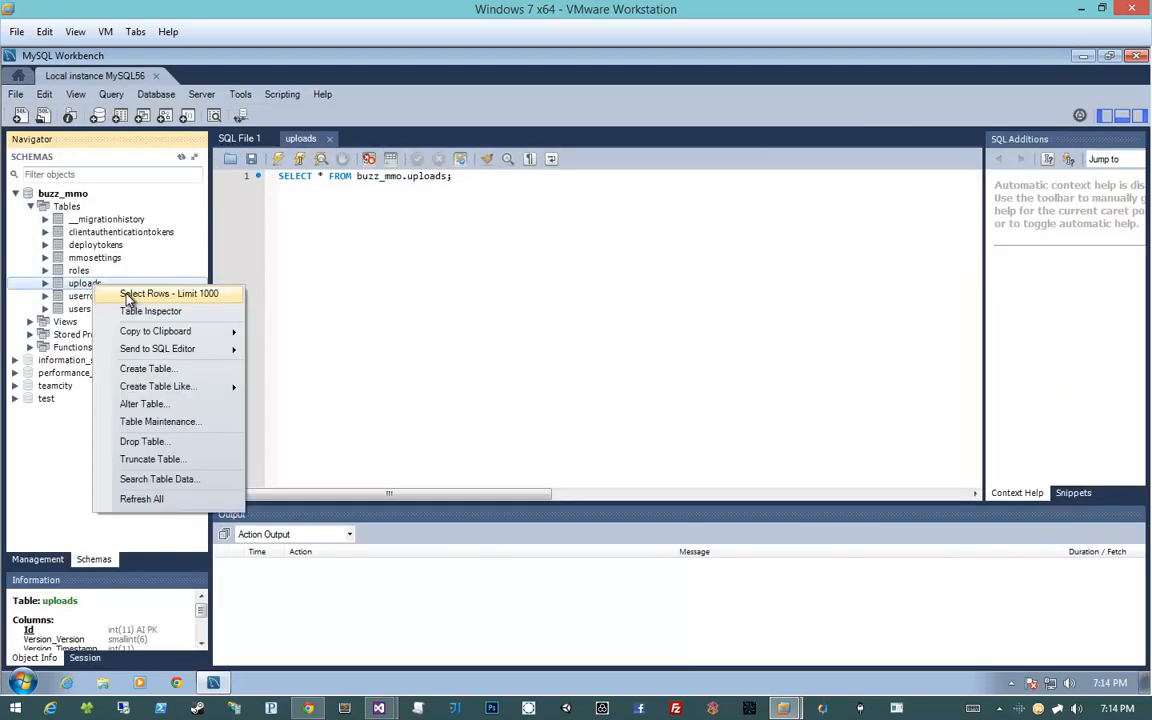
left_click(150, 293)
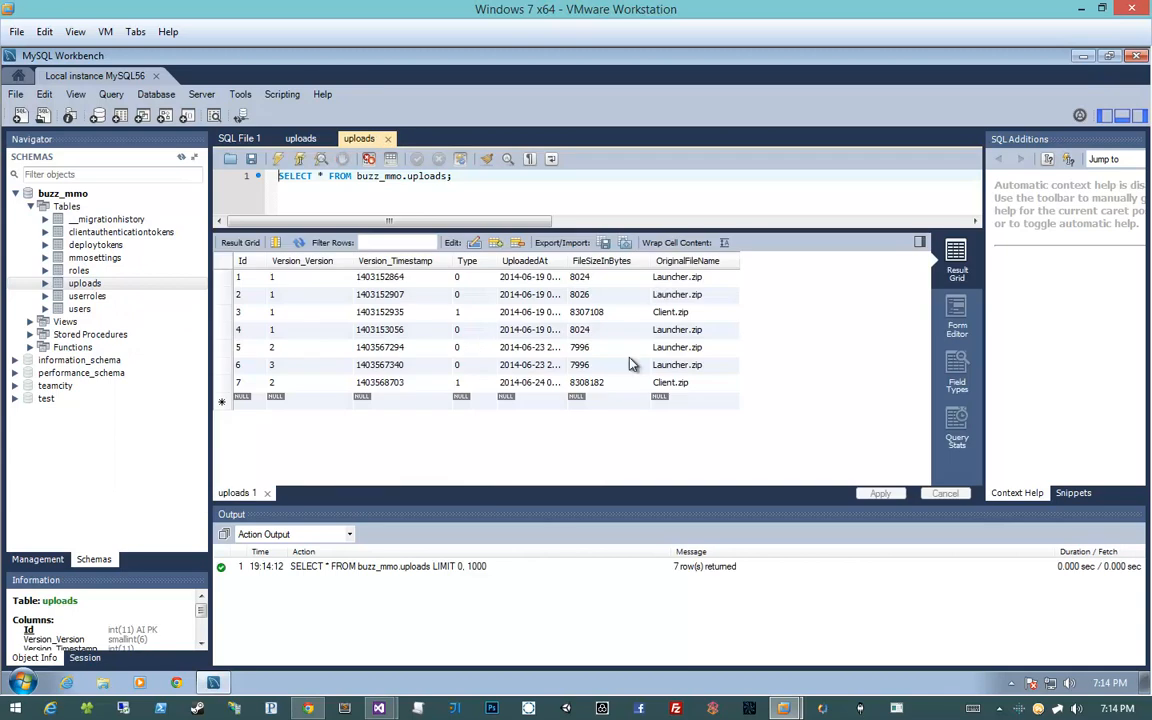
left_click_drag(692, 386, 476, 390)
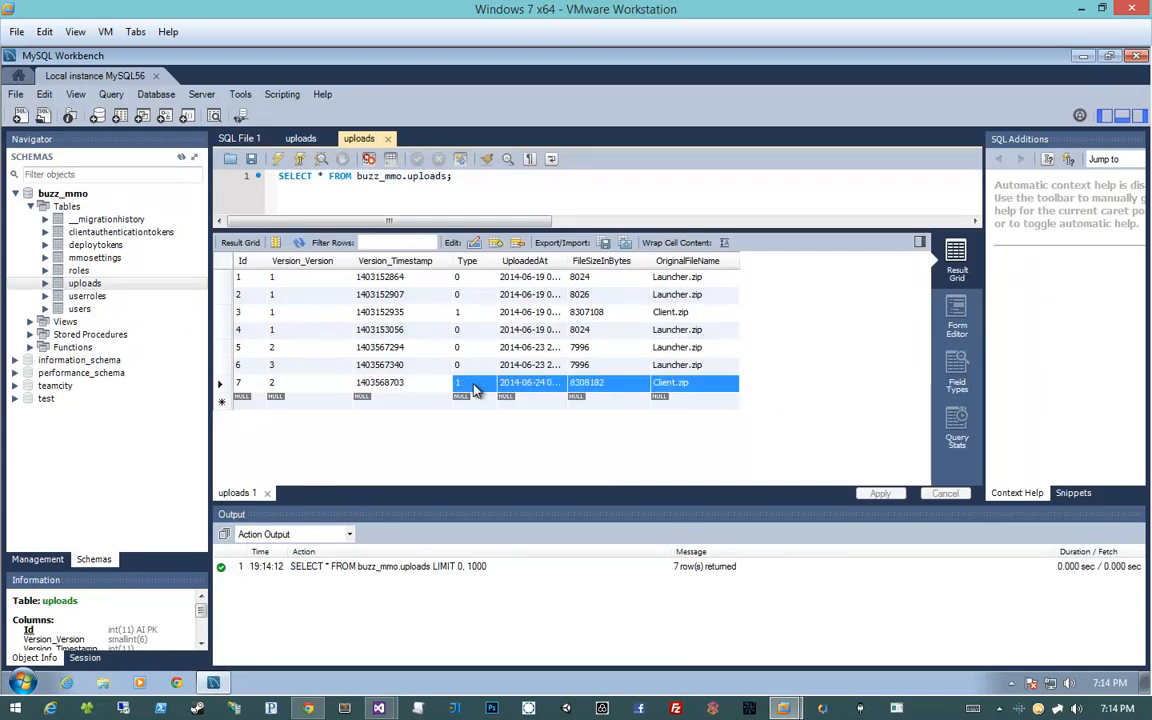
left_click(309, 386)
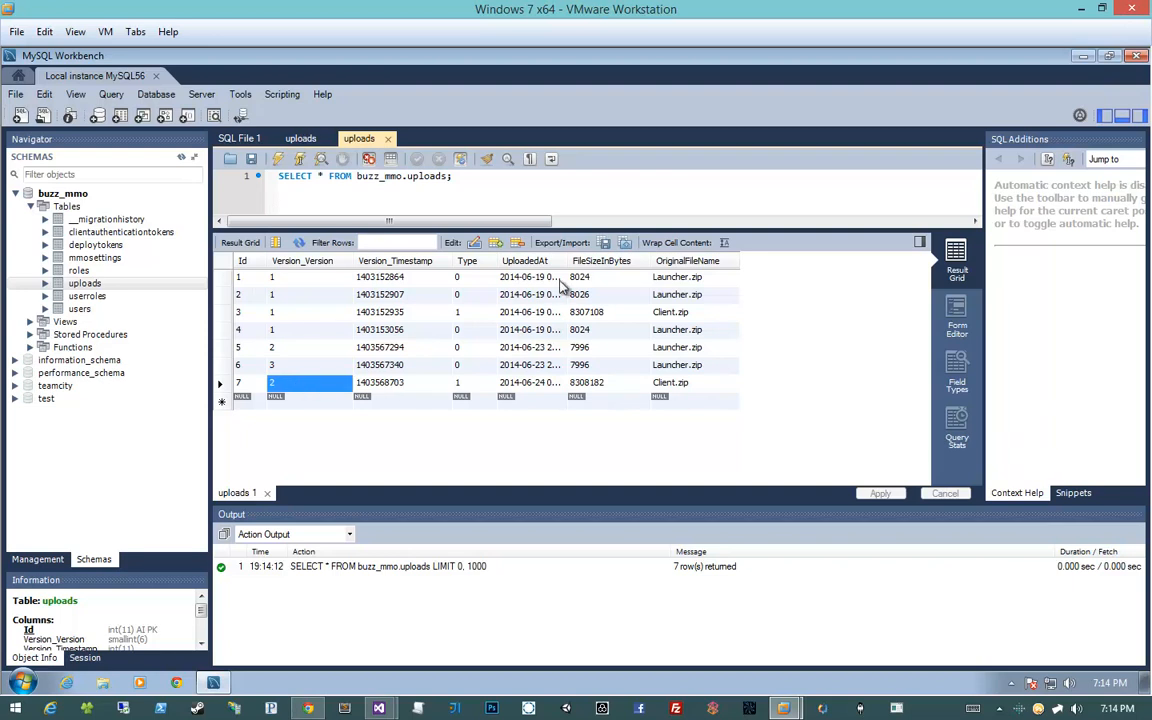
double_click(566, 261)
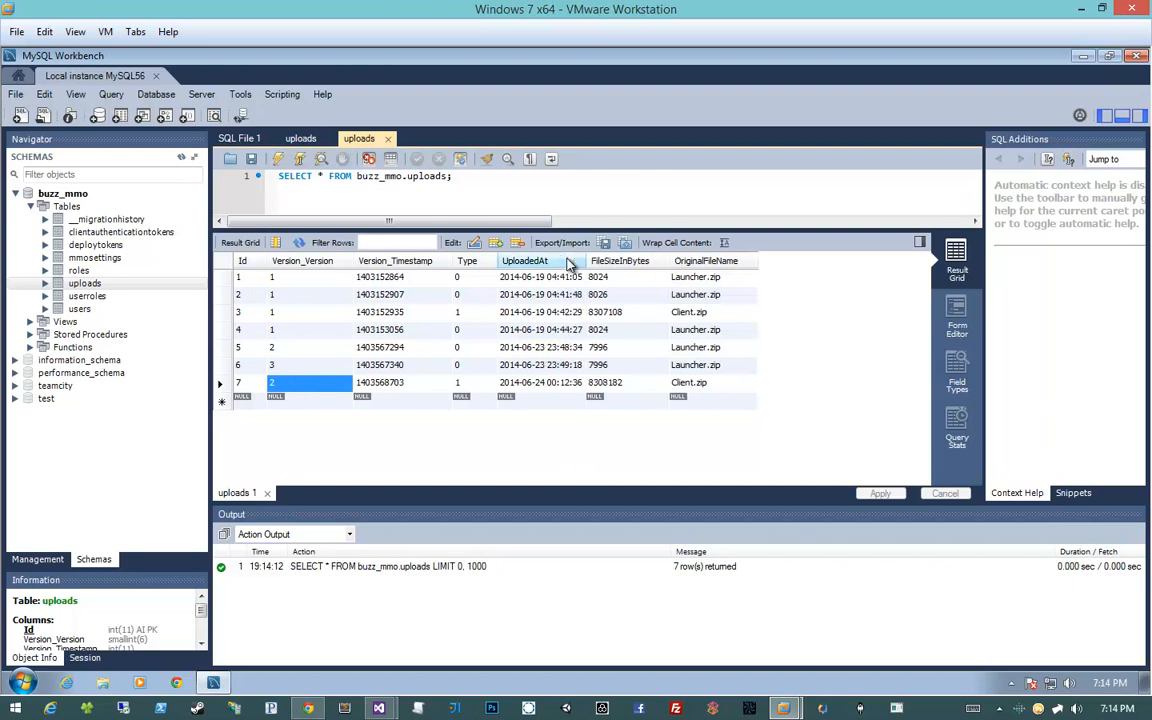
left_click(518, 384)
left_click(1108, 683)
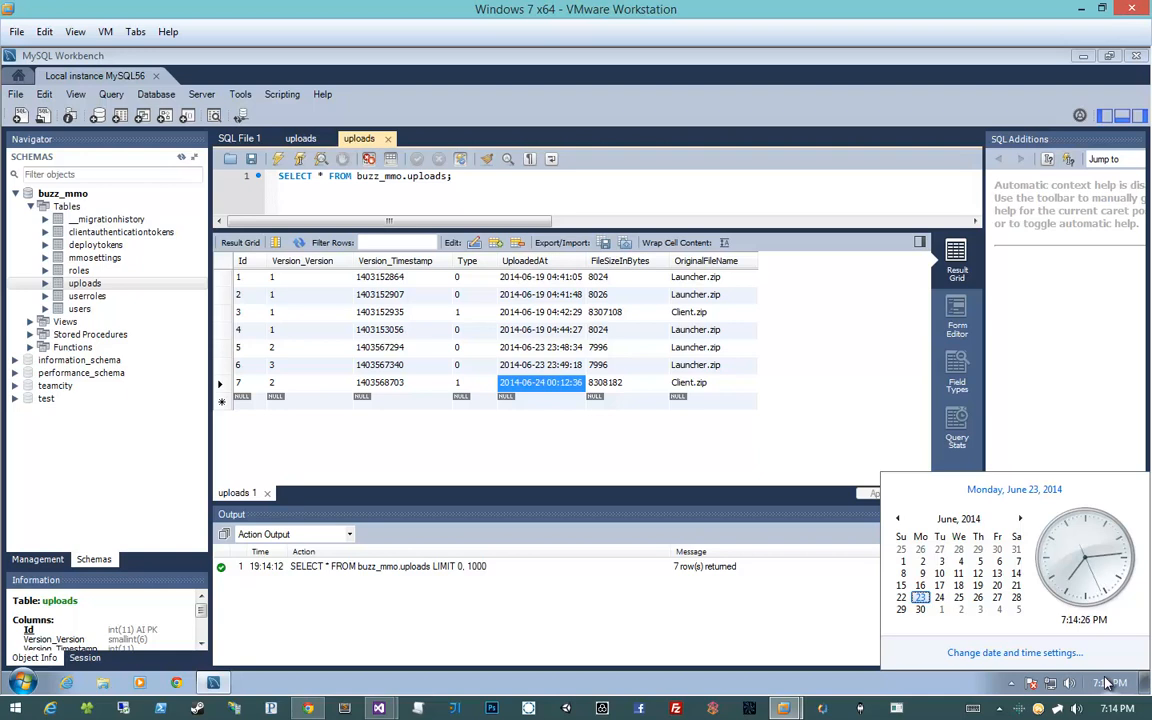
double_click(522, 384)
left_click(537, 386)
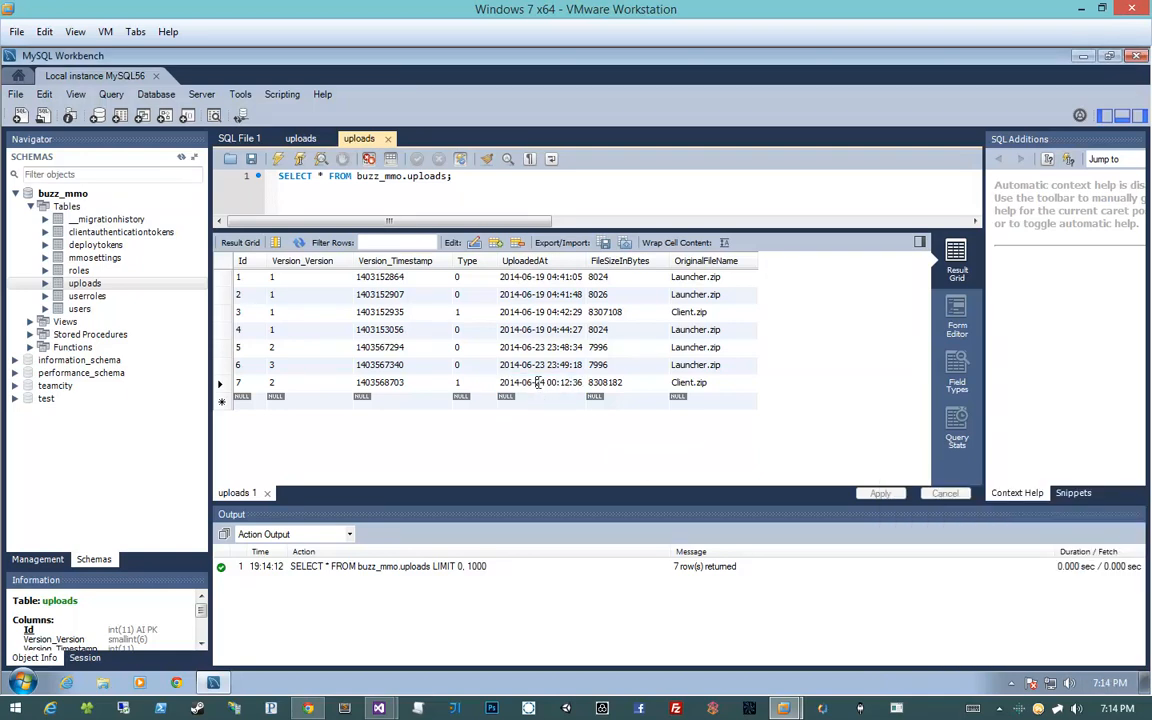
double_click(538, 386)
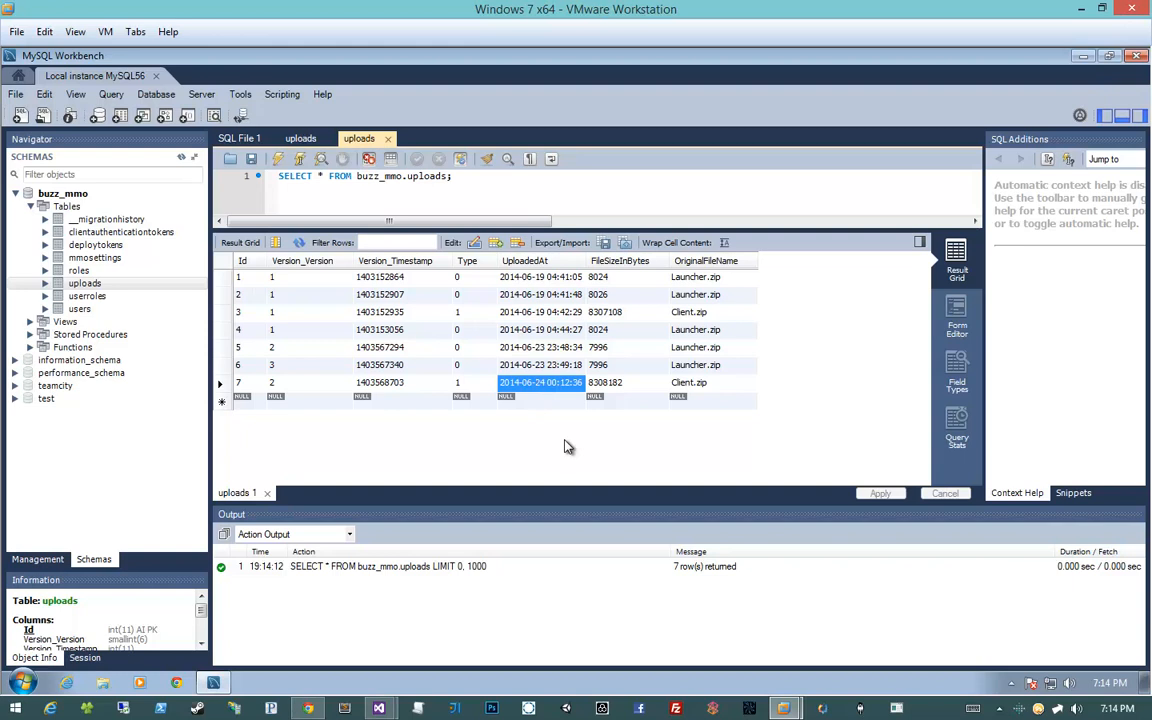
key("alt+Tab")
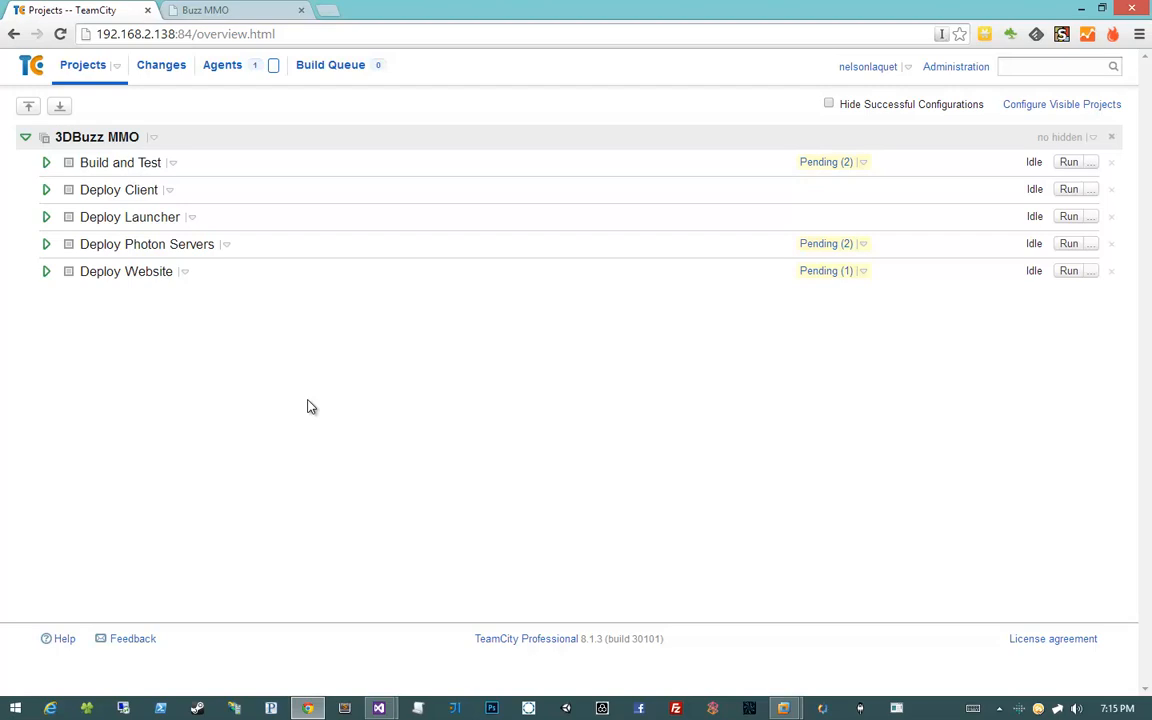
left_click(163, 72)
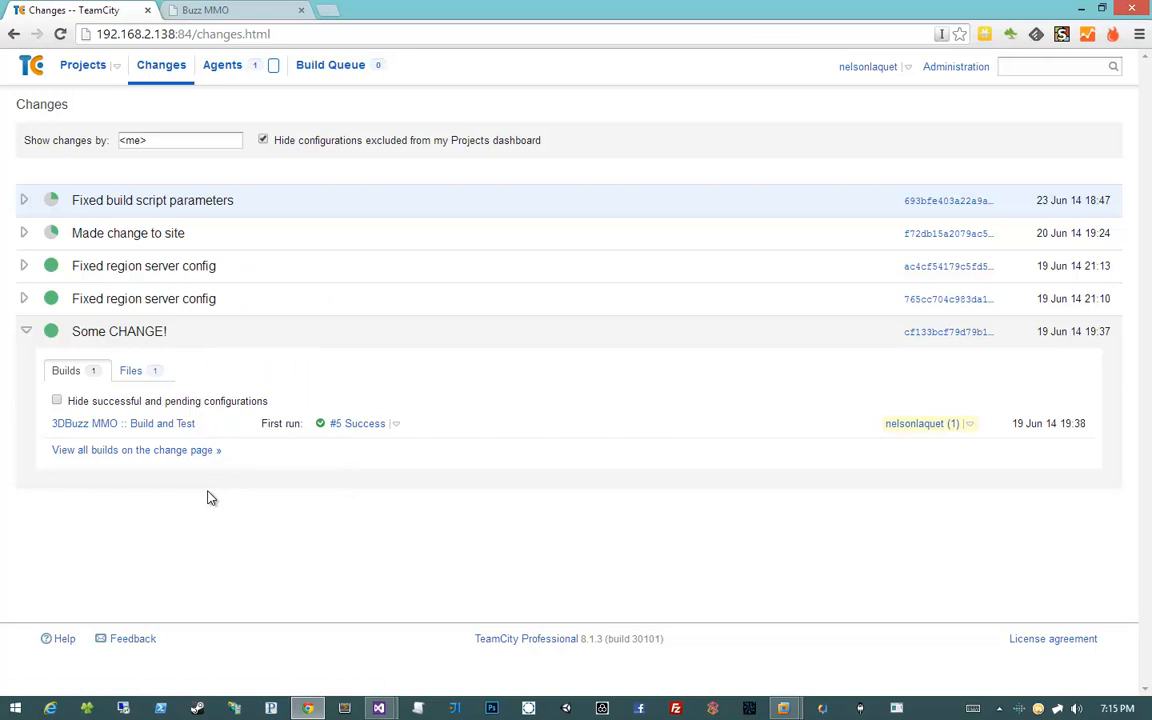
left_click(82, 65)
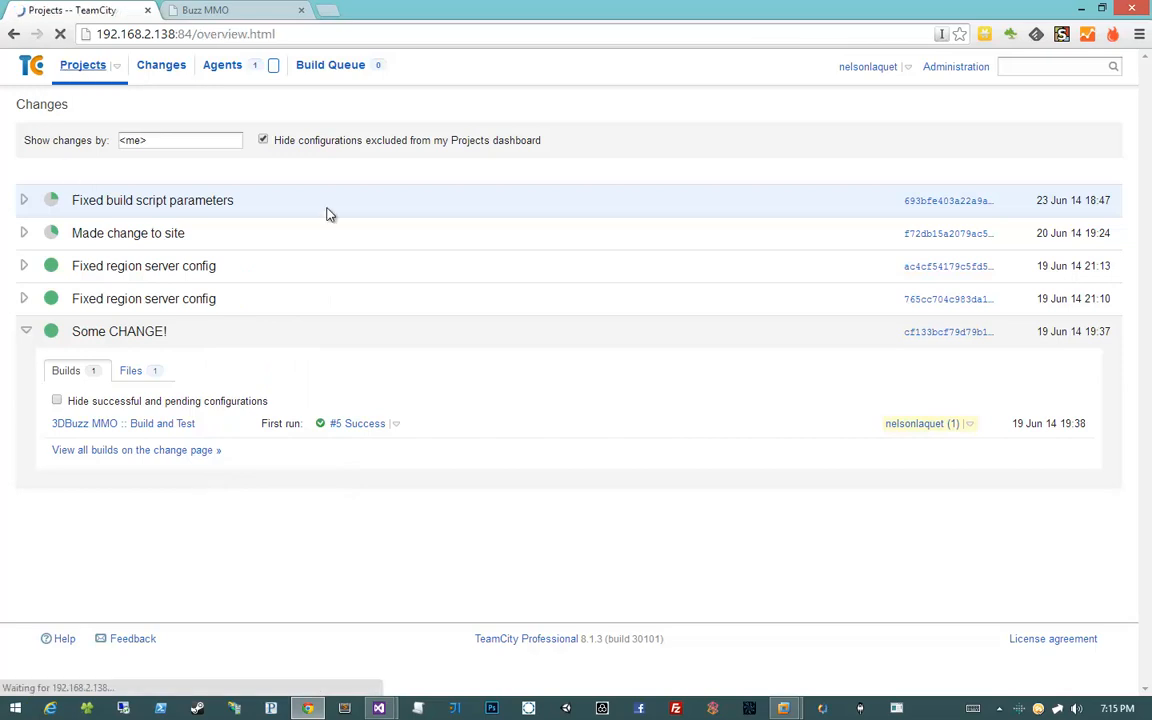